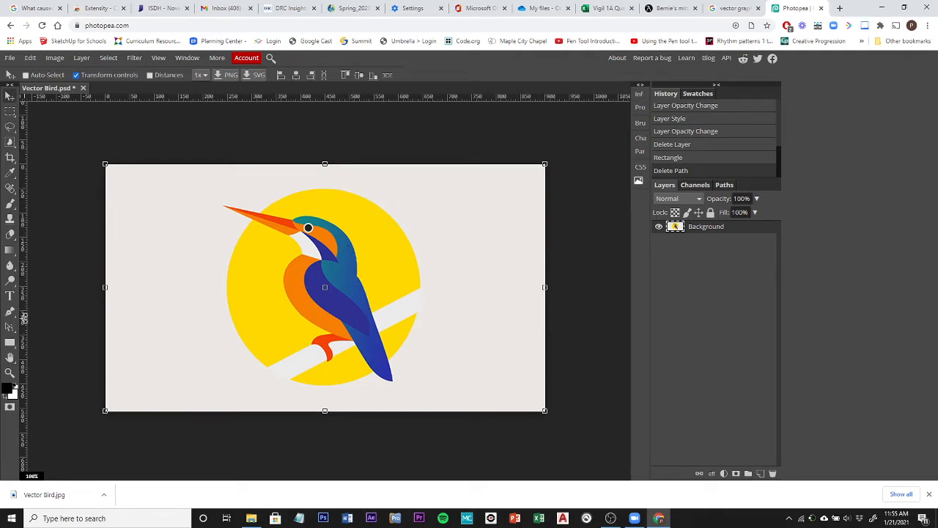
Step: Activate the Ellipse tool in Shape mode
left_click(11, 345)
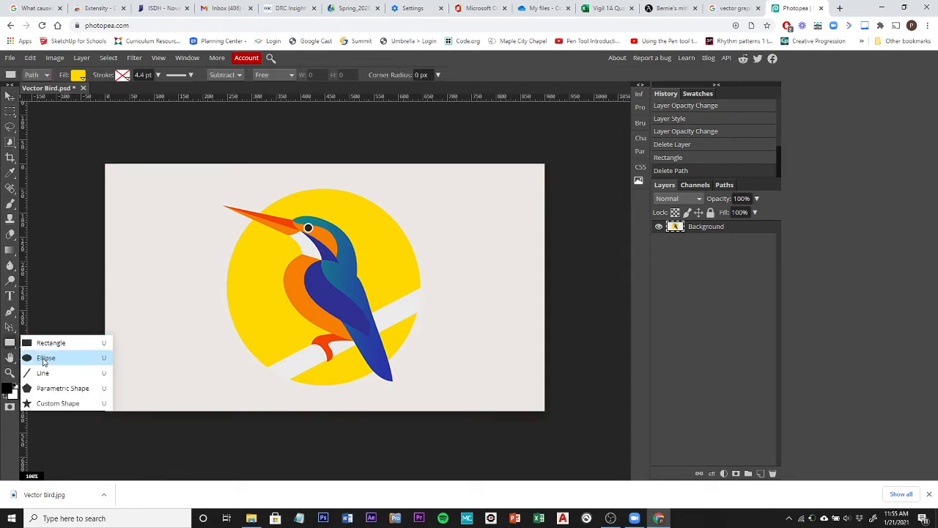
left_click(44, 359)
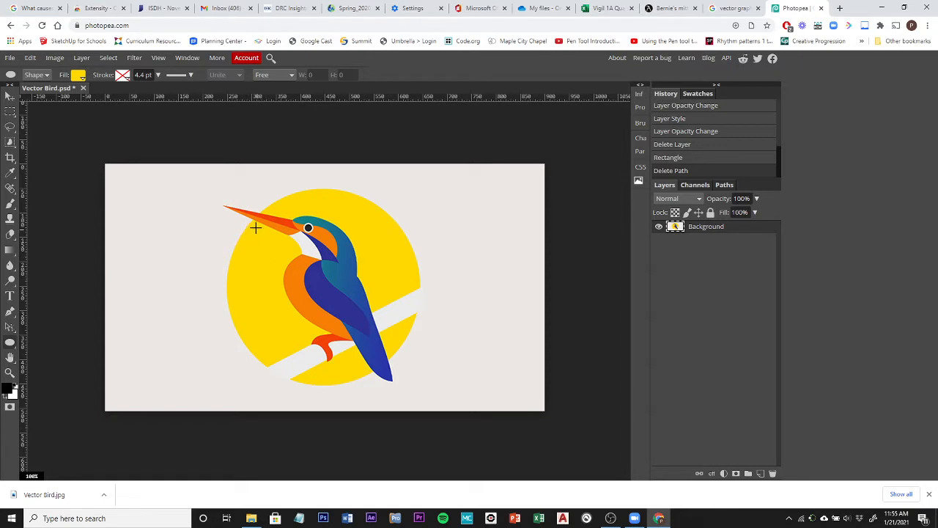
left_click(40, 76)
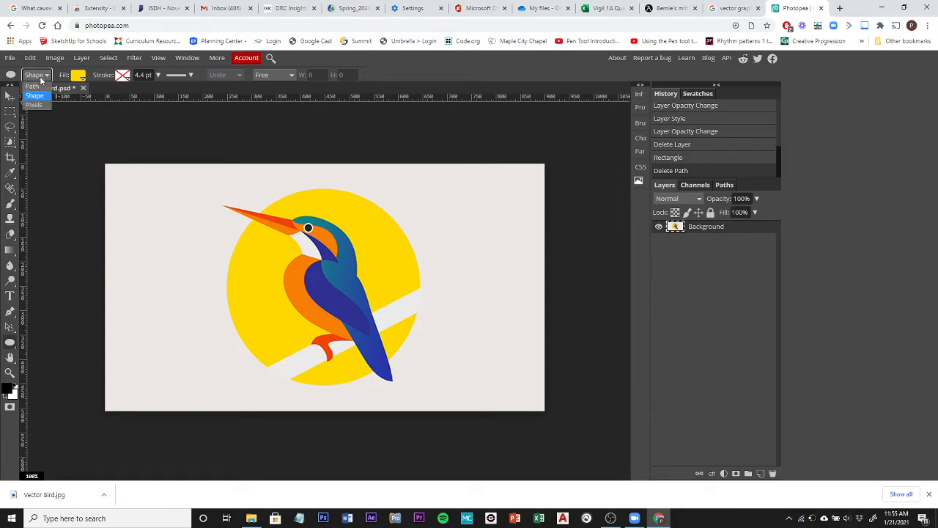
right_click(11, 344)
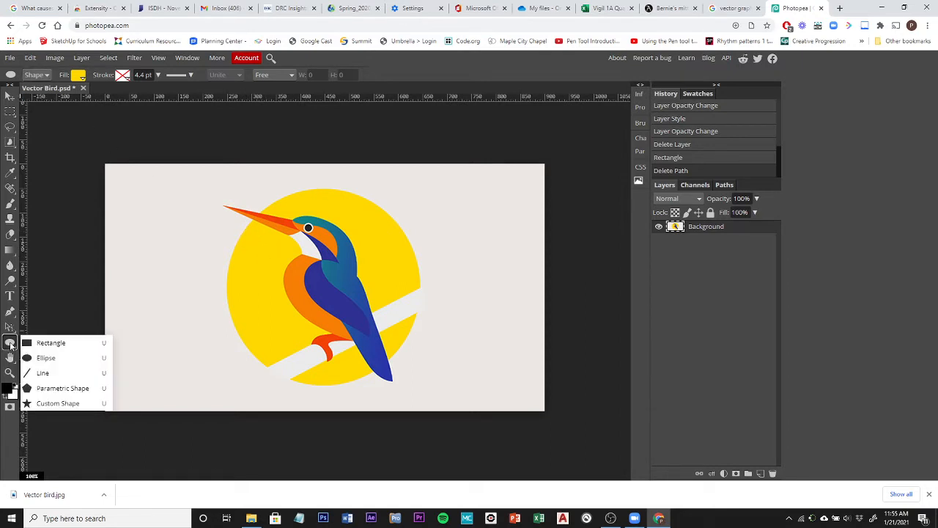
left_click(45, 357)
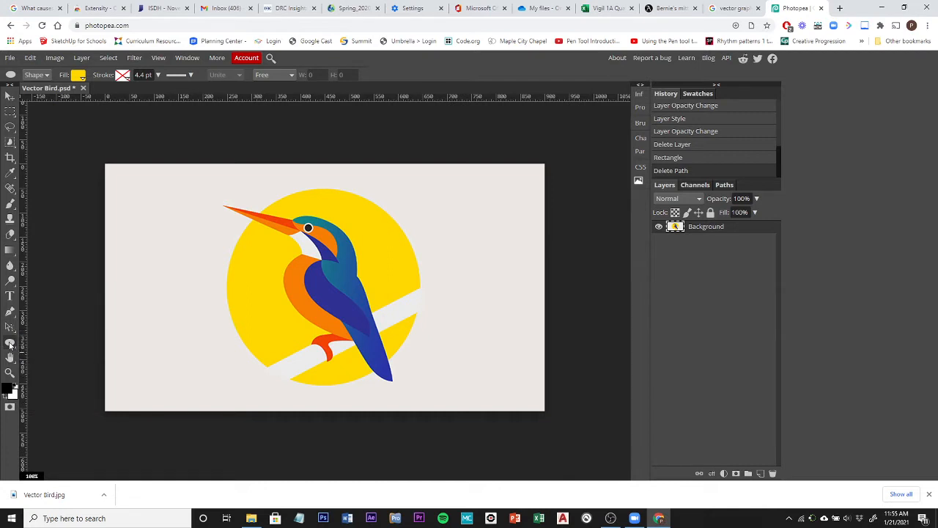
left_click(35, 75)
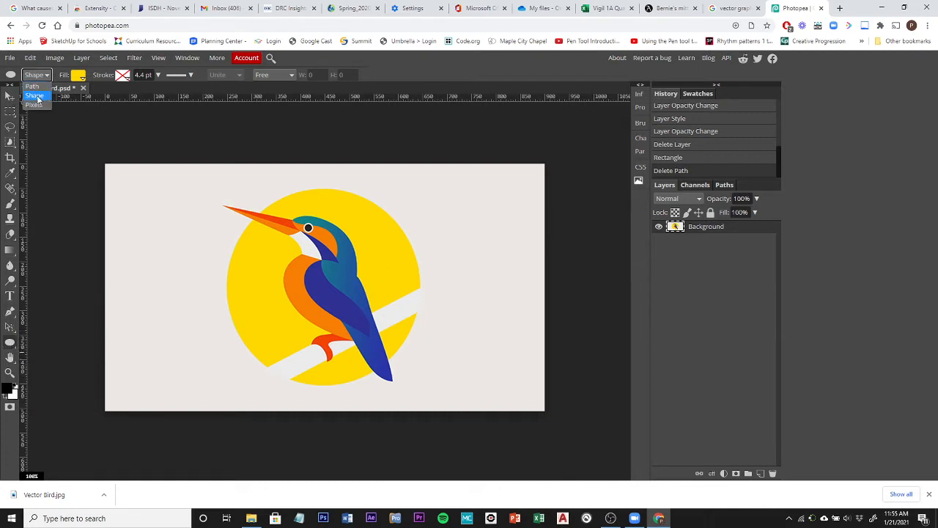
left_click(31, 77)
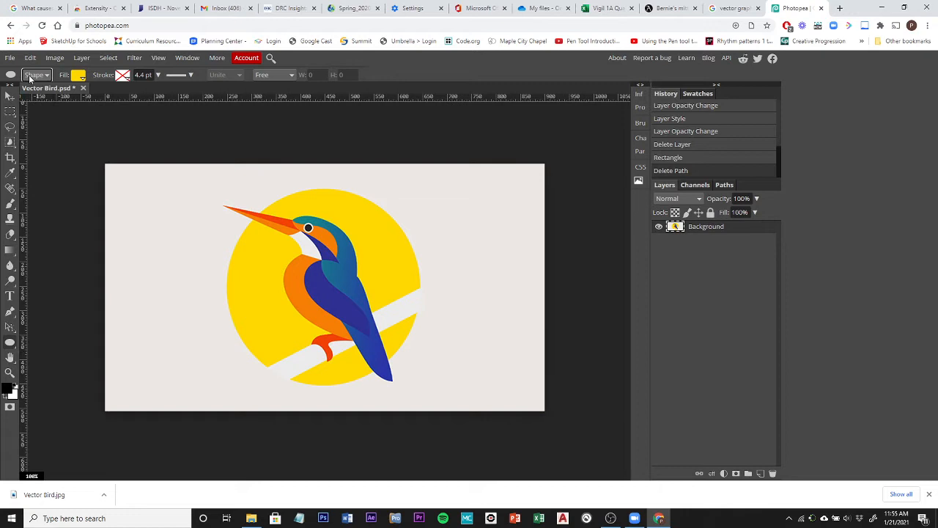
Step: Set the ellipse's fill to the red swatch
left_click(78, 76)
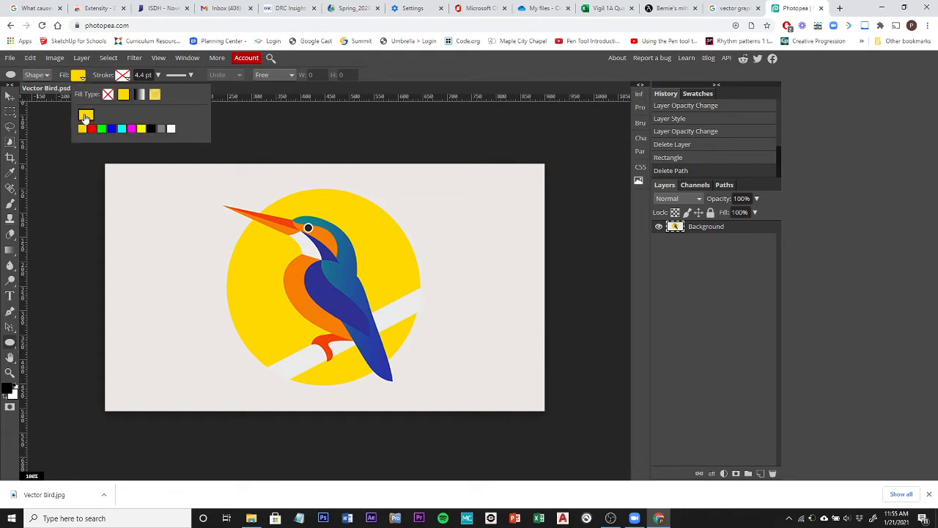
left_click(78, 77)
left_click(78, 76)
left_click(90, 130)
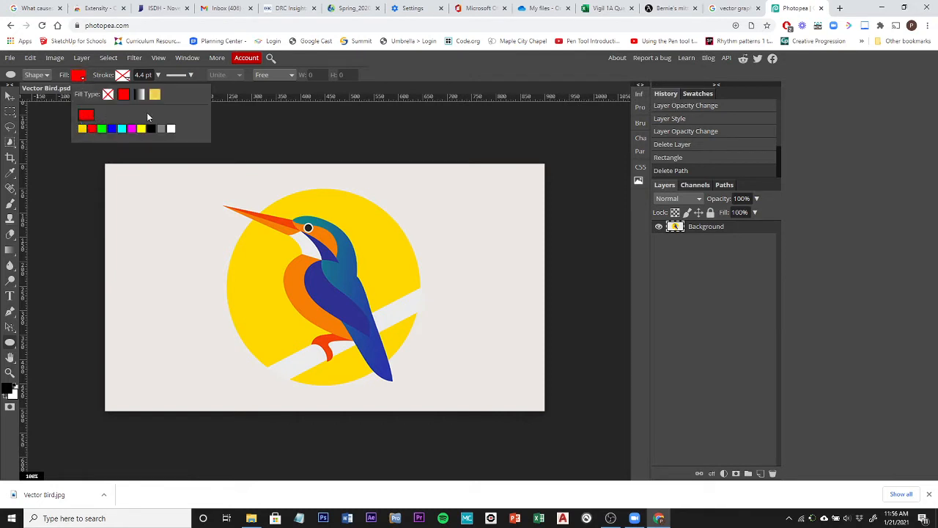
left_click(78, 77)
Step: Set the ellipse's fill to yellow ffd800, sampled from the circle behind the bird
left_click(78, 77)
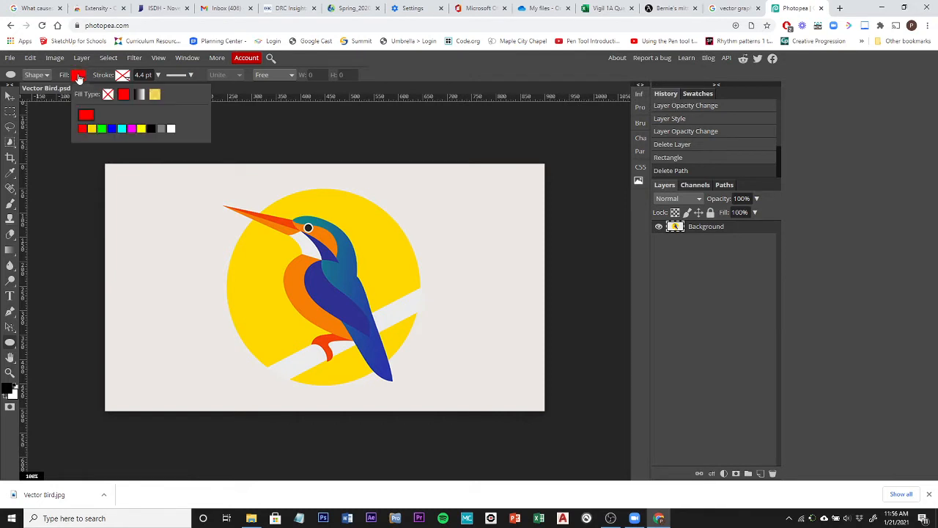
left_click(87, 118)
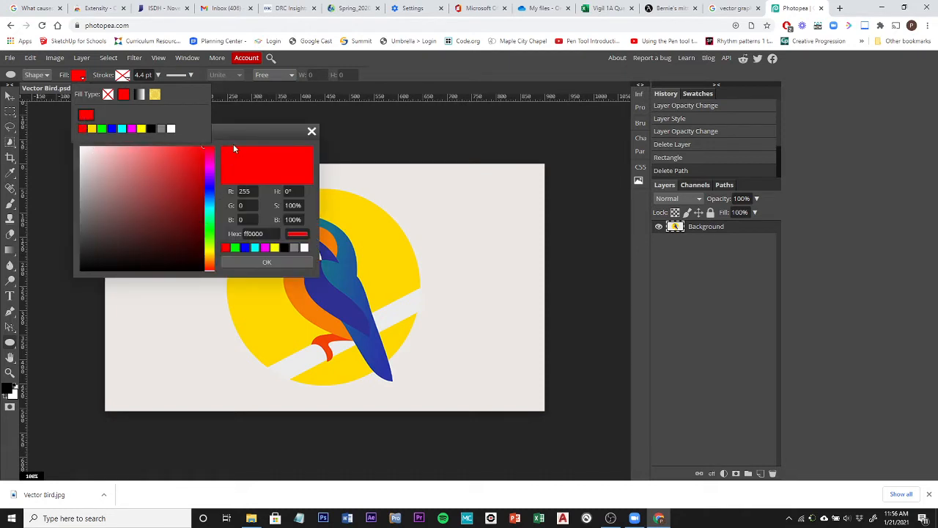
left_click_drag(255, 133, 571, 129)
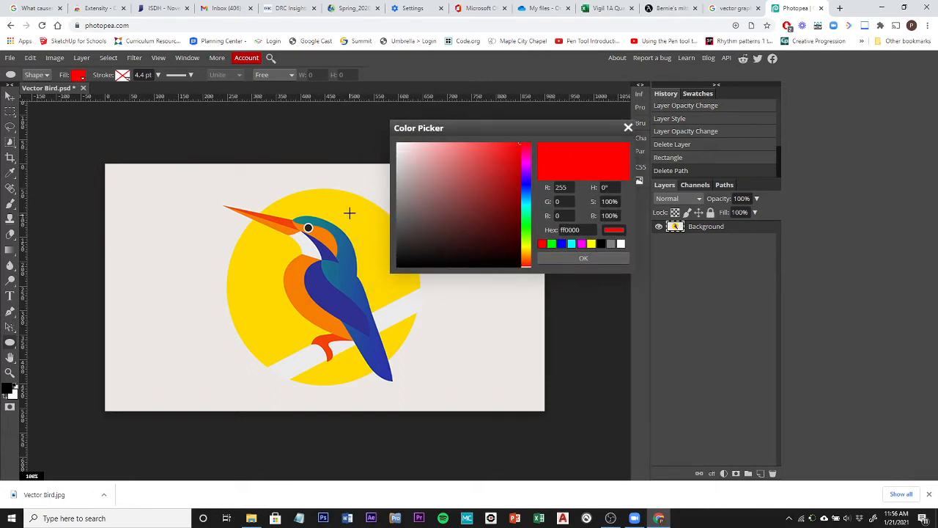
left_click(364, 237)
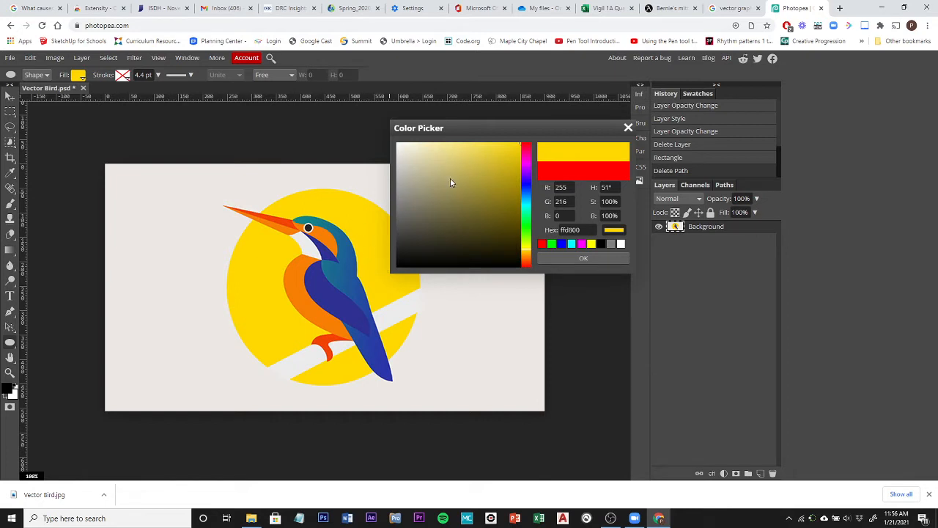
left_click(557, 258)
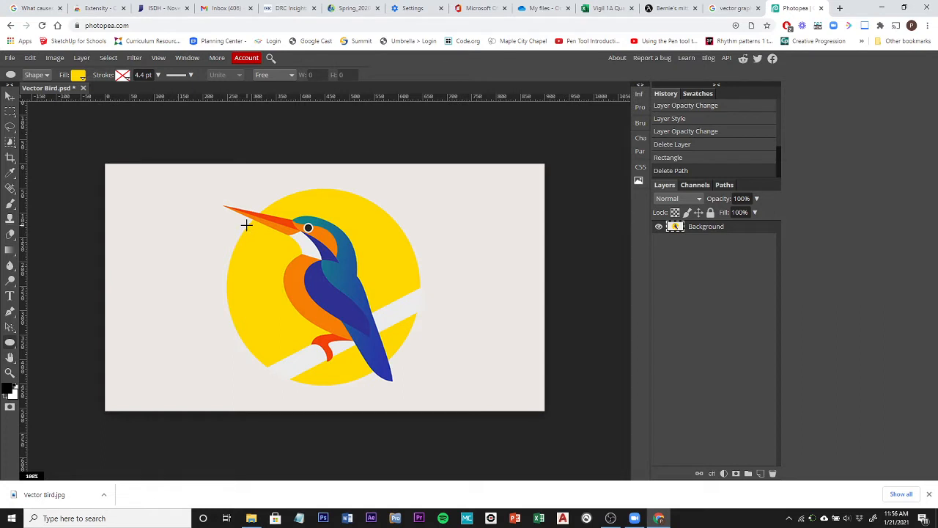
Step: Draw a circle about 398 px across over the yellow circle behind the bird, and hide its shape layer
left_click_drag(247, 225, 448, 323)
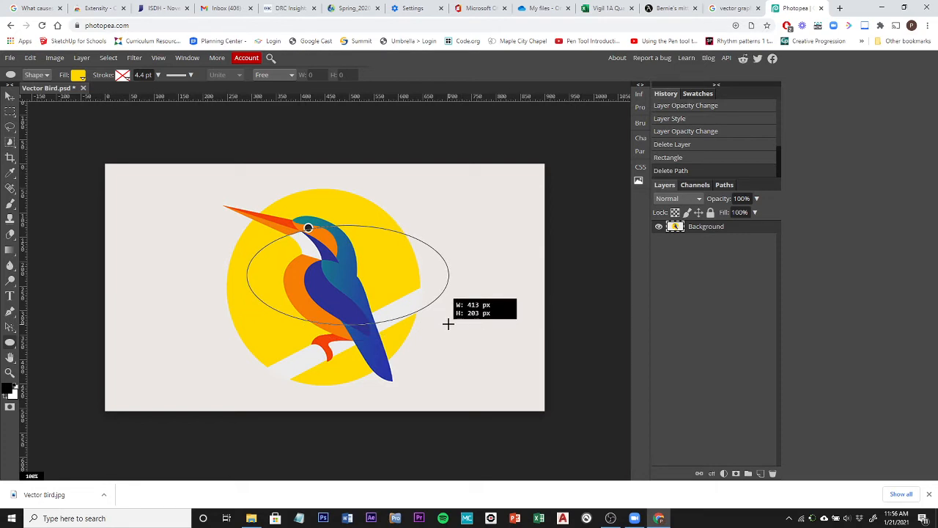
left_click_drag(448, 323, 532, 398)
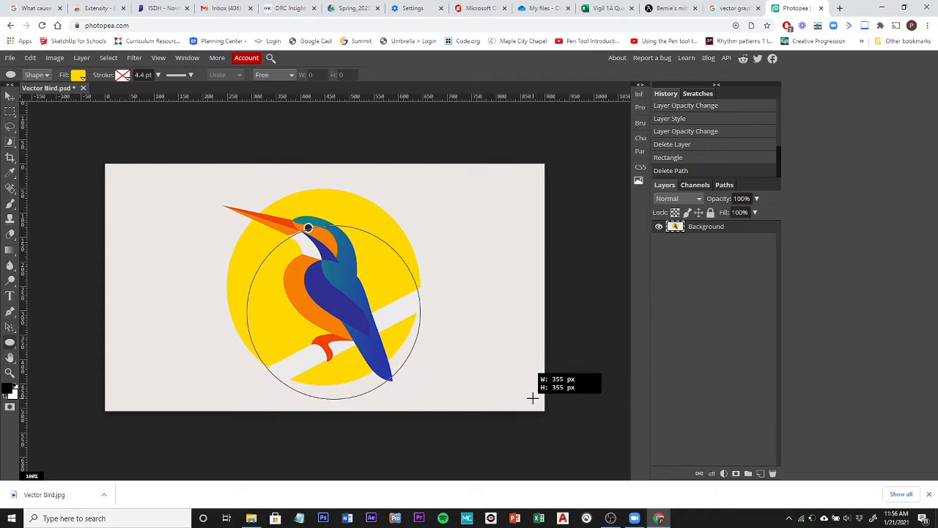
mouse_move(532, 398)
left_mouse_down()
mouse_move(509, 362)
mouse_move(530, 383)
left_mouse_up()
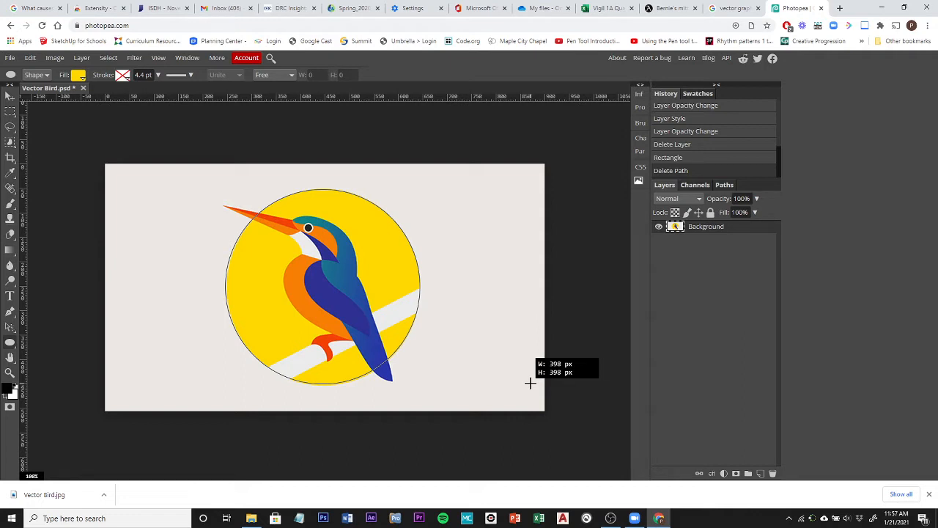
left_click_drag(530, 382, 530, 382)
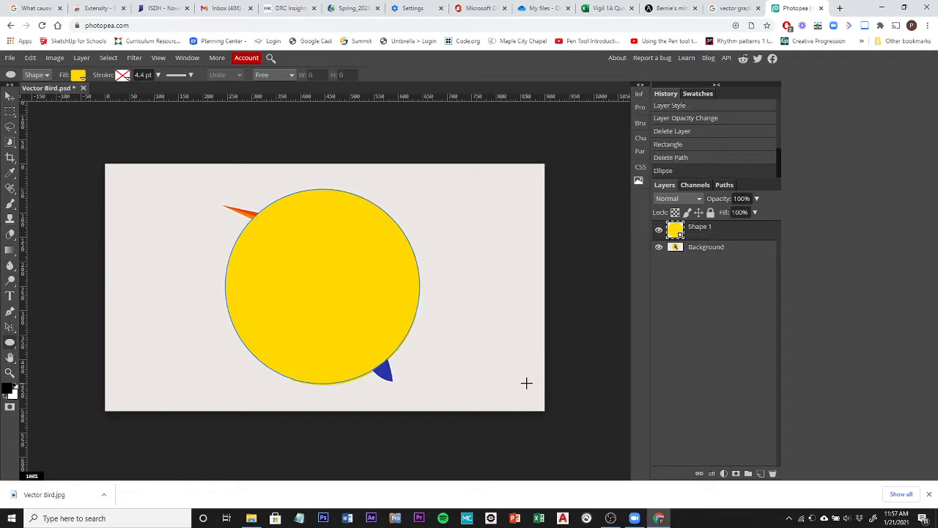
left_click(658, 231)
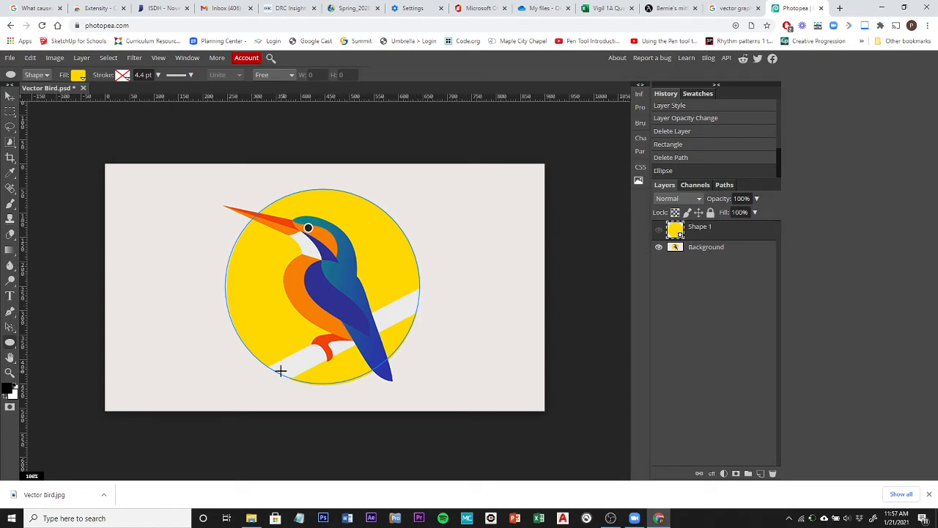
Step: Activate the Rectangle tool and set it to Path mode
left_click(29, 76)
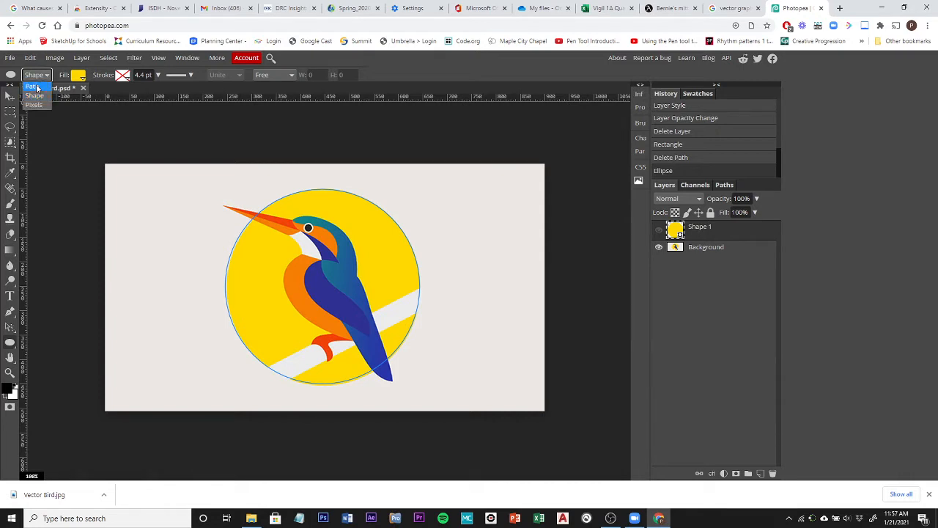
left_click(37, 88)
right_click(10, 343)
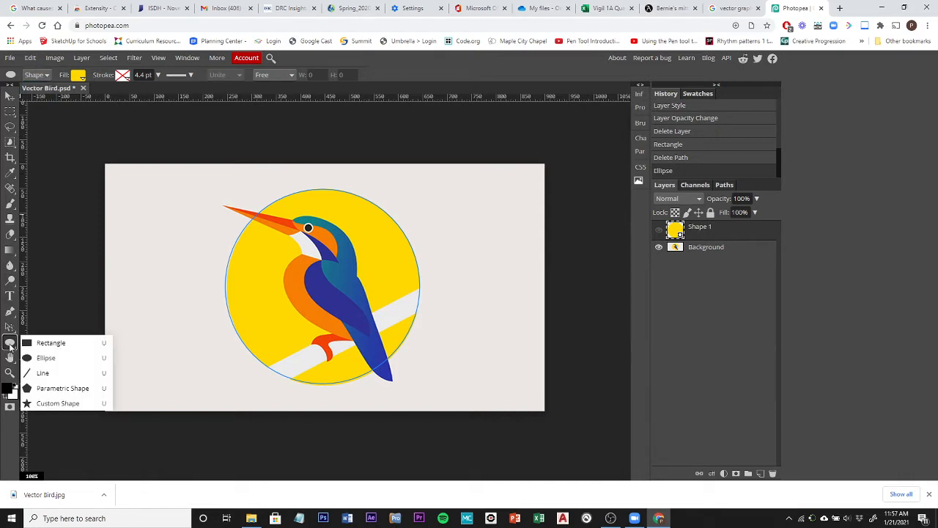
left_click(47, 343)
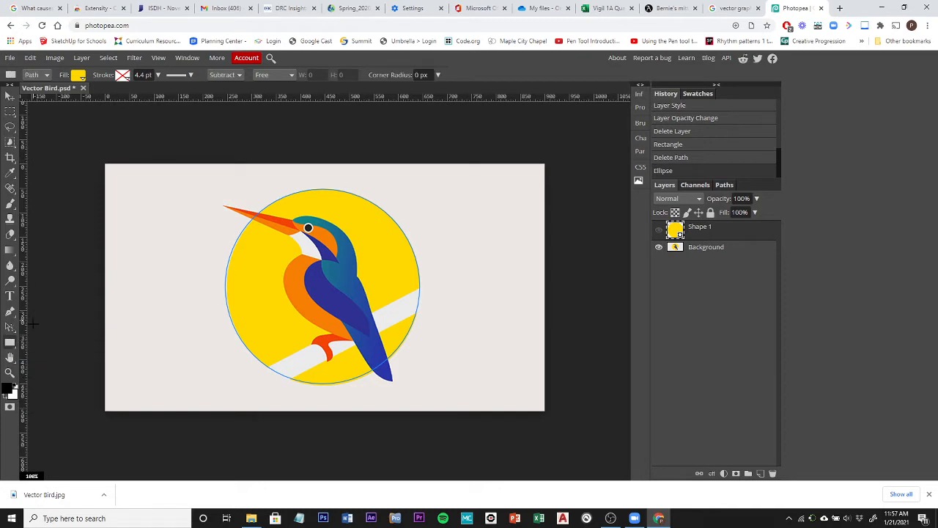
left_click(38, 74)
left_click(39, 74)
left_click(39, 75)
left_click(35, 95)
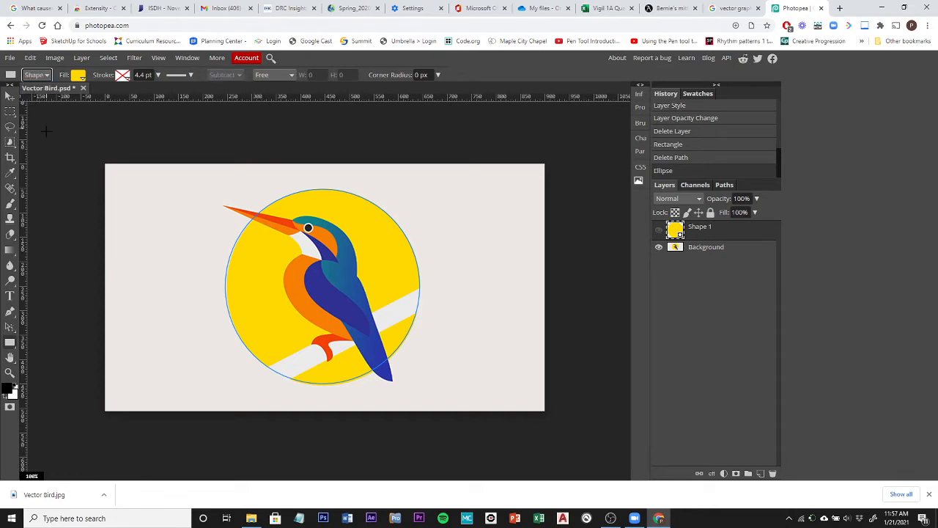
left_click(40, 75)
left_click(35, 104)
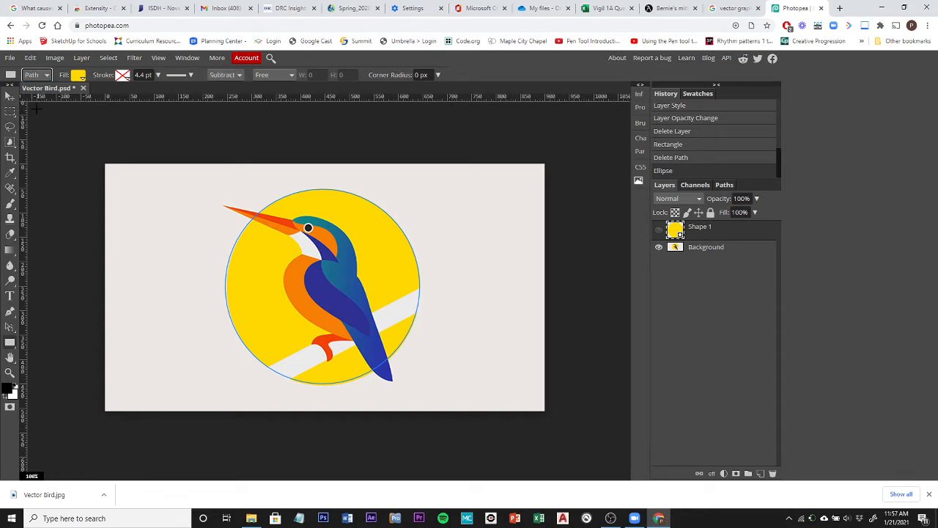
Step: Draw a rectangle path about 586 × 44 px across the lower part of the circle with the Subtract operation
left_click(228, 75)
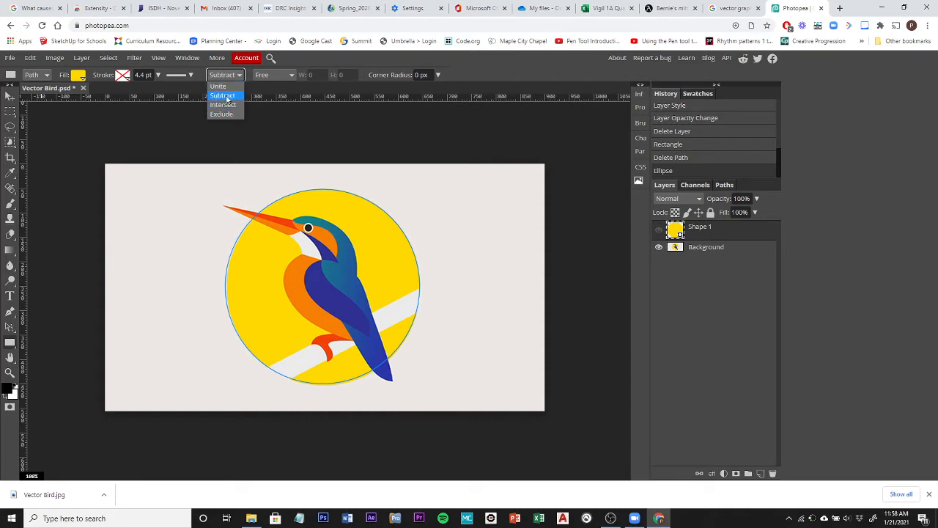
left_click(223, 96)
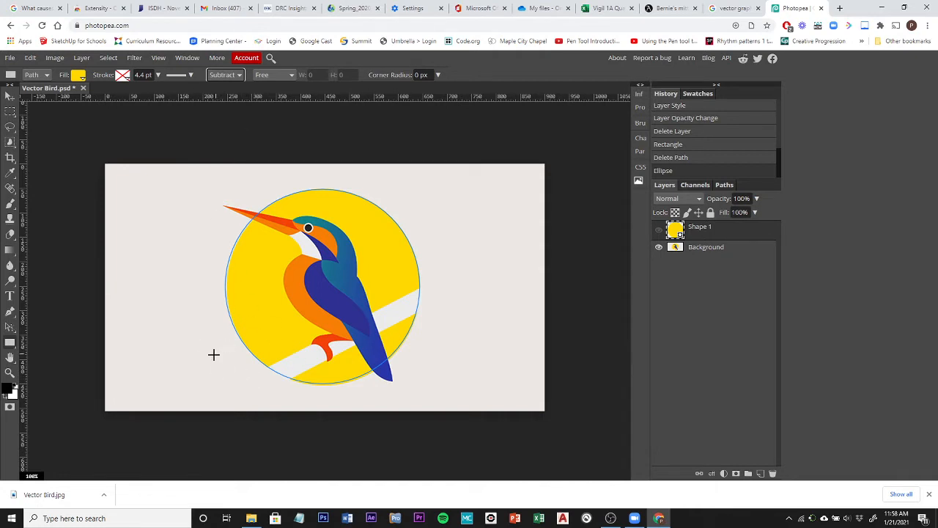
left_click_drag(205, 347, 490, 368)
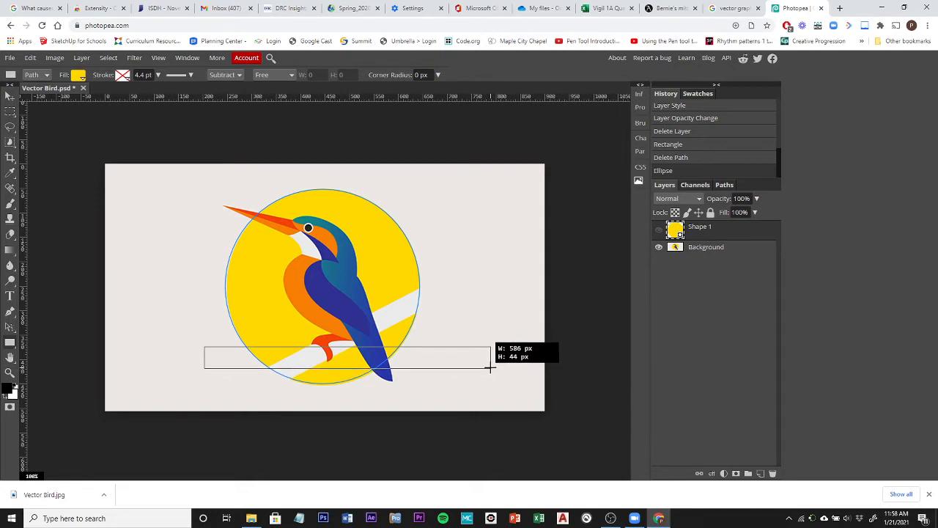
left_click_drag(491, 367, 490, 368)
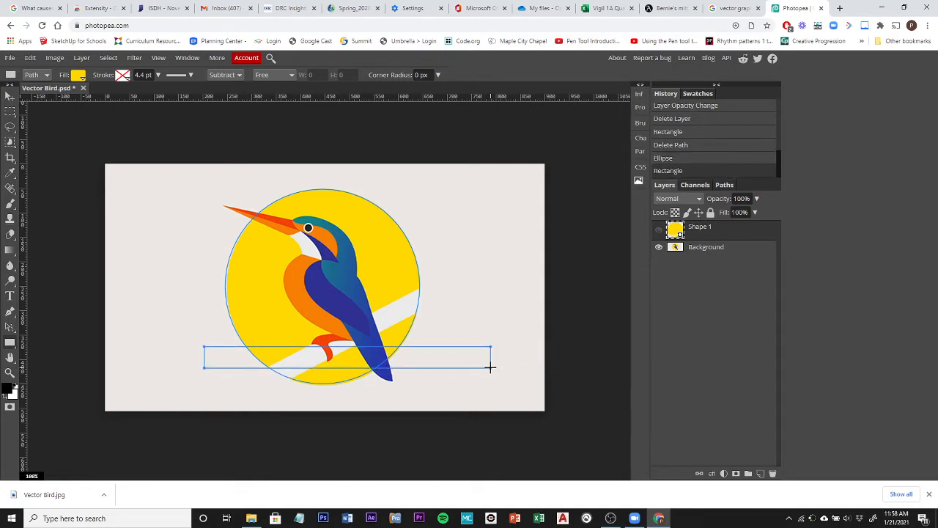
Step: Show the Shape 1 layer and lower its opacity to 39%
left_click(658, 230)
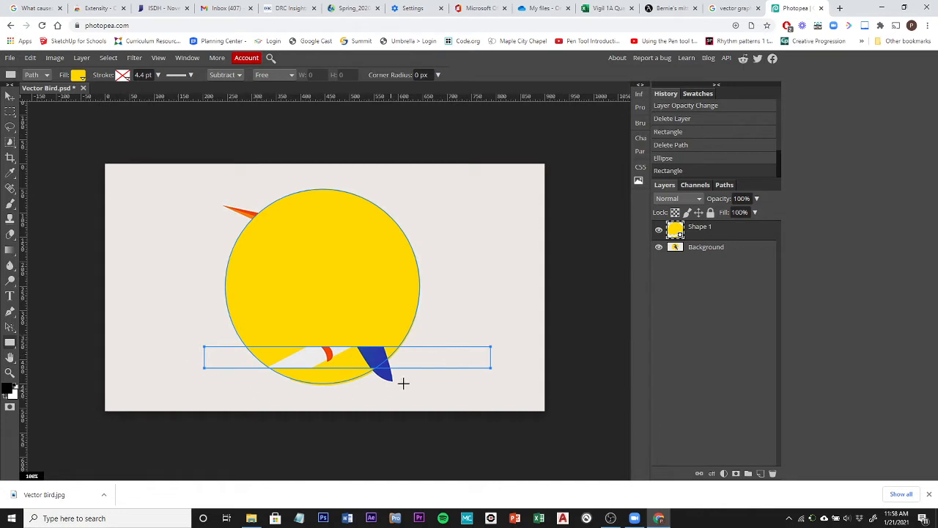
left_click(757, 198)
left_click_drag(761, 213, 730, 215)
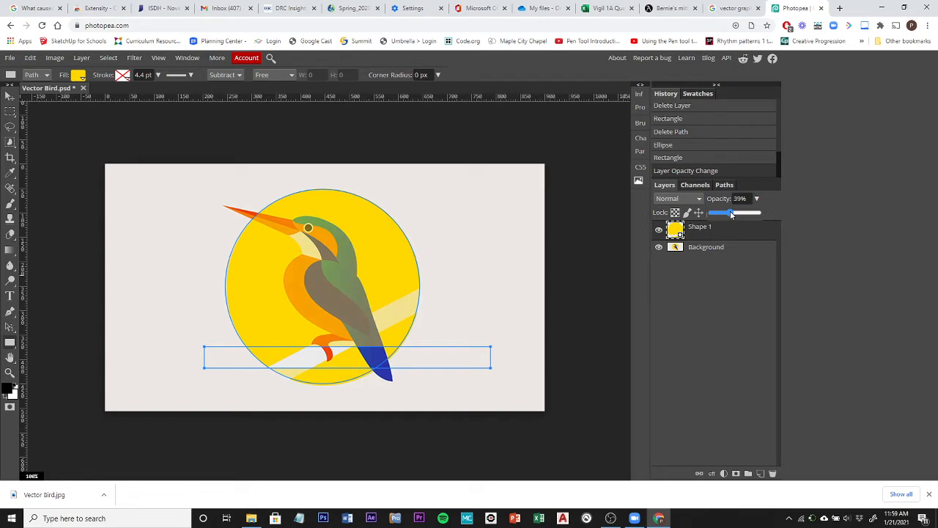
Step: Free-transform the rectangle path: rotate it about -27.5° and move it over the white branch
left_click(29, 58)
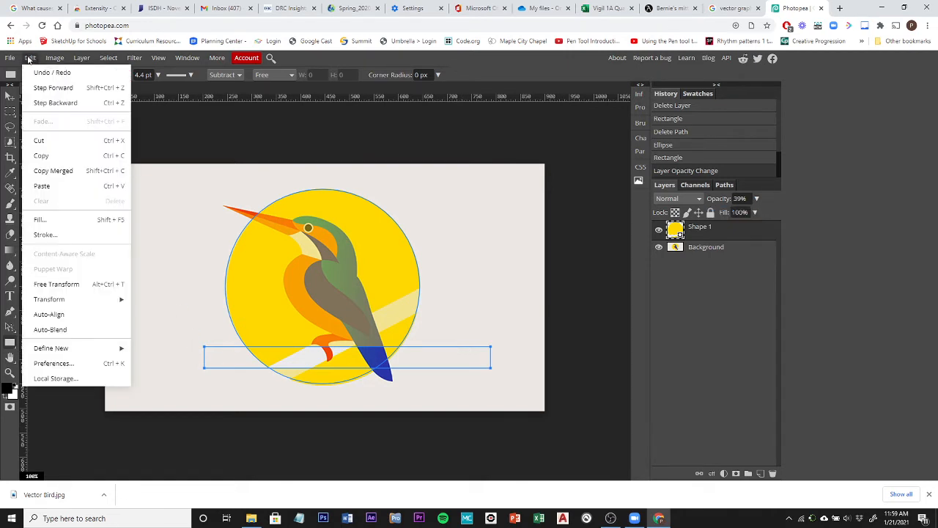
left_click(54, 285)
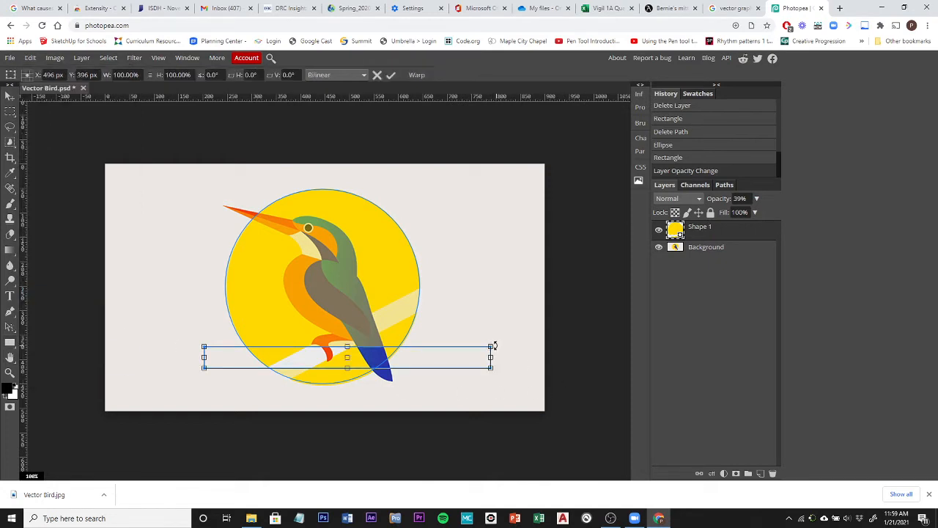
left_click_drag(498, 344, 487, 266)
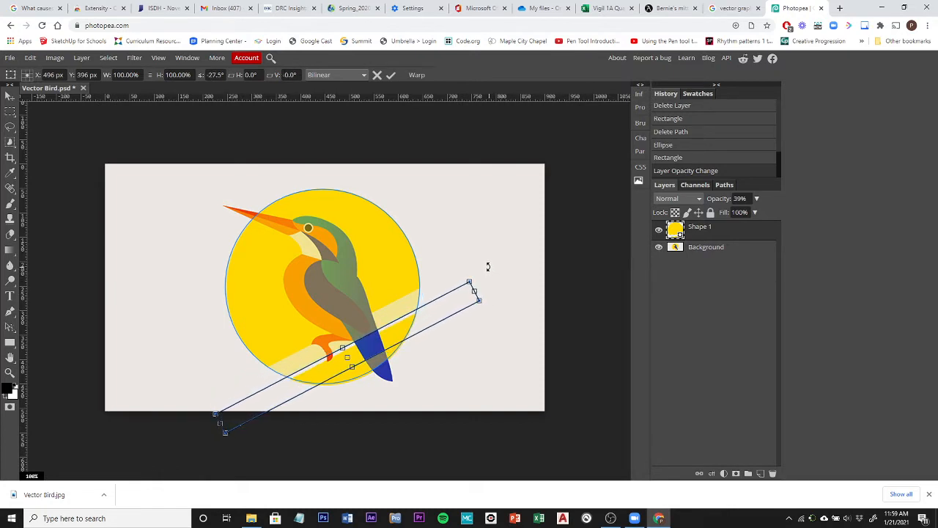
left_click_drag(393, 336, 387, 320)
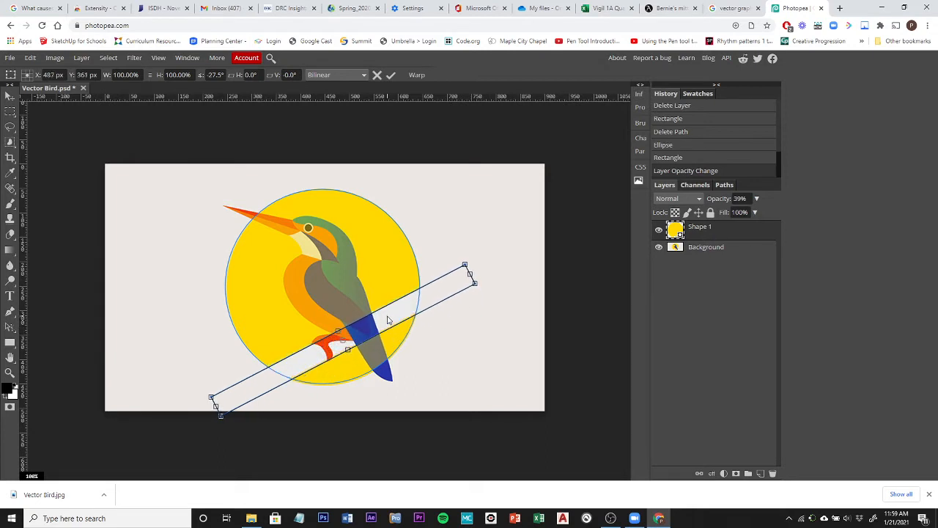
left_click_drag(388, 319, 388, 320)
left_click(391, 76)
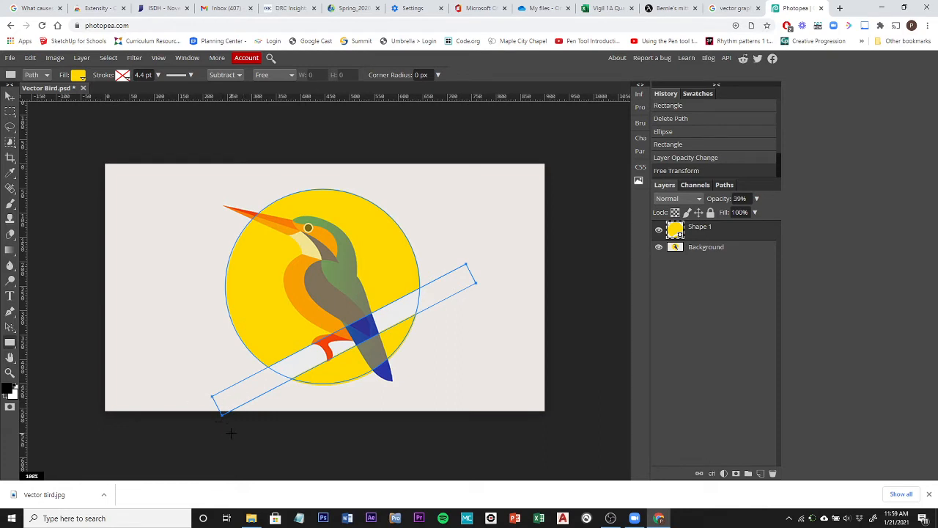
Step: Reshape the slanted rectangle with the Direct Select tool, fitting its two lower corner anchors to the lower edge of the branch
right_click(9, 327)
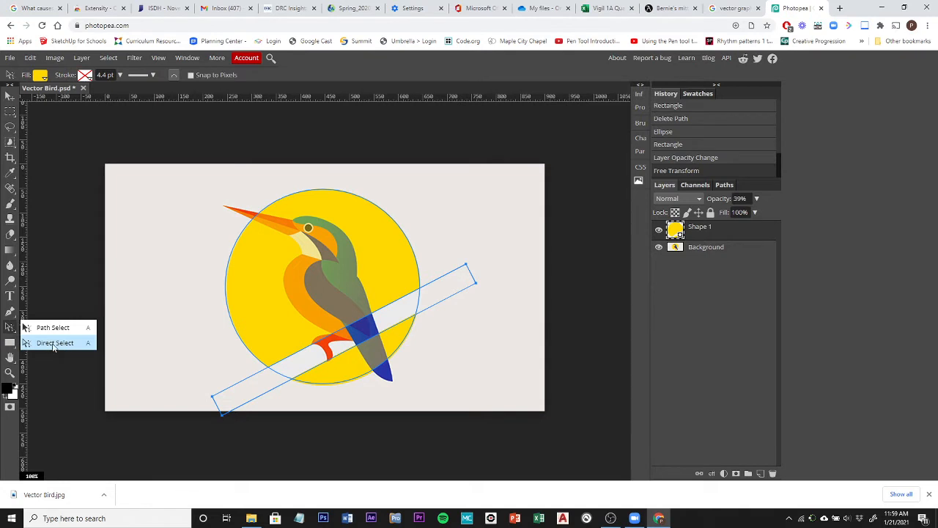
left_click(52, 344)
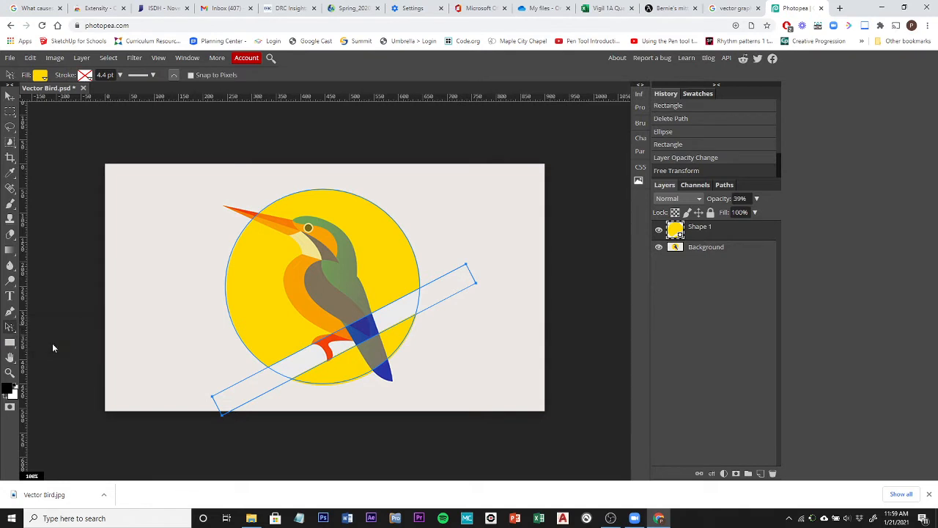
left_click(222, 417)
left_click_drag(222, 415, 219, 415)
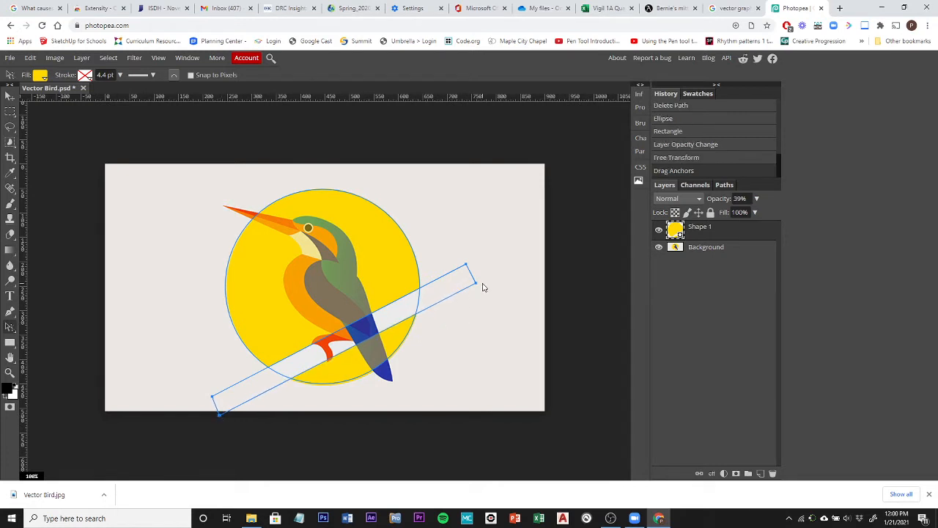
left_click_drag(476, 284, 503, 274)
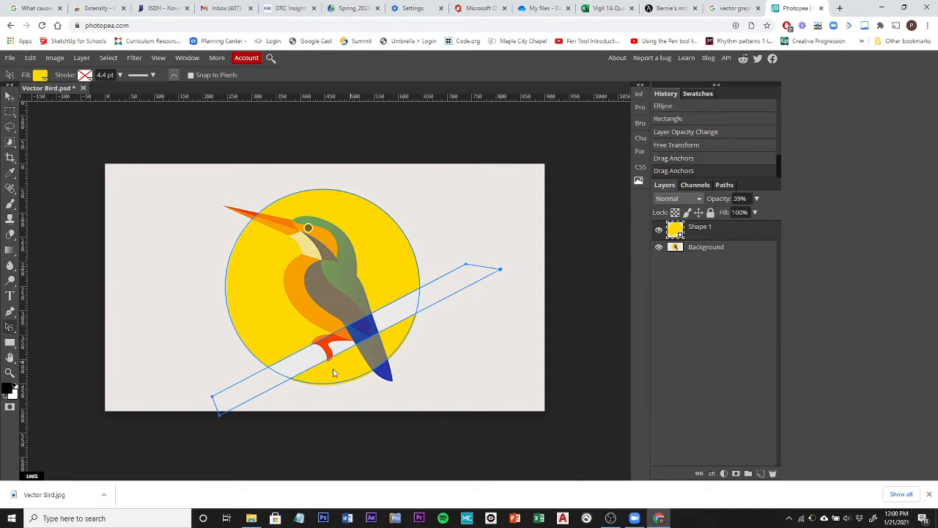
left_click_drag(220, 417, 223, 414)
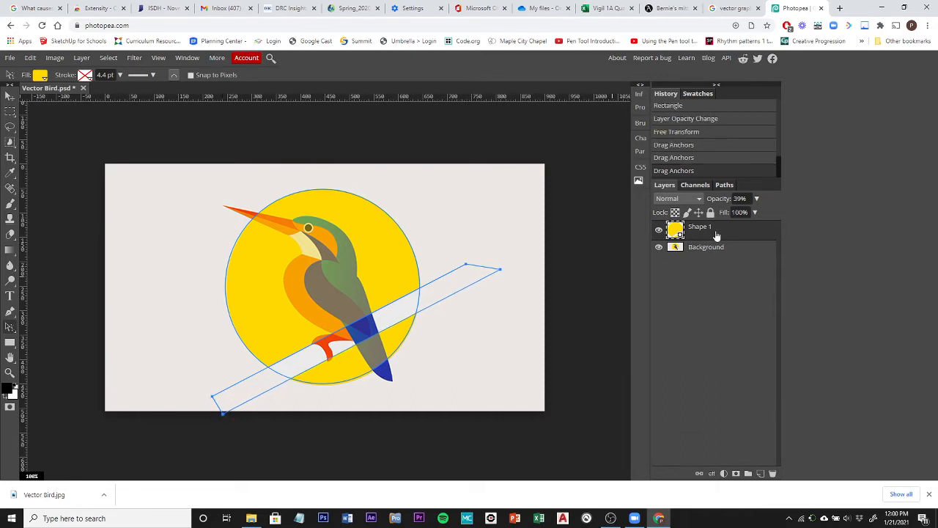
Step: Lower the Shape 1 layer's opacity to 0% and move the circle path slightly to match the yellow circle in the reference
left_click_drag(757, 199, 705, 221)
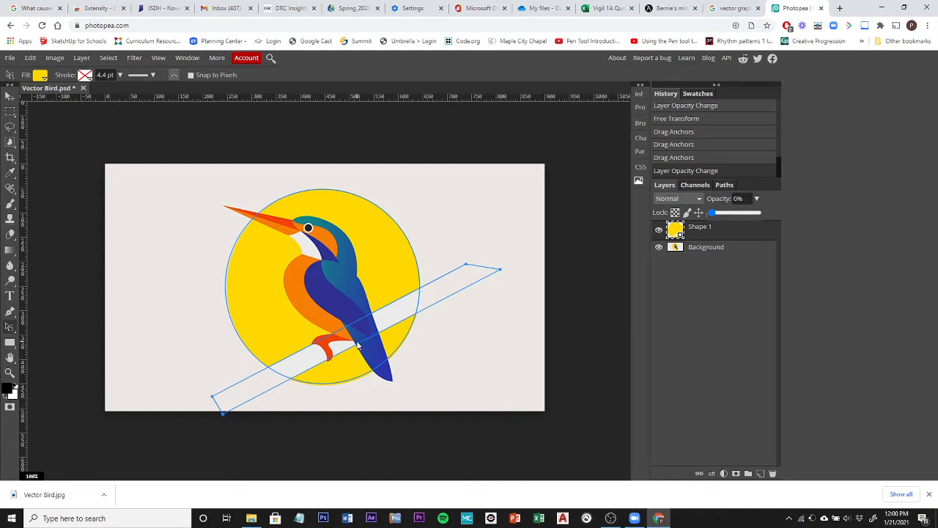
key("ctrl+space")
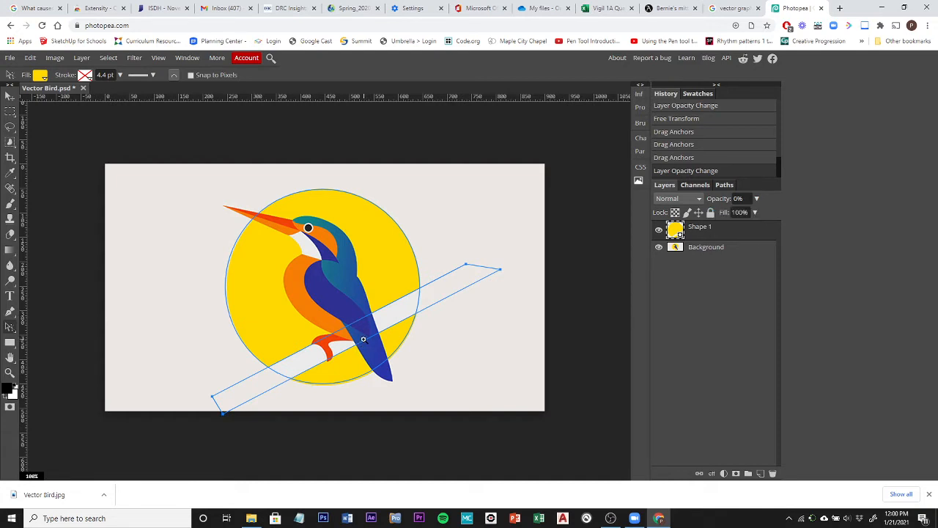
left_click(363, 338, "ctrl")
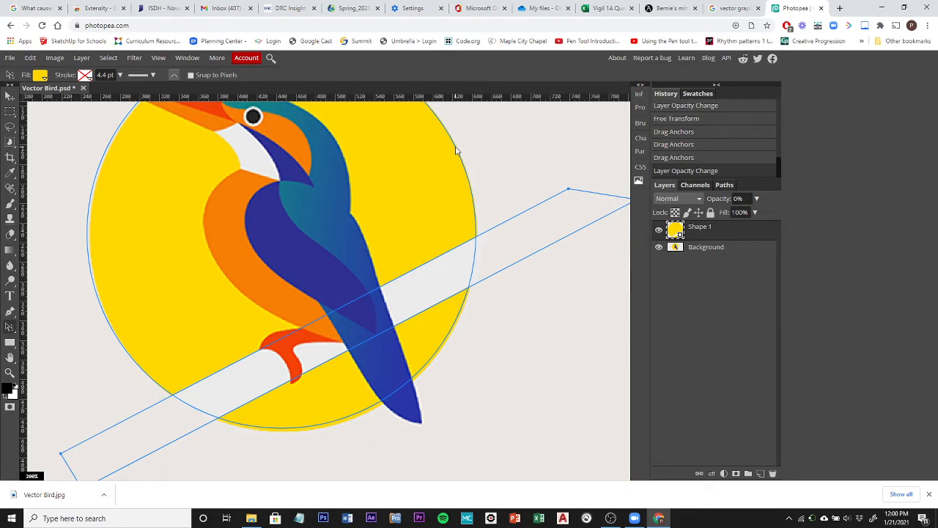
left_click(9, 343)
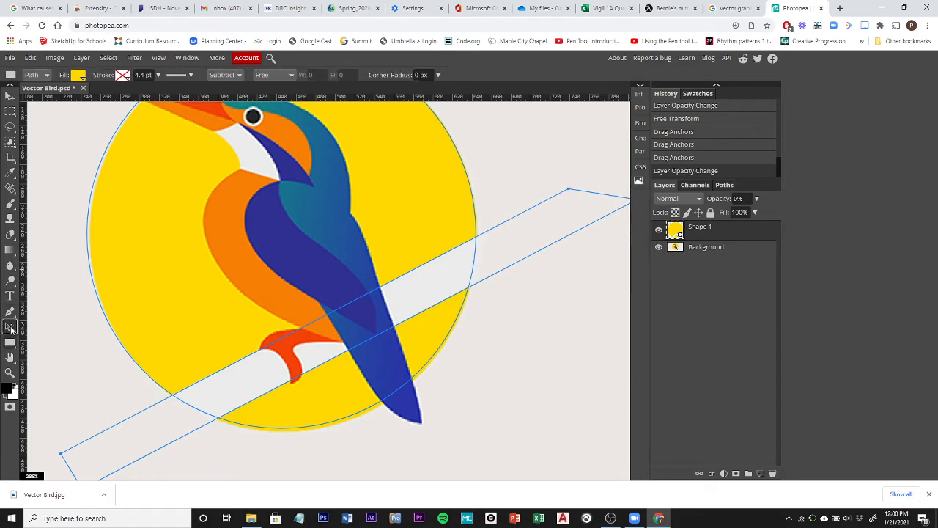
left_click(10, 328)
left_click(43, 328)
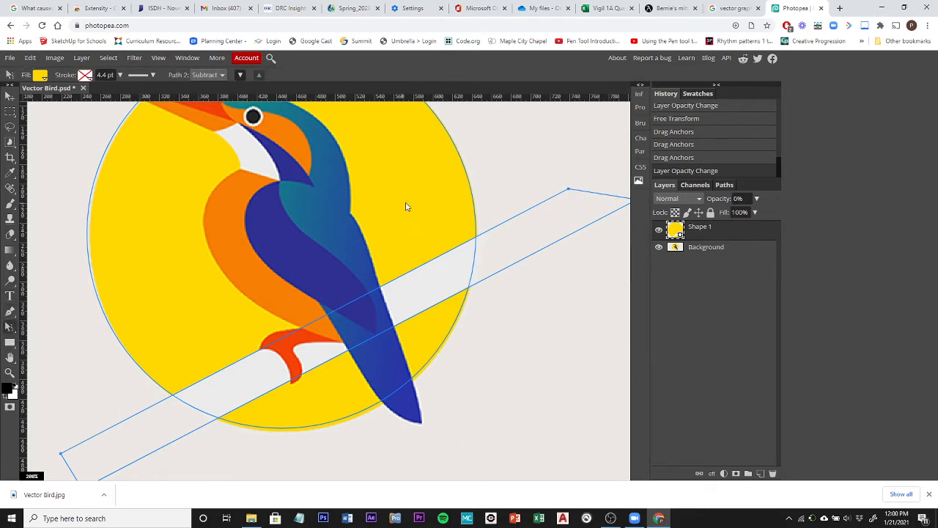
left_click(470, 183)
left_click_drag(290, 191, 292, 194)
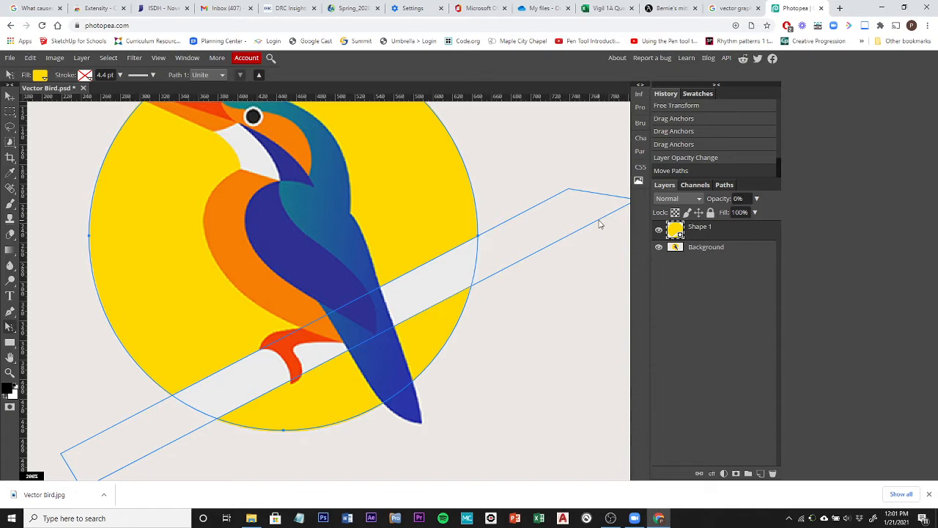
Step: Raise the Shape 1 layer's opacity to 100% and hide the layer
left_click(752, 213)
left_click(682, 230)
left_click(756, 198)
left_click_drag(708, 212, 769, 214)
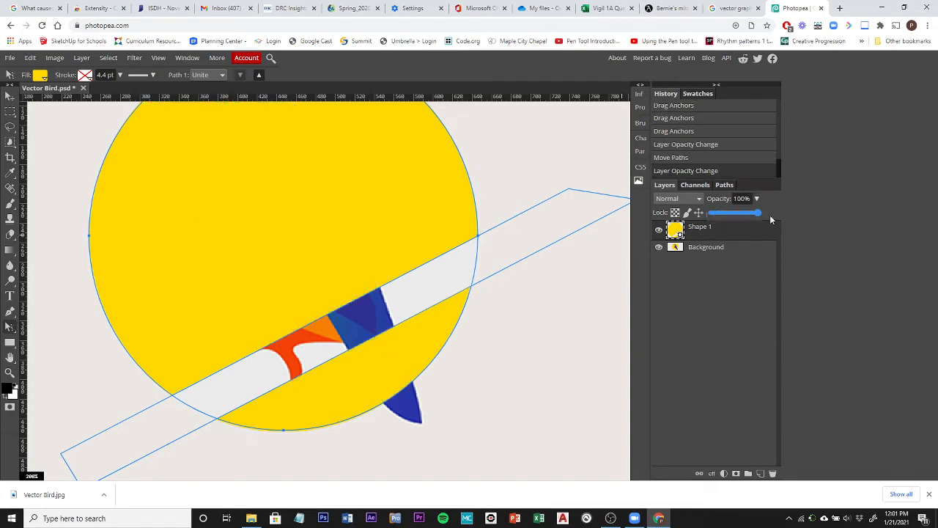
left_click(659, 230)
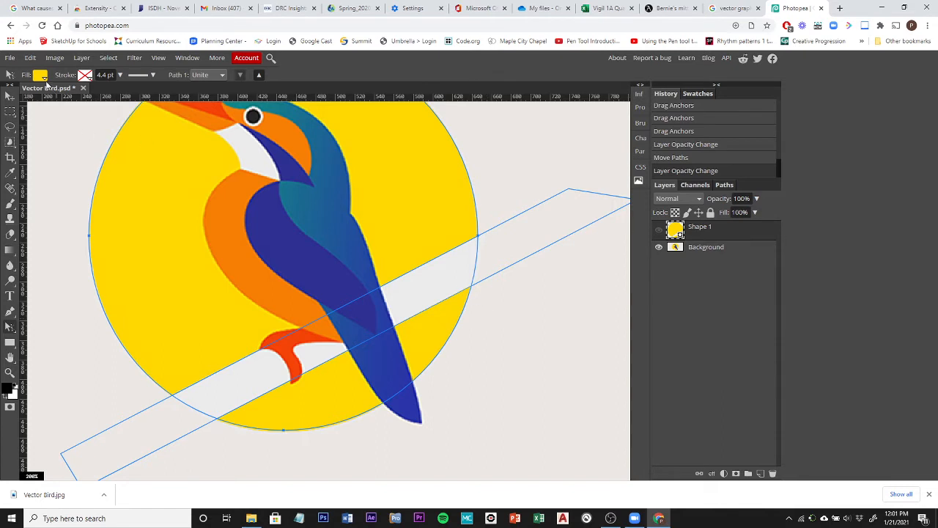
Step: Start a Pen shape above the Background layer, tracing the upper edge of the bird's red foot with curved anchors
left_click(704, 253)
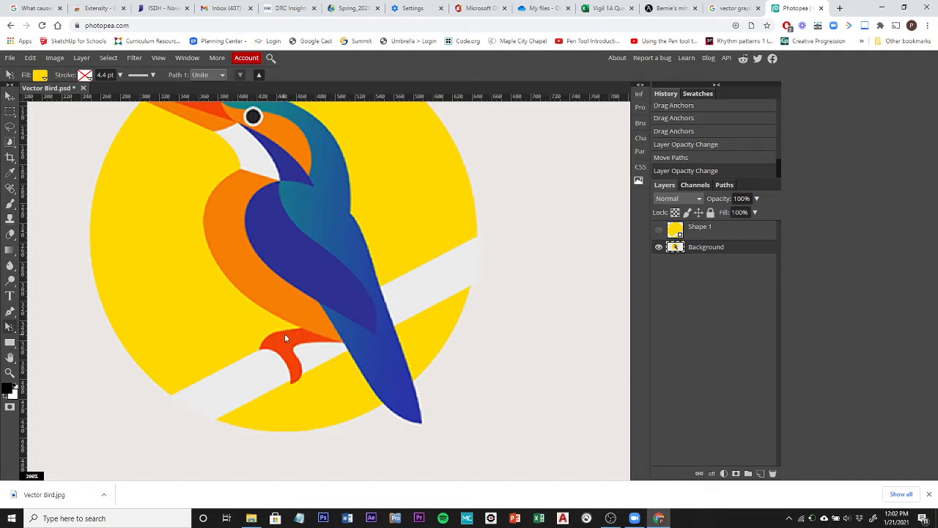
left_click(11, 344)
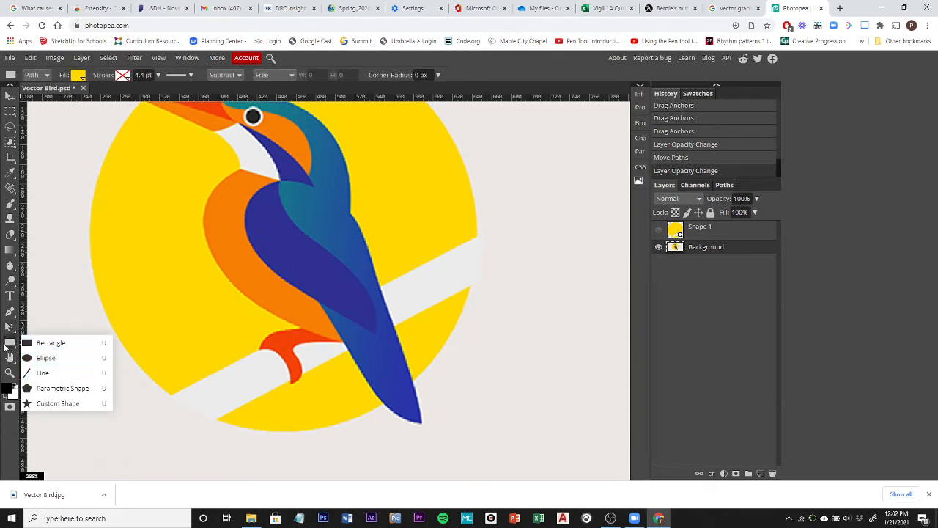
left_click(10, 312)
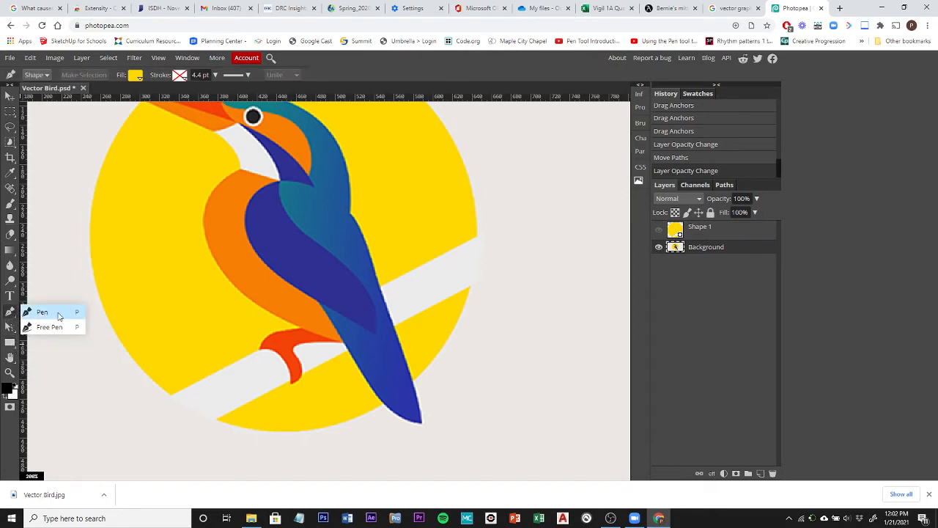
left_click(60, 315)
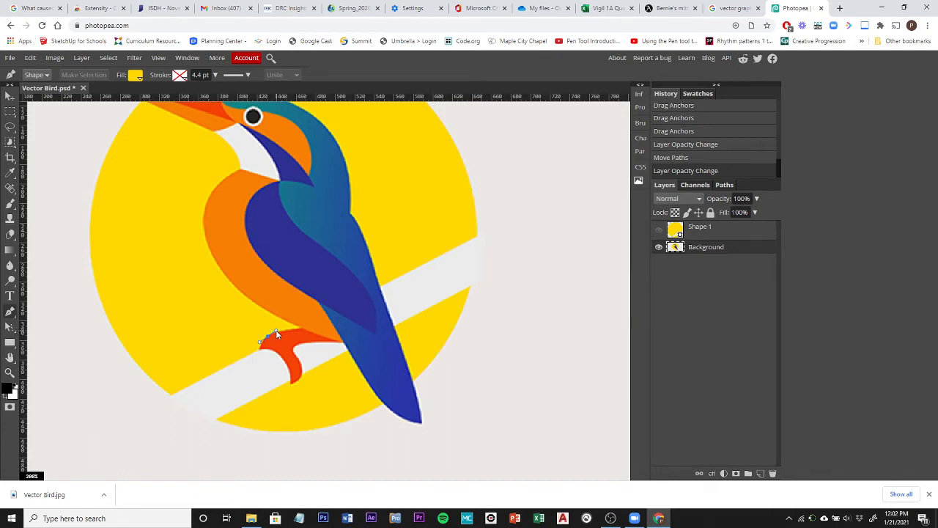
left_click(277, 332)
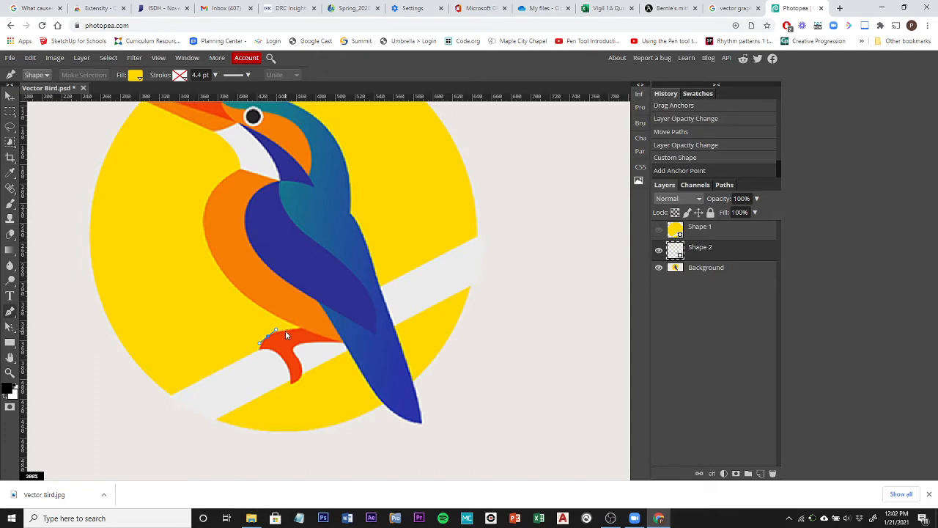
left_click_drag(287, 332, 291, 330)
left_click(293, 331)
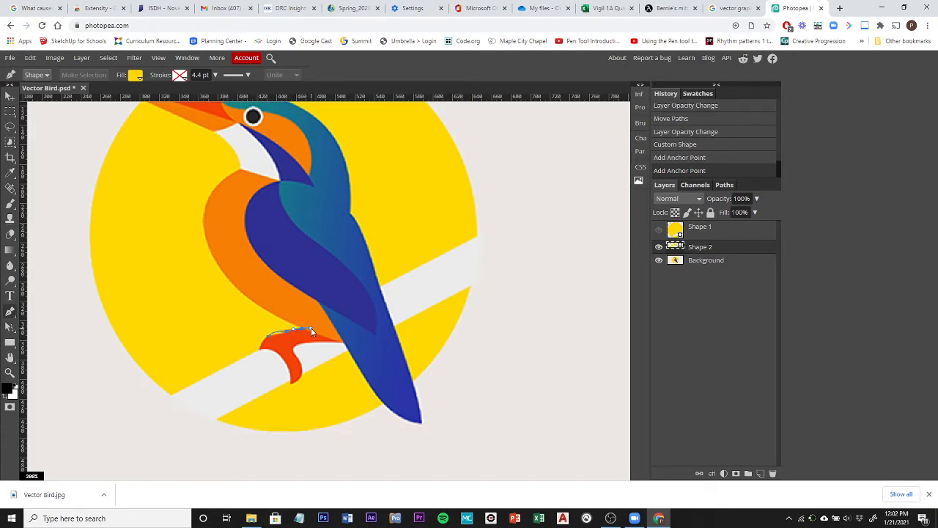
left_click(311, 328)
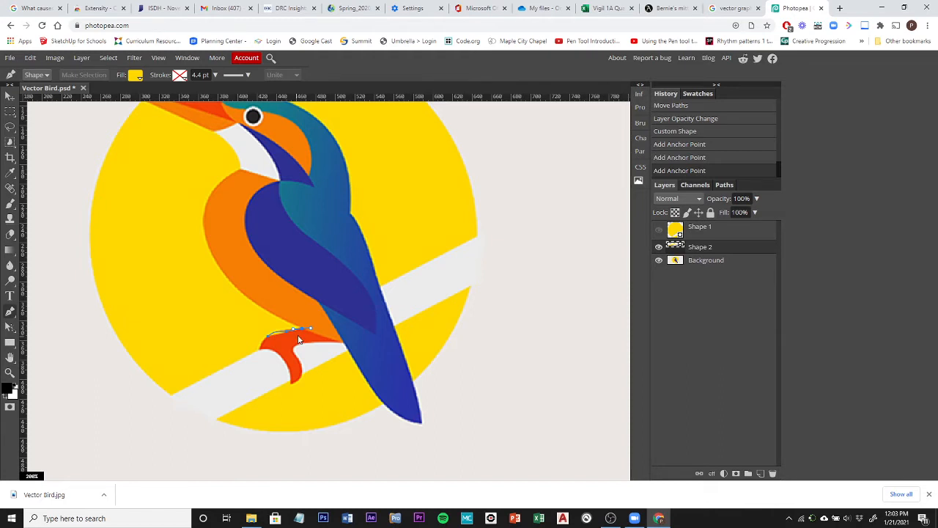
Step: Continue the foot outline along the border between the orange belly and red leg to the leg's pointed end at the blue tail
scroll(302, 328, "up", 5)
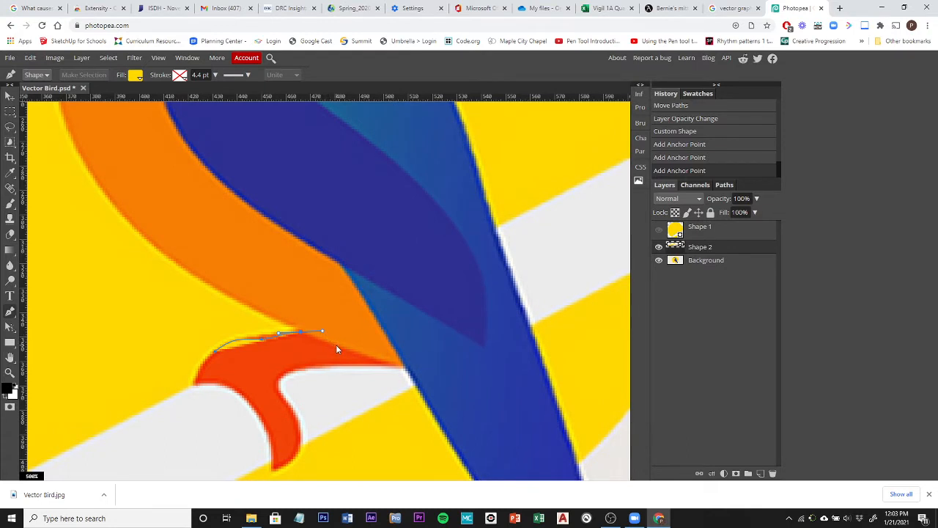
left_click(335, 345)
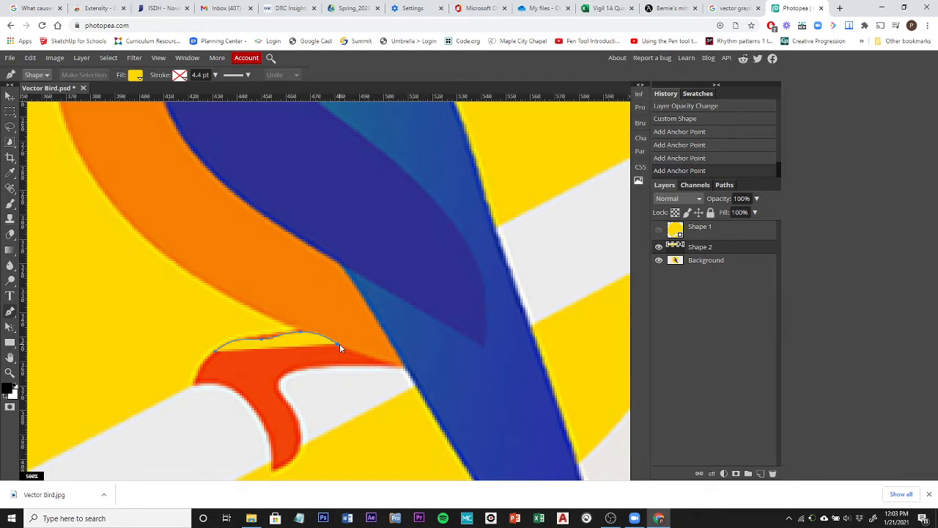
key("ctrl+z")
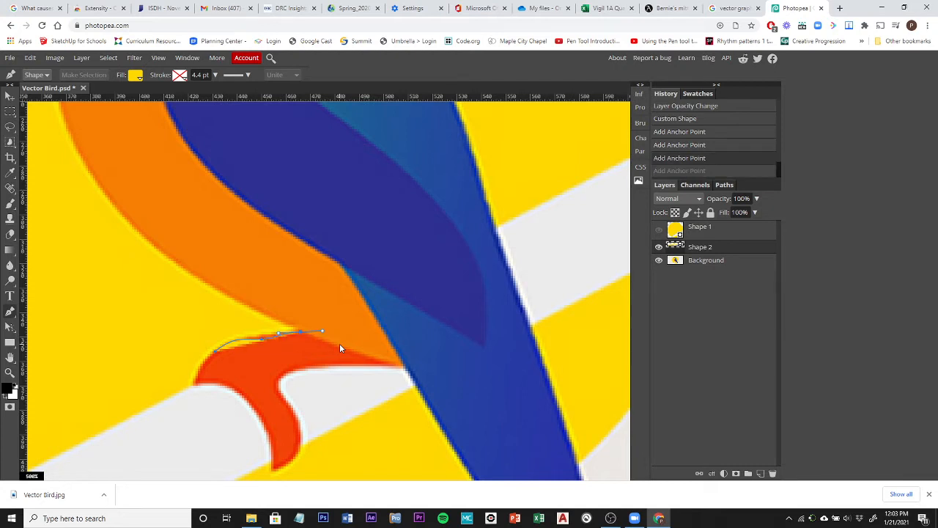
left_click(301, 334)
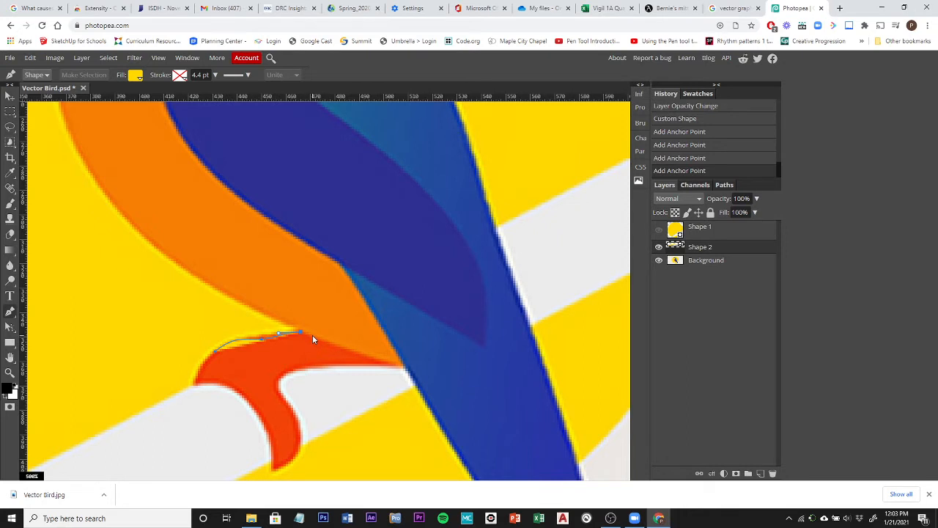
left_click(317, 334)
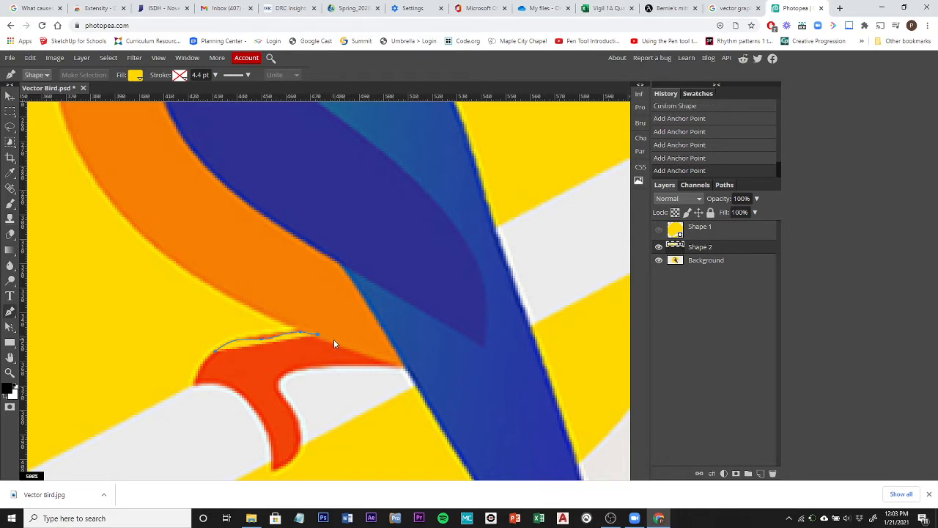
left_click(342, 345)
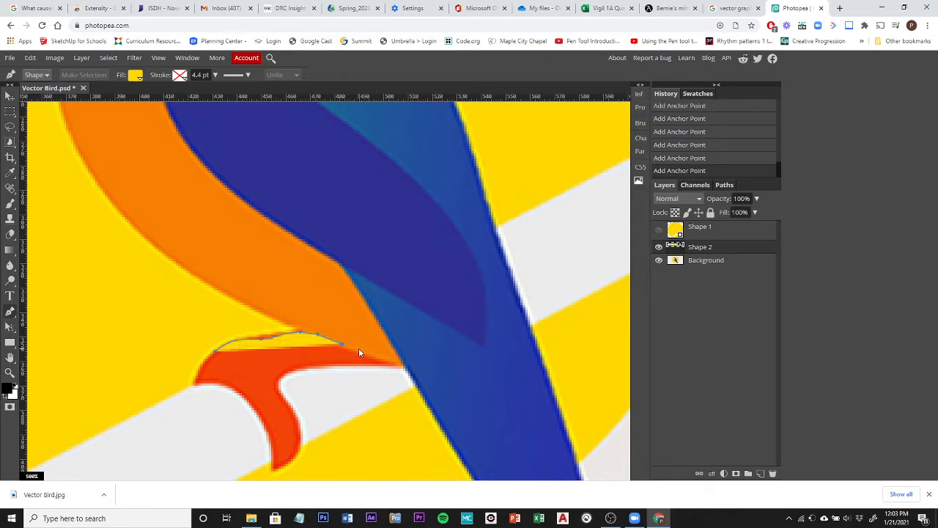
left_click(359, 349)
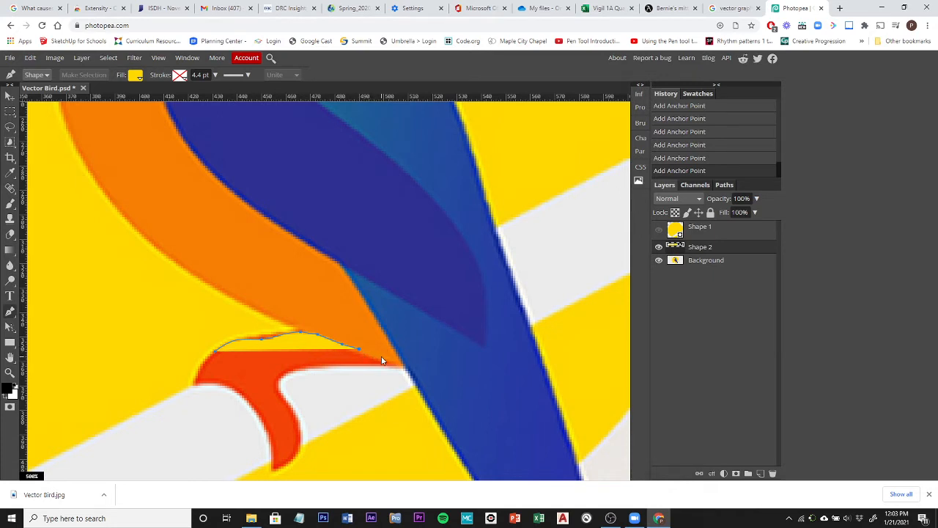
left_click(382, 356)
left_click(402, 364)
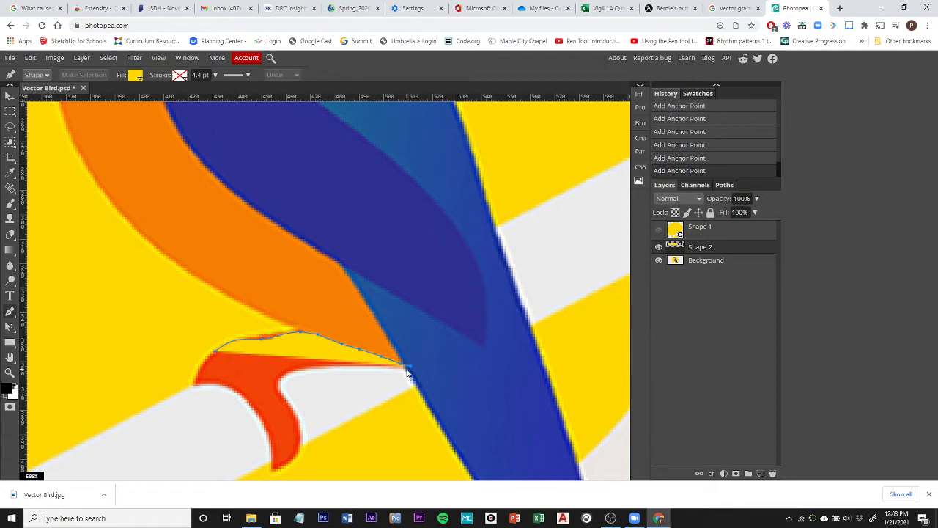
Step: Trace the leg's underside and the outer curve of the toe down to its tip, ending with a corner anchor
left_click(315, 366)
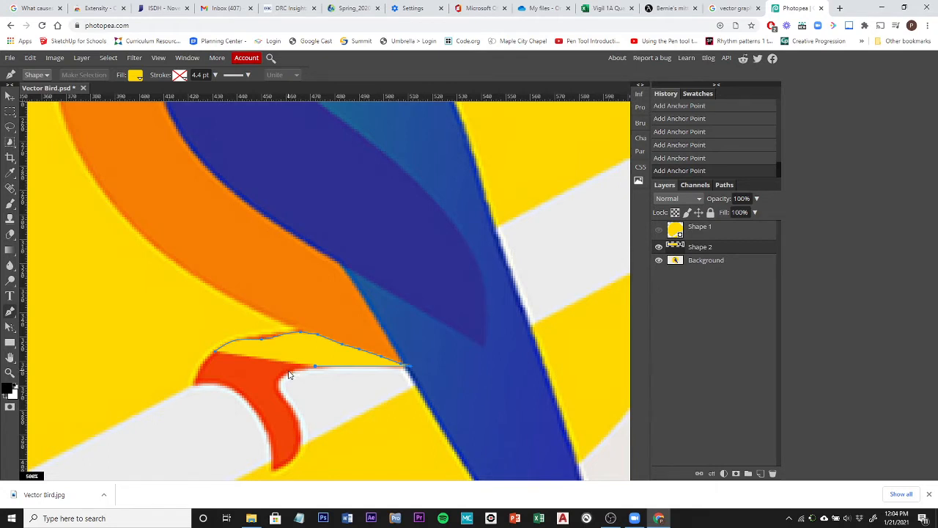
left_click_drag(289, 375, 295, 414)
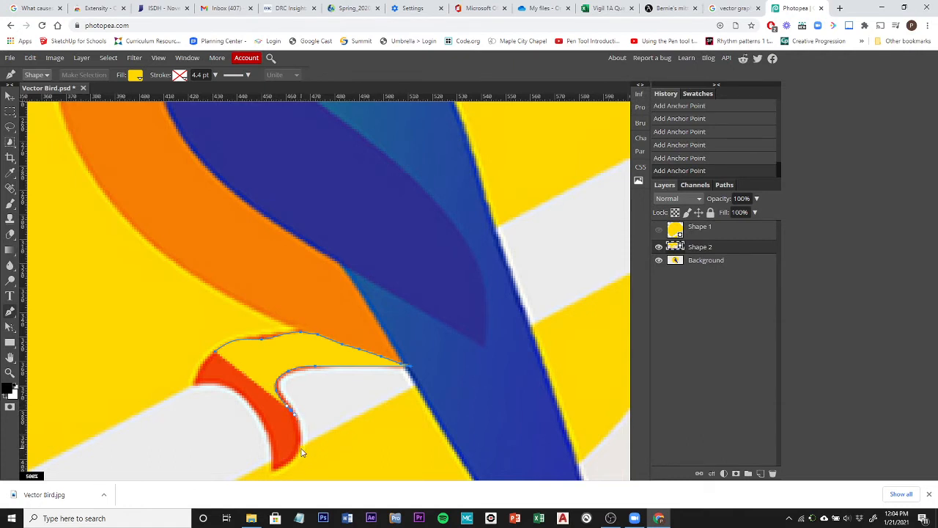
left_click_drag(296, 451, 255, 475)
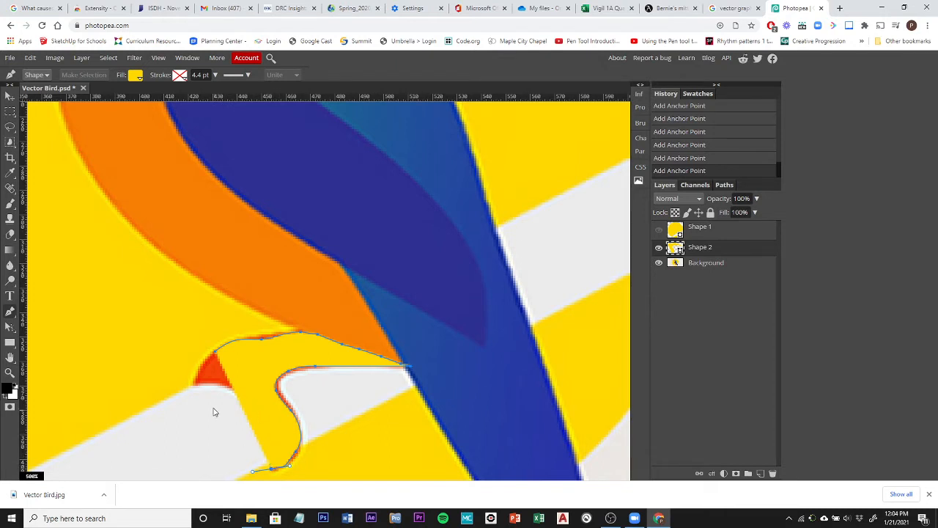
left_click(271, 470, "alt")
Step: Lower the foot shape's opacity to 63%, trace the toe's inner curve and the foot's rounded front edge, and close the path
left_click(756, 197)
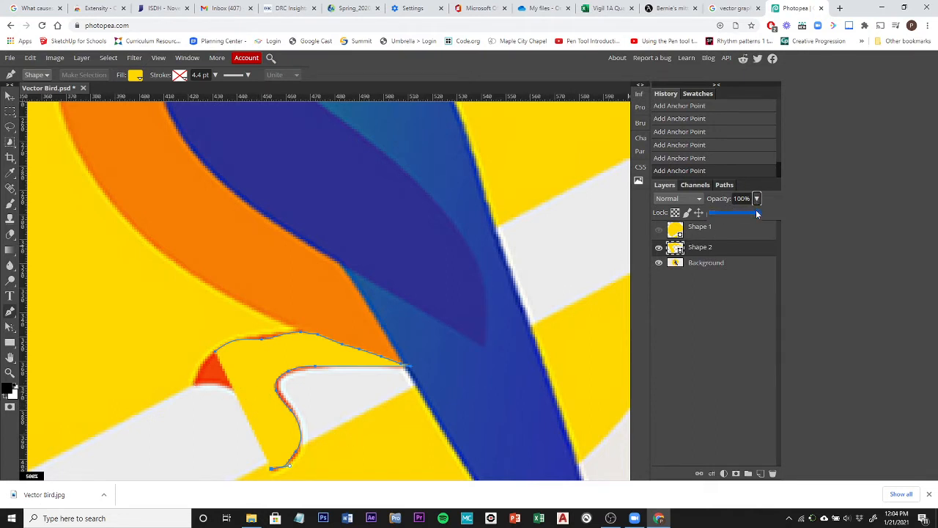
left_click_drag(757, 213, 743, 212)
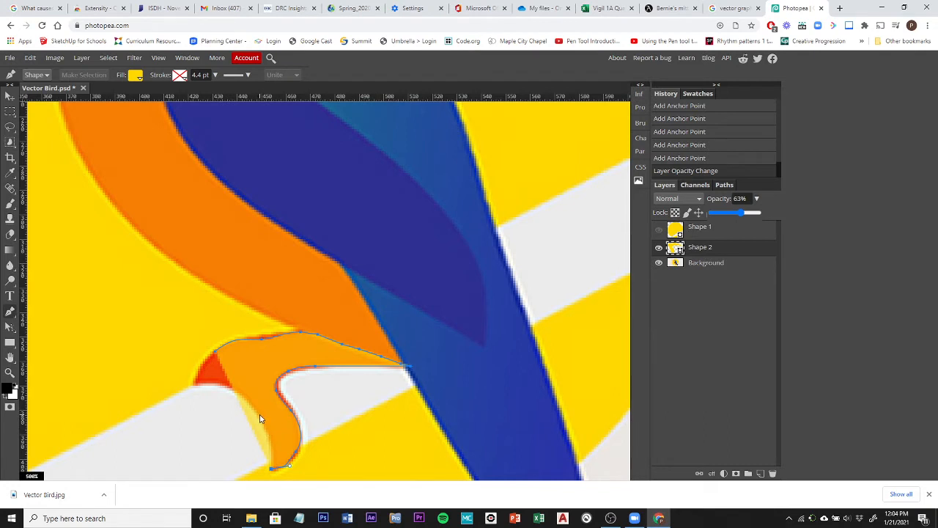
left_click_drag(260, 414, 156, 389)
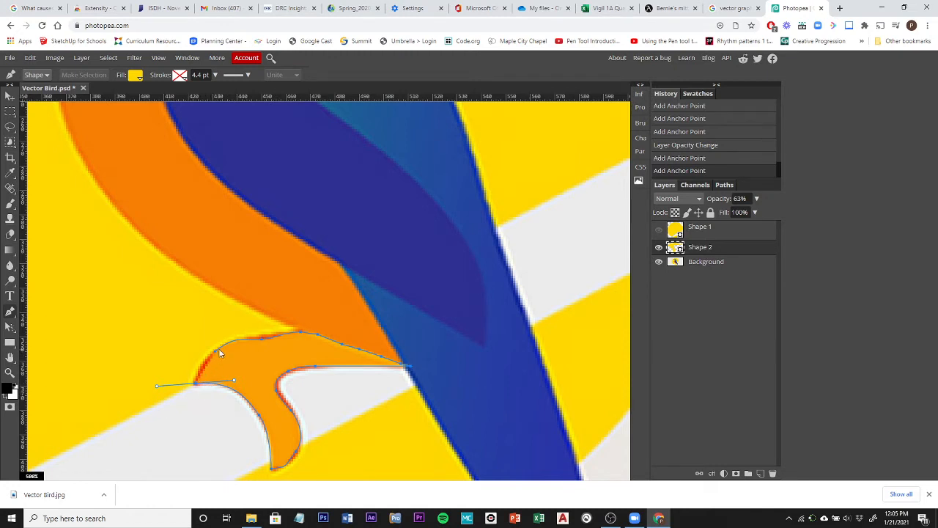
left_click(195, 386)
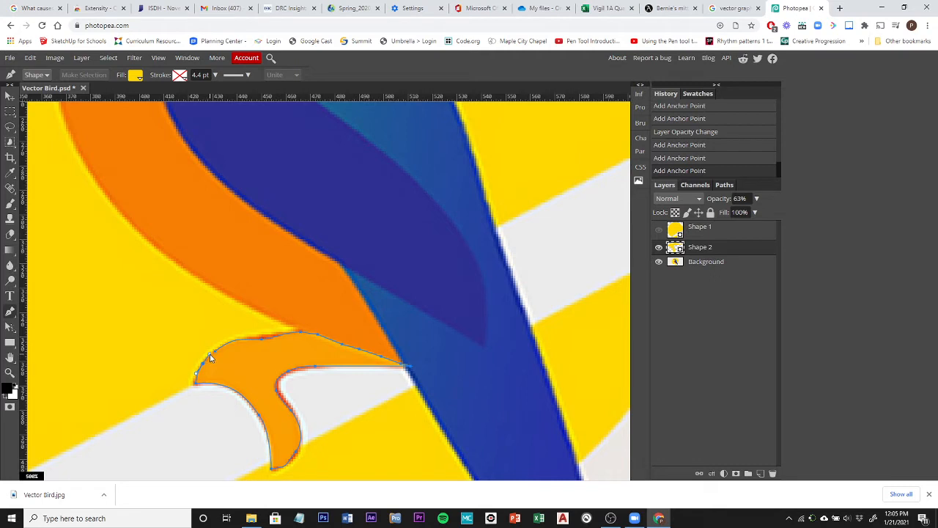
left_click(210, 354)
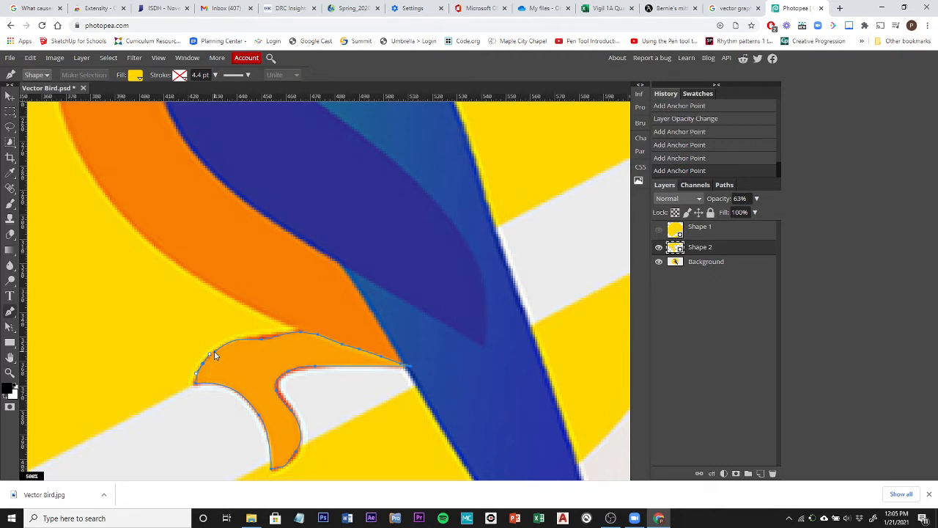
left_click(215, 355)
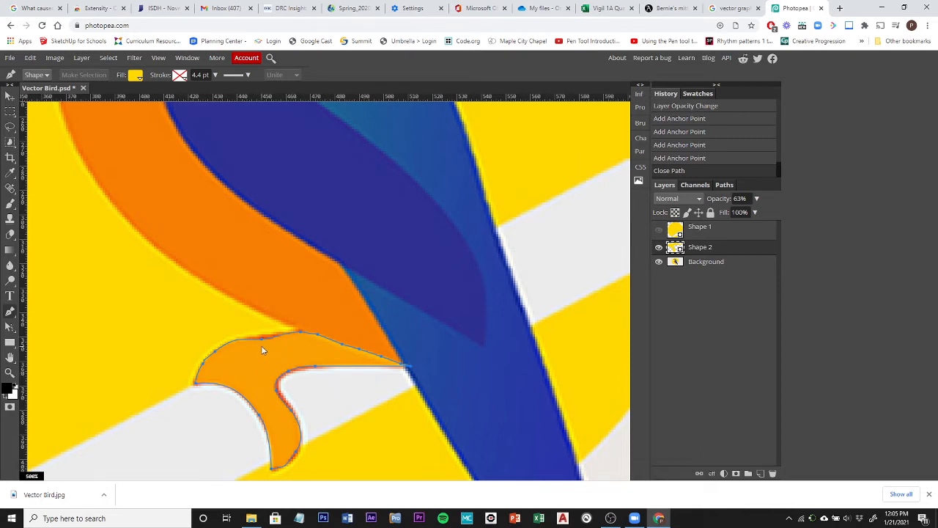
Step: Adjust the closed foot path with Direct Select, fitting the anchors at the front tip, toe tip and inner toe curve to the artwork
left_click(8, 326)
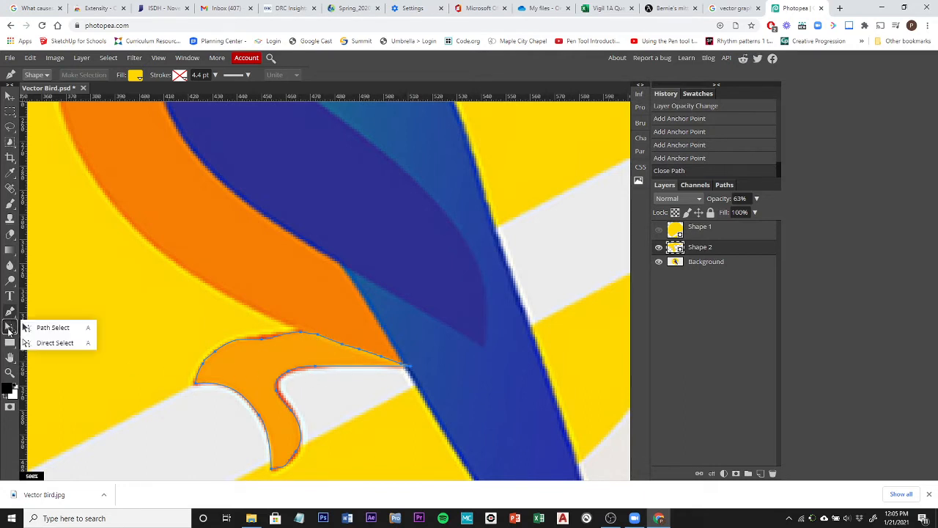
left_click(63, 345)
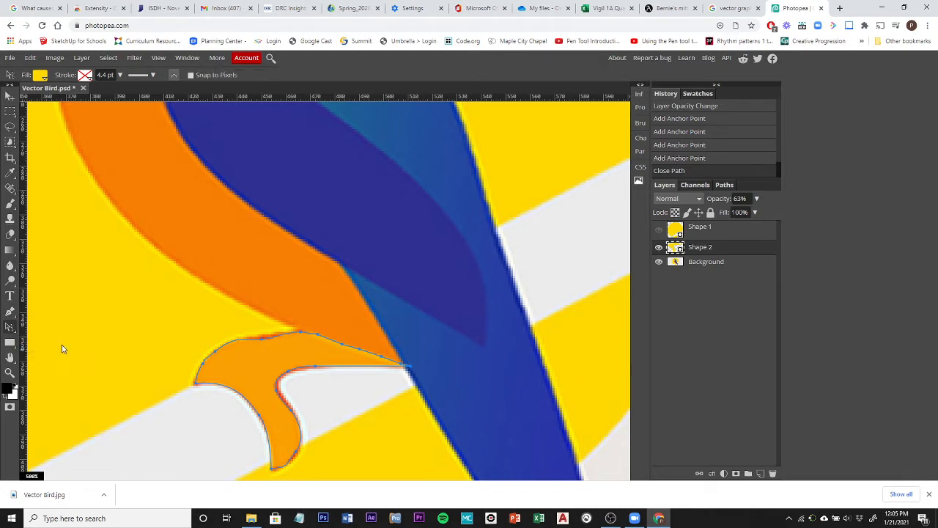
left_click(196, 384)
left_click_drag(196, 385, 233, 381)
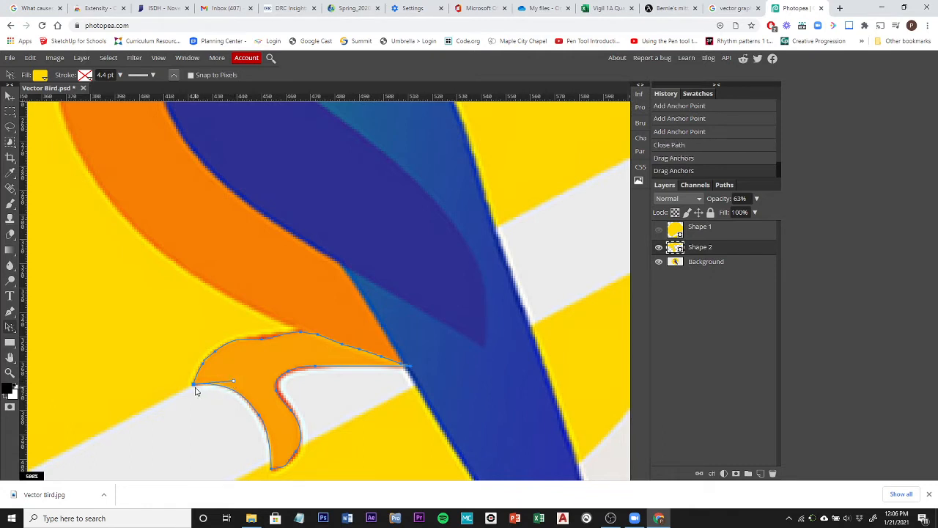
left_click(272, 469)
left_click_drag(272, 471, 272, 470)
left_click(260, 415)
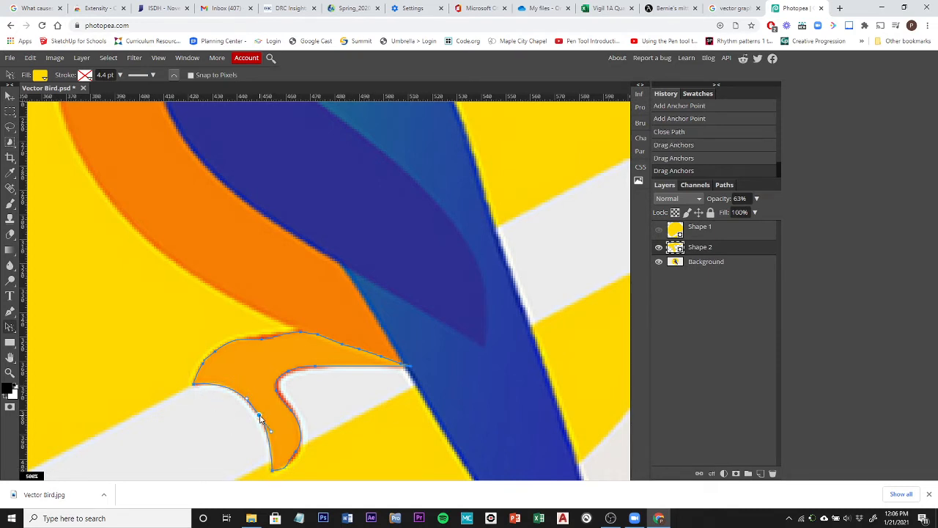
left_click_drag(260, 416, 259, 416)
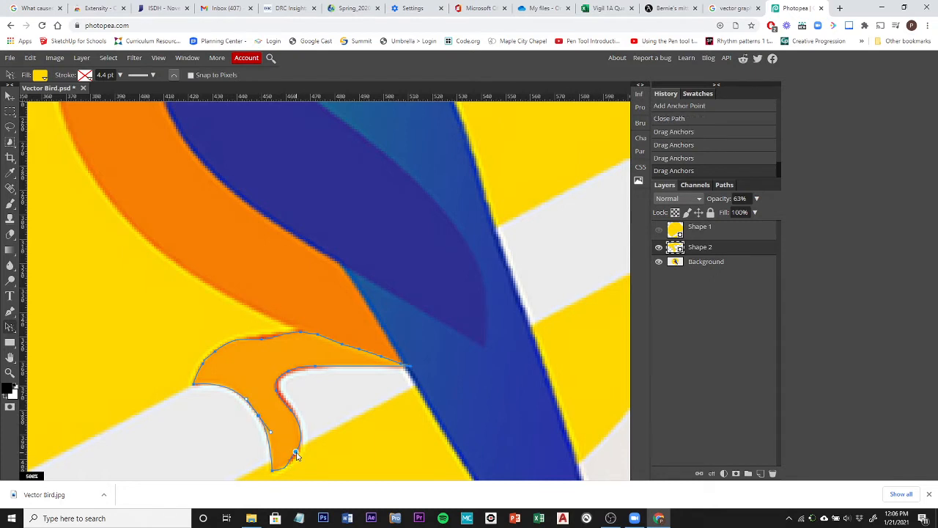
Step: Reposition the anchors along the toe's outer curve, the leg's underside and the pointed end at the blue tail
left_click(295, 451)
left_click_drag(296, 453, 277, 378)
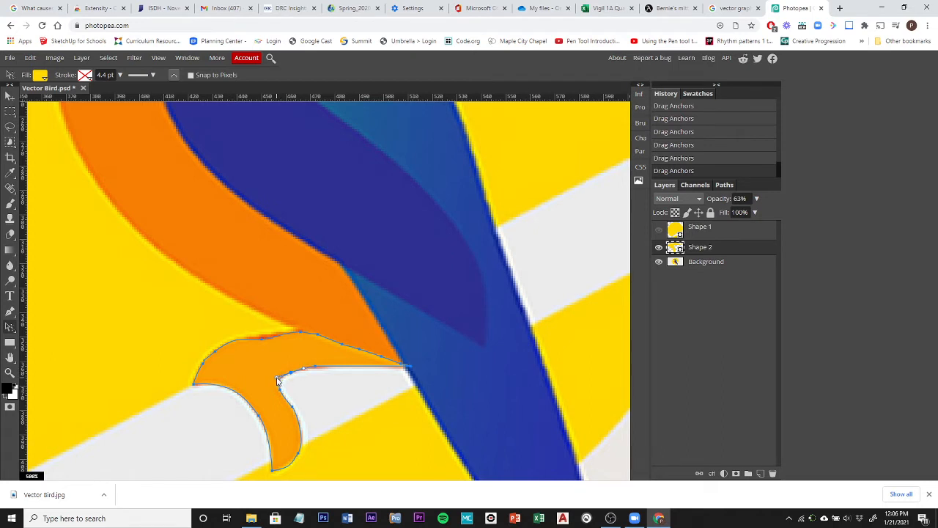
left_click(316, 367)
left_click_drag(316, 368, 317, 368)
left_click_drag(409, 366, 410, 368)
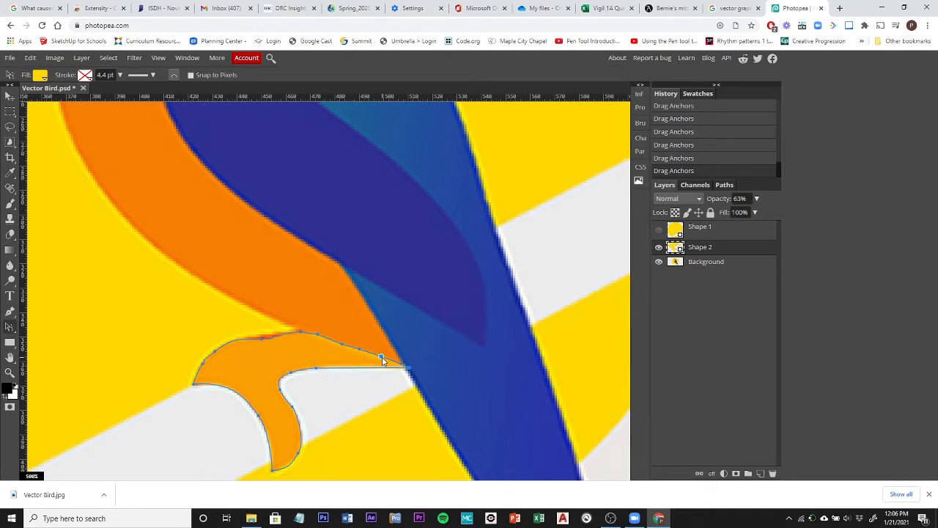
Step: Refine the anchors and curve handle along the foot's upper edge so the path covers the red area up to the belly
left_click_drag(317, 337, 323, 331)
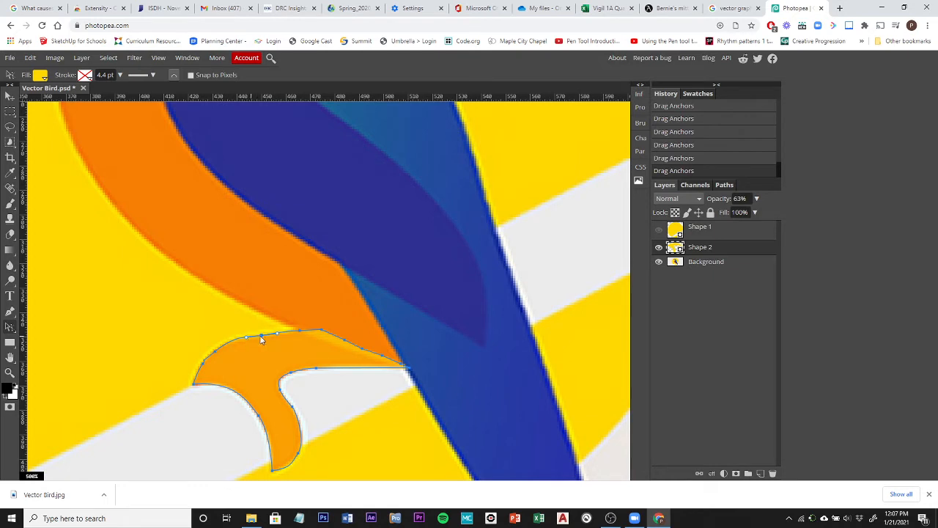
left_click_drag(299, 331, 301, 333)
left_click_drag(320, 330, 325, 335)
left_click(214, 353)
left_click_drag(236, 334, 235, 338)
Step: Drop the foot shape's opacity to 0%, sample the foot's red (f34307) as its fill, and restore the opacity to 100%
left_click(757, 199)
left_click_drag(738, 210, 703, 213)
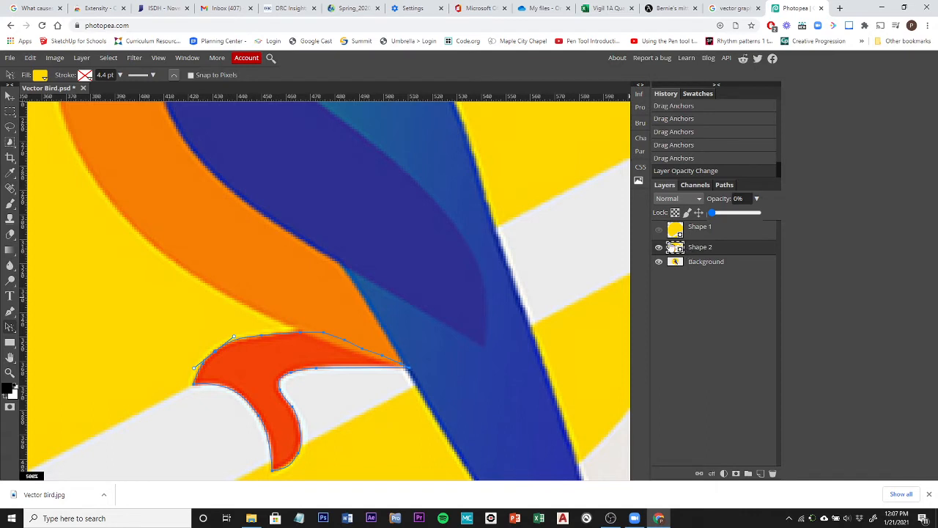
left_click(40, 75)
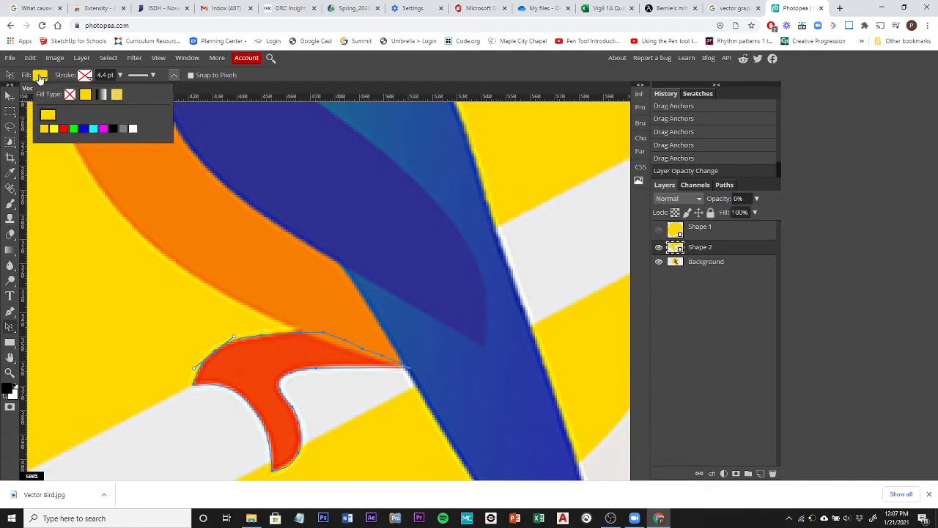
left_click(48, 118)
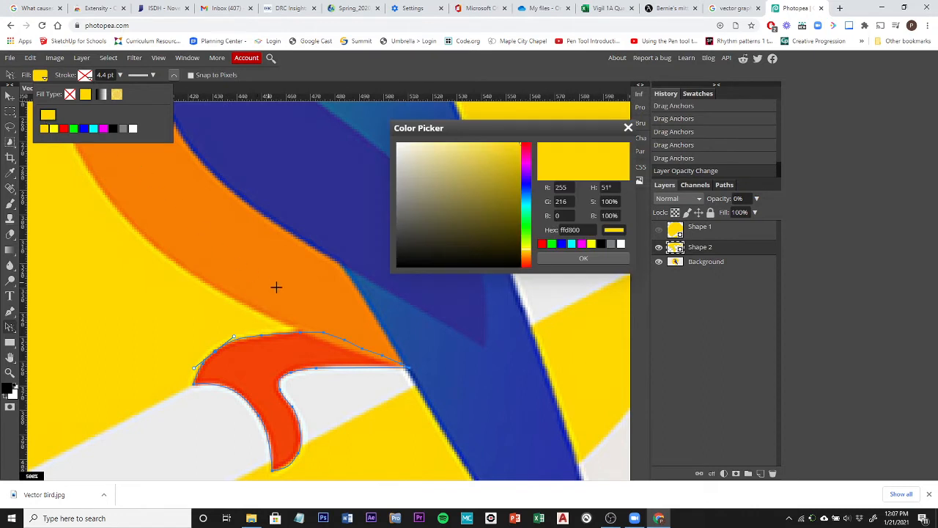
left_click(251, 360)
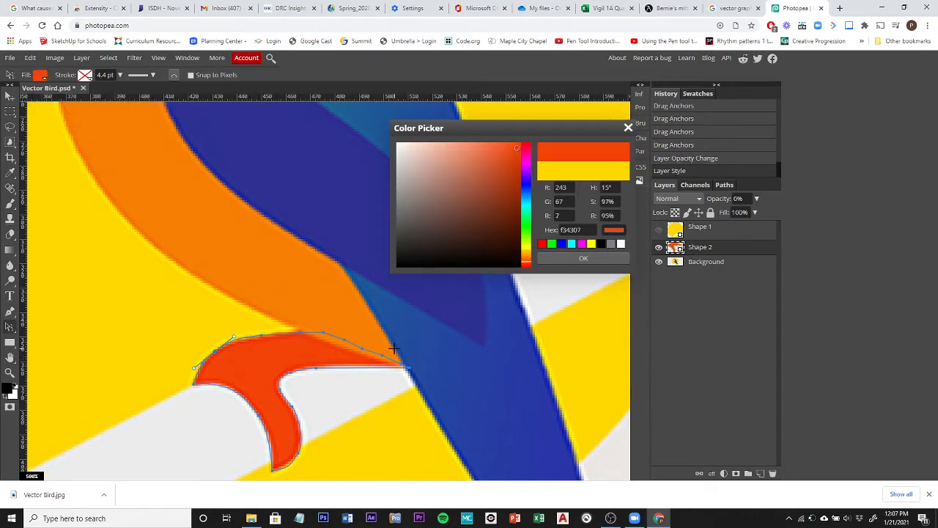
left_click(600, 258)
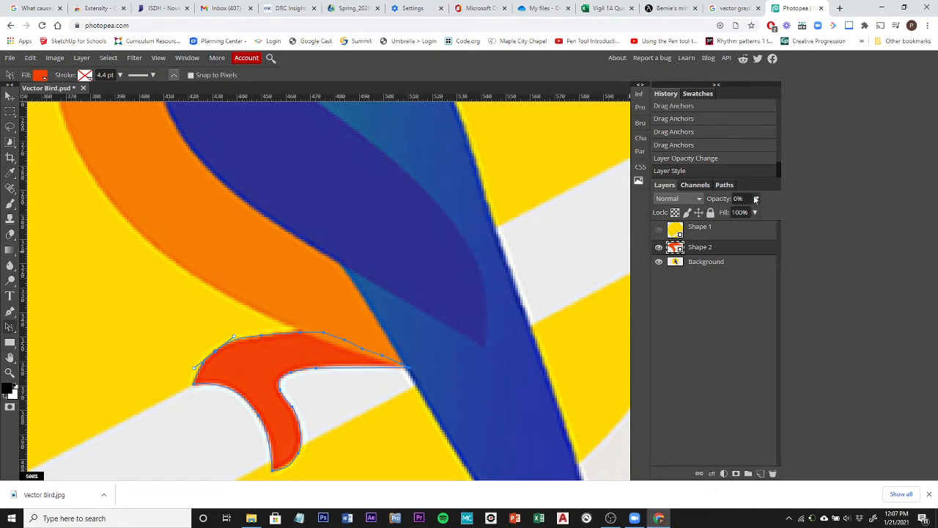
left_click_drag(755, 213, 823, 217)
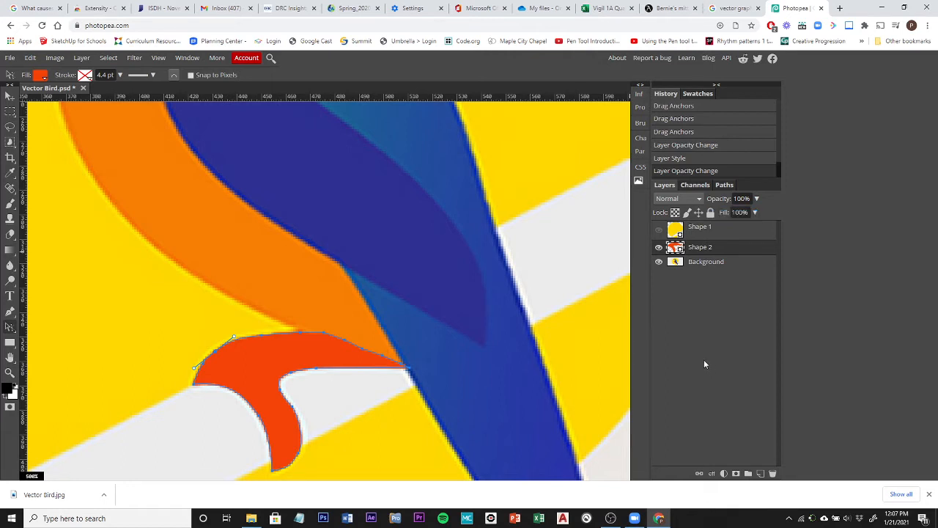
Step: Show the Shape 1 layer, hide the Background layer, and move Shape 2 above Shape 1 in the layer stack
left_click(659, 229)
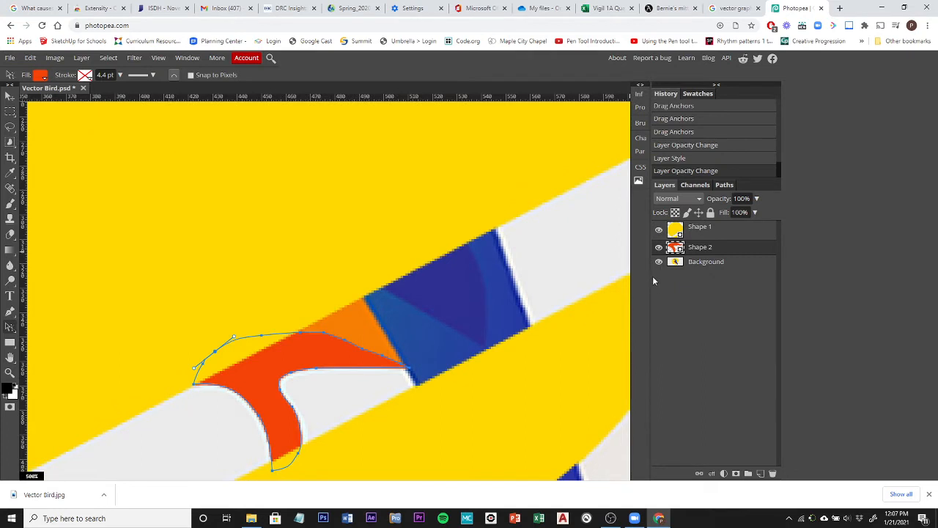
left_click(659, 262)
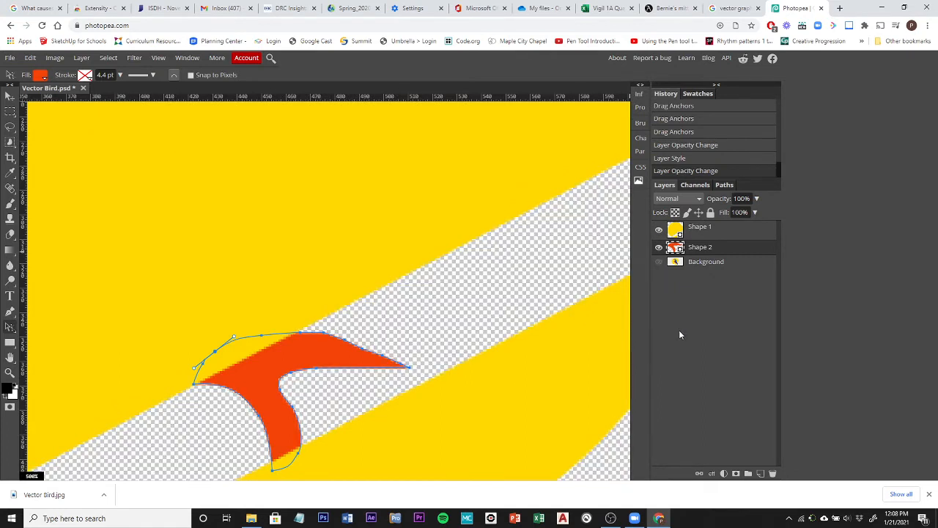
left_click_drag(702, 252, 702, 229)
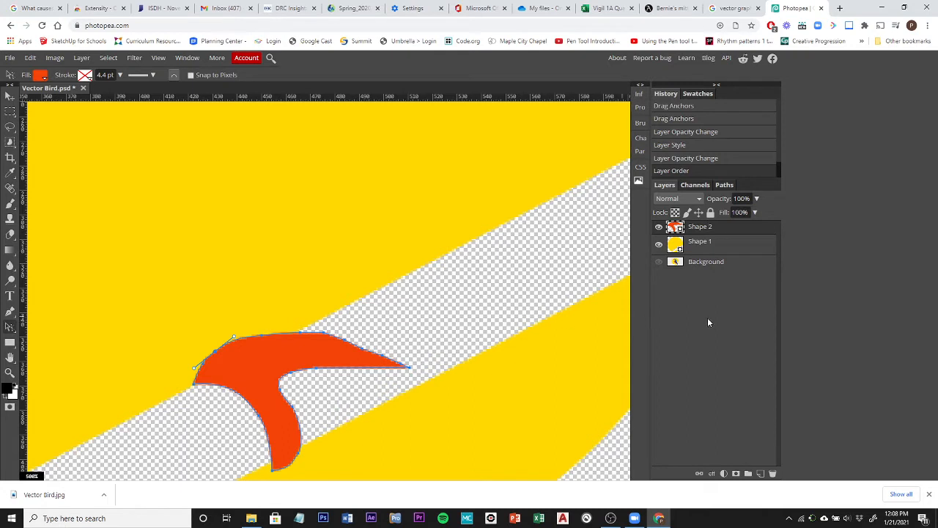
Step: Add a new layer directly above the Background layer and fill it with white at 100% opacity
left_click(706, 247)
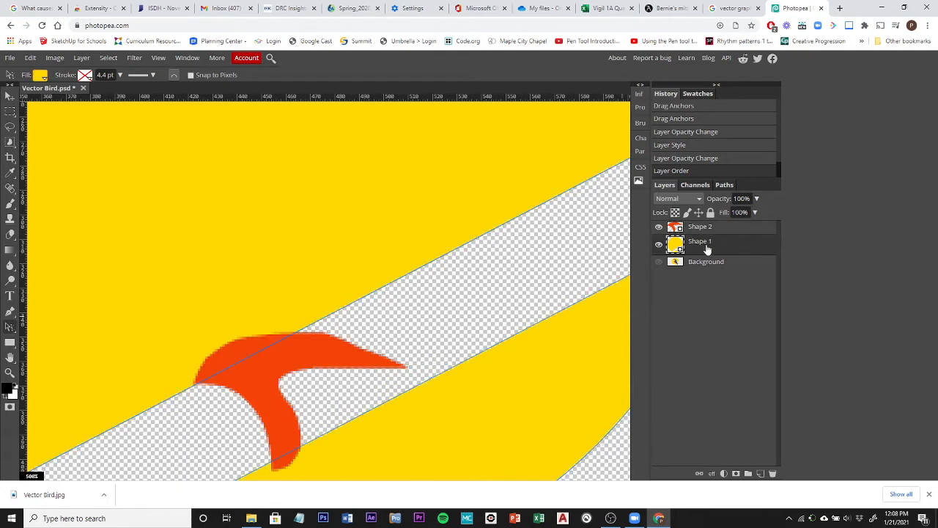
left_click(698, 265)
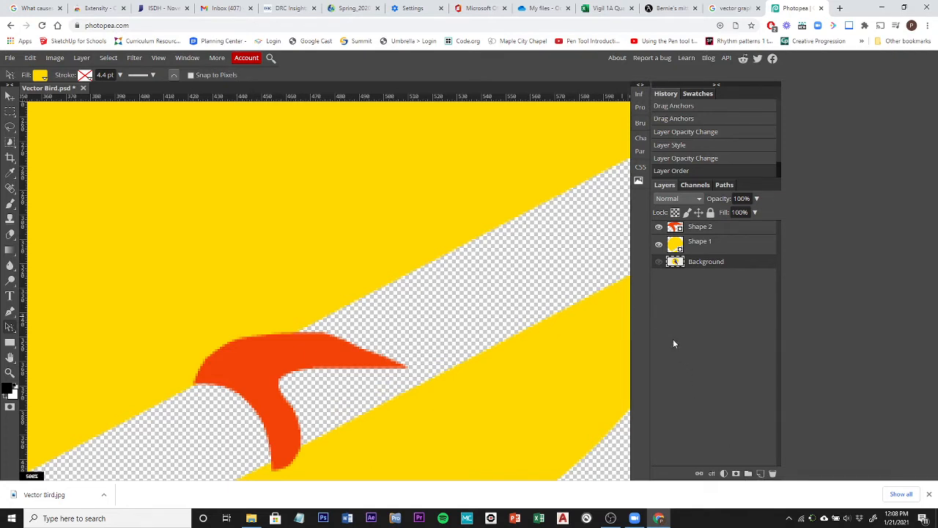
left_click(760, 473)
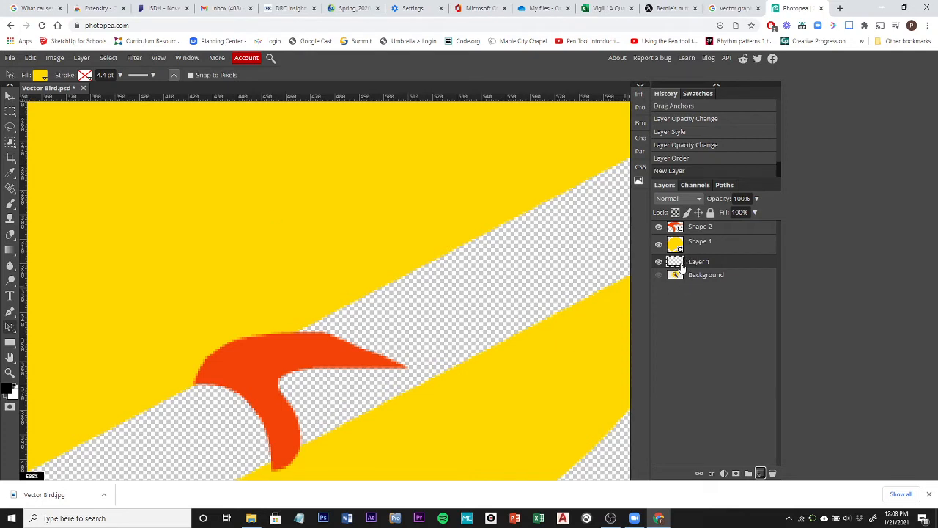
left_click(27, 58)
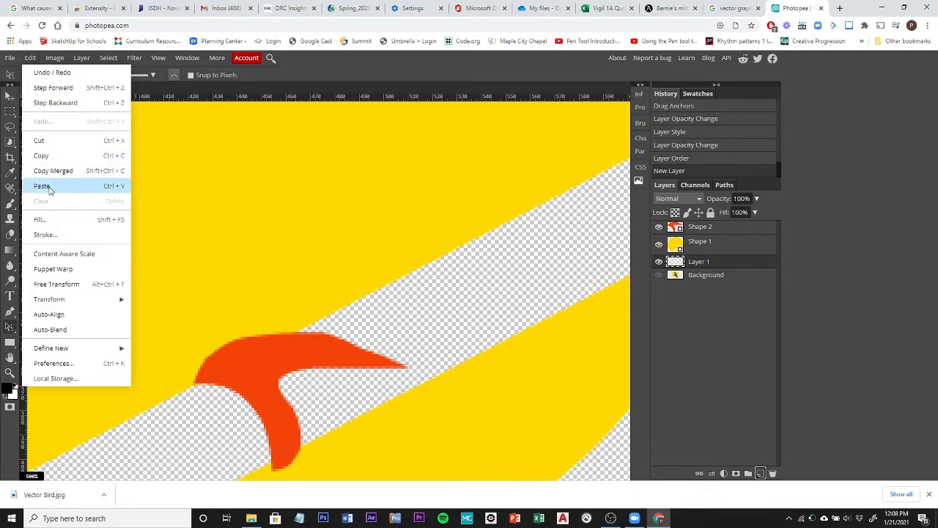
left_click(41, 218)
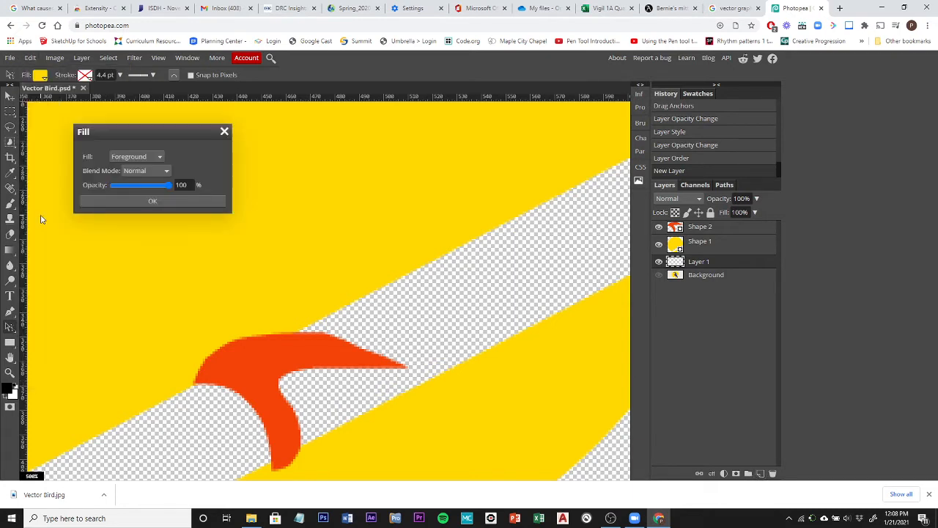
left_click(132, 155)
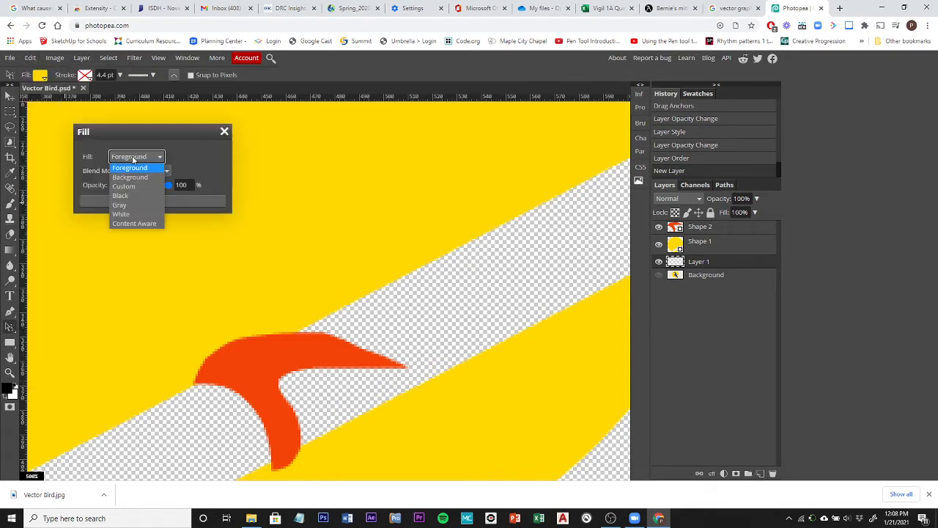
left_click(123, 214)
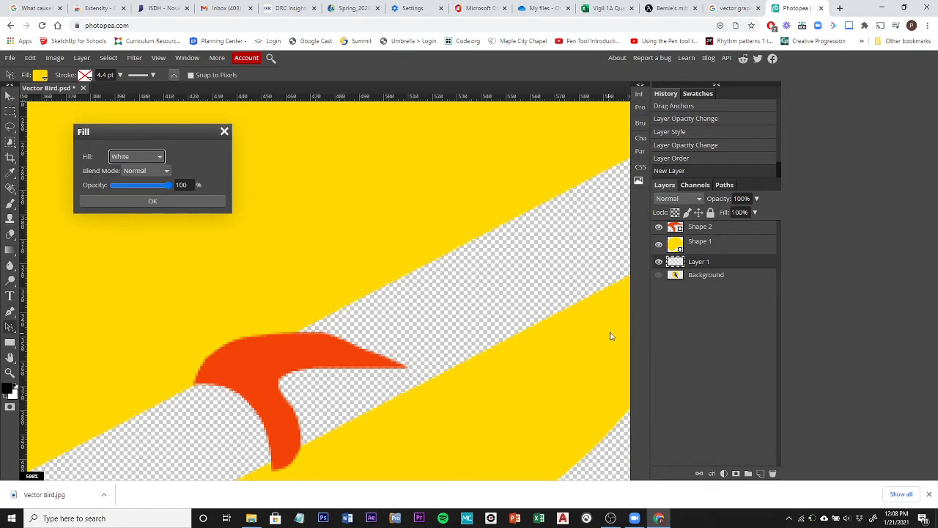
left_click(140, 200)
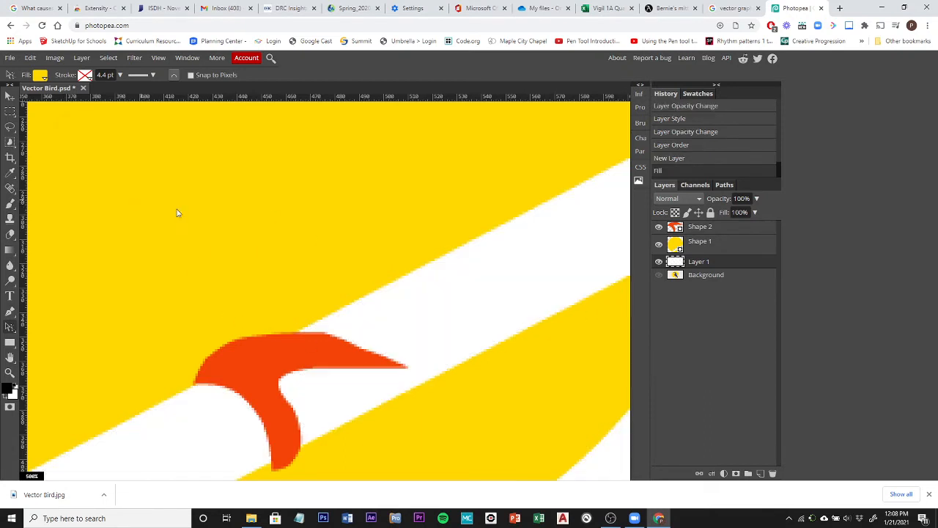
Step: Move the Background layer above the white layer and toggle its visibility to compare the artwork, leaving it hidden
left_click(658, 275)
left_click_drag(698, 274, 693, 264)
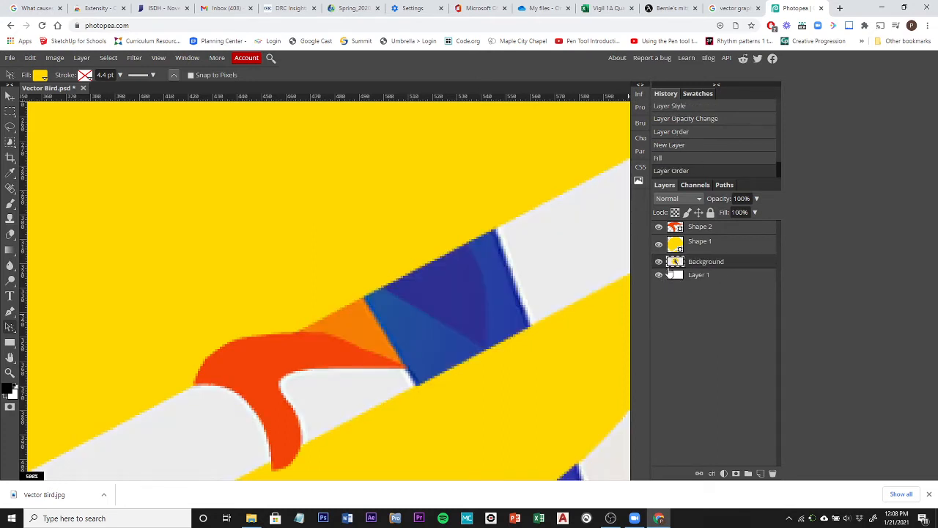
left_click(659, 263)
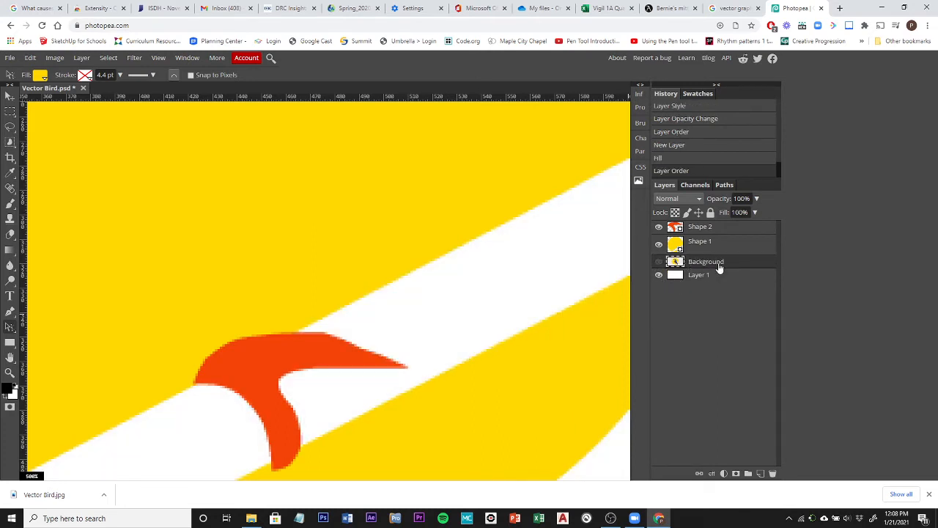
left_click(659, 264)
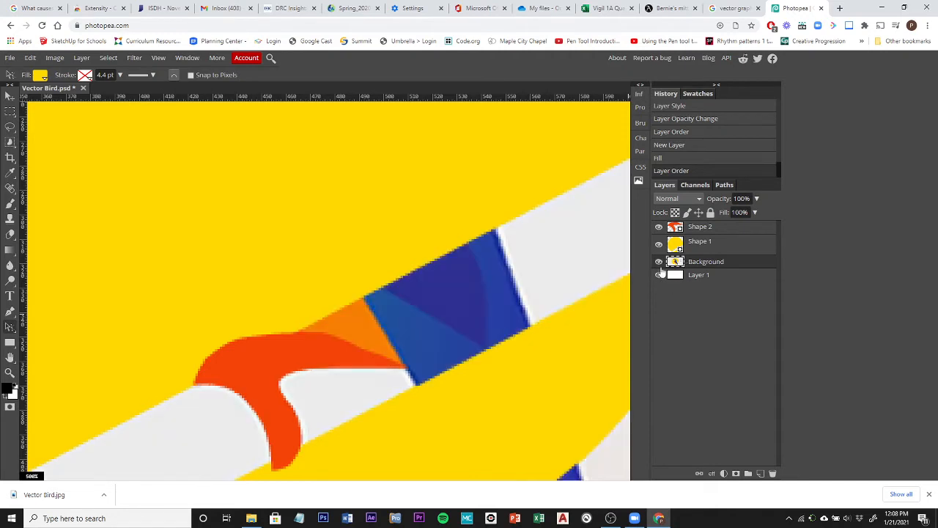
left_click(660, 264)
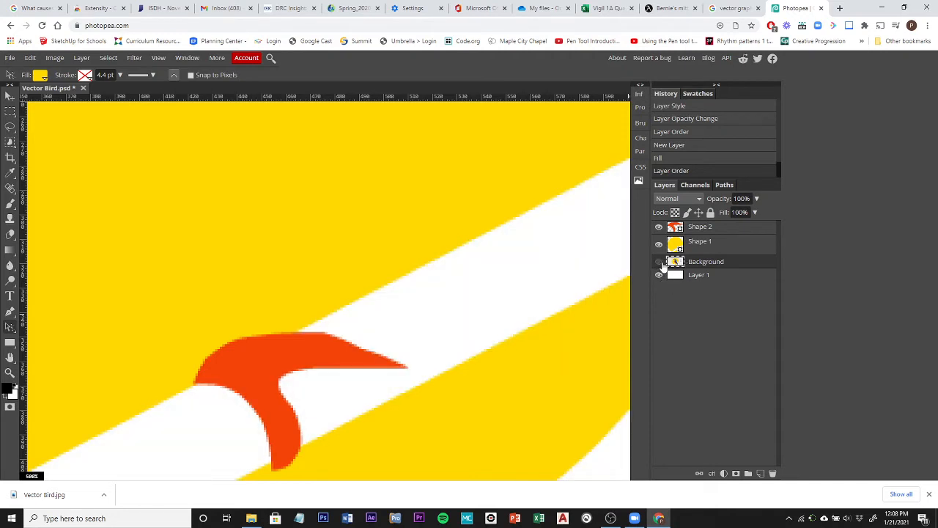
Step: Show the Background reference layer and hide the Shape 1 and Shape 2 layers
left_click(659, 262)
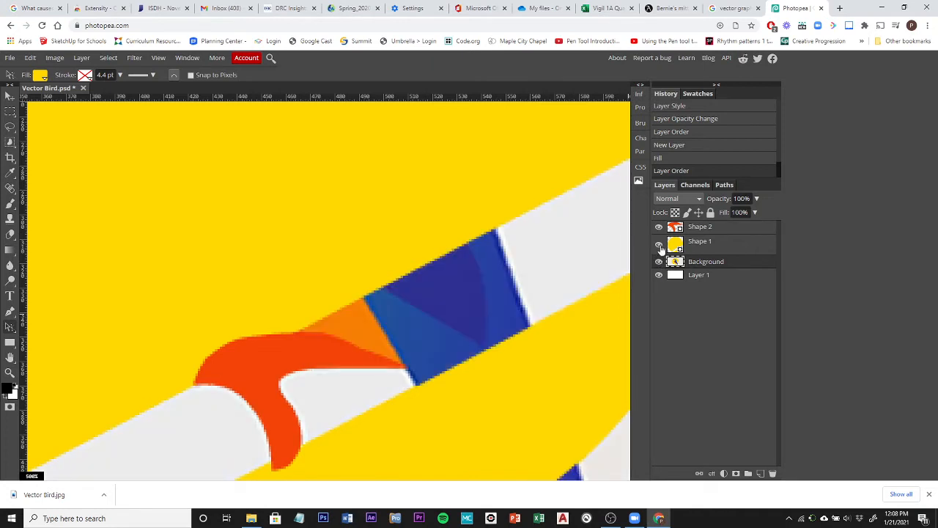
left_click(659, 246)
left_click(659, 226)
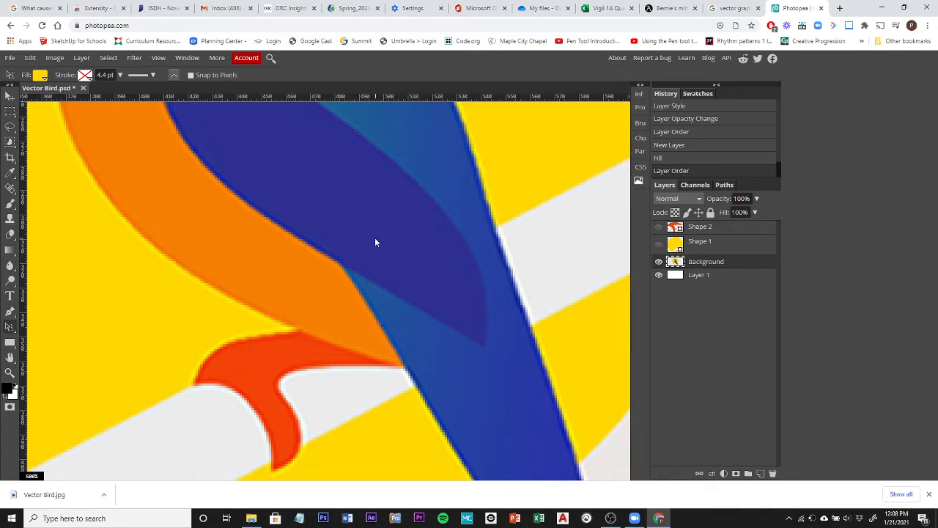
Step: Trace the red upper beak as a closed four-point Pen tool shape, extending its straight inner end slightly into the head
scroll(351, 233, "up", 1)
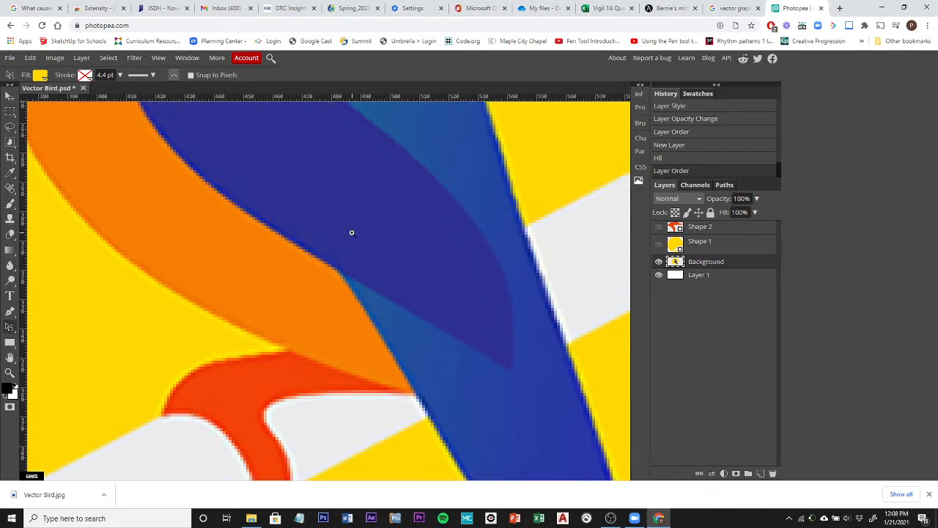
scroll(351, 232, "down", 5)
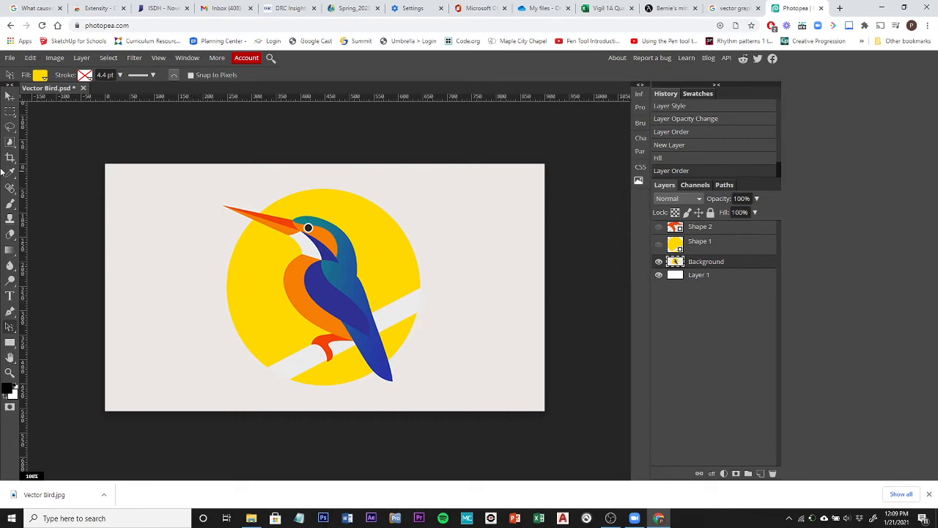
left_click(10, 311)
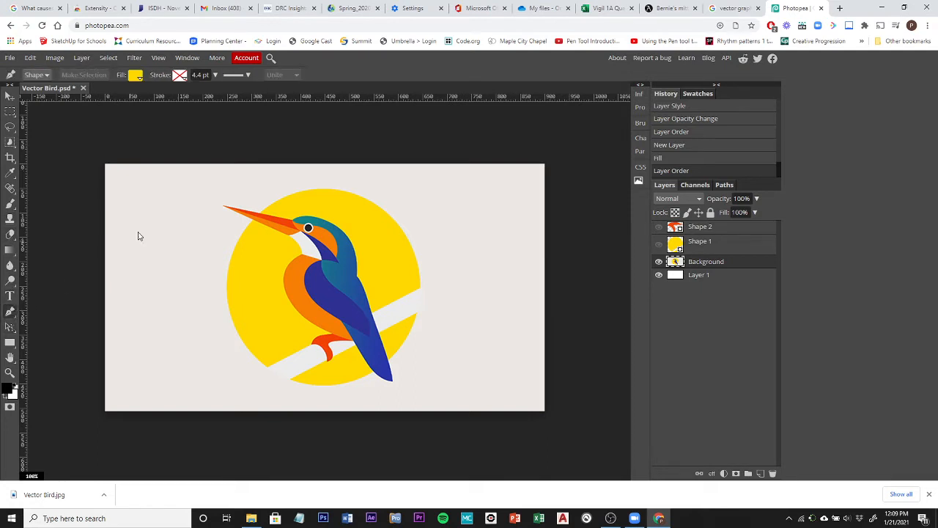
left_click(219, 201, "ctrl")
left_click(219, 201, "ctrl")
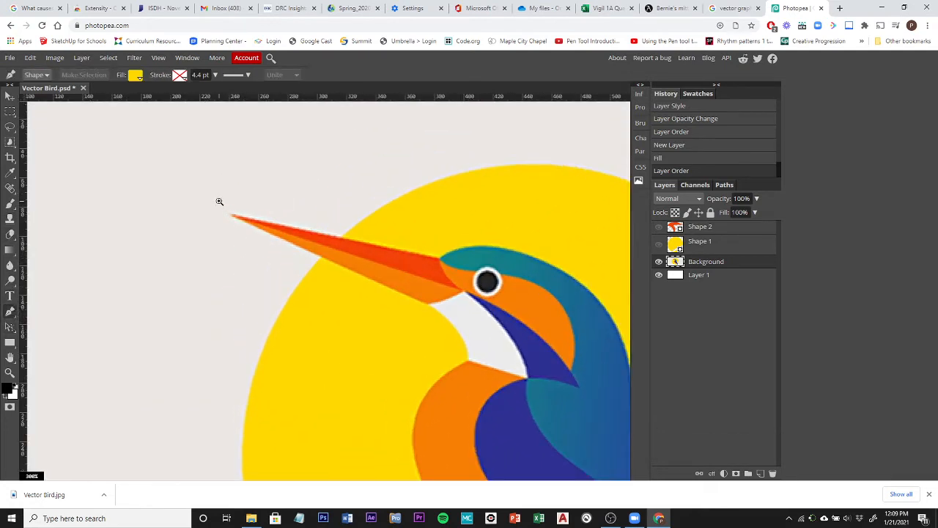
left_click(219, 201, "ctrl")
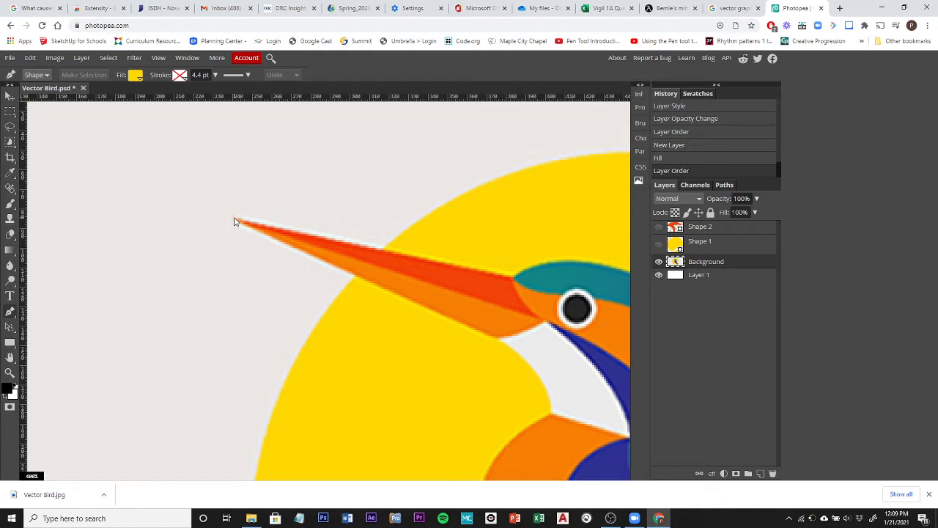
left_click(233, 221)
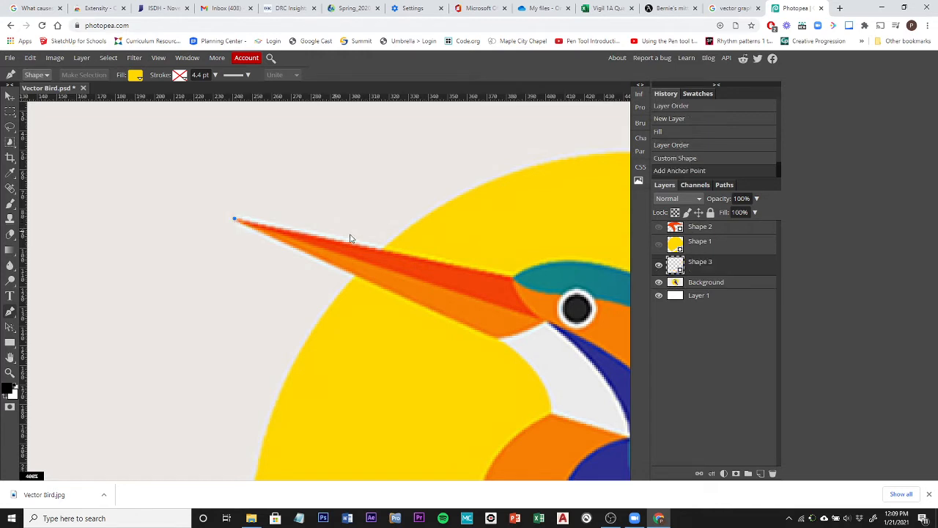
left_click(545, 282)
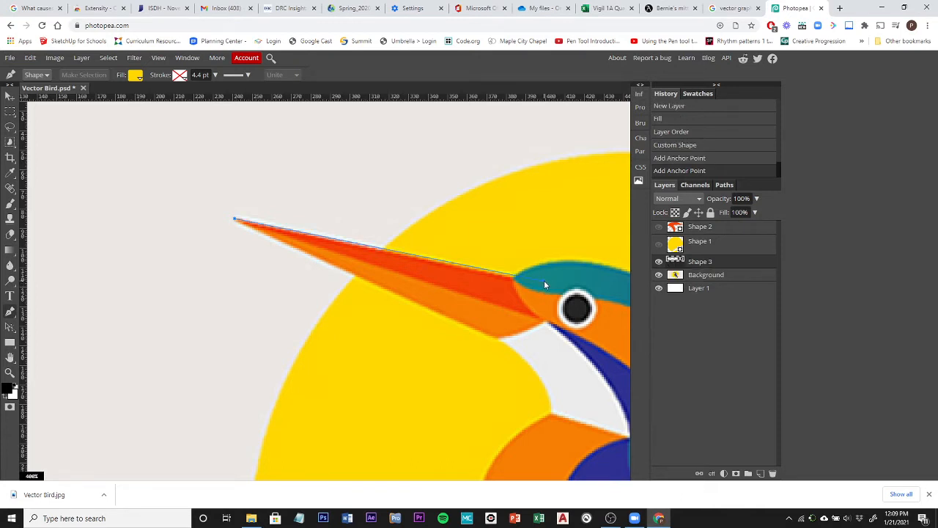
left_click(544, 322)
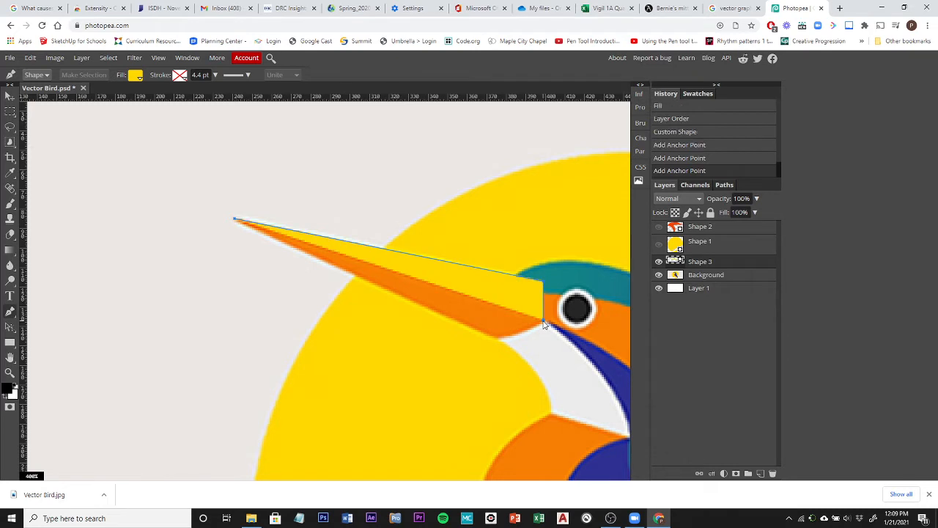
left_click(235, 222)
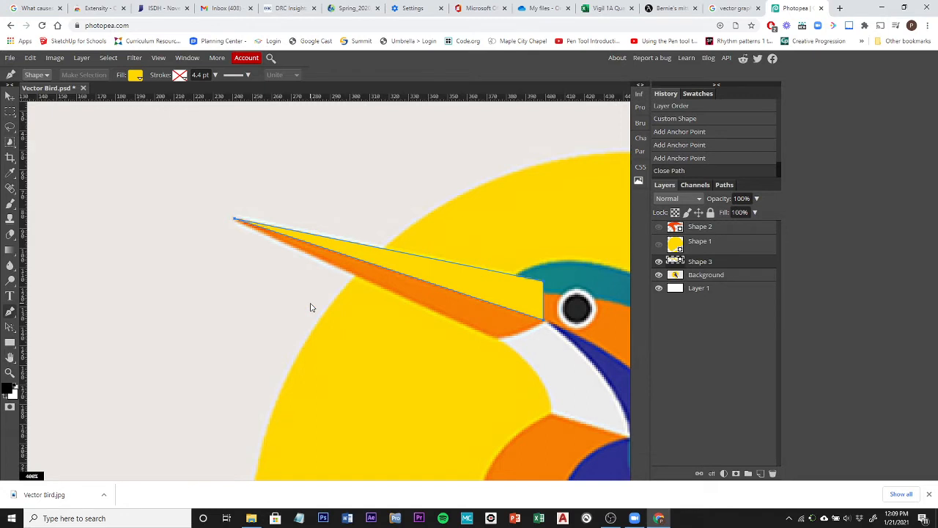
Step: Set the opacity of the yellow circle's Shape 1 layer to 0%
left_click(707, 250)
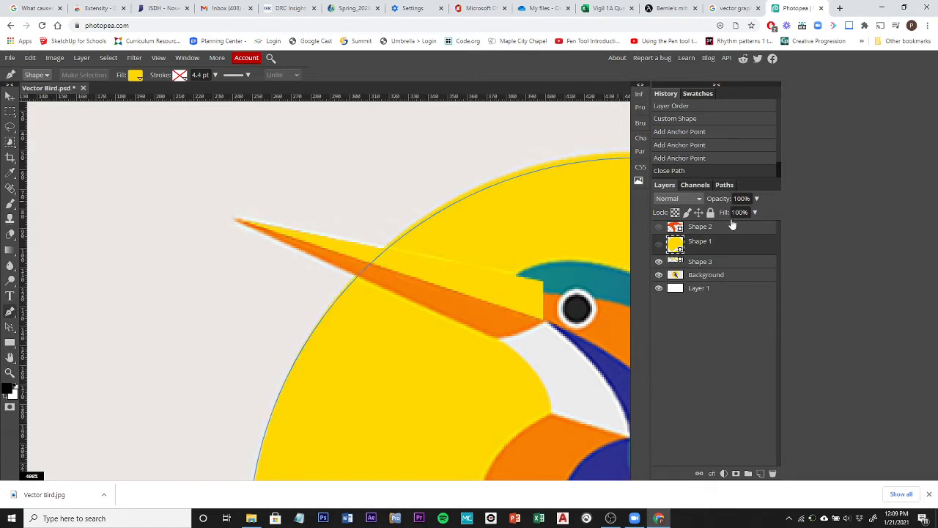
left_click(757, 199)
left_click_drag(757, 212, 709, 212)
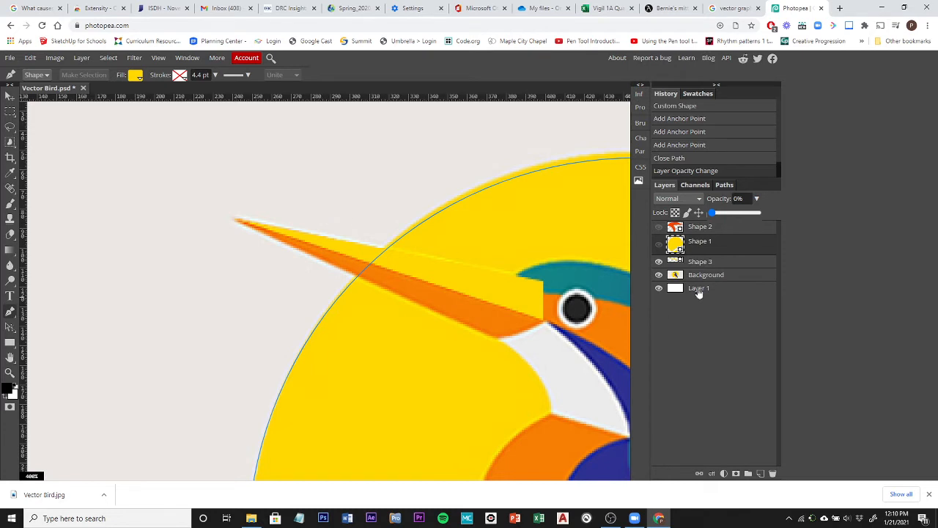
Step: Set the upper beak shape's opacity to 0% to expose the reference color underneath
left_click(699, 264)
left_click(700, 261)
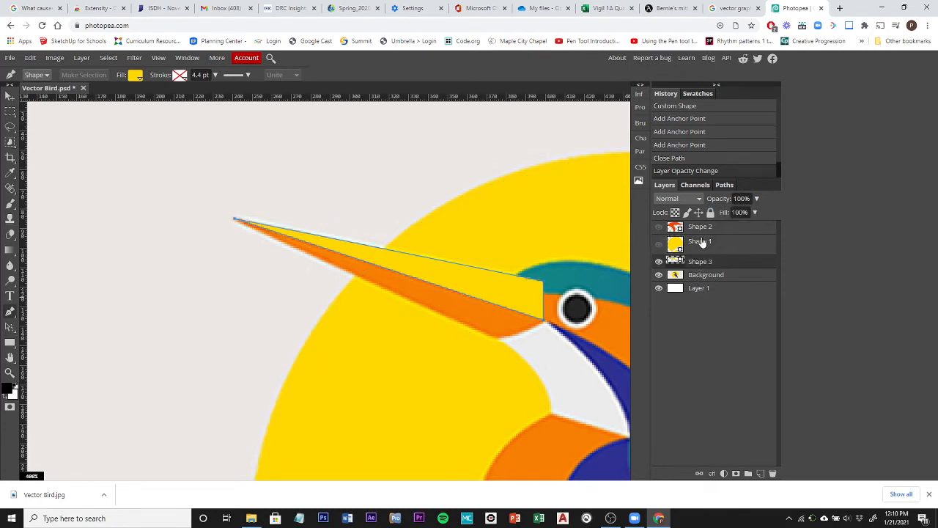
left_click(757, 198)
left_click_drag(757, 212, 708, 218)
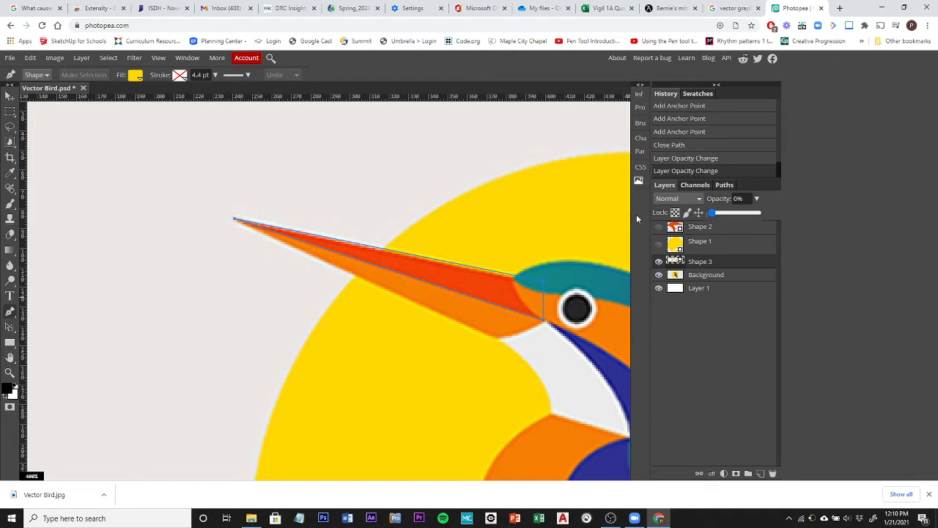
Step: Sample the reference beak's red (f3430a) as the upper beak shape's fill and restore the shape's opacity to 100%
left_click(134, 76)
left_click(144, 116)
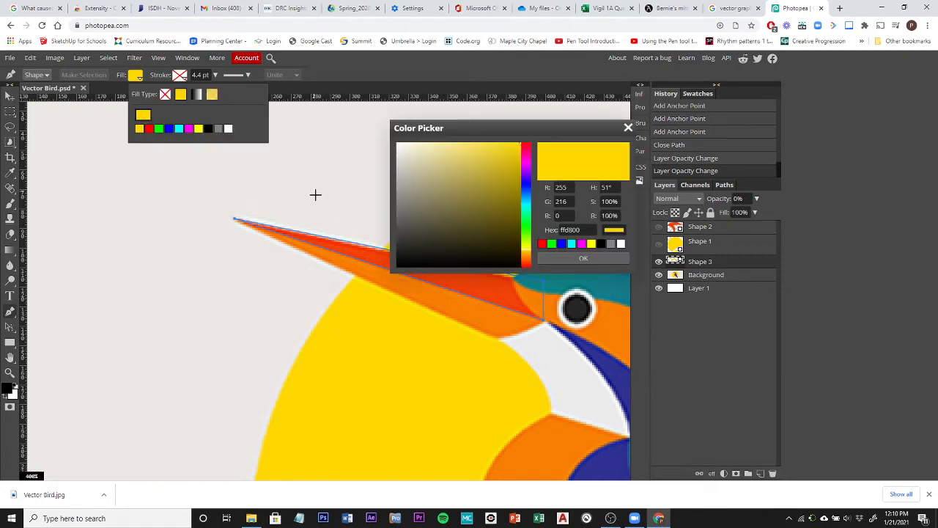
left_click(480, 287)
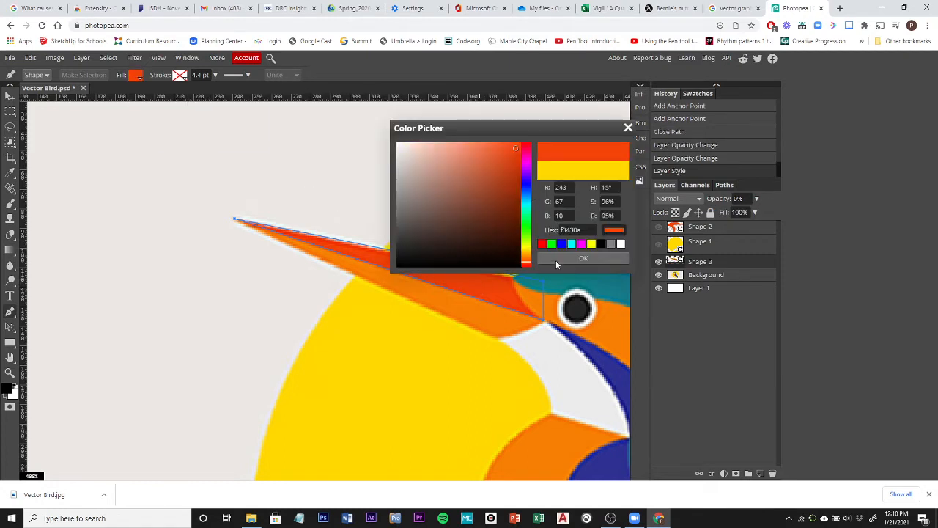
left_click(556, 260)
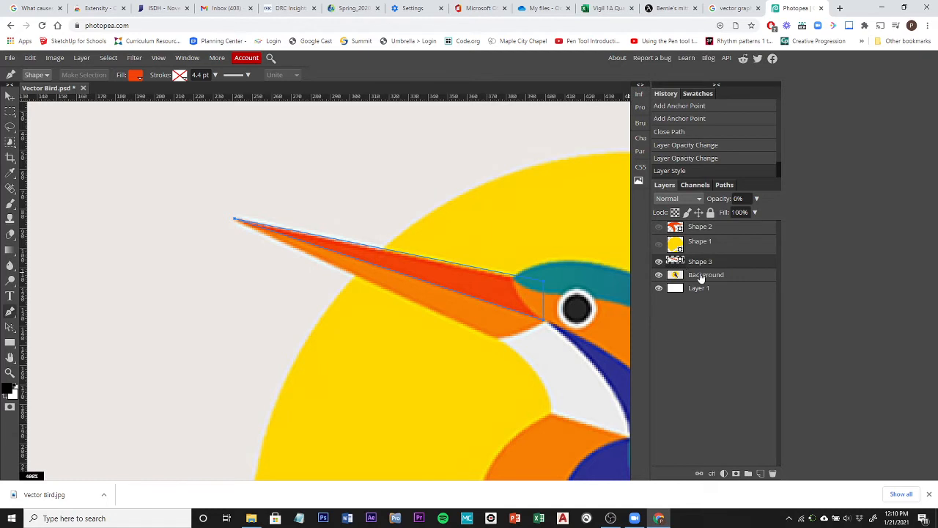
left_click(757, 199)
left_click_drag(712, 216, 760, 215)
Step: Restore the yellow circle's Shape 1 layer to 100% opacity
left_click(708, 252)
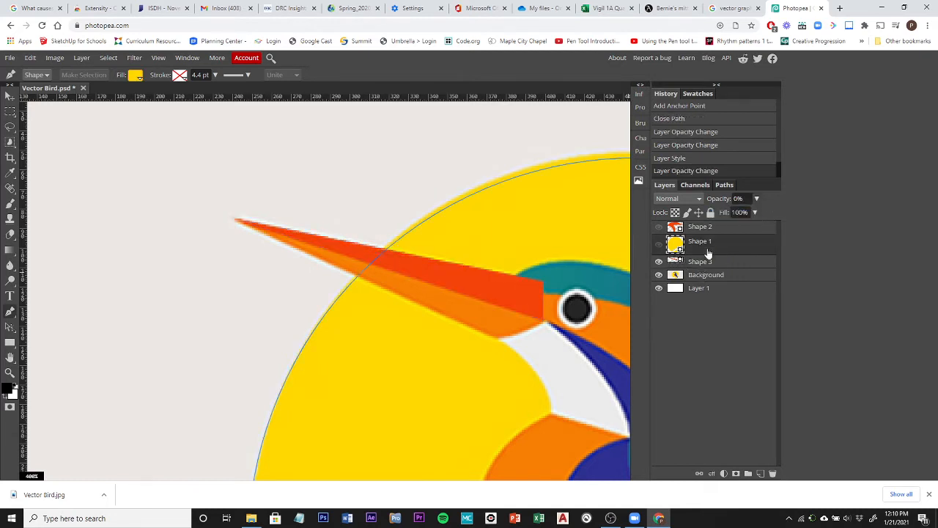
left_click(757, 198)
left_click_drag(712, 213, 761, 212)
left_click(715, 247)
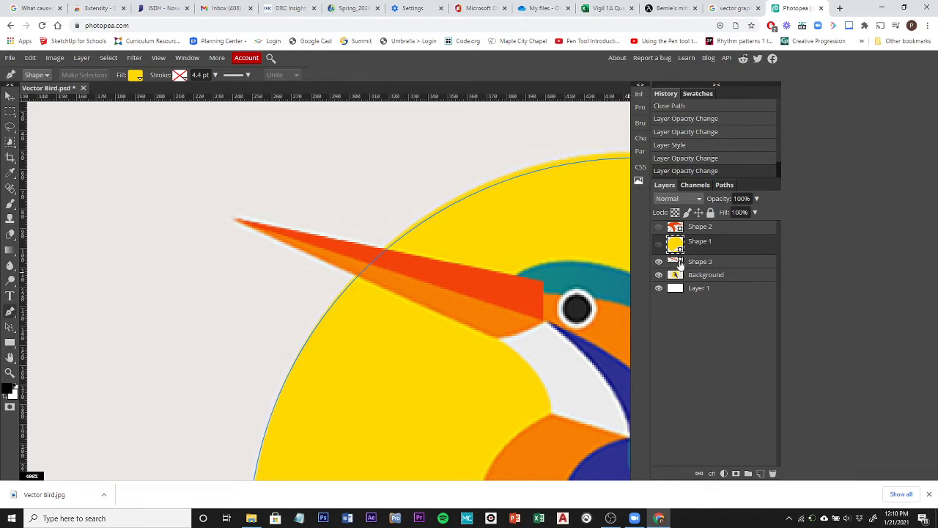
Step: Toggle the upper beak layer's visibility to compare it with the reference, leaving it hidden
left_click(659, 263)
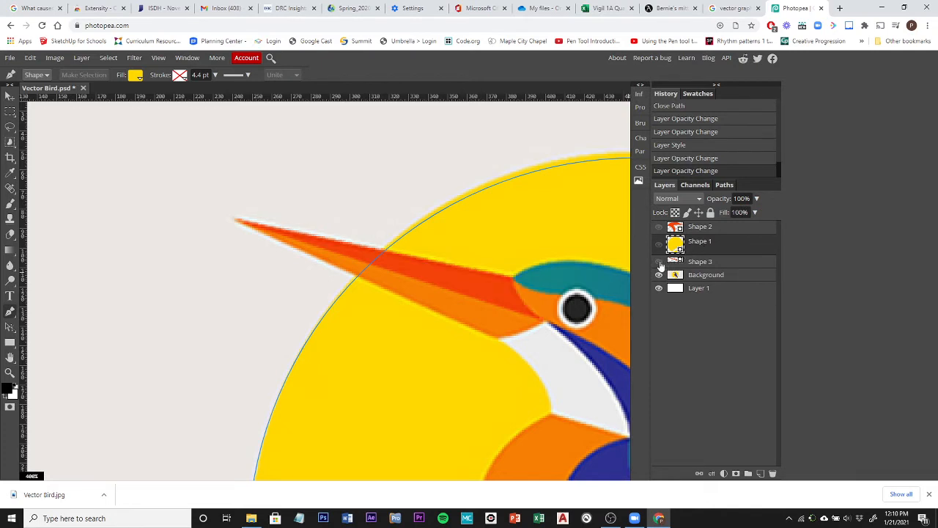
left_click(659, 262)
left_click(659, 263)
left_click(659, 263)
left_click(659, 262)
left_click(659, 262)
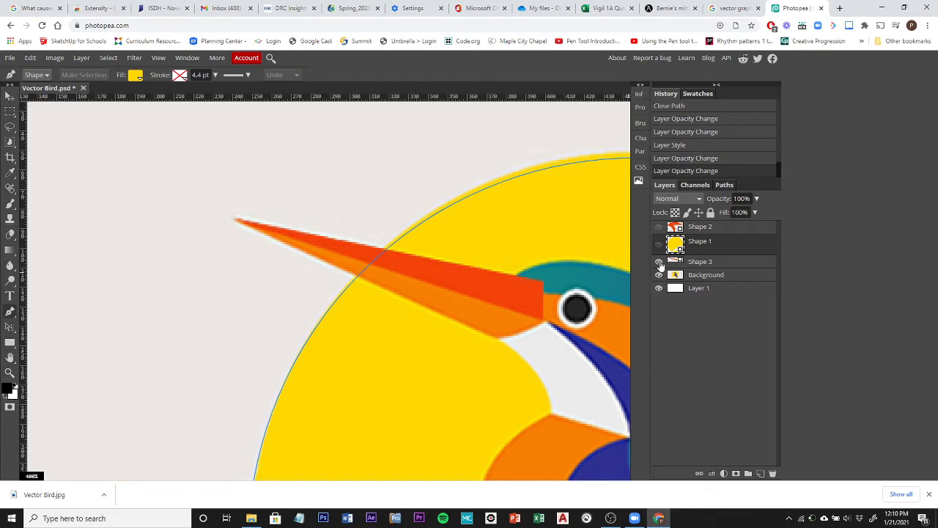
left_click(659, 262)
left_click(659, 263)
left_click(659, 262)
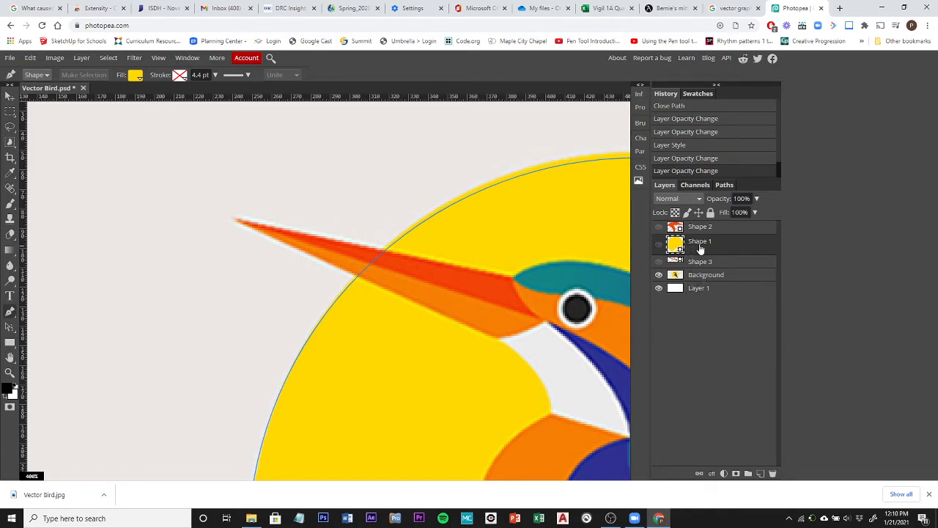
Step: Select the Background layer and sample the lower beak's orange as the fill color for the next pen shape
left_click(135, 75)
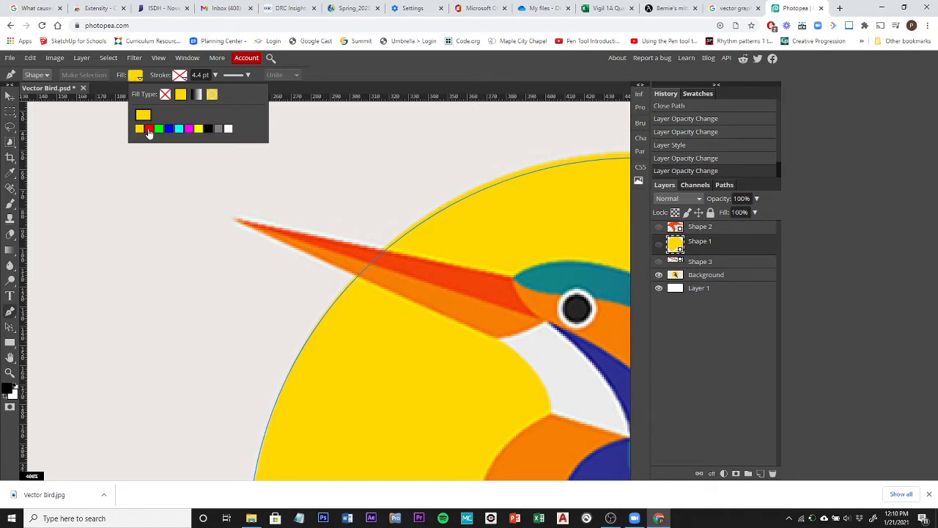
left_click(715, 276)
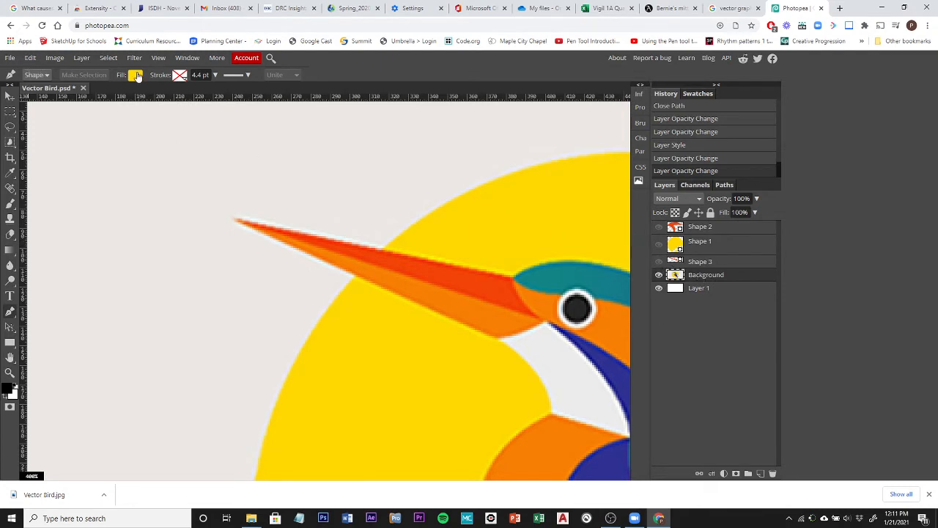
left_click(137, 77)
left_click(142, 115)
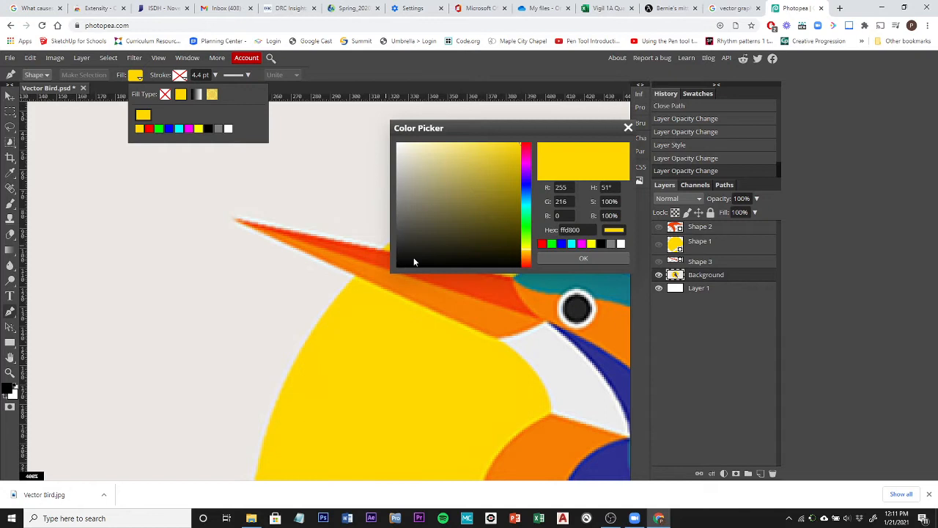
left_click(443, 302)
left_click(575, 258)
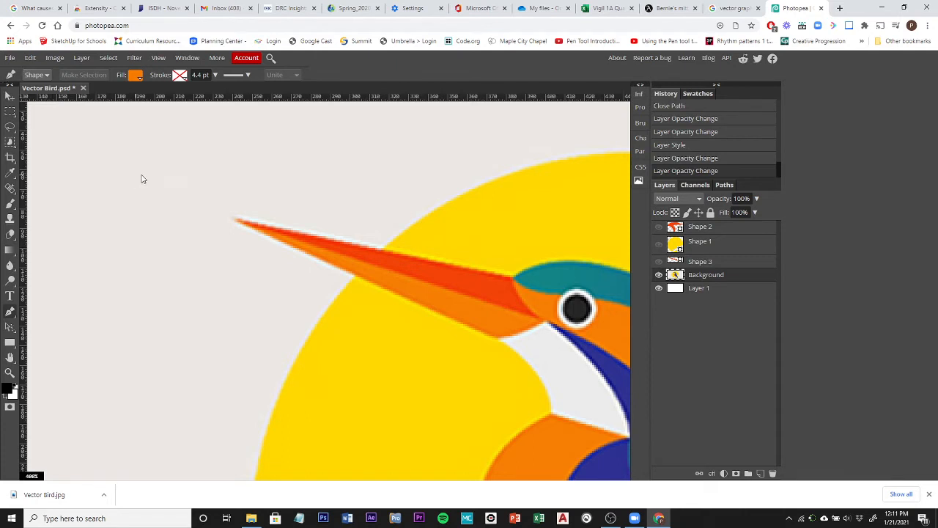
Step: Trace the orange lower beak as a closed three-point Pen tool shape from the tip to the throat
left_click(230, 221)
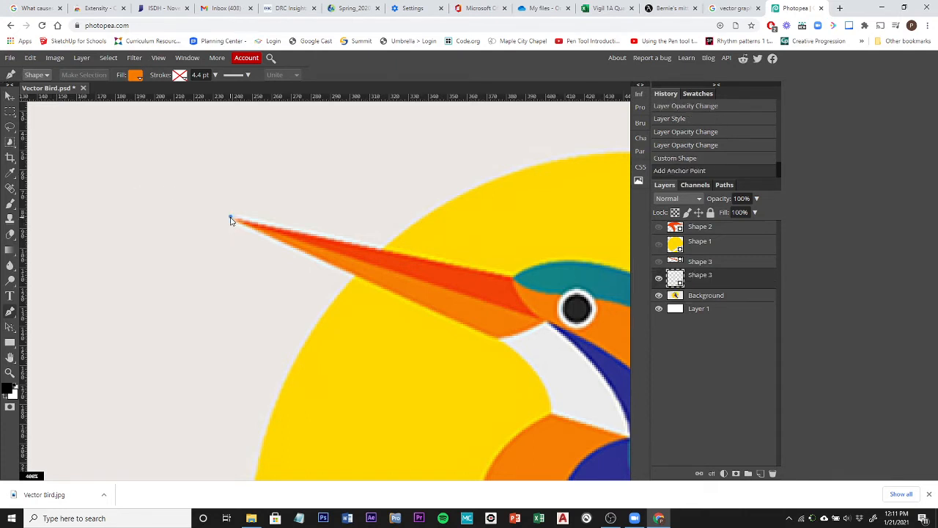
left_click(552, 327)
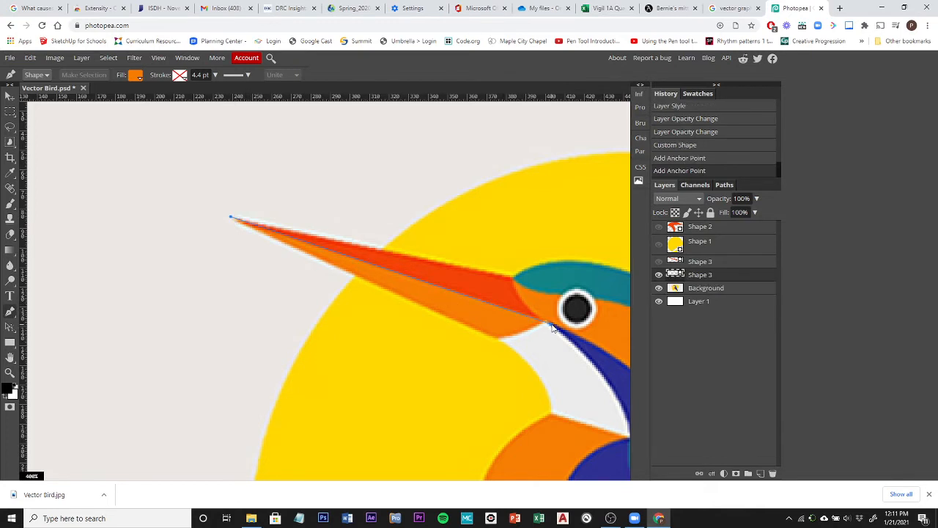
left_click(496, 339)
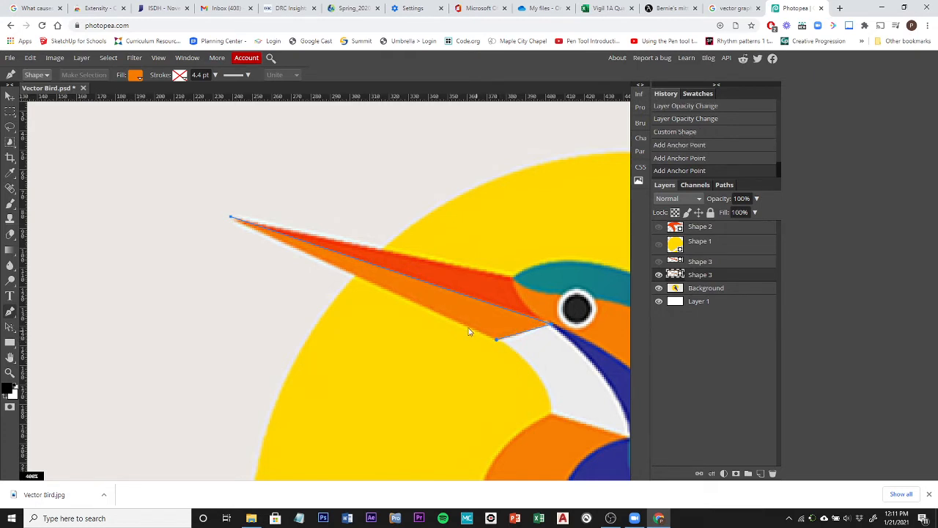
left_click(231, 220)
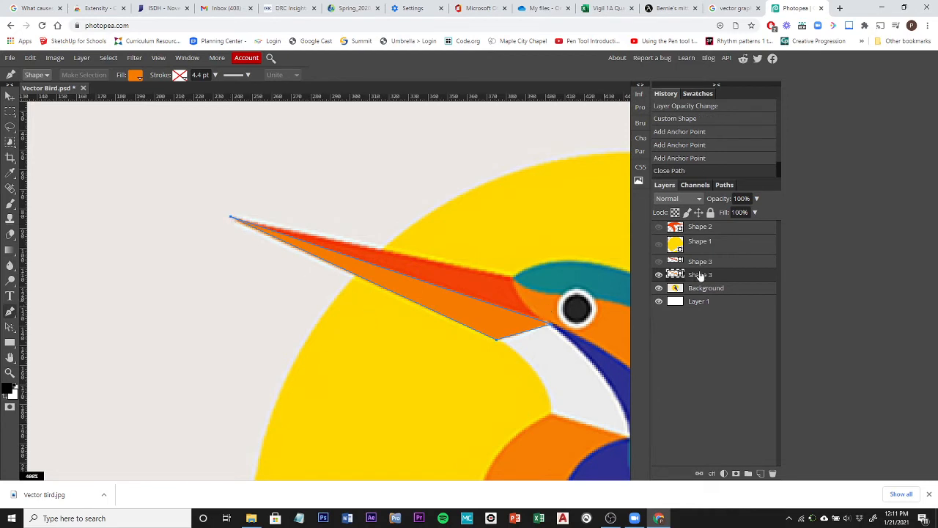
Step: Show all the hidden shape layers and move both beak shapes above Shape 2 in the layer stack
left_click(659, 262)
left_click(659, 245)
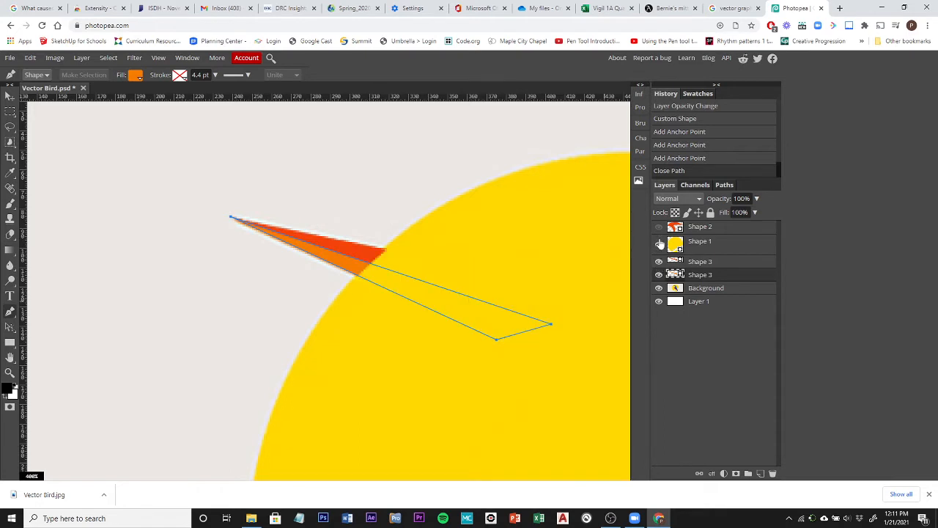
left_click(659, 227)
left_click(705, 263)
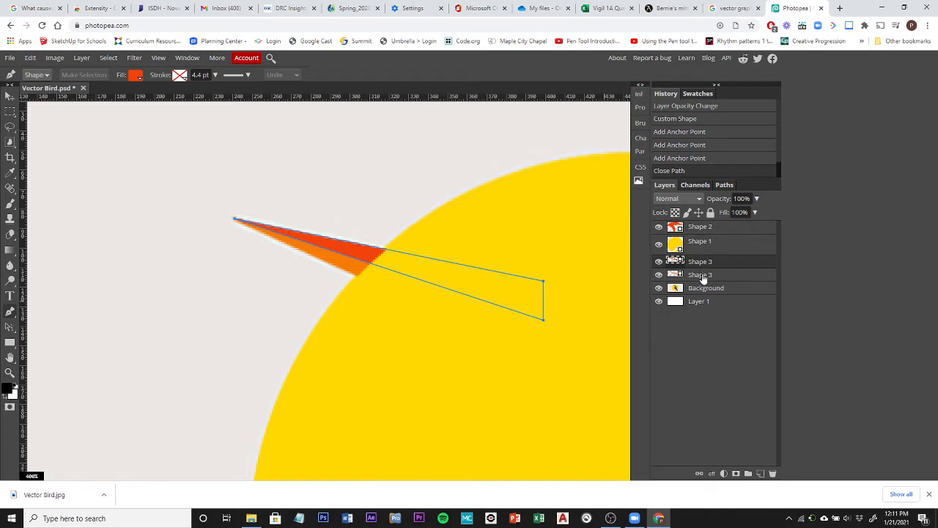
left_click_drag(704, 276, 702, 219)
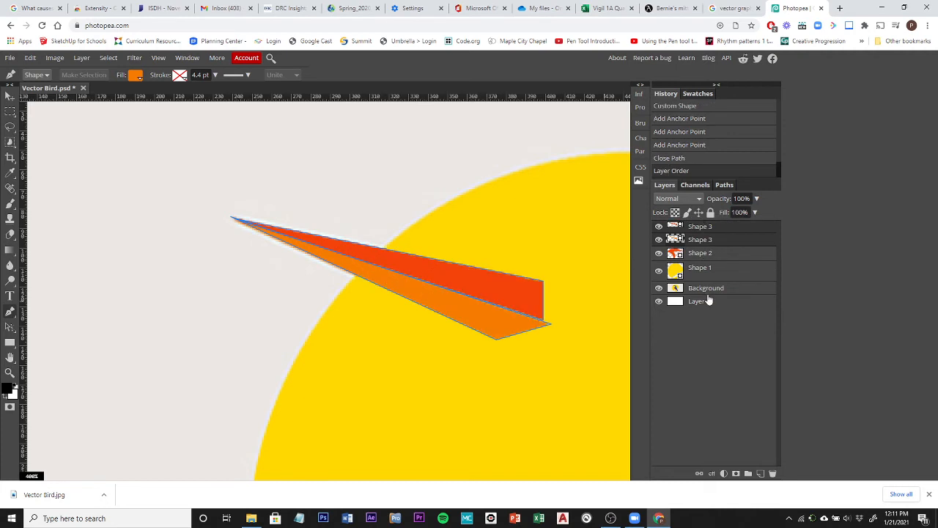
left_click(498, 296)
left_click(503, 313)
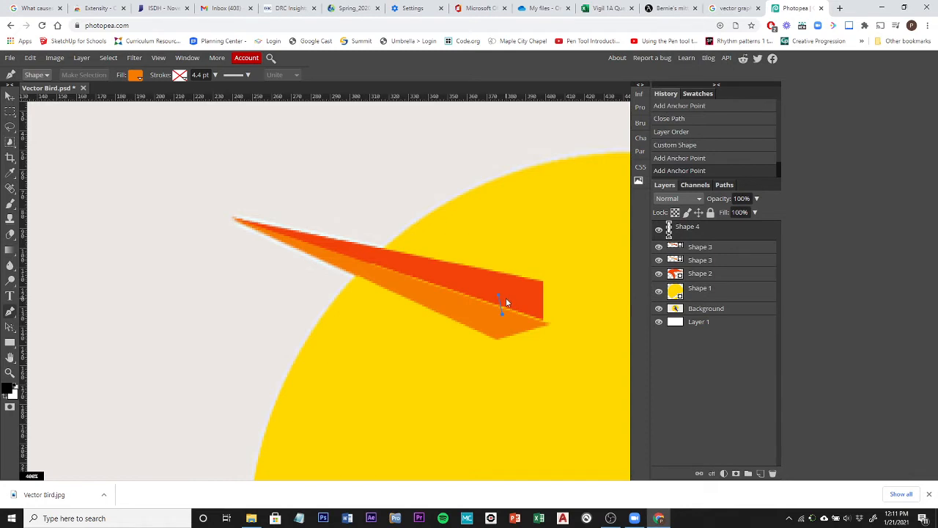
key("ctrl+z")
key("ctrl+z")
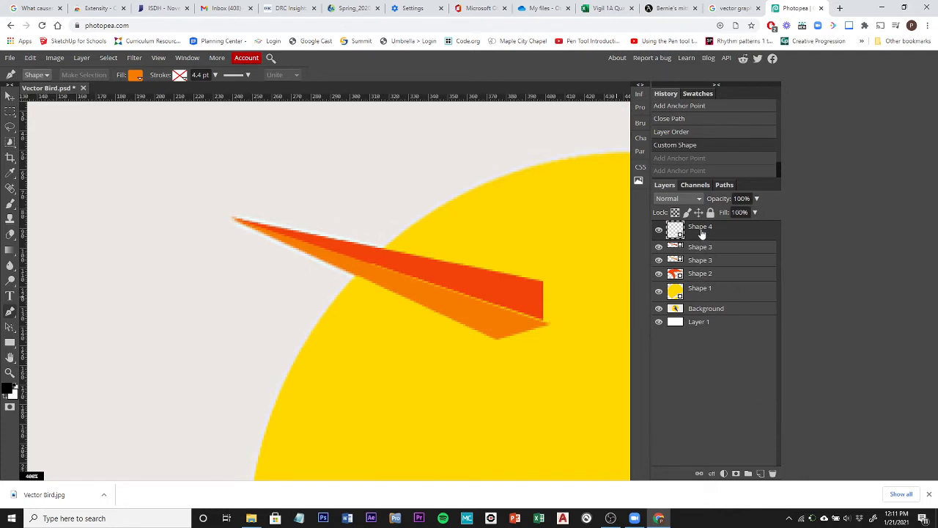
left_click_drag(703, 230, 772, 474)
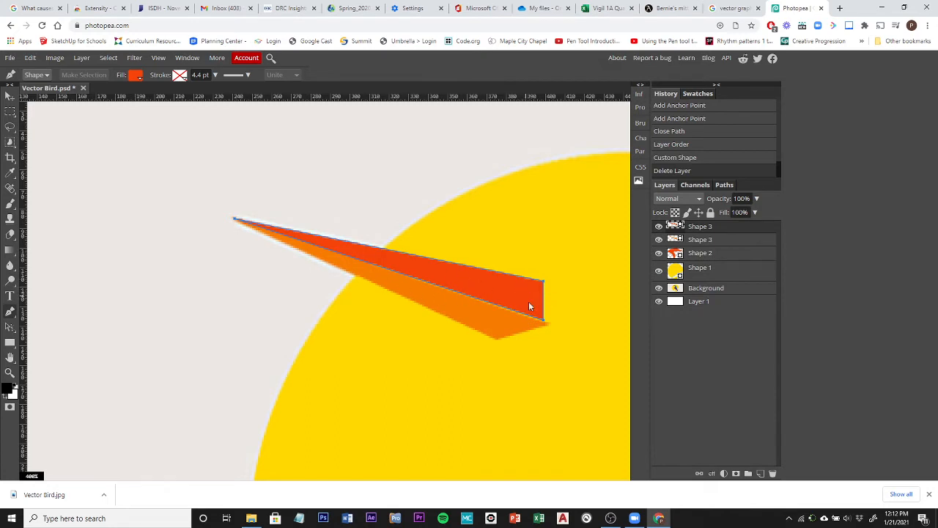
Step: Move the red upper beak's lower back corner anchor down with Direct Select to close the gap with the orange lower beak
left_click(658, 227)
left_click(659, 226)
left_click(659, 226)
left_click(658, 227)
right_click(11, 327)
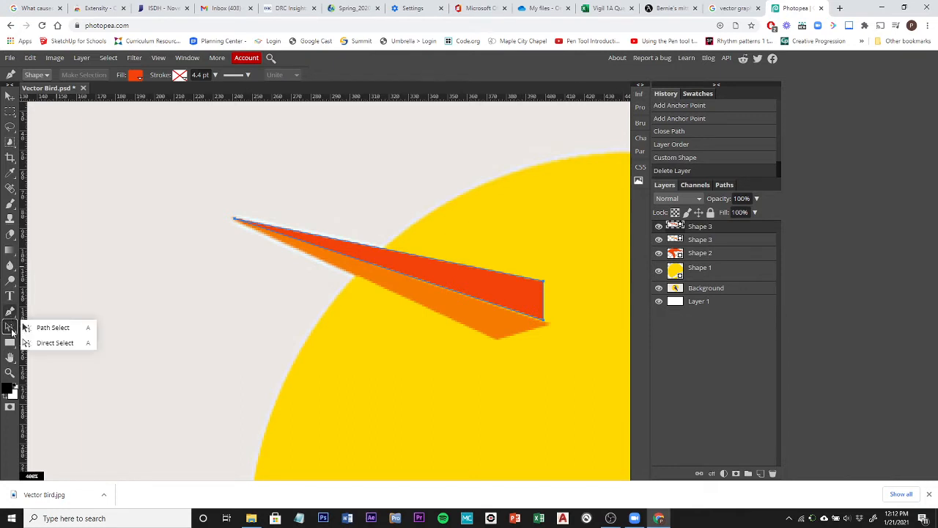
left_click(52, 343)
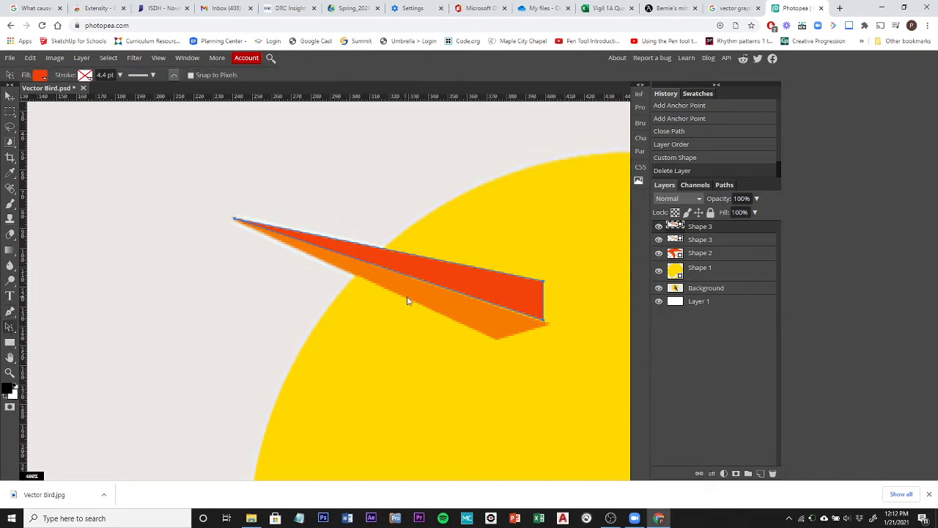
left_click(543, 320)
left_click_drag(543, 321, 544, 323)
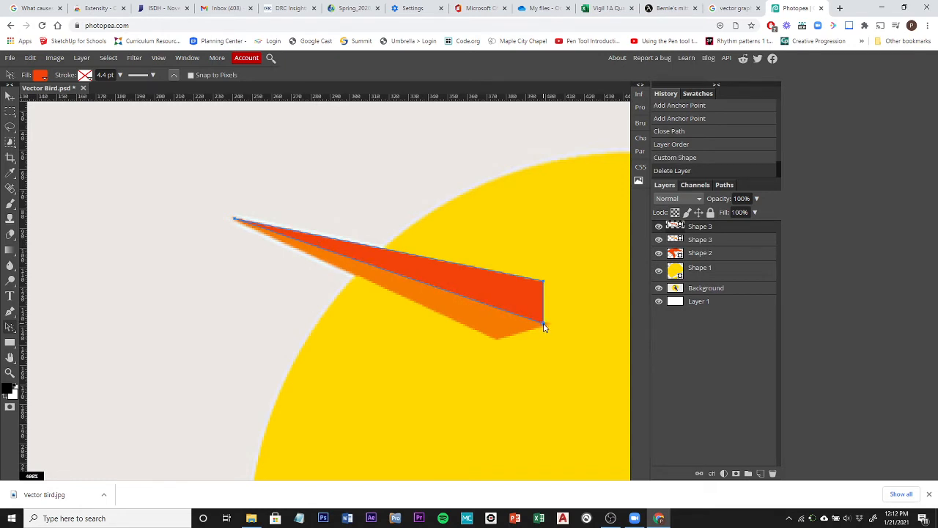
left_click_drag(545, 327, 544, 326)
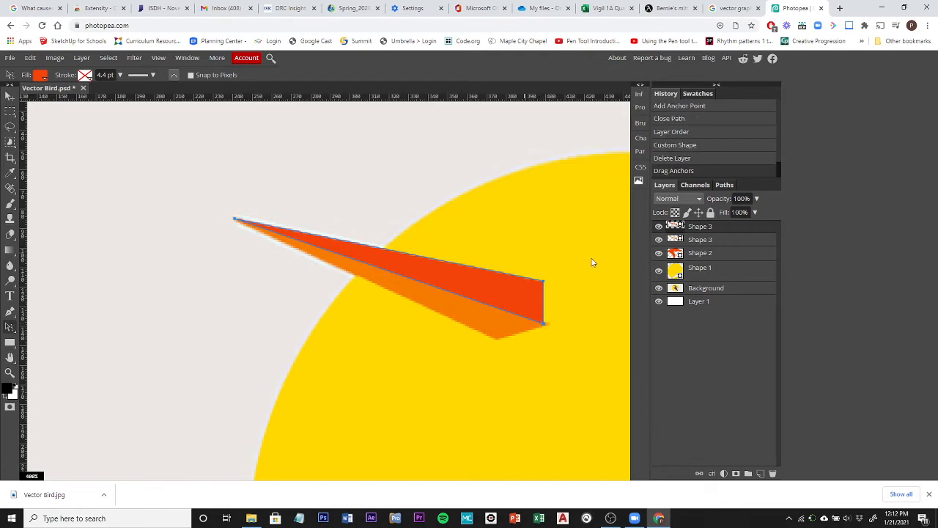
Step: Select the yellow circle layer and toggle the Background layer's visibility to compare the circle with the reference
left_click(704, 272)
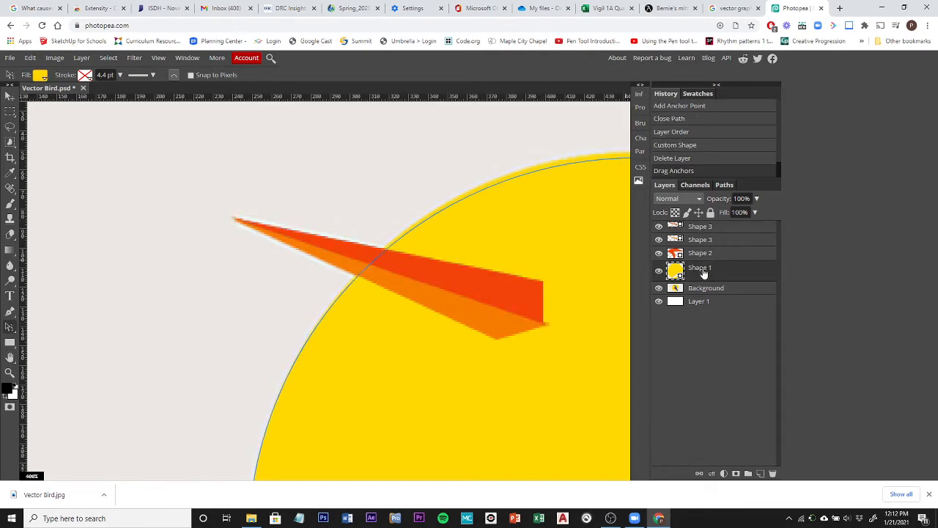
left_click(659, 288)
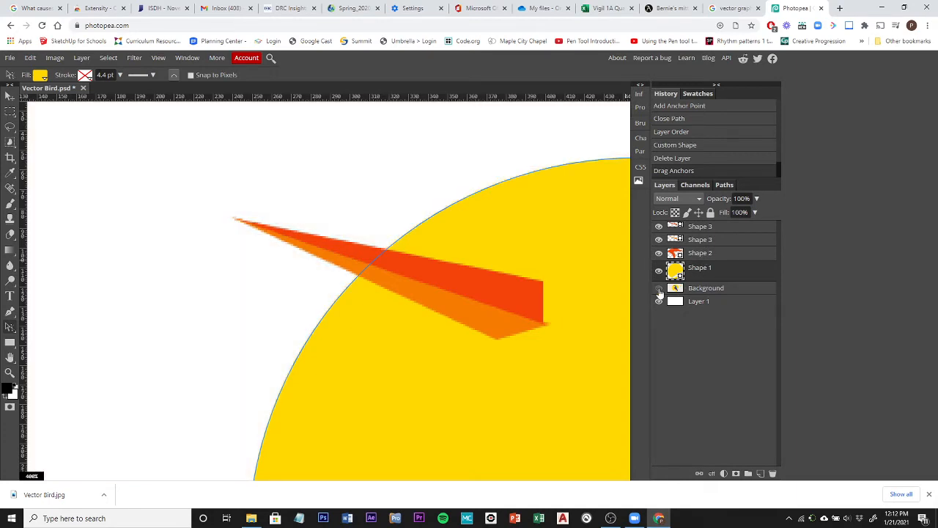
left_click(659, 288)
left_click(659, 289)
left_click(659, 289)
left_click(659, 289)
left_click(659, 289)
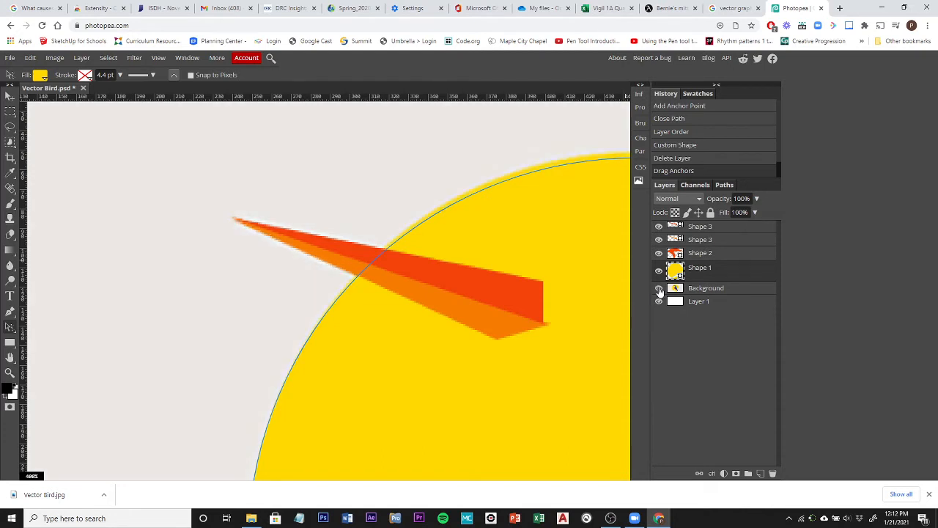
Step: Hide both beak layers, Shape 2 and Shape 1, and select the Background layer
left_click(659, 240)
left_click(659, 226)
left_click(659, 253)
left_click(659, 268)
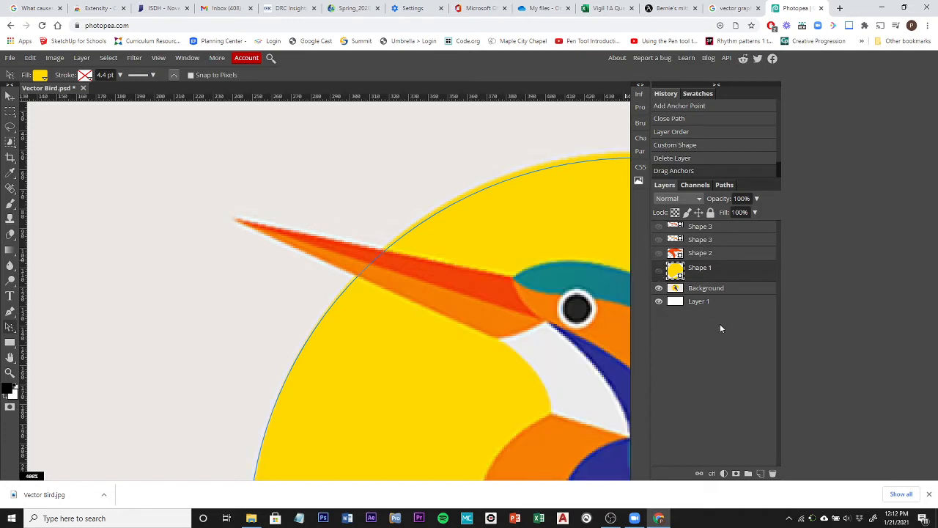
left_click(705, 292)
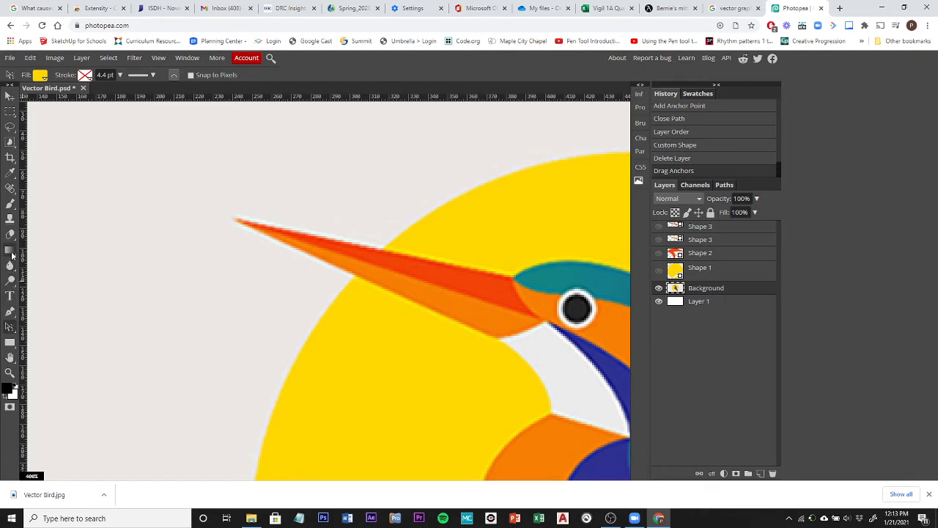
Step: Start a white-filled Pen tool shape along the lower edge of the bird's white throat patch
left_click(10, 312)
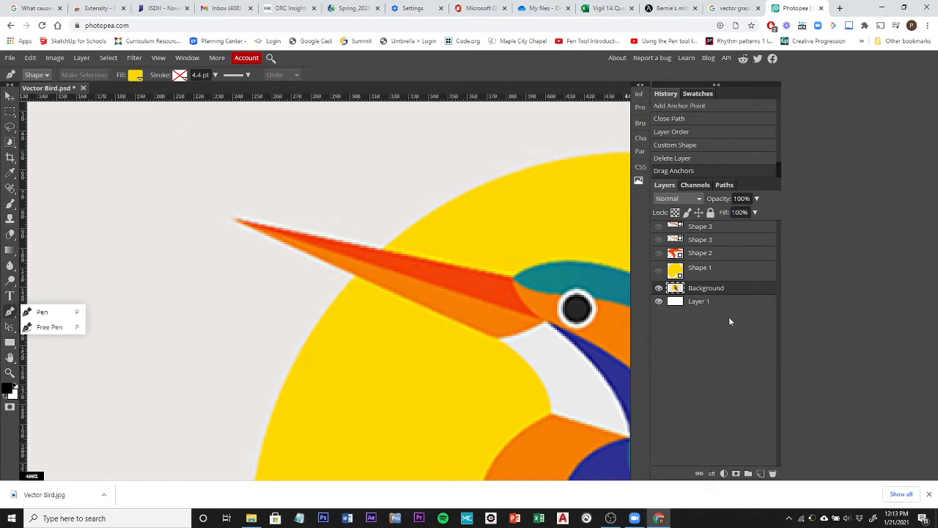
left_click(134, 76)
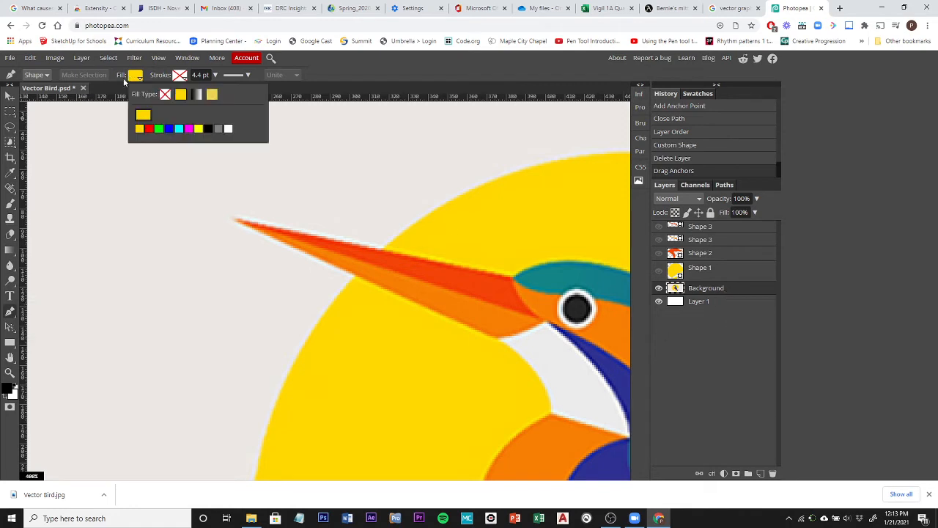
left_click(229, 129)
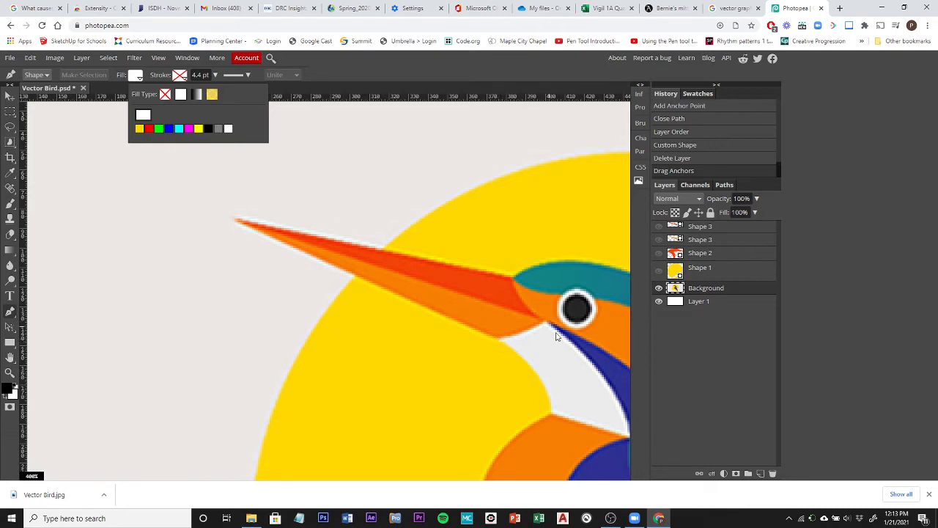
left_click(551, 413)
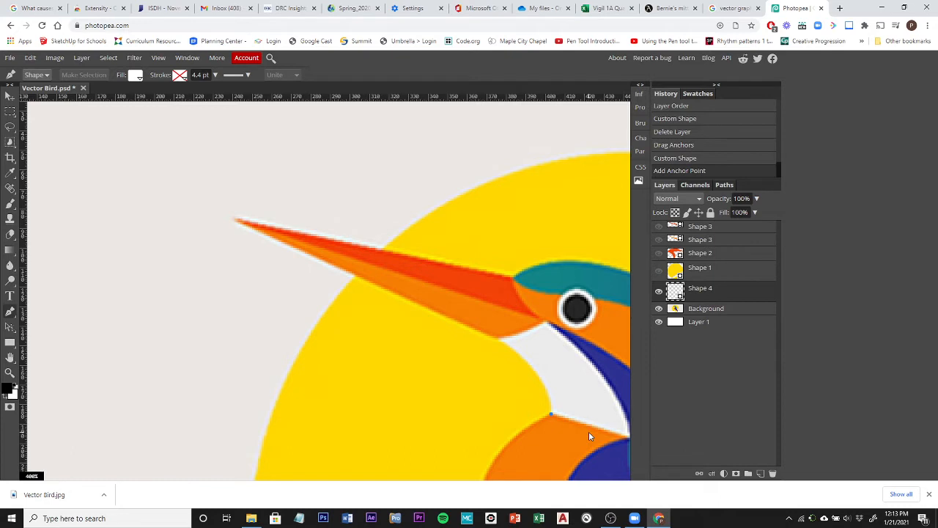
mouse_move(588, 436)
left_mouse_down()
mouse_move(424, 401)
mouse_move(361, 367)
left_mouse_up()
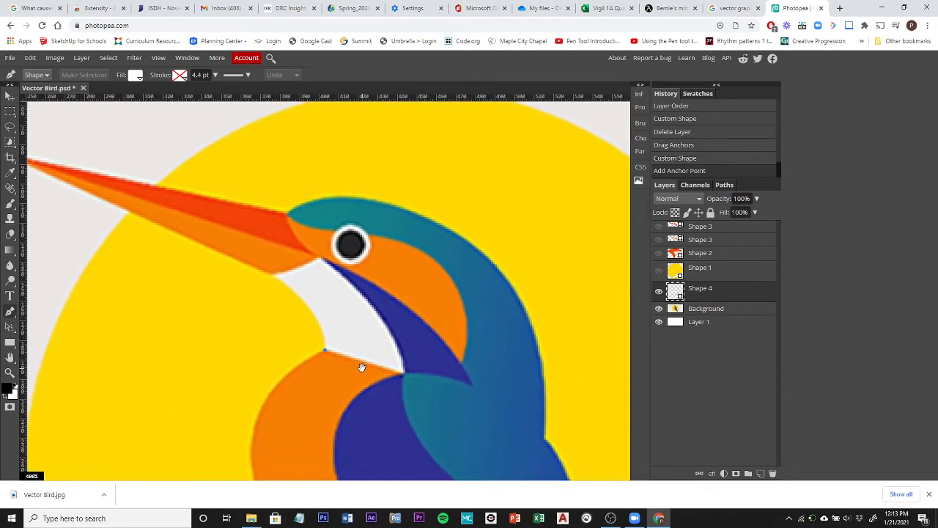
left_click(403, 376)
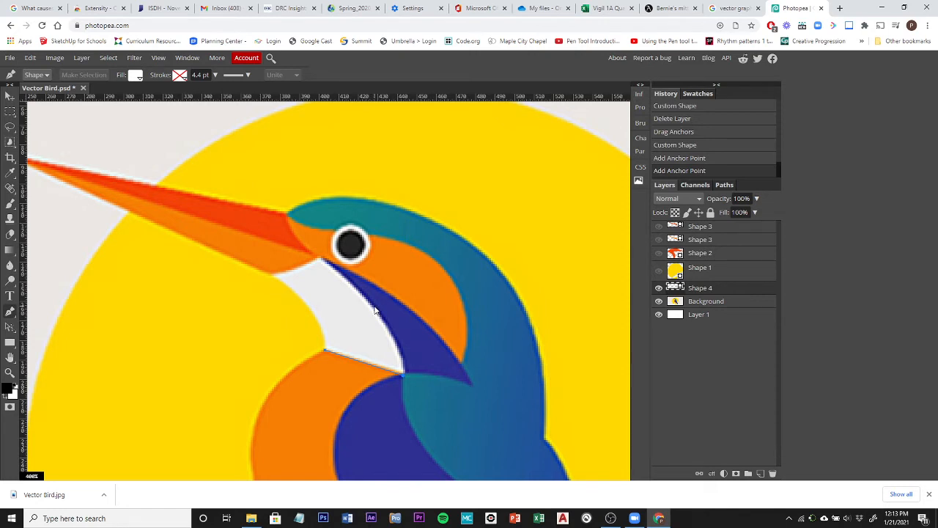
Step: Trace the throat patch's curved edge along the blue stripe up to the beak, continuing under the beak to the front corner
left_click_drag(375, 306, 339, 265)
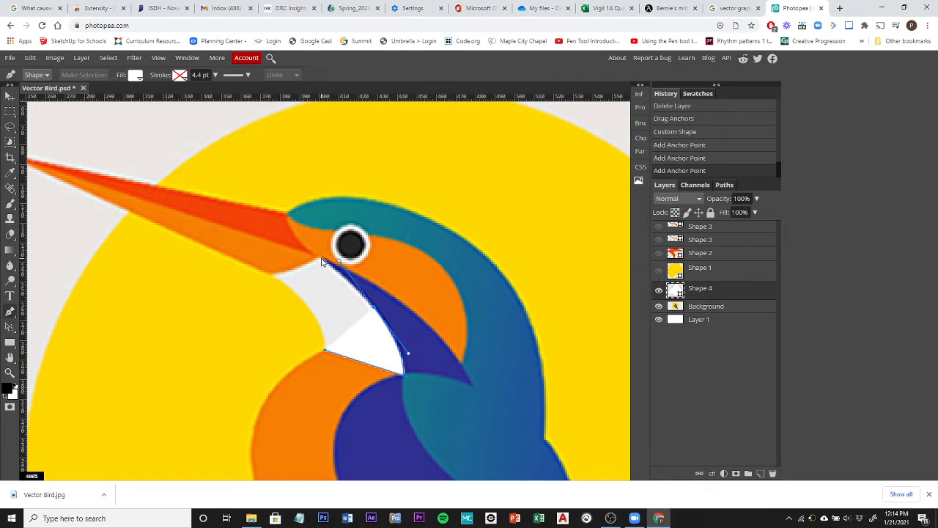
left_click_drag(320, 258, 310, 251)
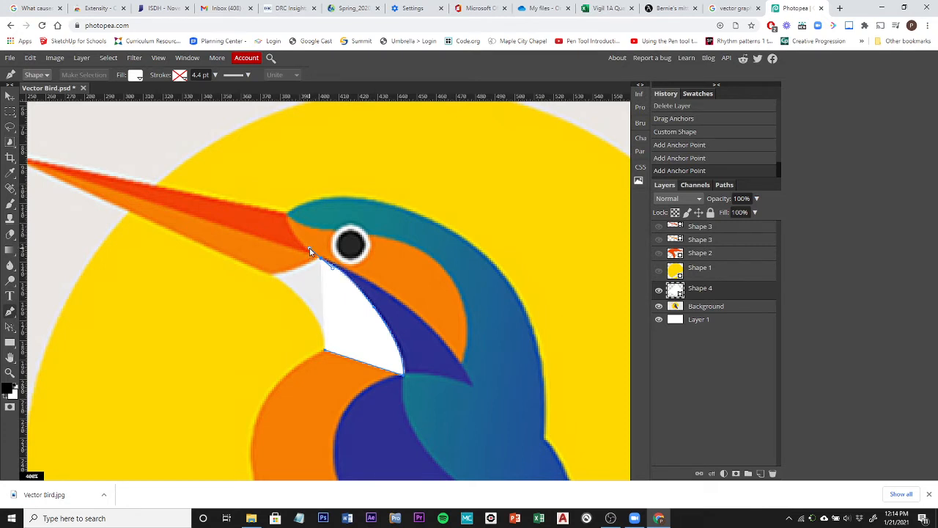
left_click_drag(309, 252, 309, 252)
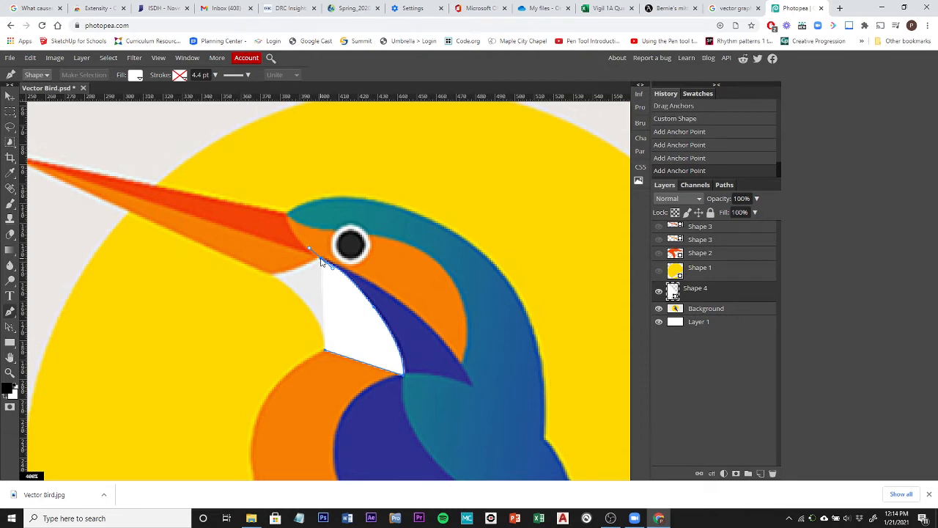
left_click(320, 262)
left_click_drag(301, 271, 291, 276)
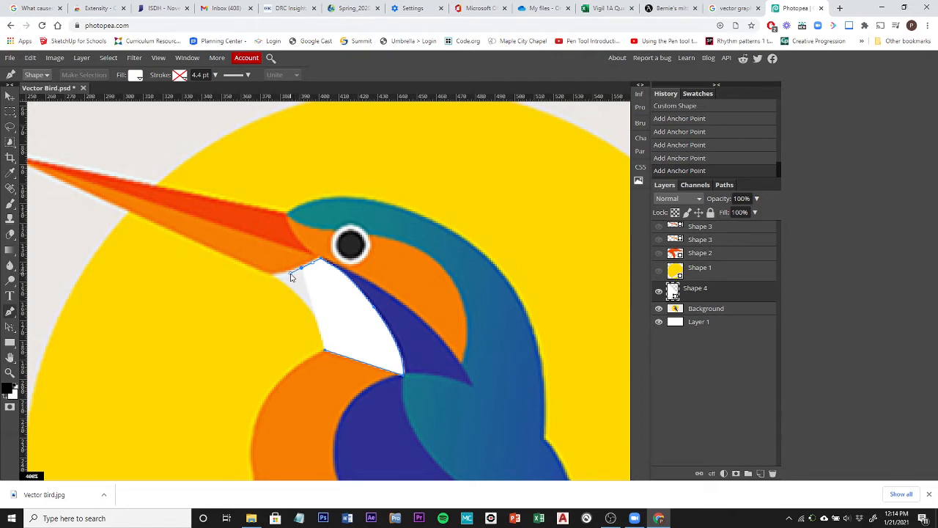
left_click(291, 276)
left_click_drag(270, 277, 256, 278)
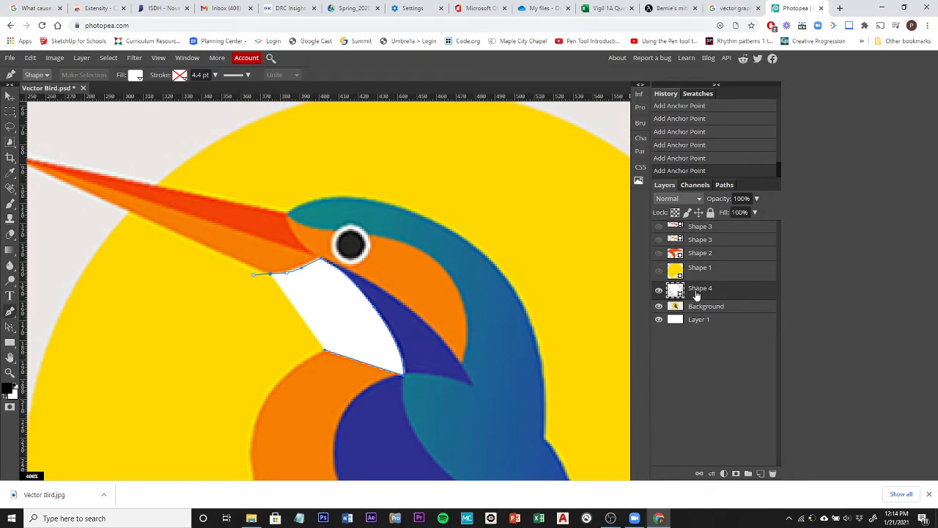
Step: Set the throat shape's opacity to 0% and trace its curved front edge down to the starting point, closing the path
left_click(757, 198)
left_click_drag(758, 213, 708, 212)
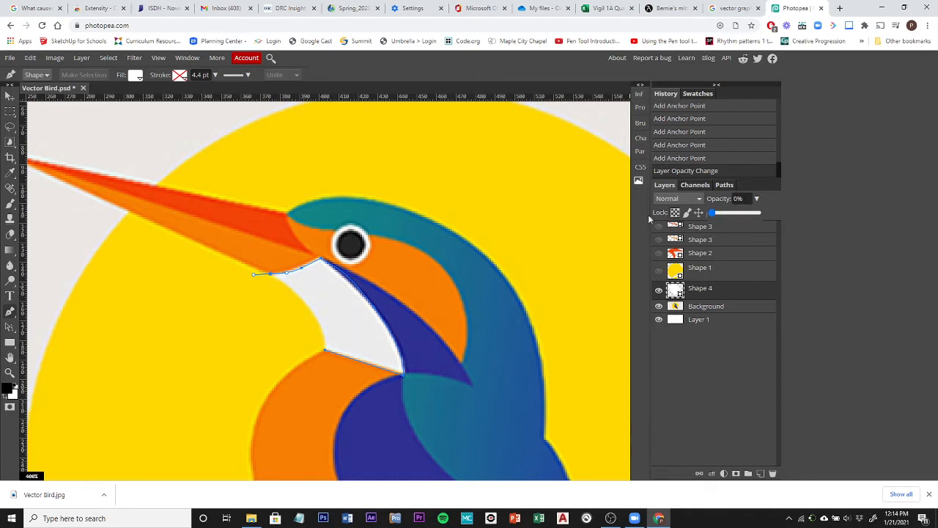
left_click(270, 276)
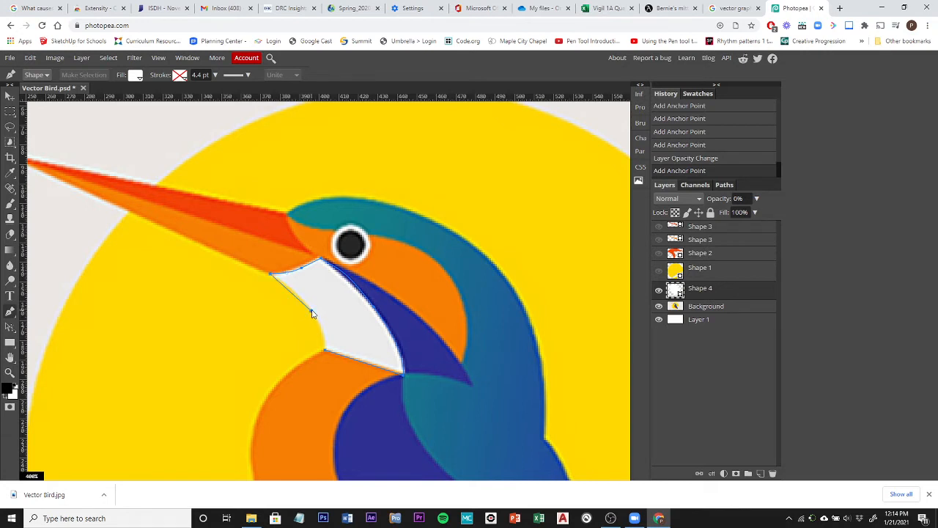
left_click_drag(312, 310, 322, 330)
left_click(323, 327)
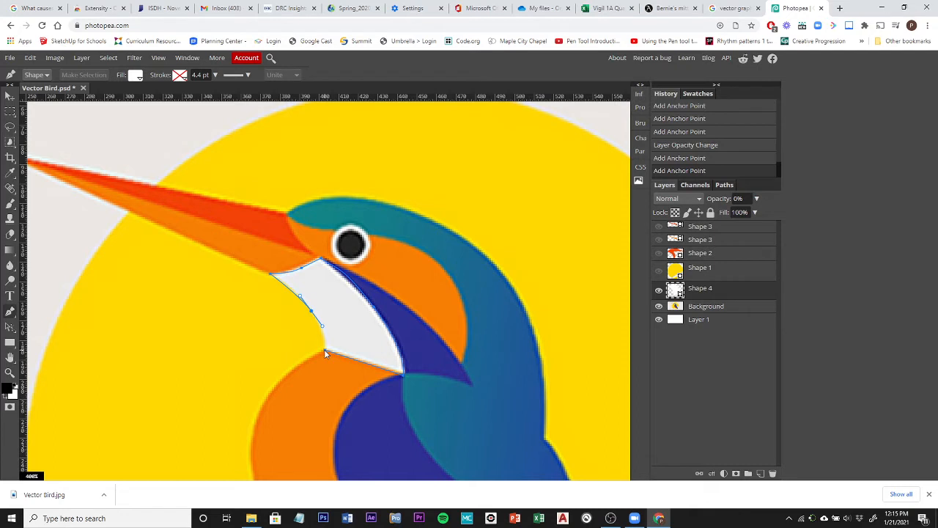
left_click(324, 349)
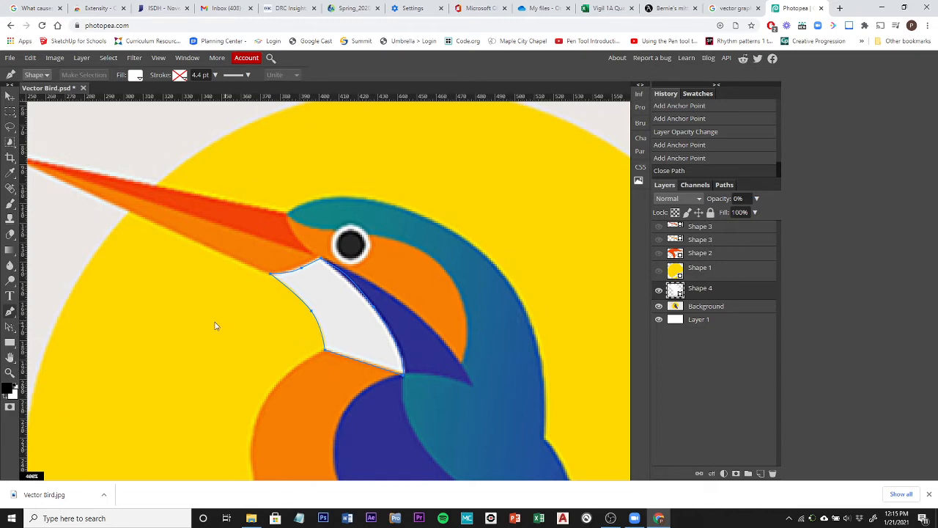
Step: Refine the throat shape with Direct Select, adjusting the curve handles along the blue stripe and the corner anchor at the beak
left_click(10, 327)
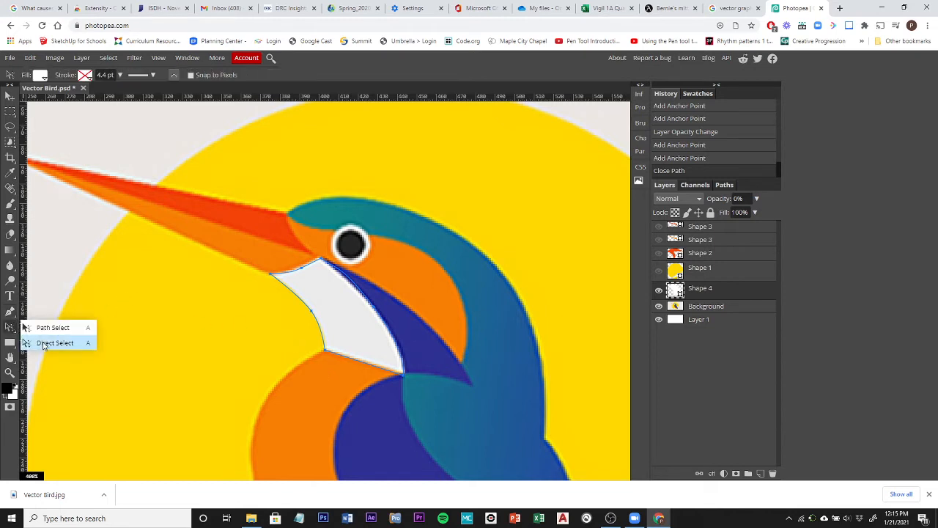
left_click(54, 343)
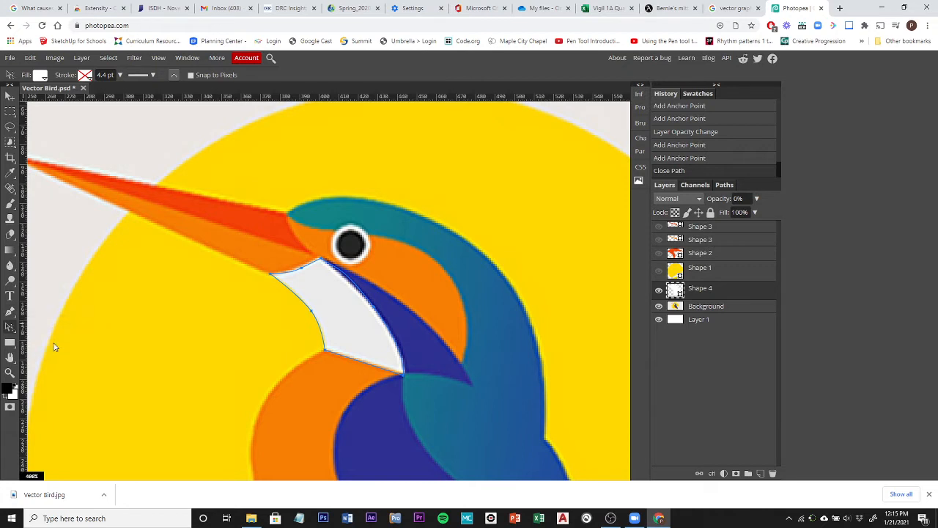
left_click(374, 308)
left_click_drag(341, 264, 343, 272)
left_click_drag(345, 270, 344, 274)
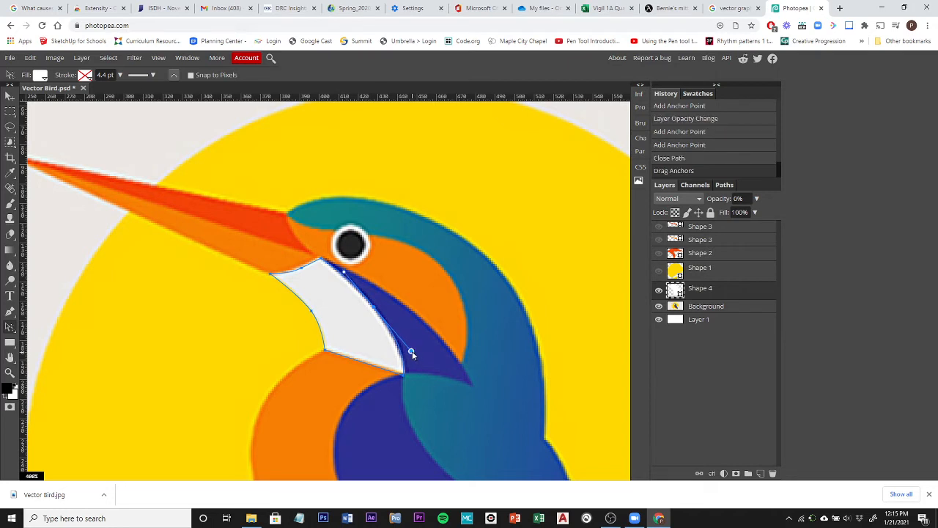
left_click_drag(410, 353, 405, 375)
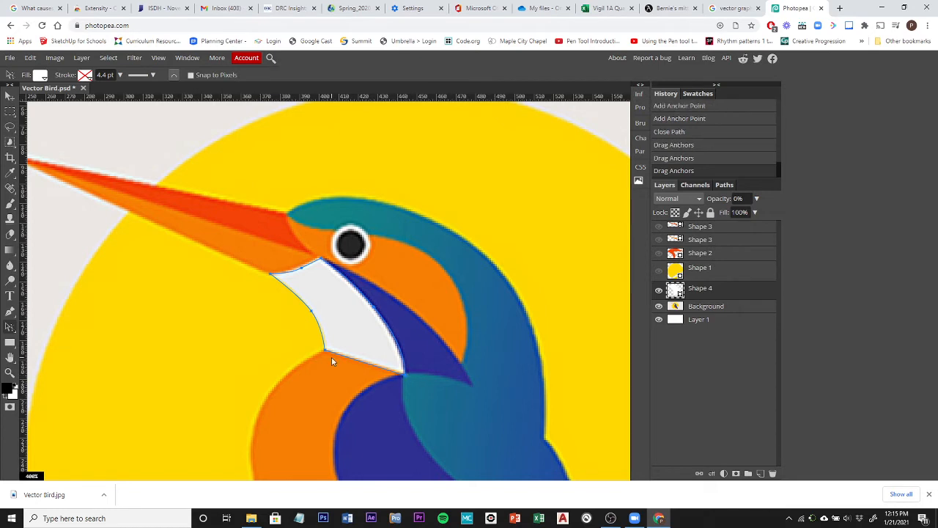
left_click(301, 270)
left_click_drag(321, 259, 319, 258)
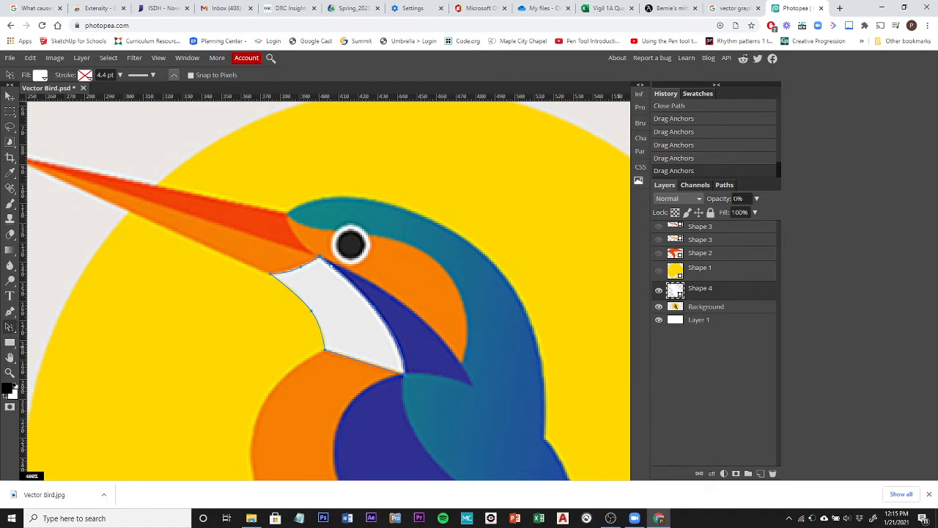
Step: Set the throat shape's opacity to 100% and show both beak layers
left_click(756, 198)
left_click_drag(711, 213, 782, 219)
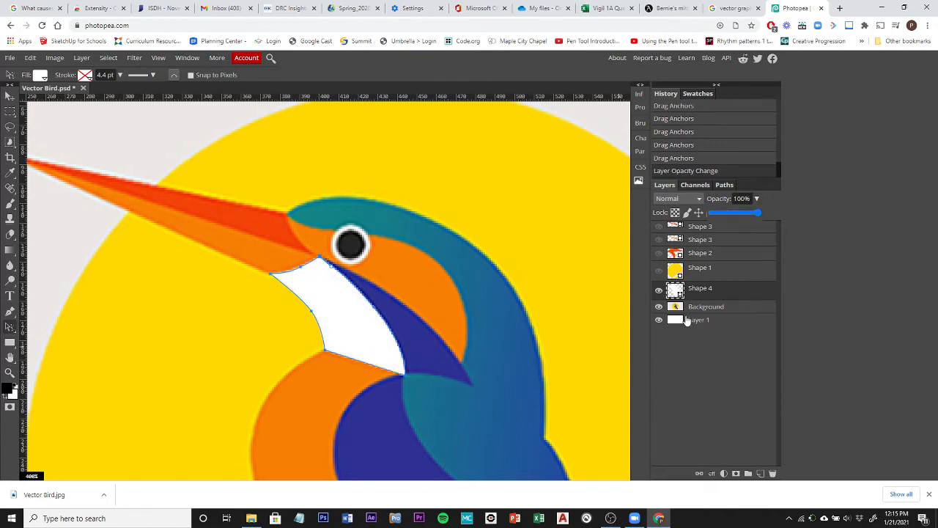
left_click(659, 238)
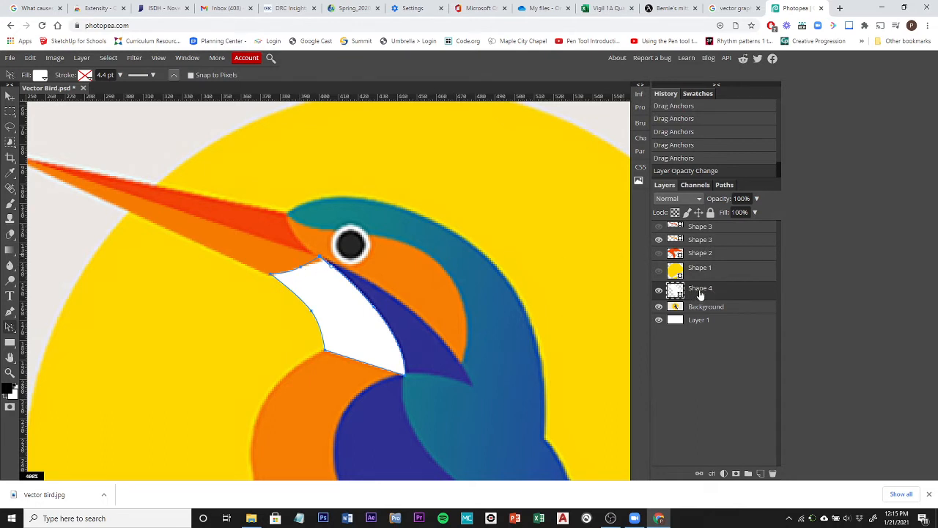
left_click(659, 227)
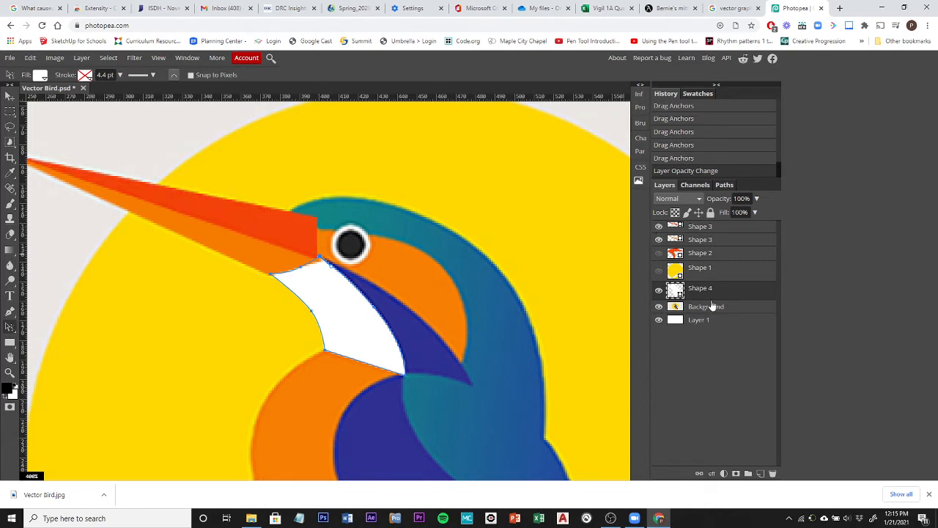
Step: Move the white throat layer to the top of the layer stack, hiding the reference image and showing the yellow circle
left_click_drag(705, 293, 702, 225)
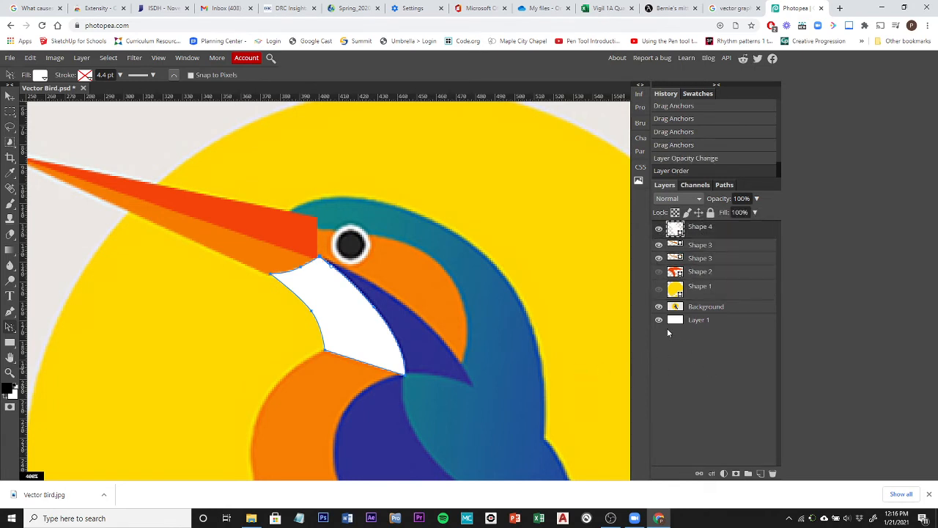
left_click(658, 307)
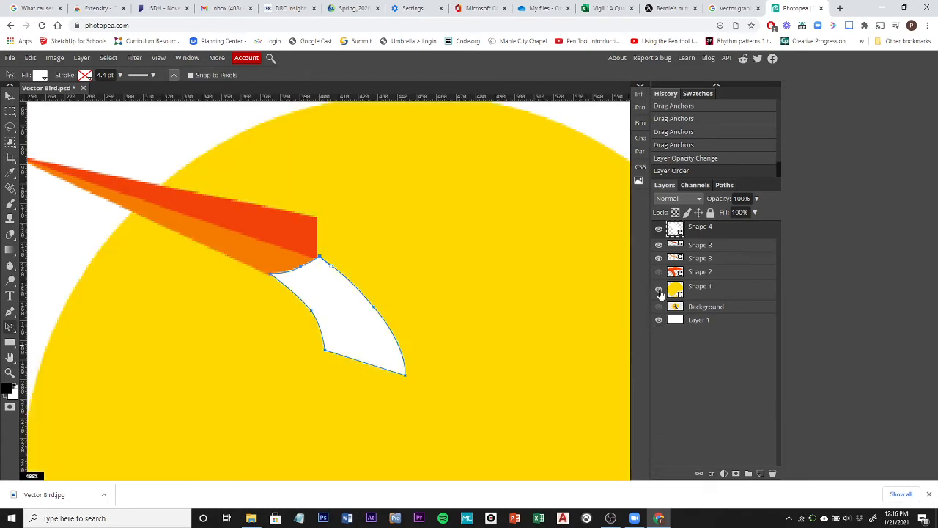
left_click(658, 289)
Step: Nudge the throat patch's two upper corner anchors with Direct Select so they meet the beak's lower corners
left_click(270, 275)
left_click(270, 276)
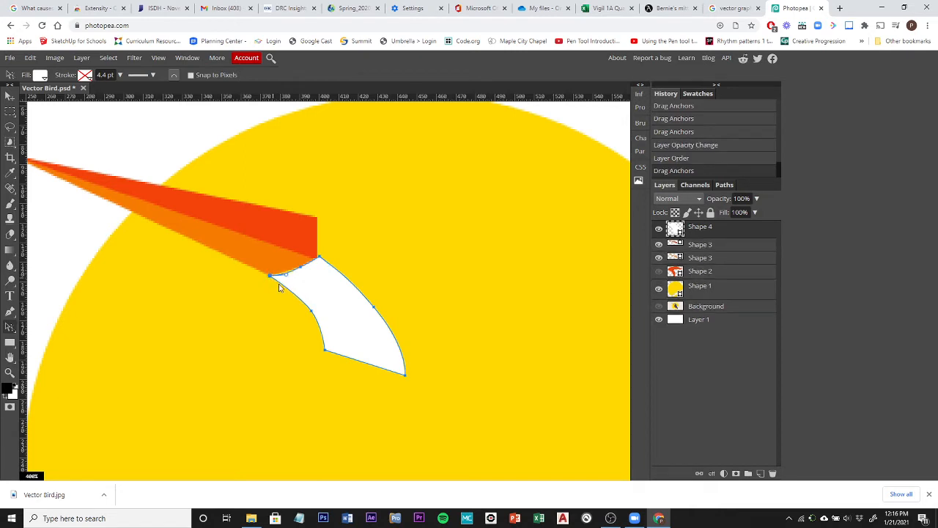
left_click(319, 260)
left_click(319, 258)
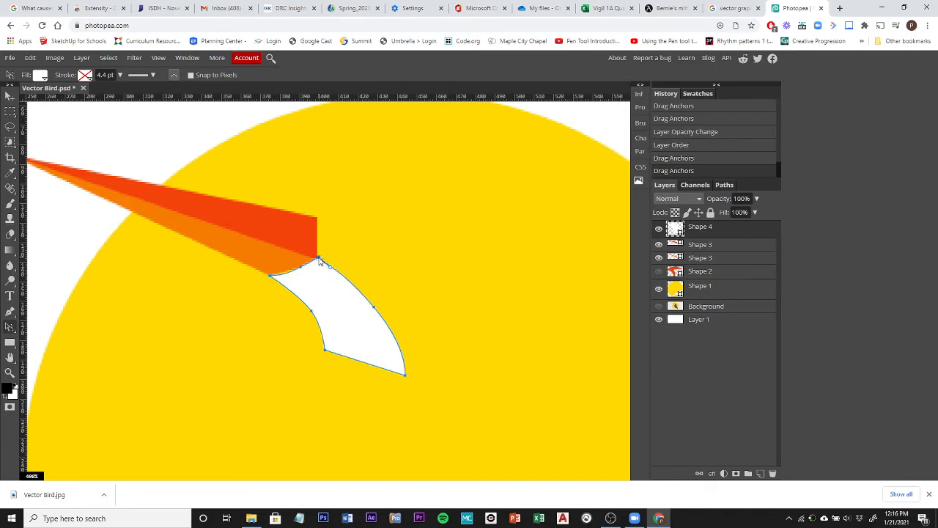
left_click(319, 260)
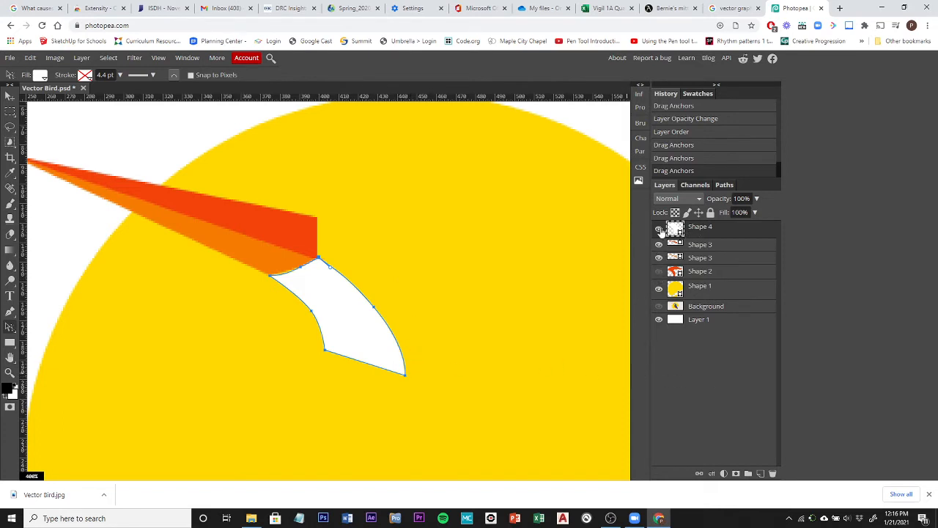
Step: Show the reference image and hide all the shape layers, including the throat patch, beak and yellow circle
left_click(658, 272)
left_click(659, 305)
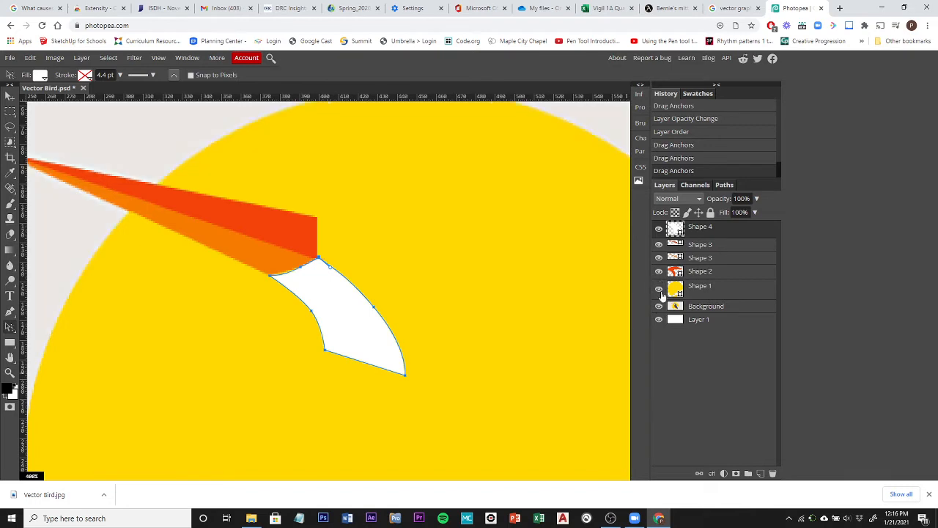
left_click(659, 288)
left_click(658, 271)
left_click(658, 257)
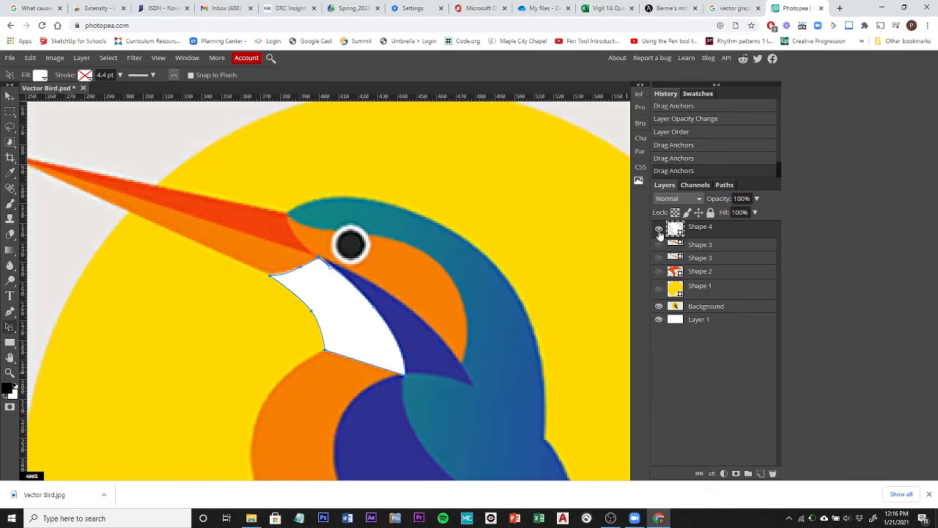
left_click(658, 244)
left_click(658, 228)
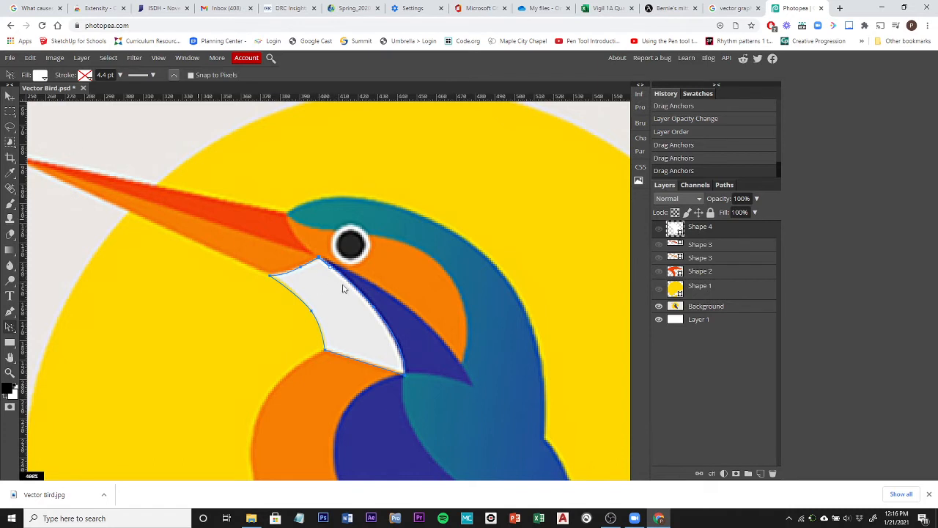
Step: Select the Background layer and set the shape fill to the dark blue 2d3290 sampled from the bird's neck stripe
left_click(712, 308)
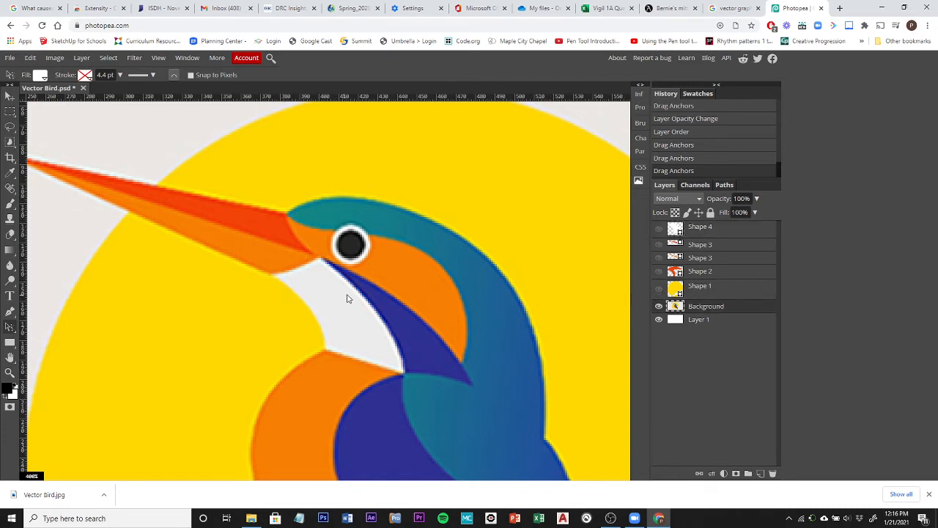
left_click(39, 74)
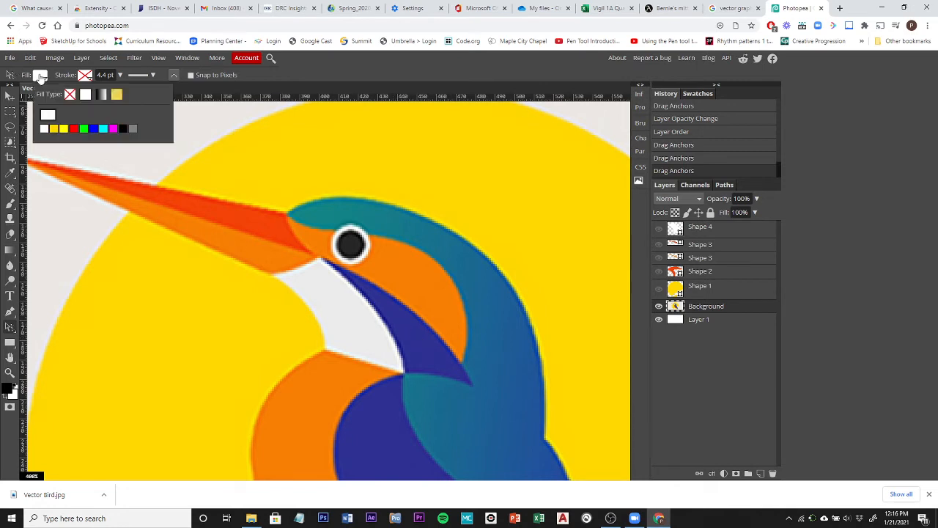
left_click(46, 116)
left_click(413, 330)
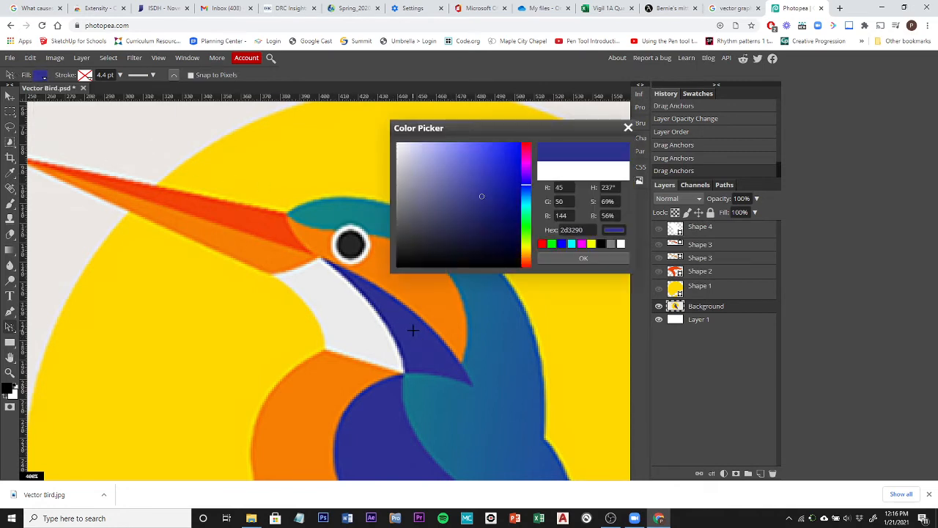
left_click(581, 258)
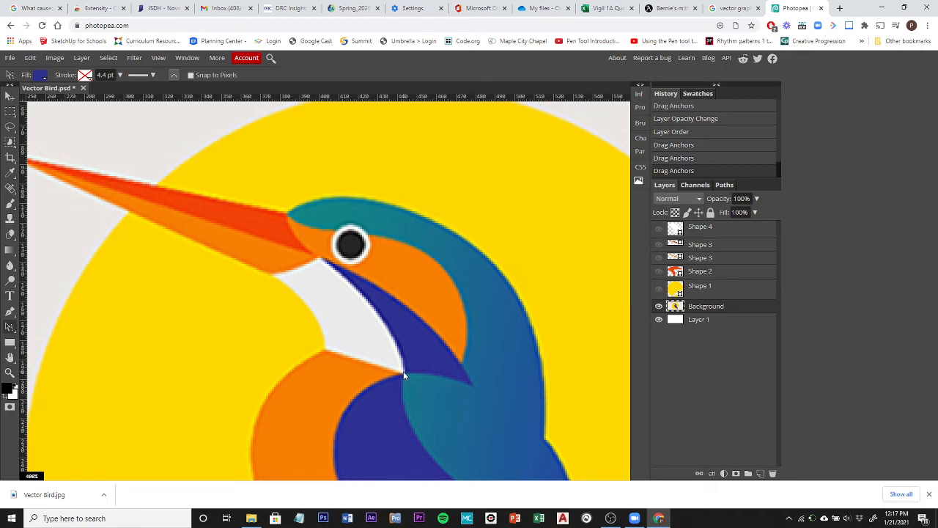
Step: With the Pen, start the blue stripe shape at the beak, cut straight to its lower front corner, and curve along its bottom edge to the tip
left_click(10, 311)
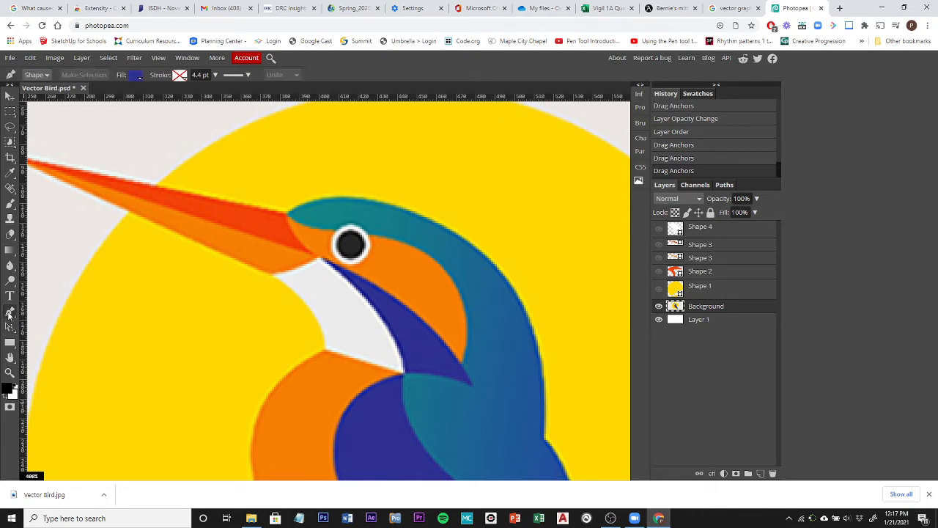
left_click(319, 261)
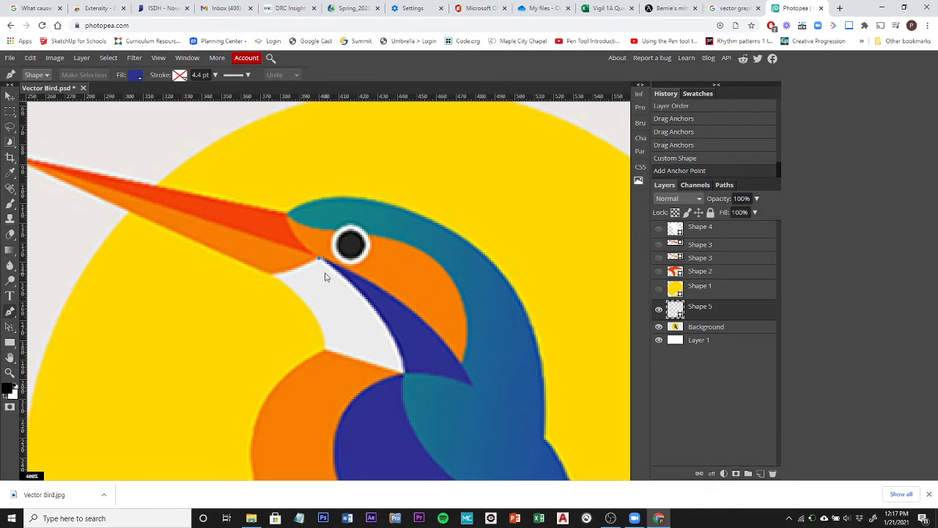
left_click(402, 373)
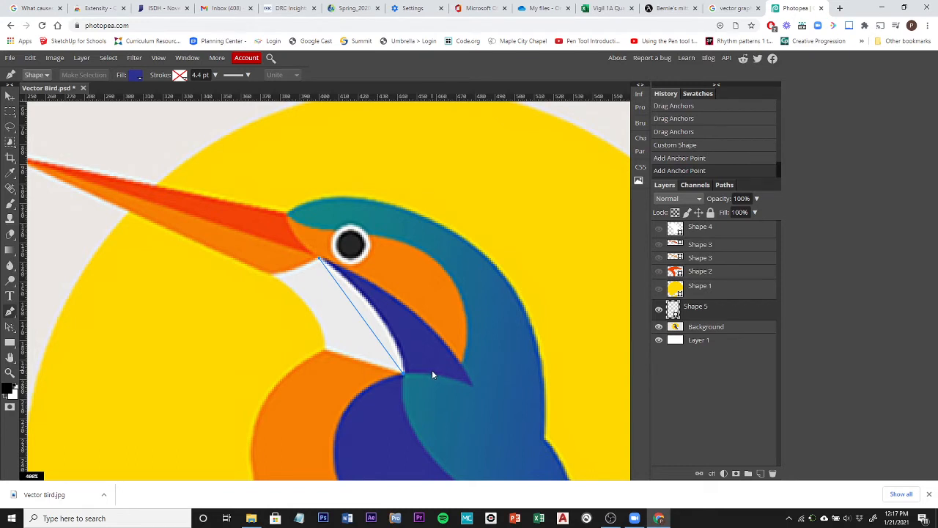
left_click_drag(432, 372, 440, 372)
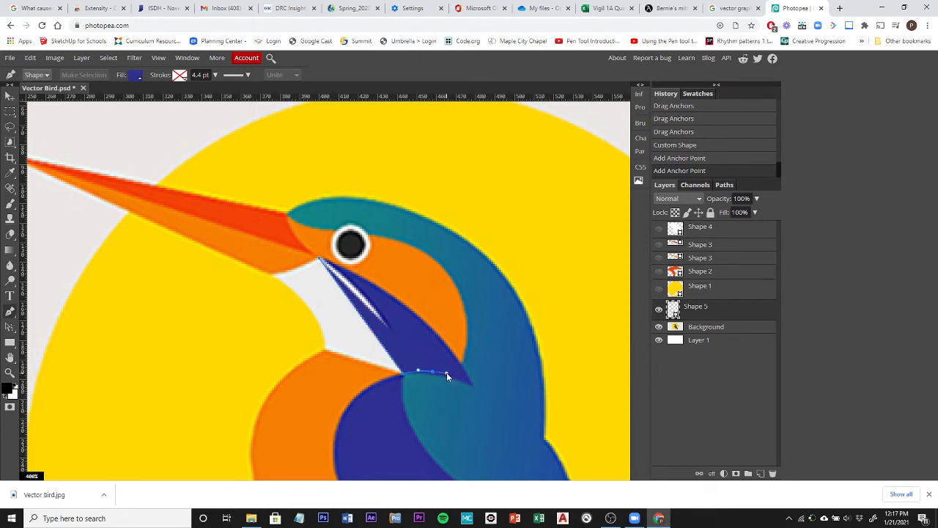
left_click(446, 374)
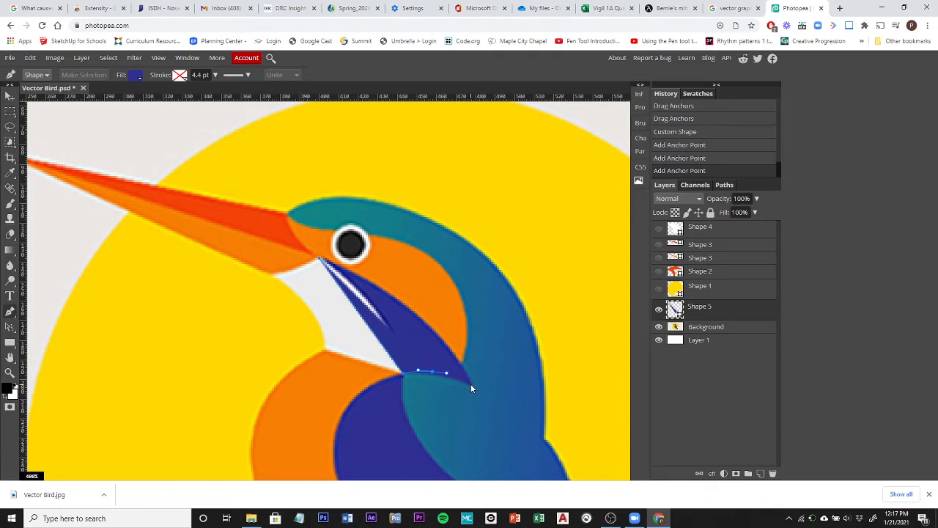
left_click(471, 384)
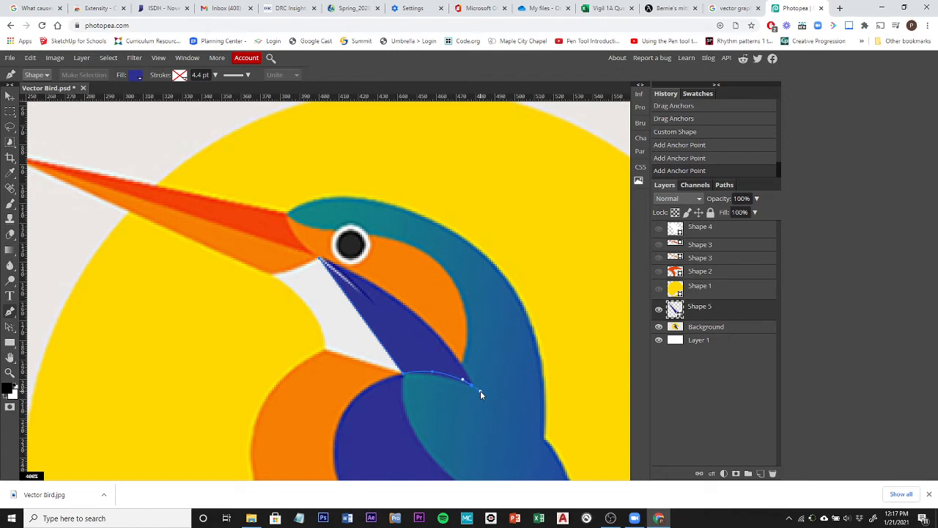
left_click(480, 390)
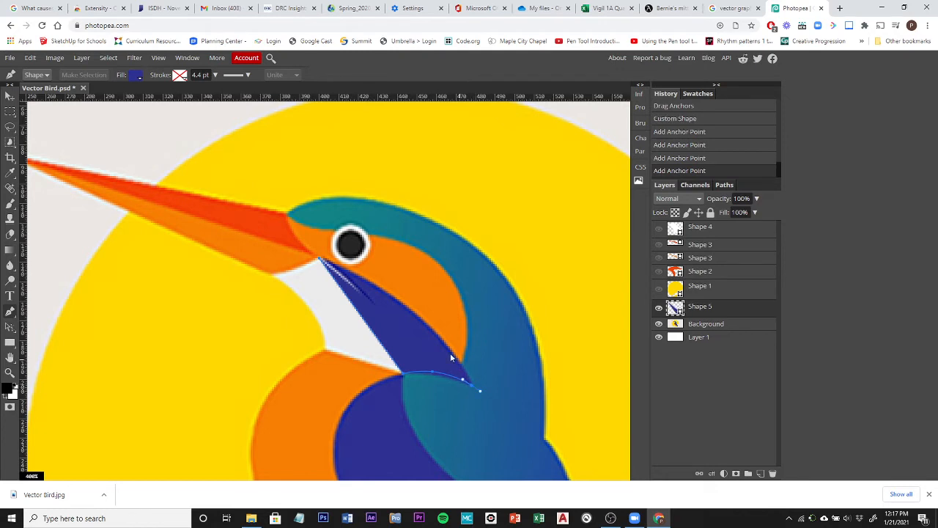
left_click(472, 389)
Step: Set the blue stripe shape's opacity to 20% and trace its curved upper edge back to the beak, closing the path
left_click(757, 198)
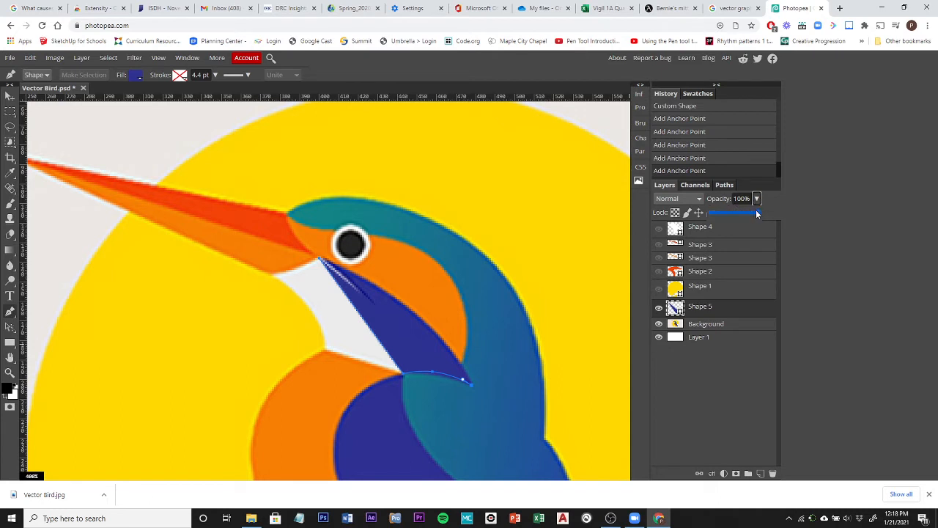
left_click_drag(756, 212, 722, 213)
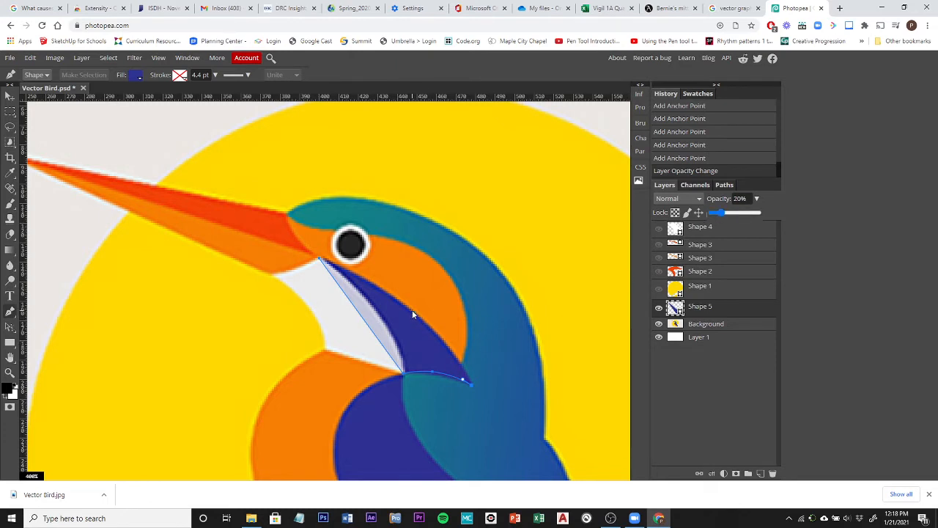
left_click_drag(412, 311, 371, 280)
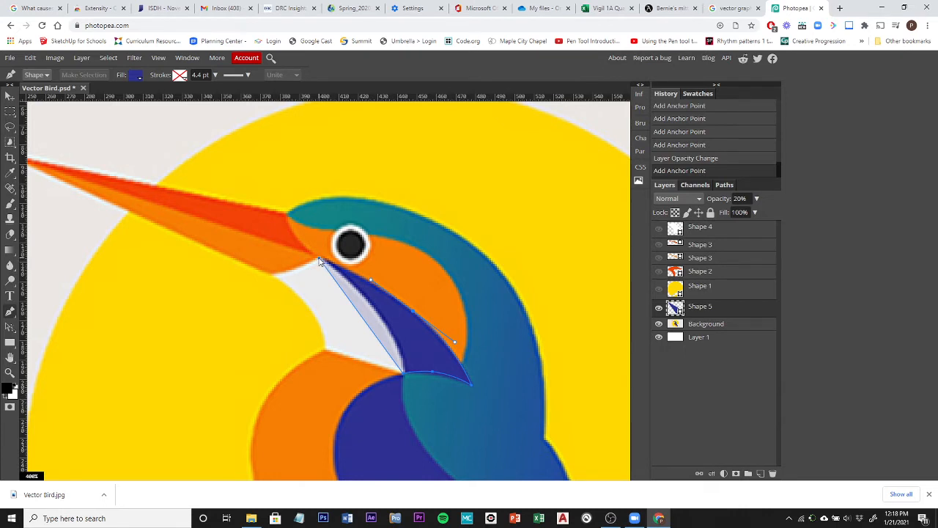
left_click(320, 261)
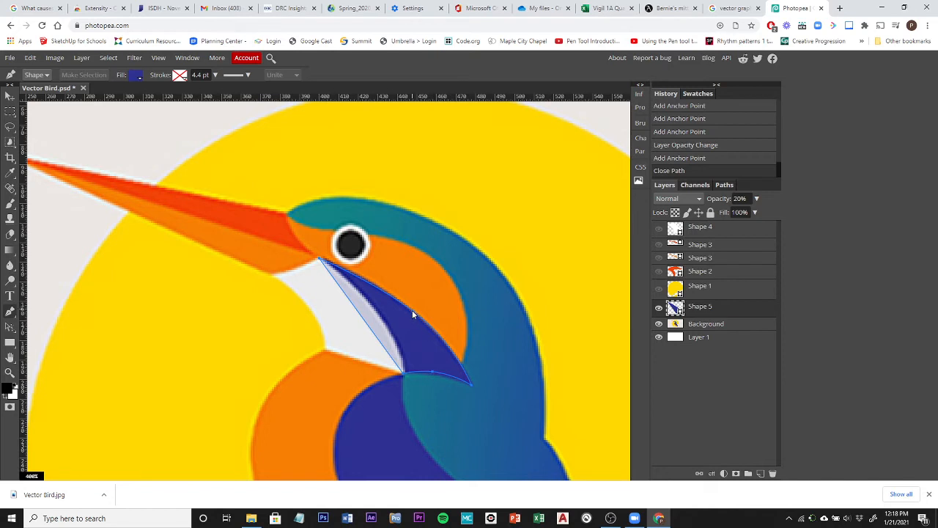
Step: Refine the blue stripe shape with Direct Select, adjusting the anchors and curve handles on its bottom and upper edges
left_click(433, 373)
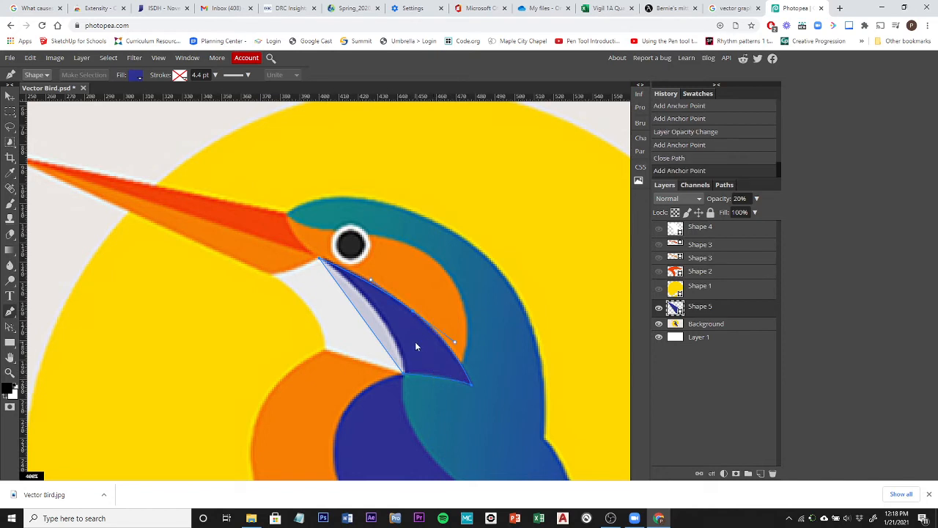
key("ctrl+z")
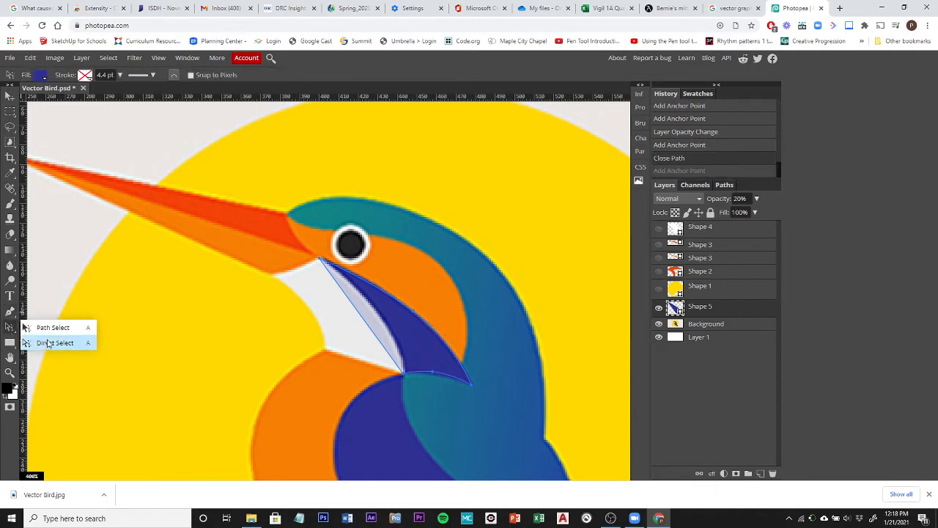
left_click(50, 343)
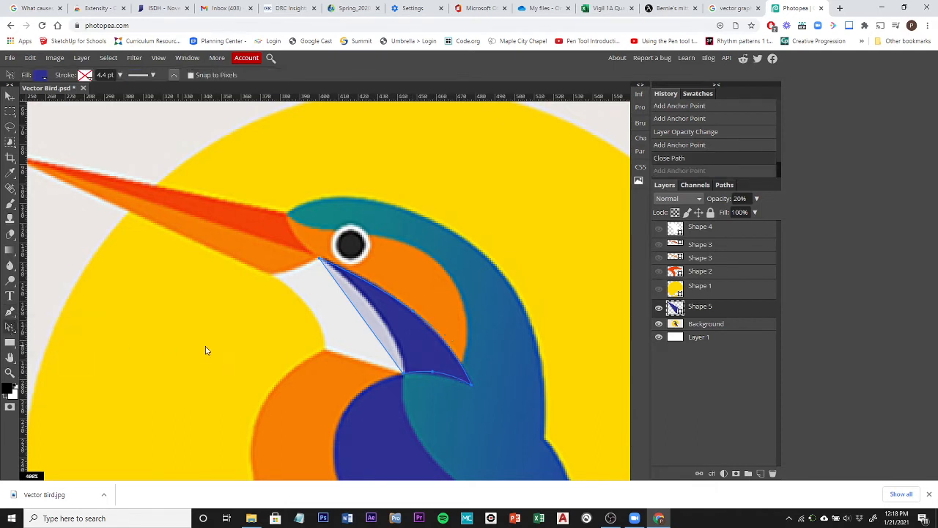
left_click(432, 375)
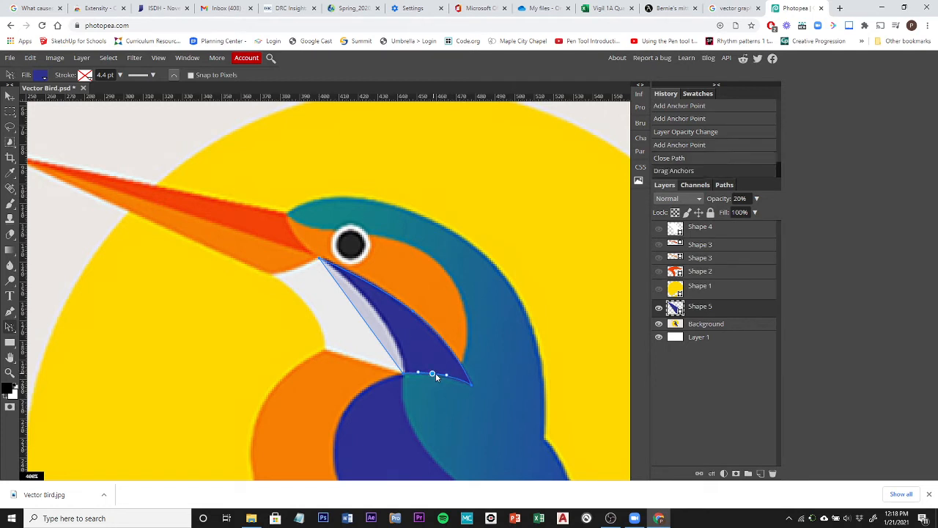
left_click_drag(447, 374, 447, 375)
left_click(448, 377)
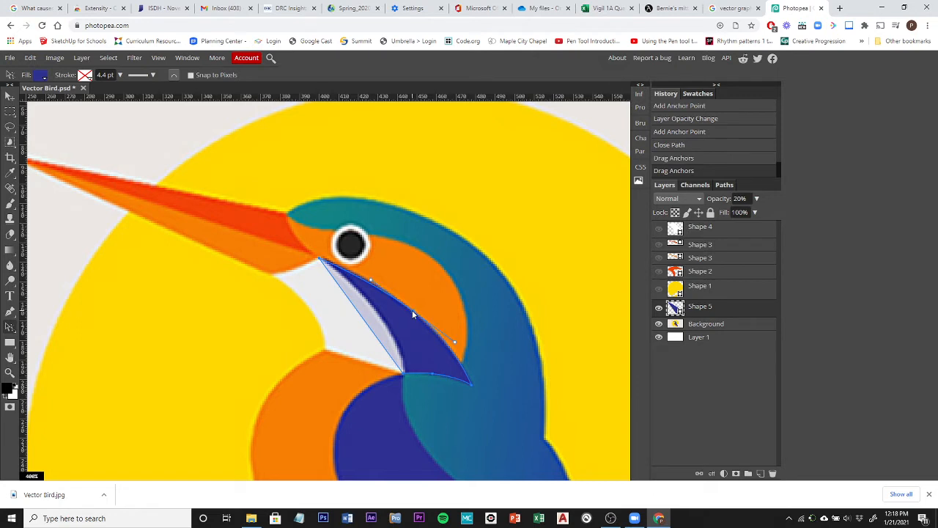
left_click_drag(413, 311, 412, 306)
left_click_drag(454, 341, 447, 336)
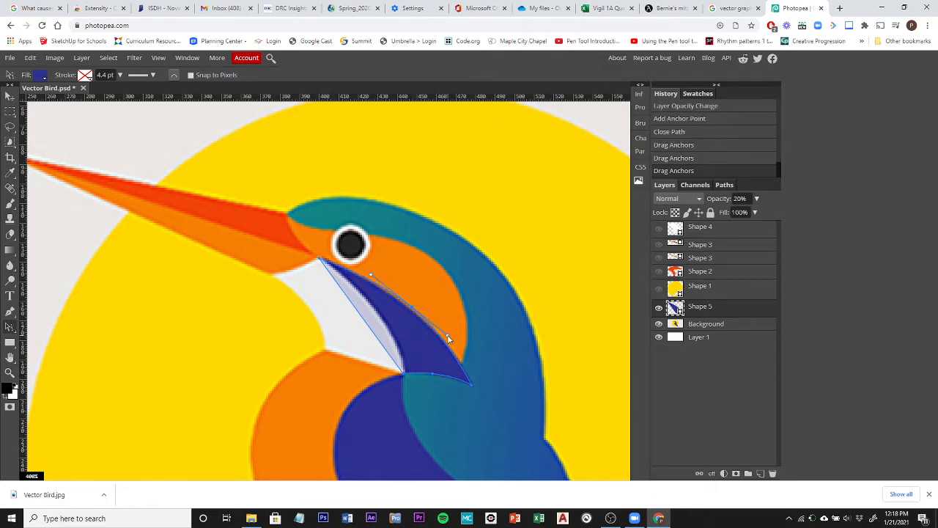
left_click(411, 311)
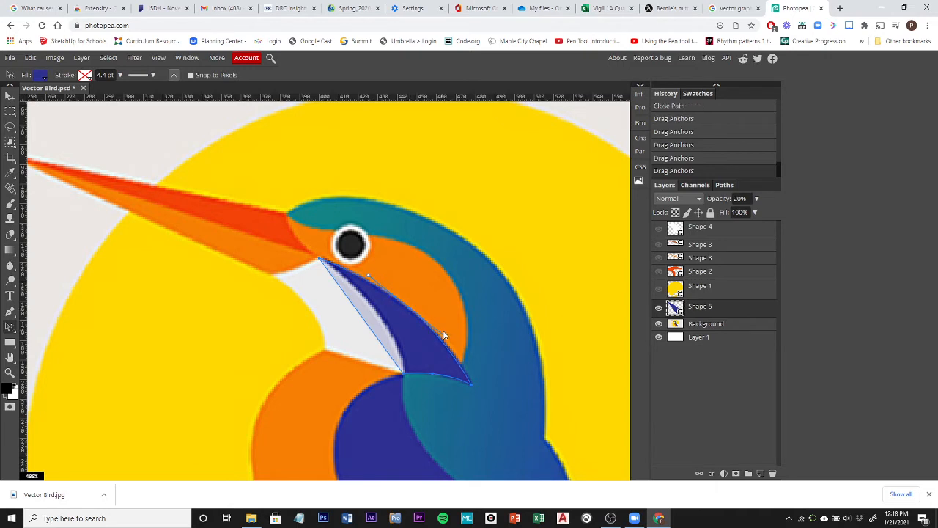
left_click_drag(443, 339, 454, 346)
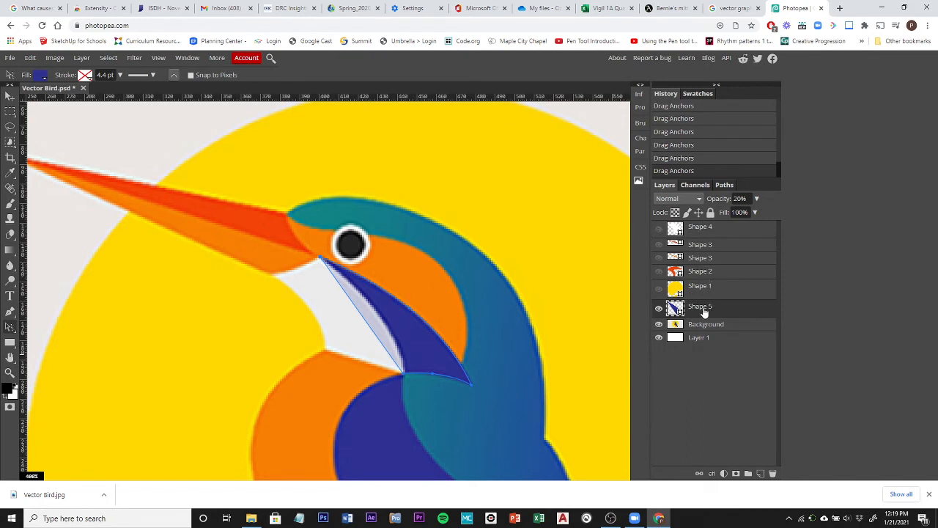
Step: Move the blue stripe layer directly beneath the throat layer, preview their overlap, then hide both and select the Background layer
left_click_drag(704, 313, 700, 242)
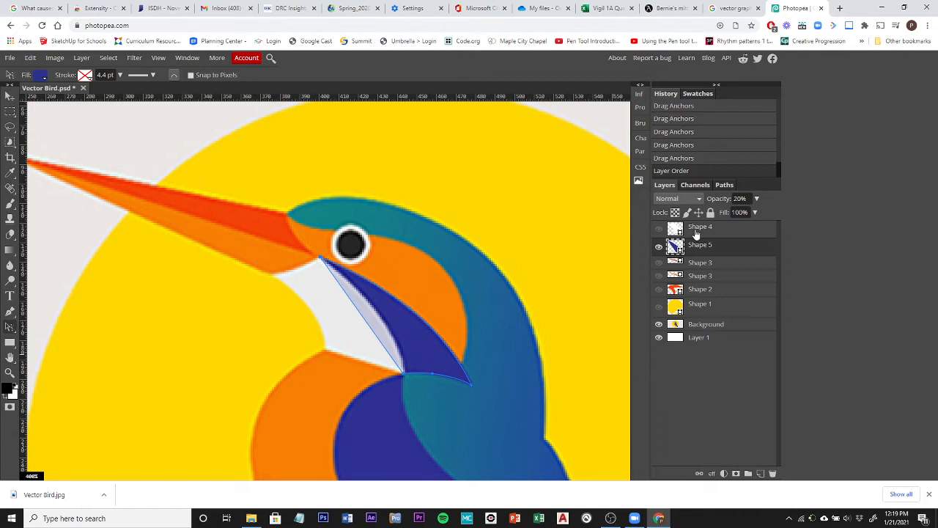
left_click(658, 229)
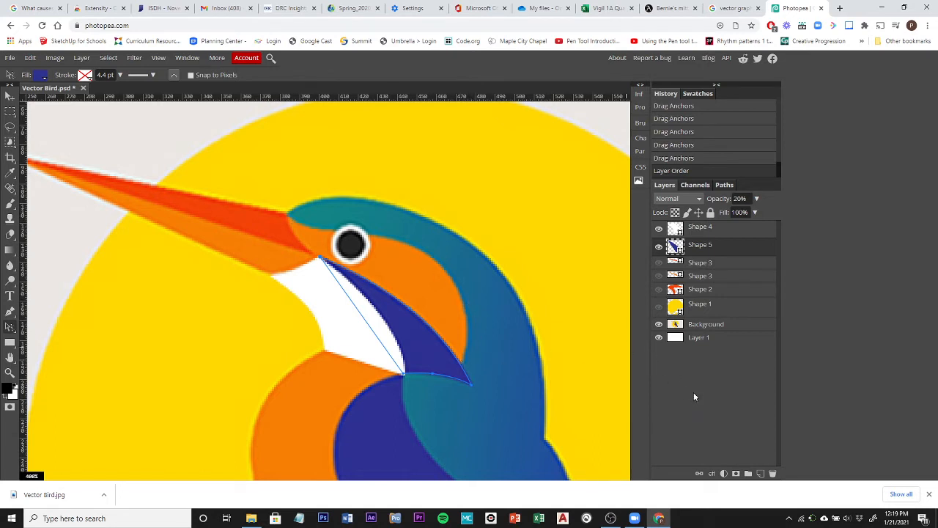
left_click(658, 228)
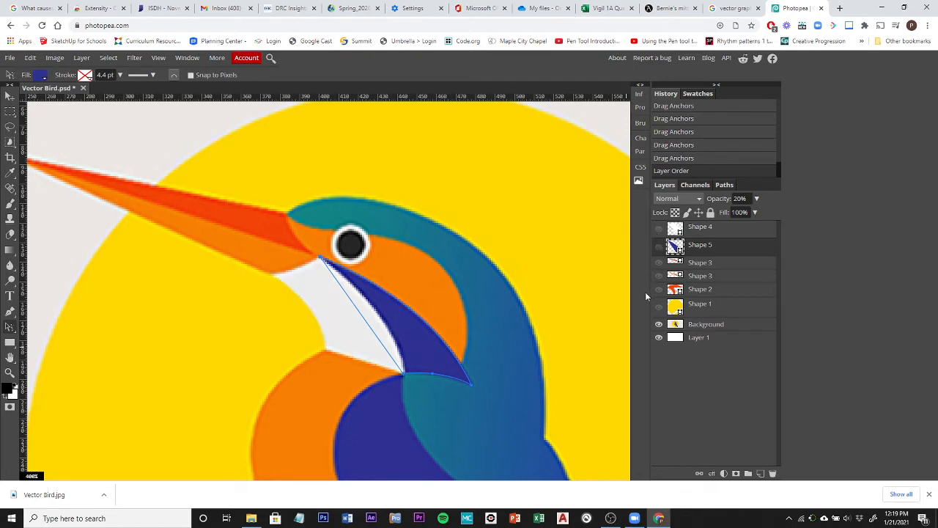
left_click(700, 326)
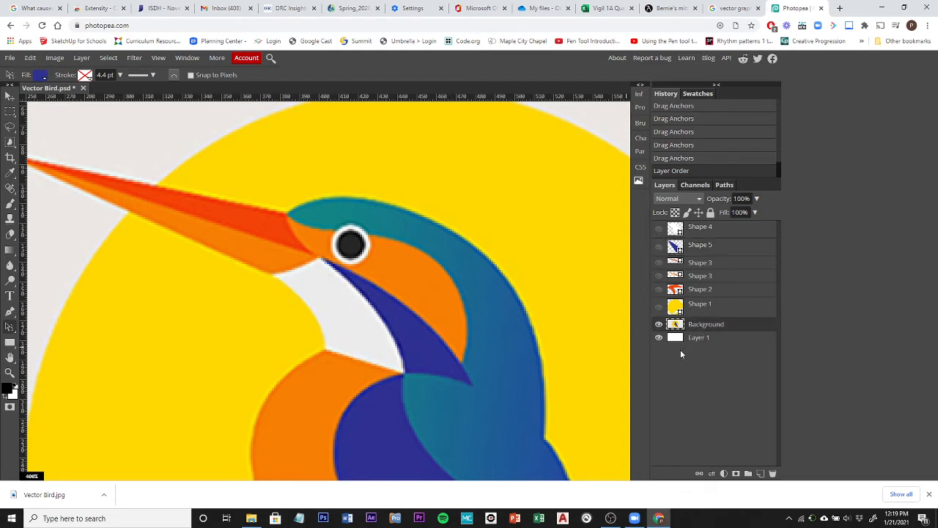
Step: Set the Pen's shape fill to the medium blue 1e5f95, sampled from the back of the bird's neck
left_click(9, 314)
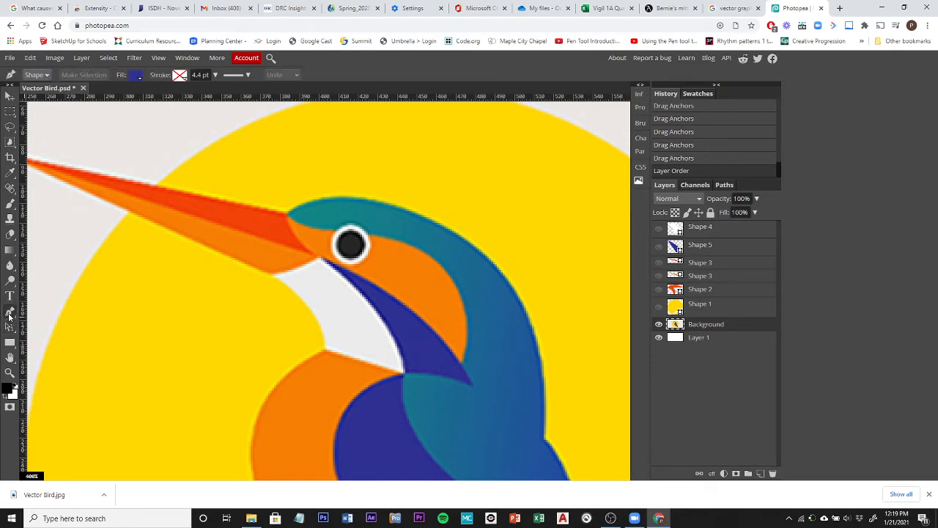
left_click(135, 75)
left_click(137, 113)
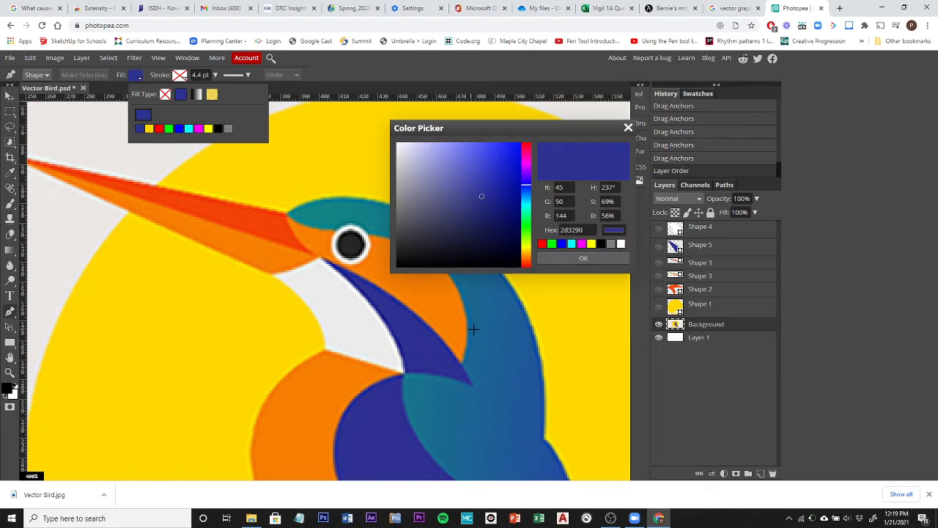
left_click(499, 329)
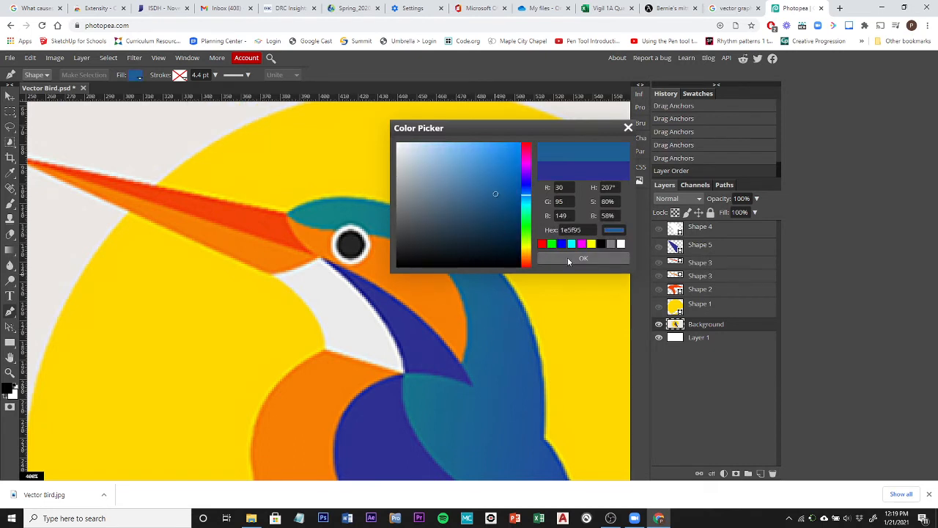
left_click(569, 260)
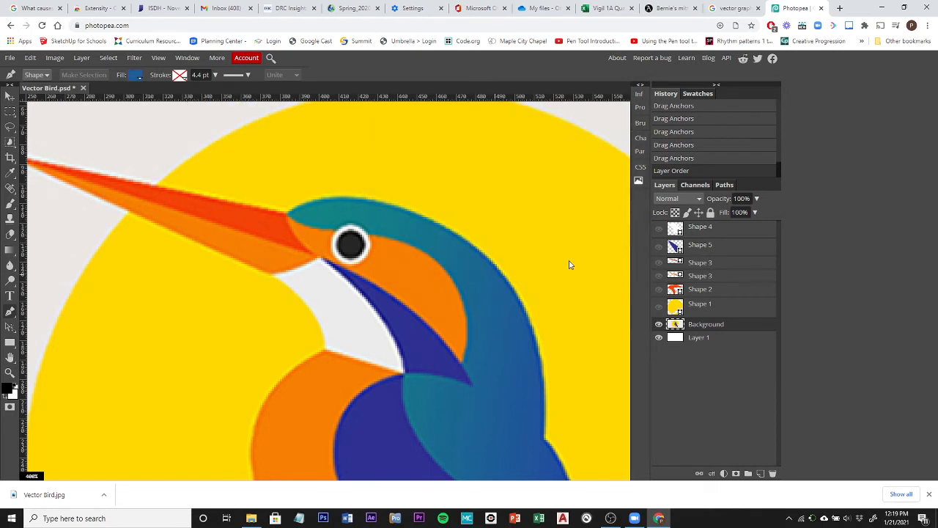
Step: With the Pen, start the head-and-neck shape at the beak's upper base, curve along the outer edge of head and back, and round inward below the neck
left_click(283, 216)
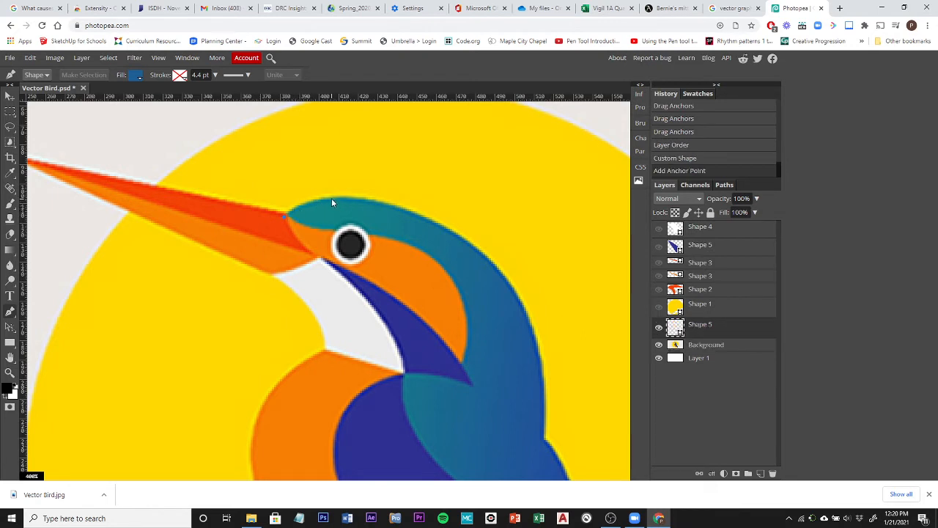
left_click_drag(337, 198, 381, 196)
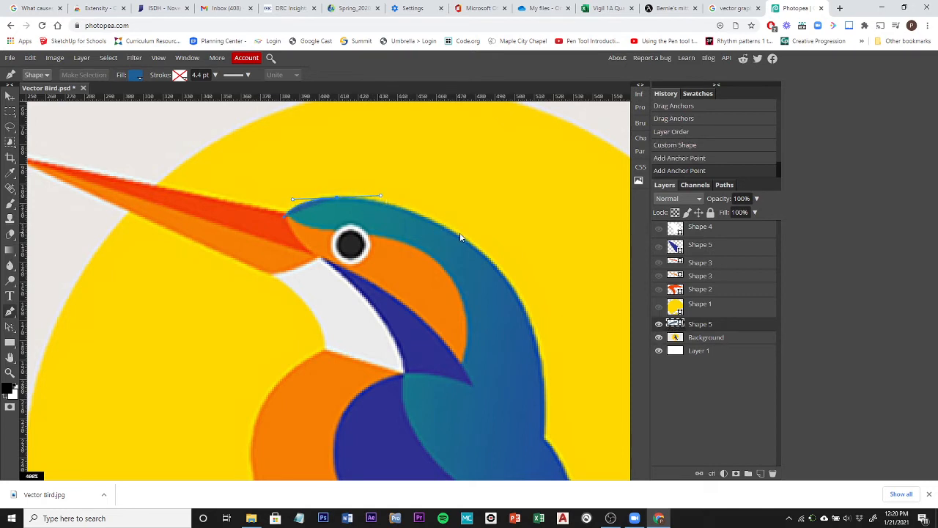
left_click_drag(470, 244, 500, 269)
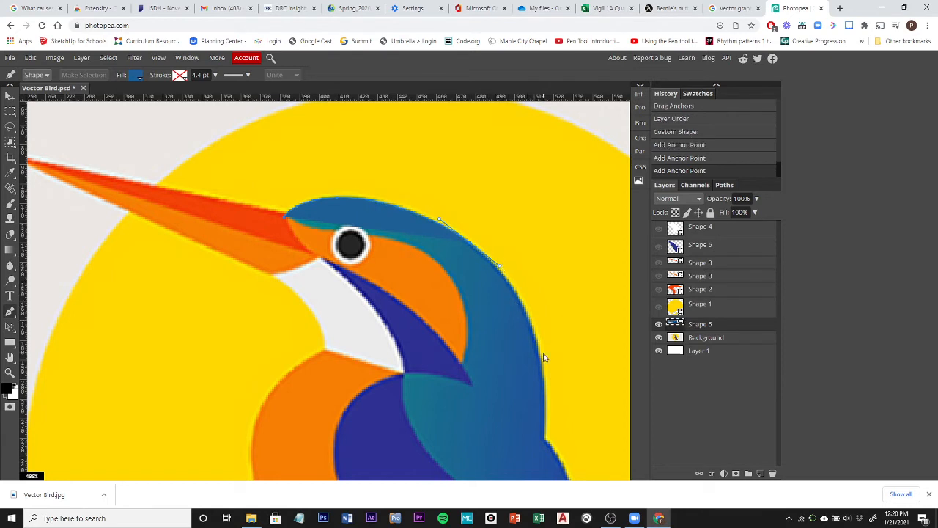
left_click_drag(545, 379, 548, 456)
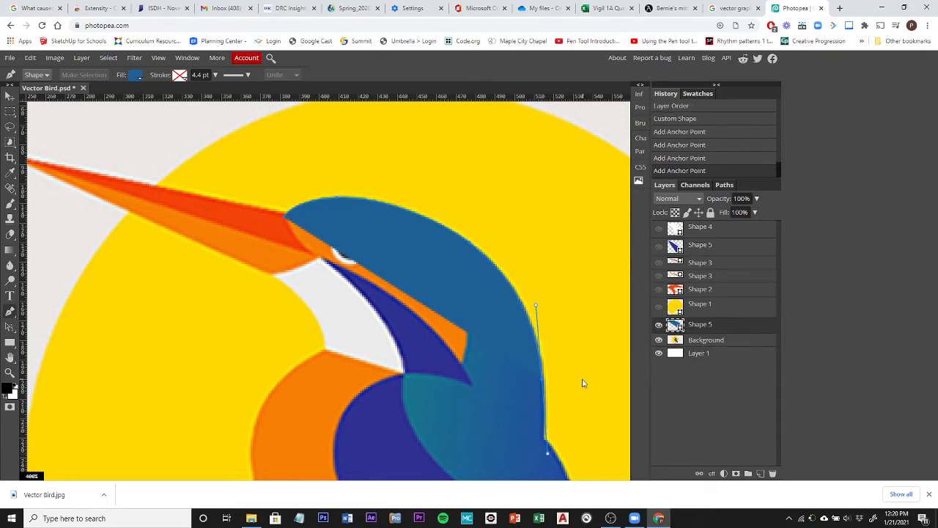
left_click_drag(580, 377, 469, 252)
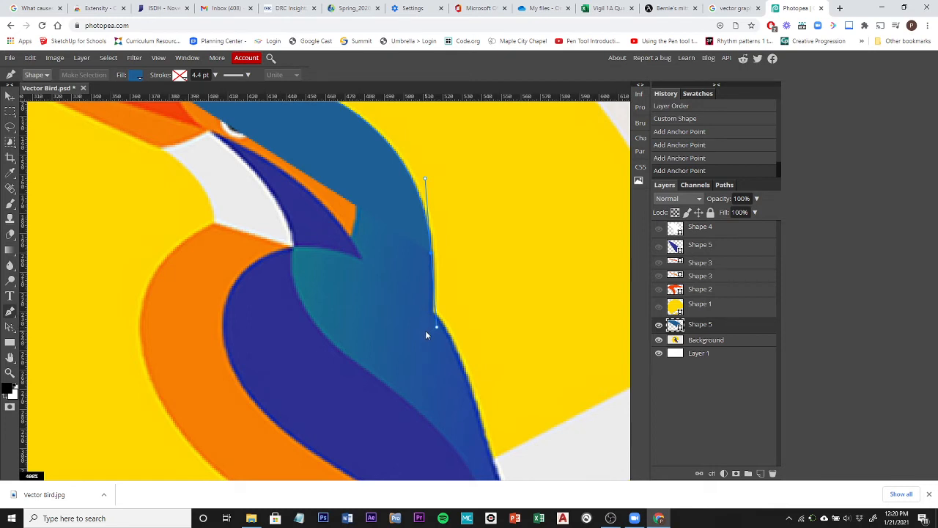
left_click_drag(425, 332, 416, 348)
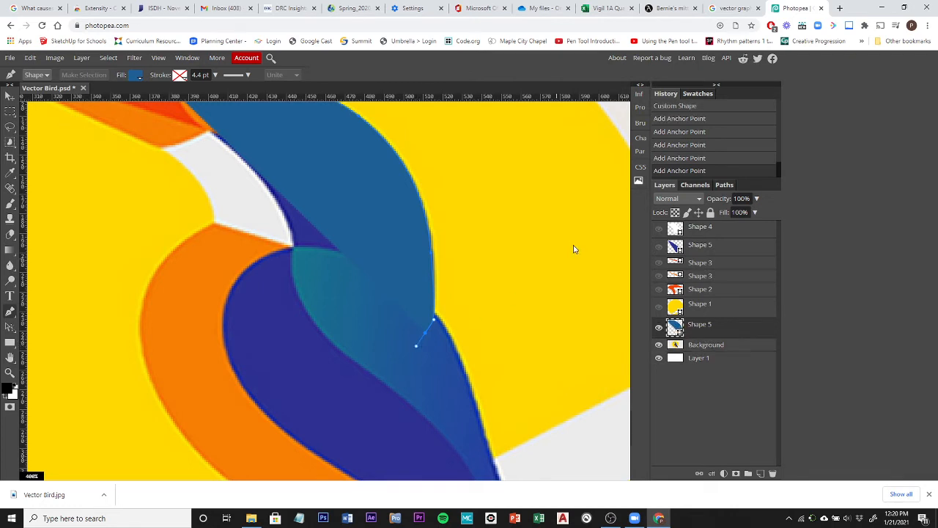
Step: Set the head-and-neck shape's opacity to 13% and trace its lower inner edge up to a corner at the orange cheek's bottom tip
left_click(756, 198)
left_click_drag(760, 212, 719, 214)
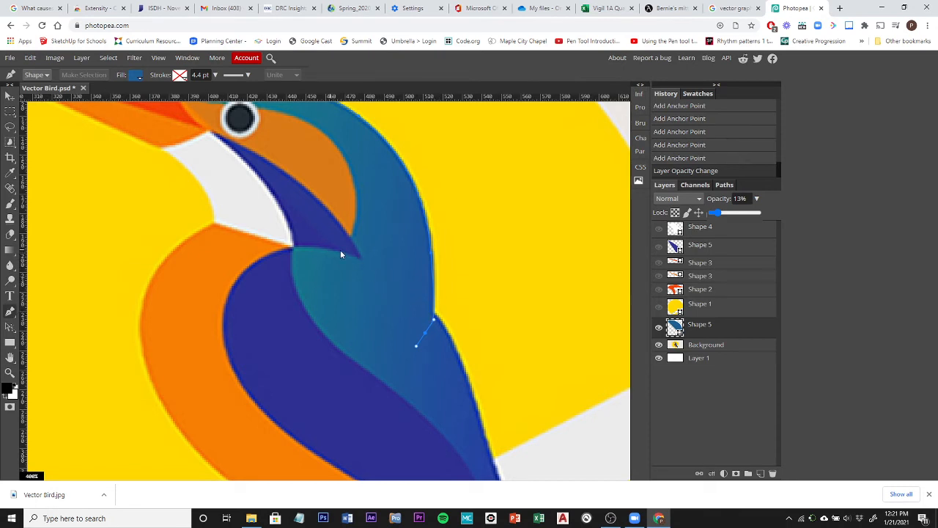
left_click(367, 290)
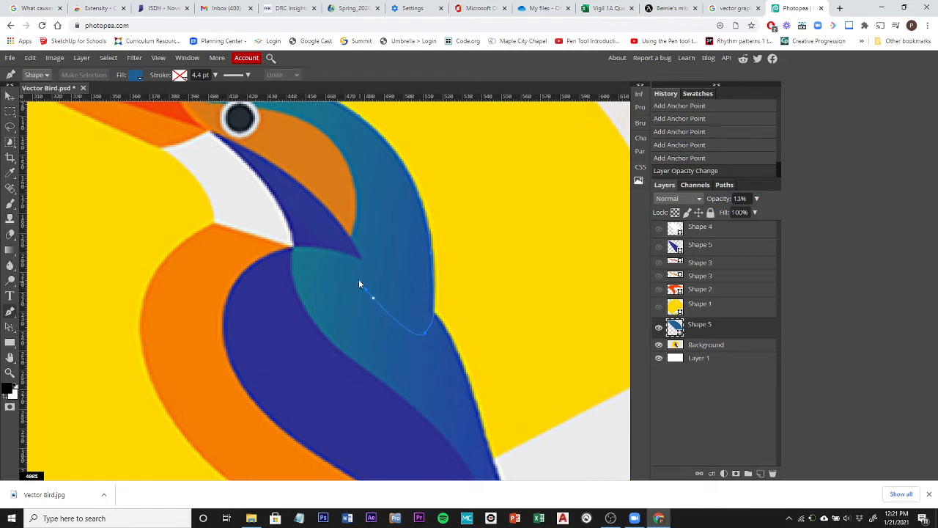
left_click(357, 273)
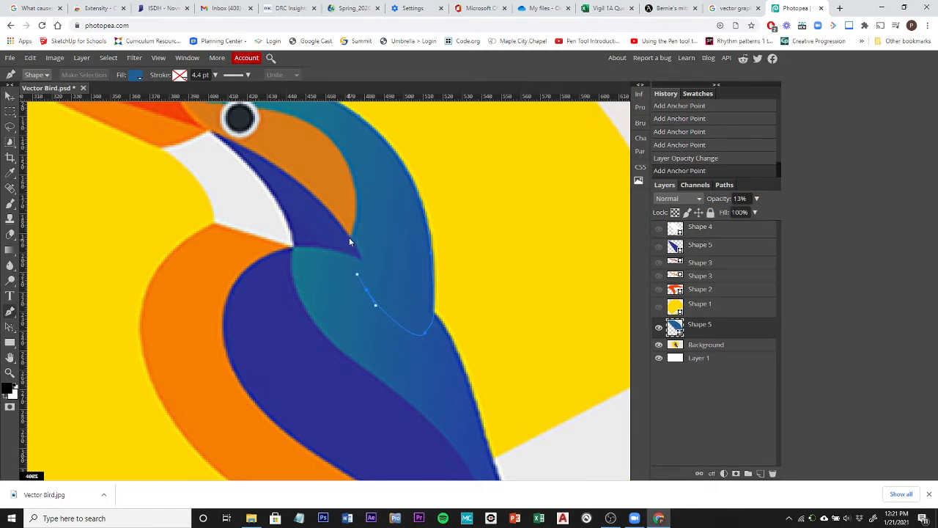
left_click(349, 238)
left_click(346, 222)
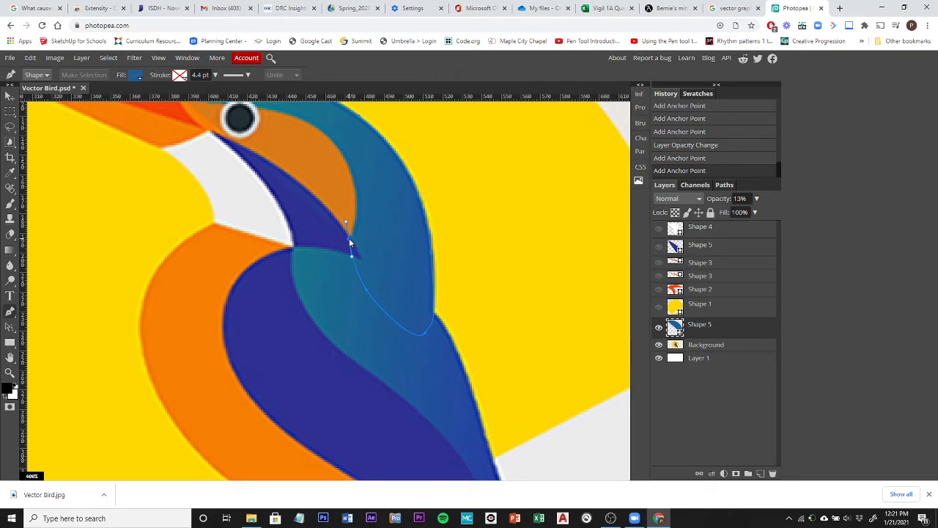
left_click(350, 236)
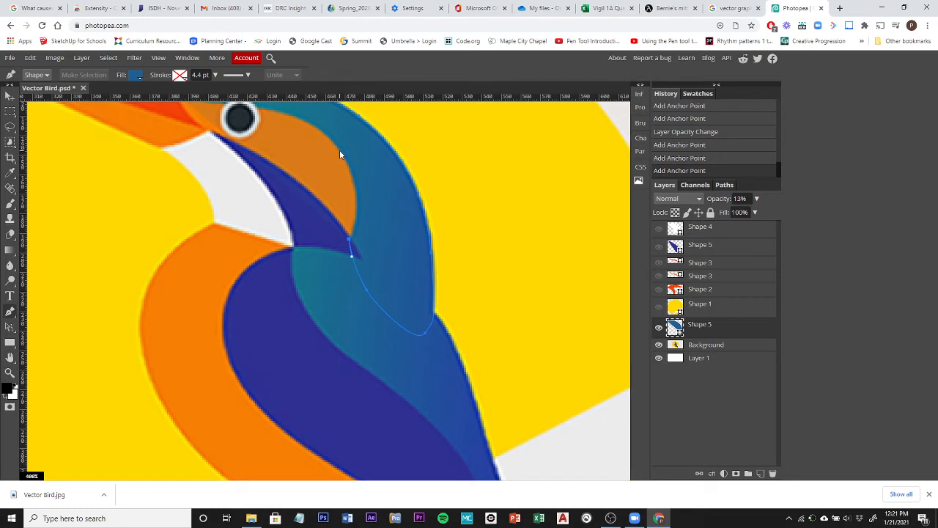
Step: Trace the head-and-neck shape's inner edge along the orange cheek and past the eye to the beak, closing the path
left_click_drag(340, 149, 312, 114)
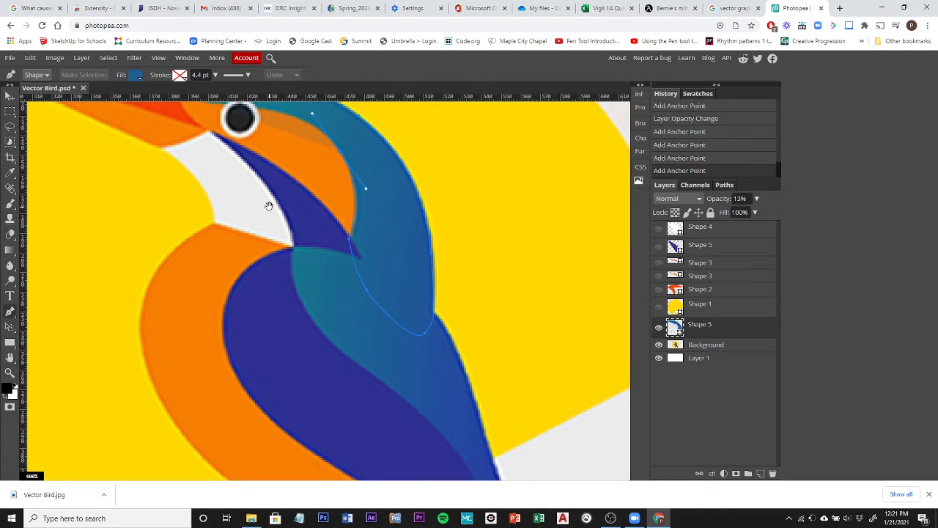
left_click_drag(269, 206, 395, 329)
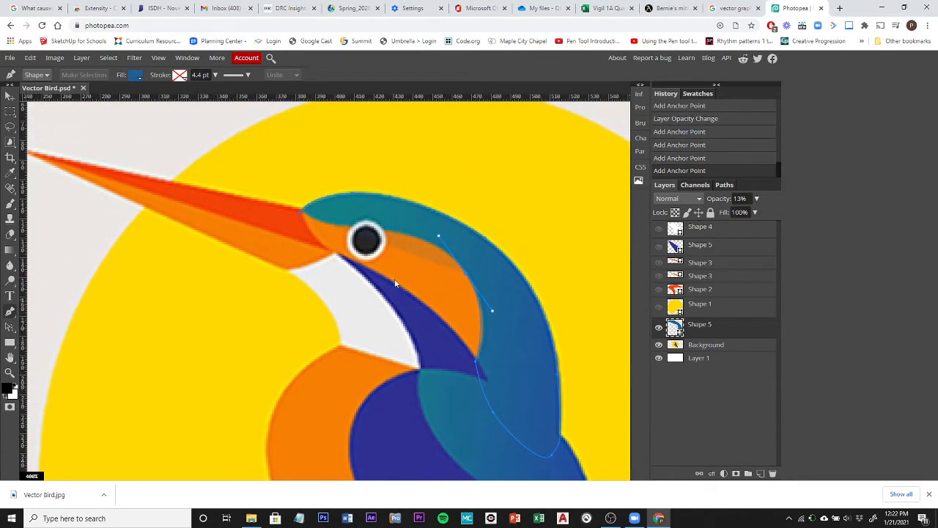
left_click(404, 235)
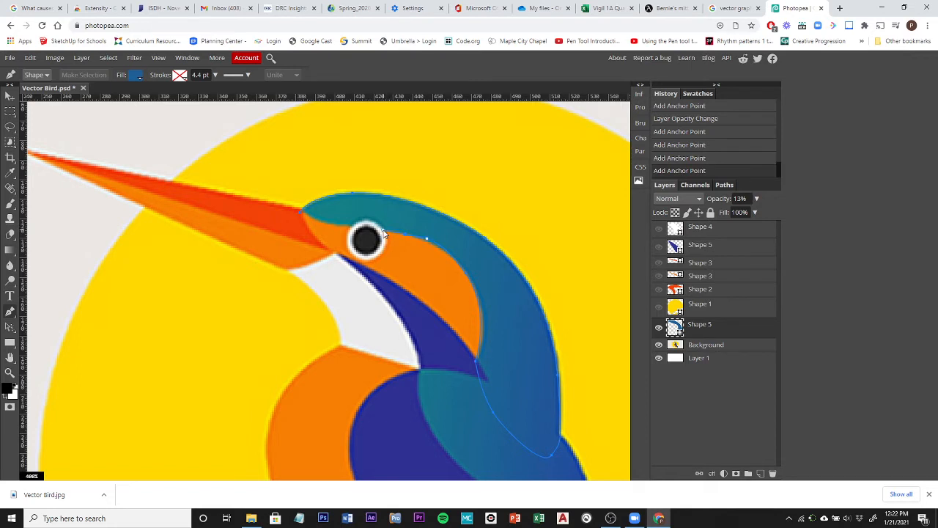
left_click(382, 231)
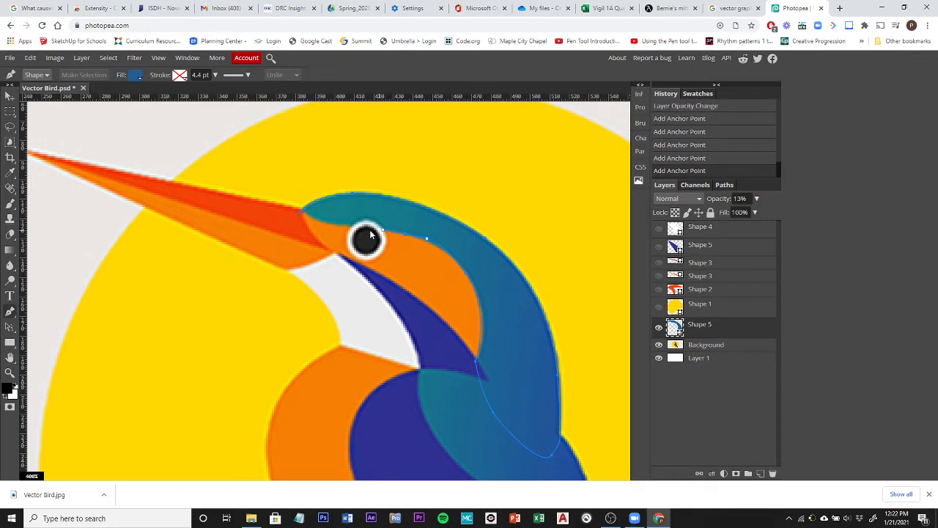
left_click(322, 225)
left_click(299, 213)
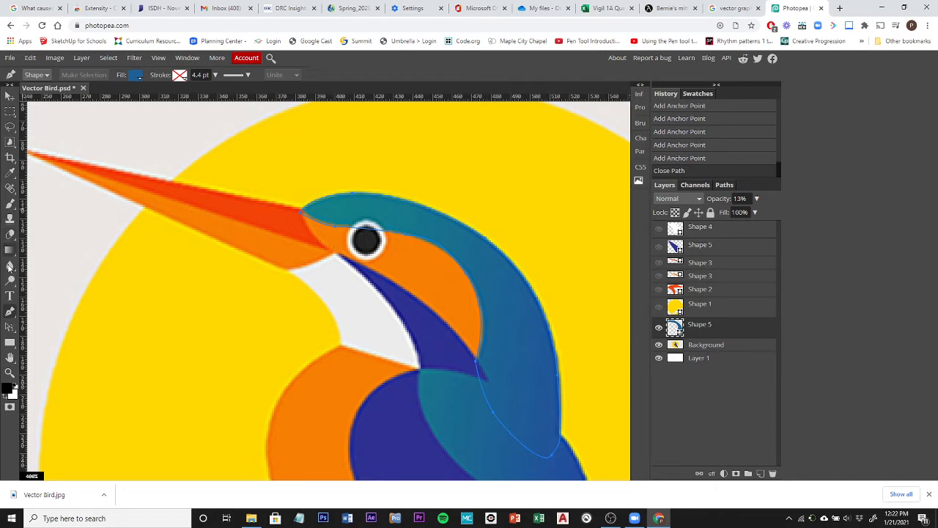
Step: With Direct Select, refine the head-and-neck shape's inner edge by adjusting the anchor near the beak and the curve handles beside the cheek
left_click(11, 327)
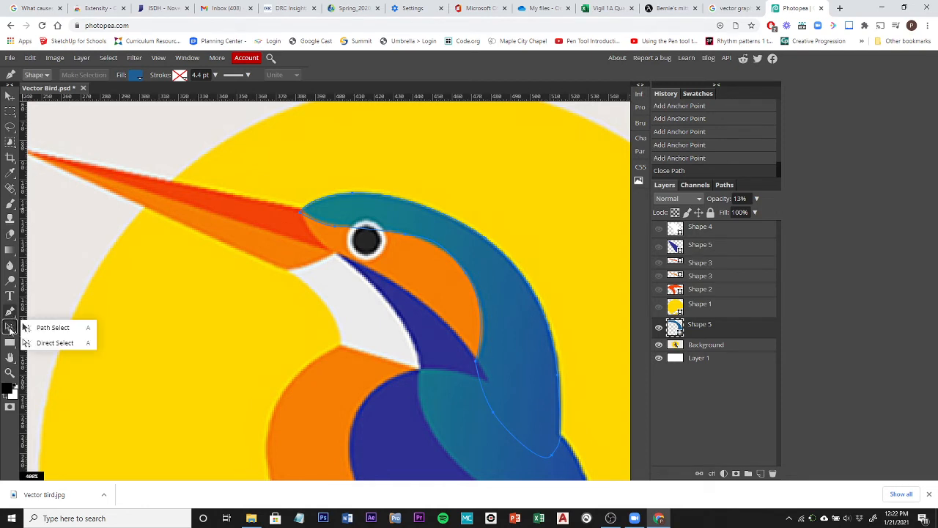
left_click(58, 345)
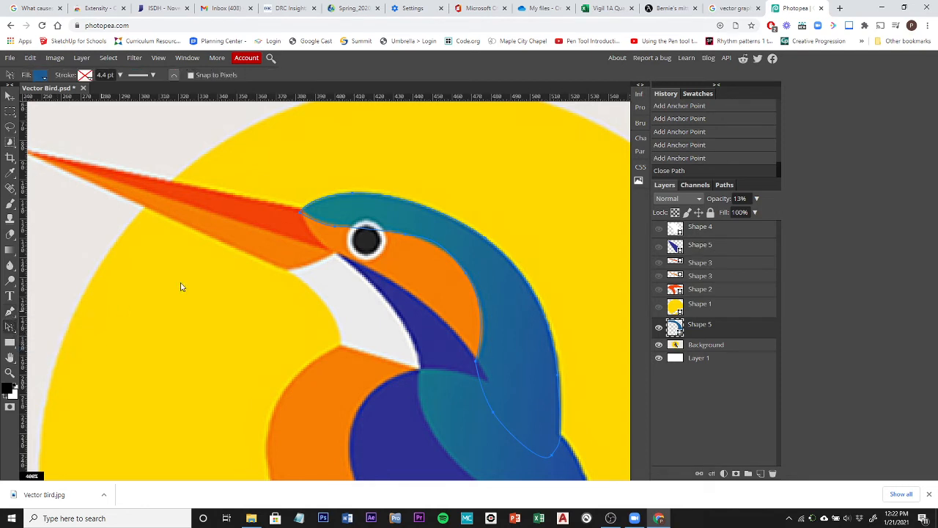
left_click(321, 224)
left_click(428, 243)
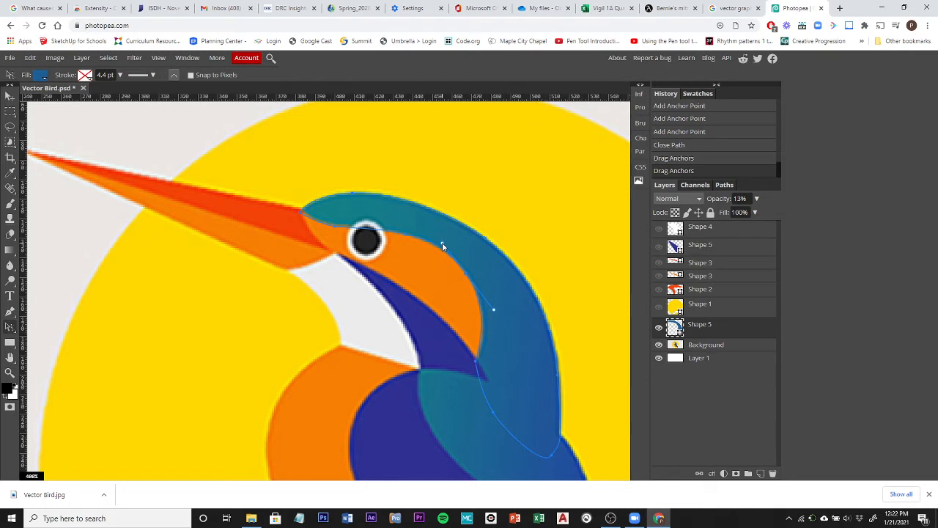
left_click(442, 243)
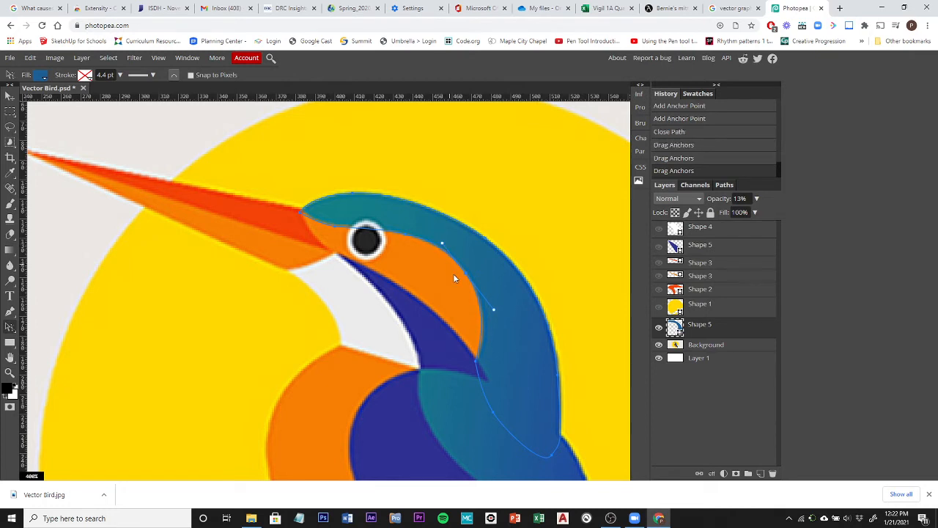
left_click(496, 312)
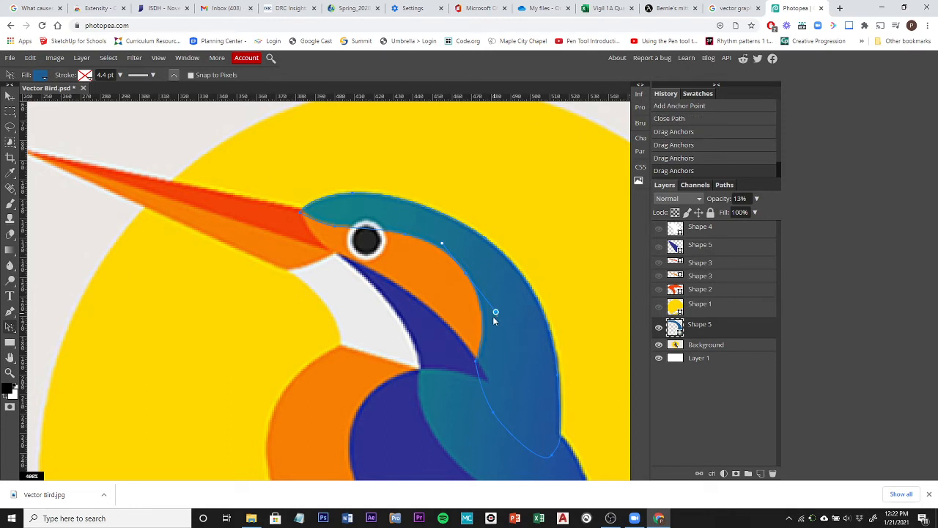
Step: Adjust the head-and-neck shape's anchors and curve handles at the cheek tip, outer back, bottom end and beak to match the reference
left_click(477, 362)
left_click_drag(560, 375, 560, 381)
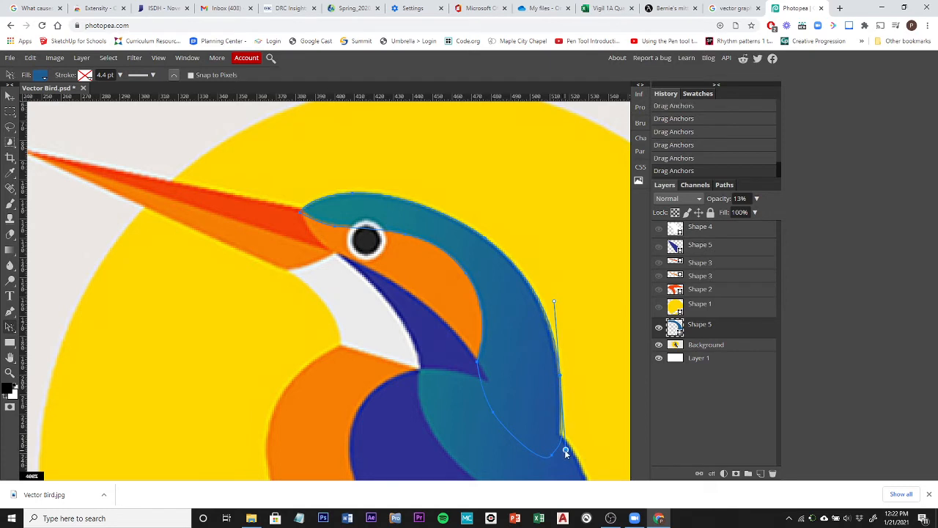
left_click_drag(566, 453, 561, 440)
left_click_drag(557, 303, 554, 305)
left_click(552, 455)
left_click_drag(549, 453, 548, 457)
left_click(301, 213)
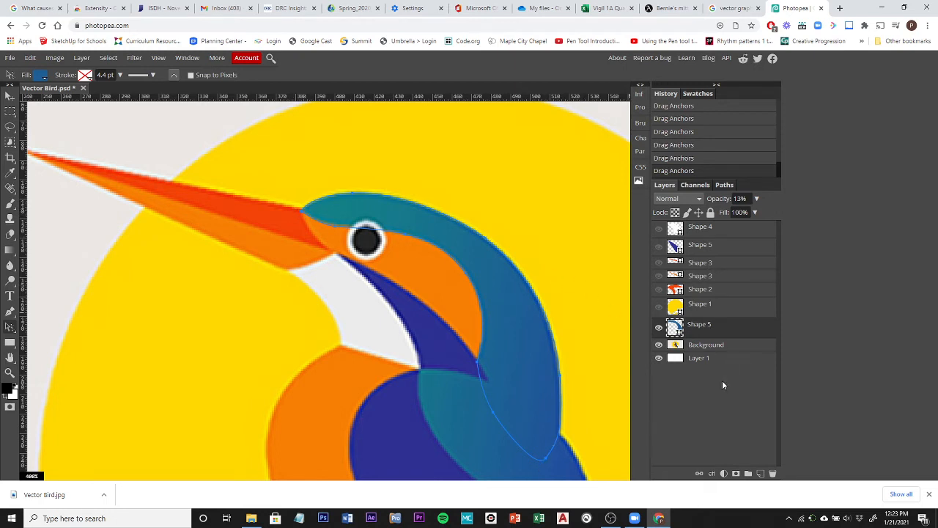
Step: Set the head-and-neck shape's opacity to 100% and hide the Background reference layer
left_click(757, 199)
left_click_drag(715, 213, 792, 220)
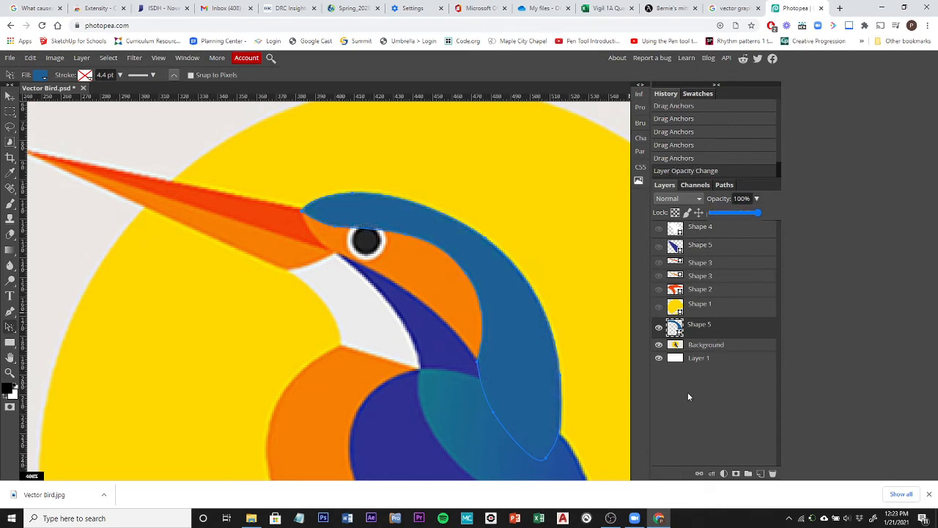
left_click(659, 347)
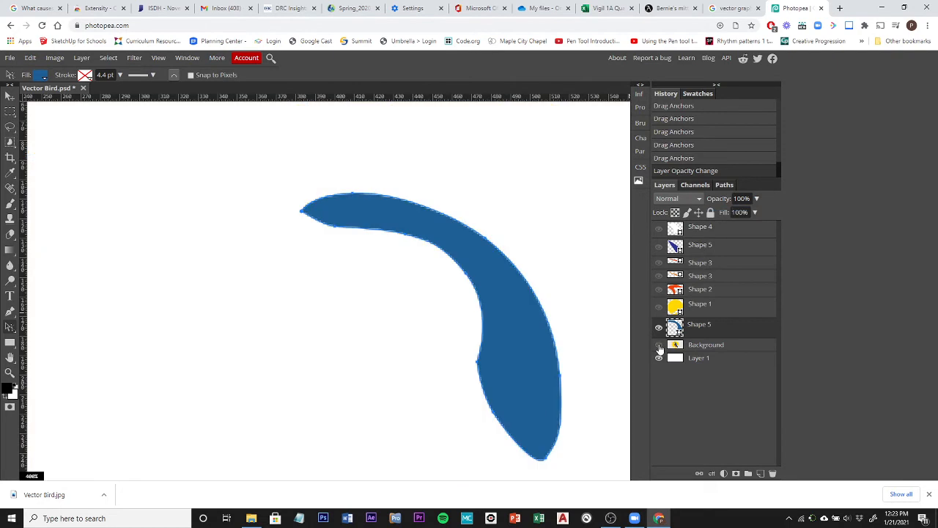
Step: Move the head-and-neck layer to the top of the stack and show the yellow circle, white throat and dark blue stripe layers
left_click(660, 308)
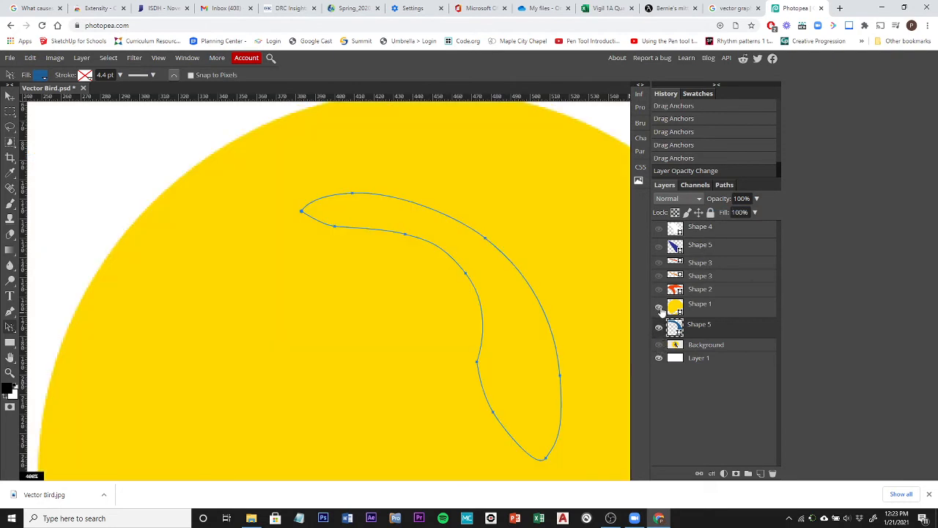
left_click_drag(699, 332, 698, 220)
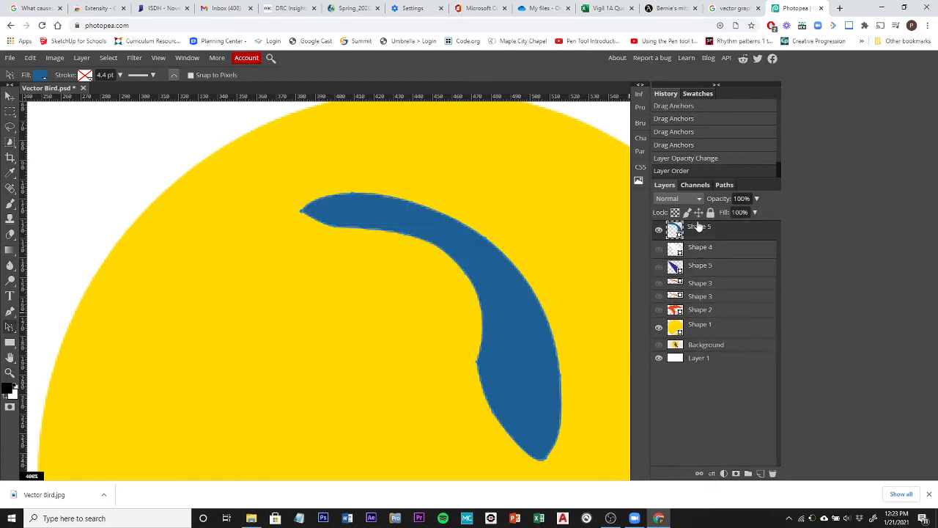
left_click(696, 253)
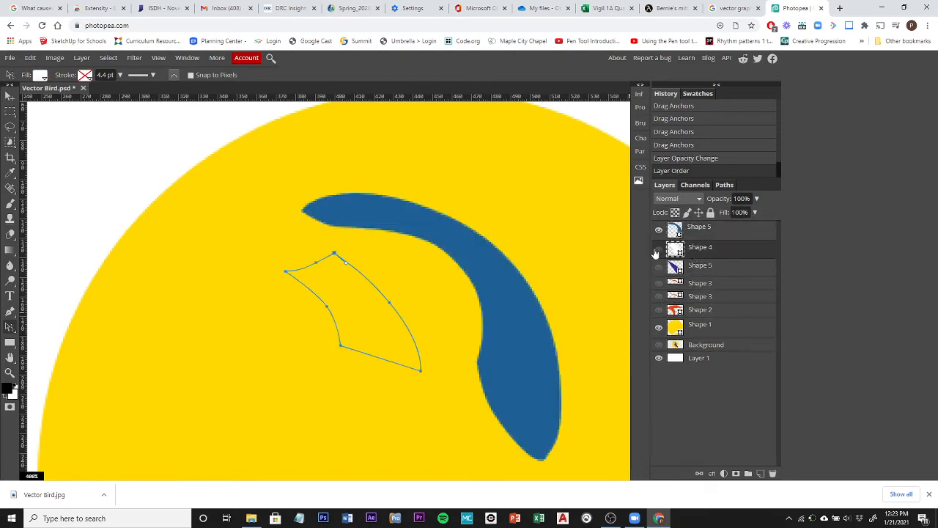
left_click(658, 250)
left_click(659, 271)
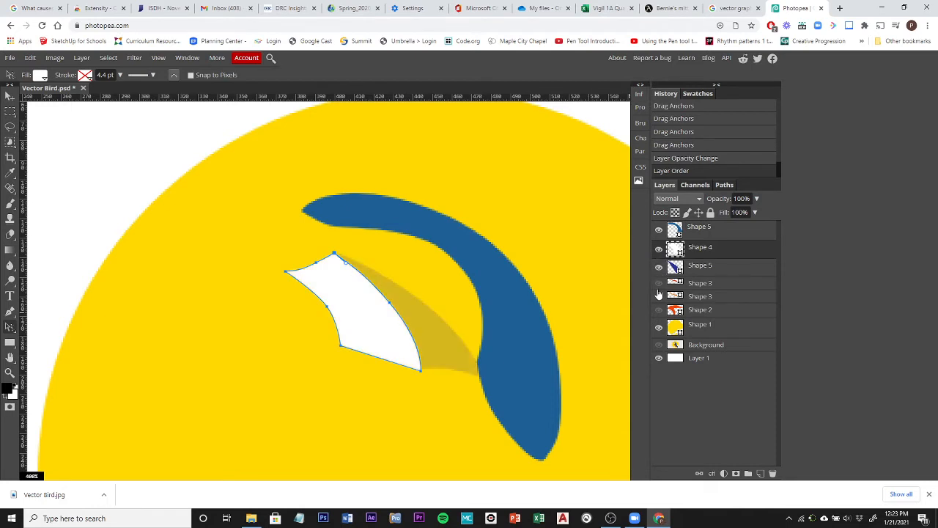
Step: Set the dark blue Shape 5 layer's opacity to 100% and show the two Shape 3 beak layers and Shape 2
left_click(709, 268)
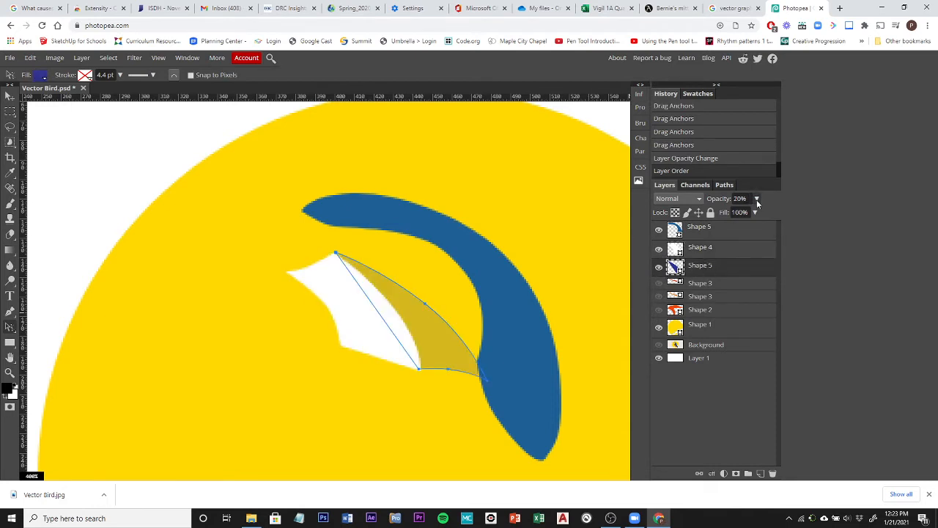
left_click(756, 200)
left_click_drag(722, 217, 768, 215)
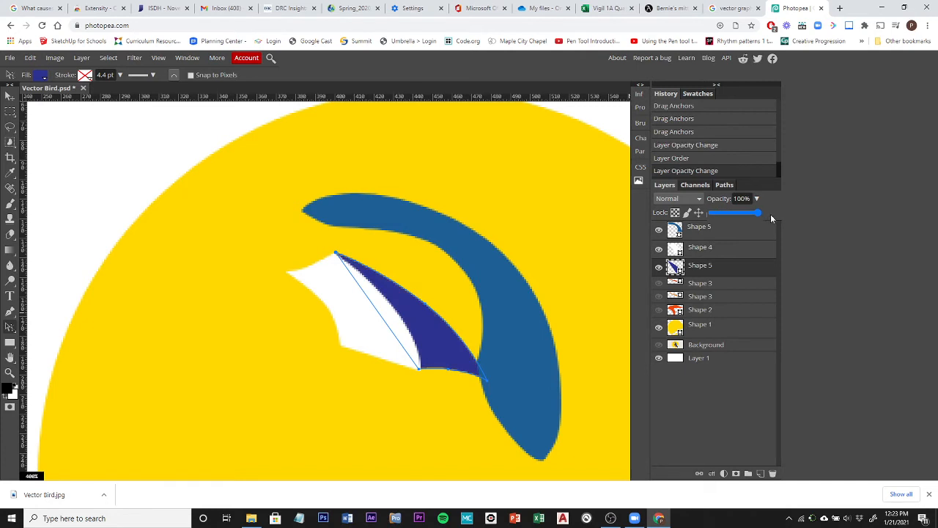
left_click(660, 284)
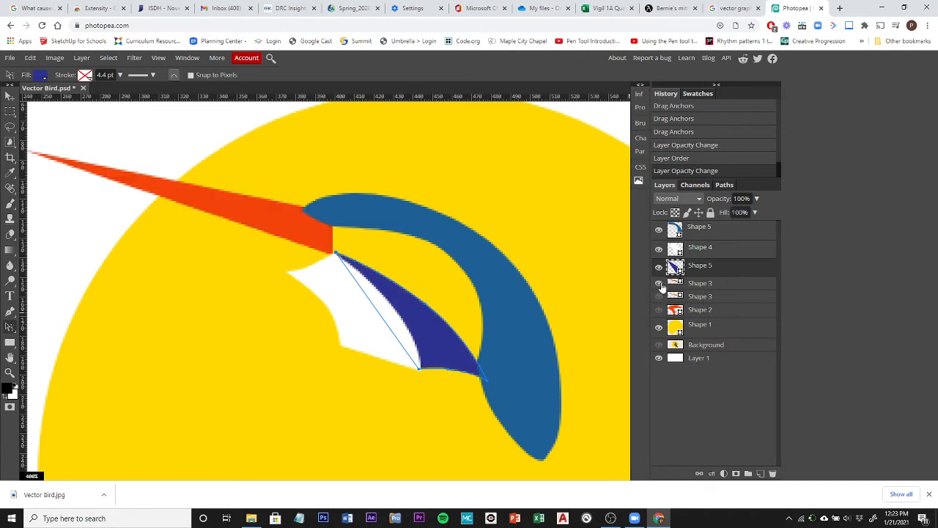
left_click(659, 297)
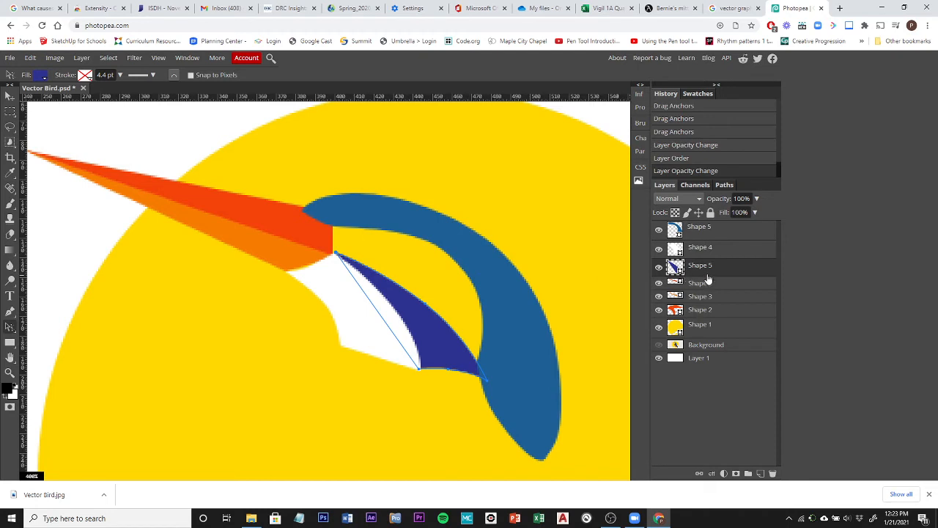
Step: Show the Background reference layer and hide all the shape layers above it
left_click(659, 345)
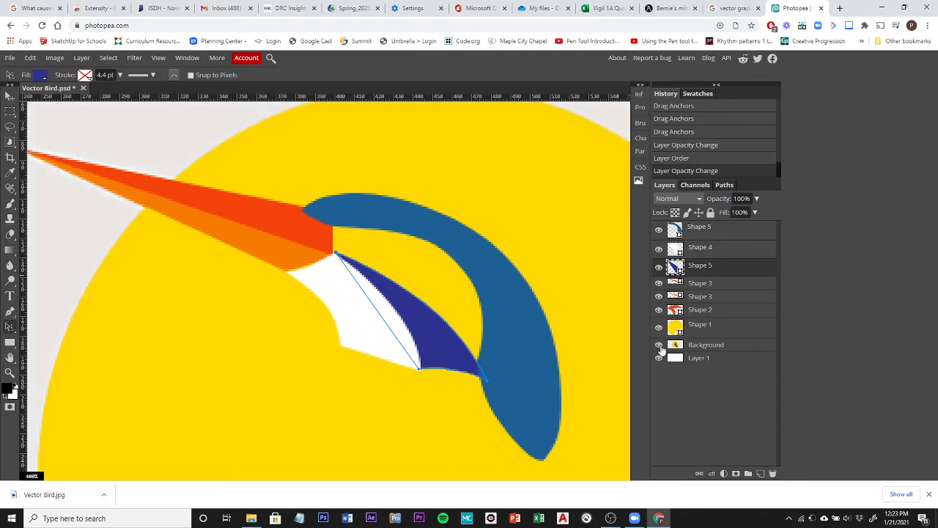
left_click(660, 328)
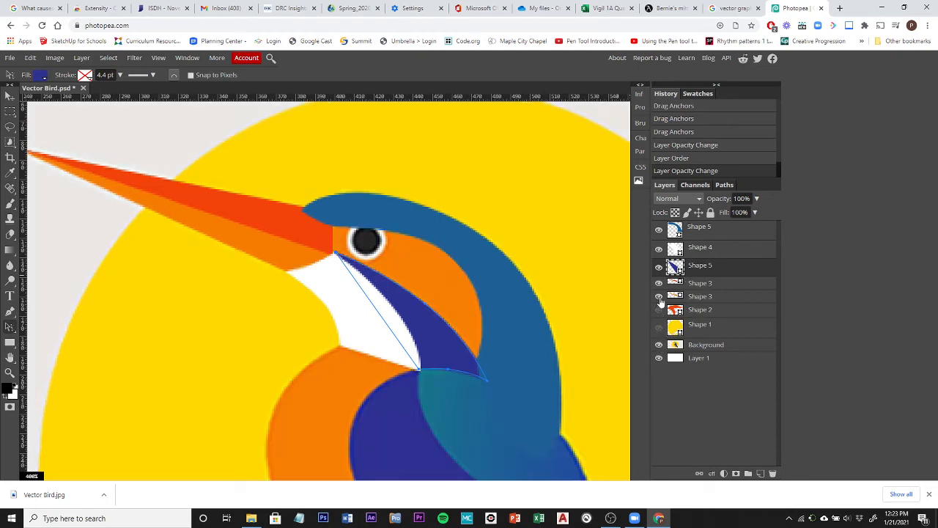
left_click(659, 297)
left_click(659, 283)
left_click(659, 267)
left_click(659, 249)
left_click(659, 229)
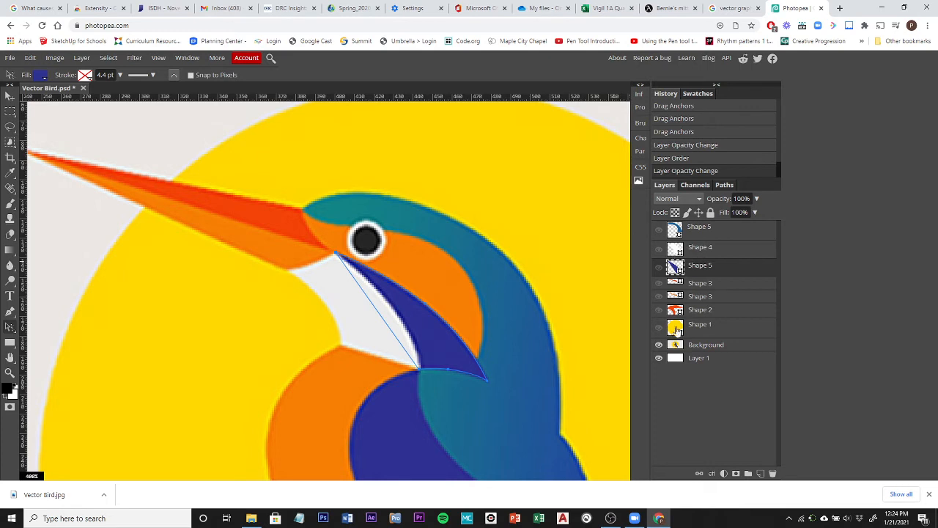
Step: Select the Background layer and set the shape fill to the orange sampled from the bird's cheek patch
left_click(701, 349)
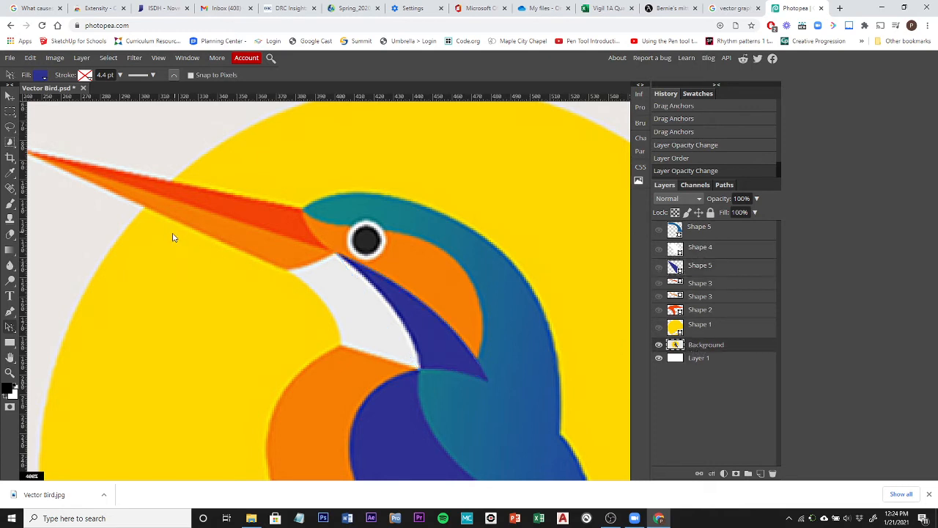
left_click(41, 76)
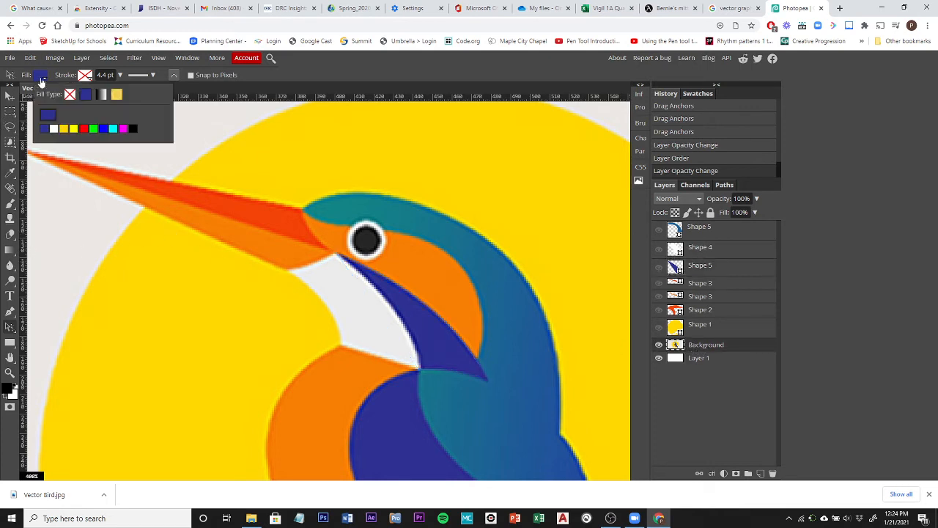
left_click(47, 116)
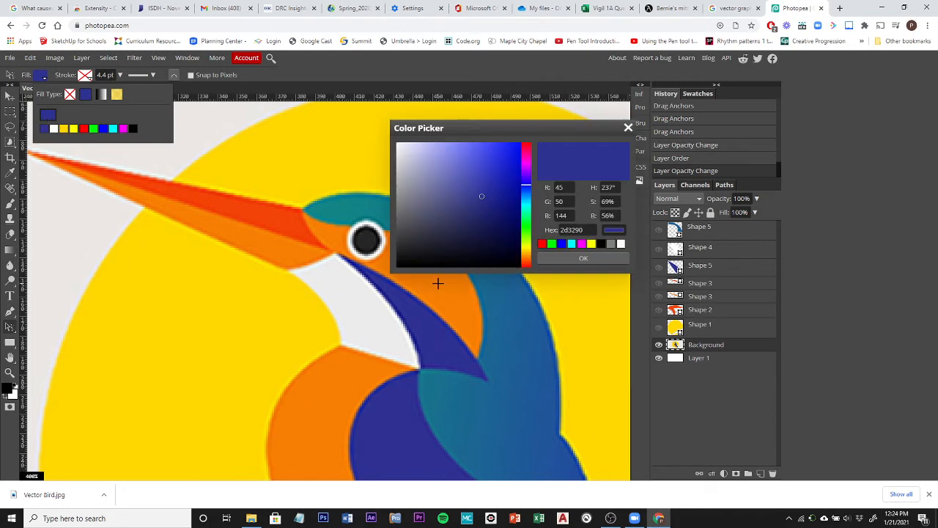
left_click(441, 285)
left_click(555, 260)
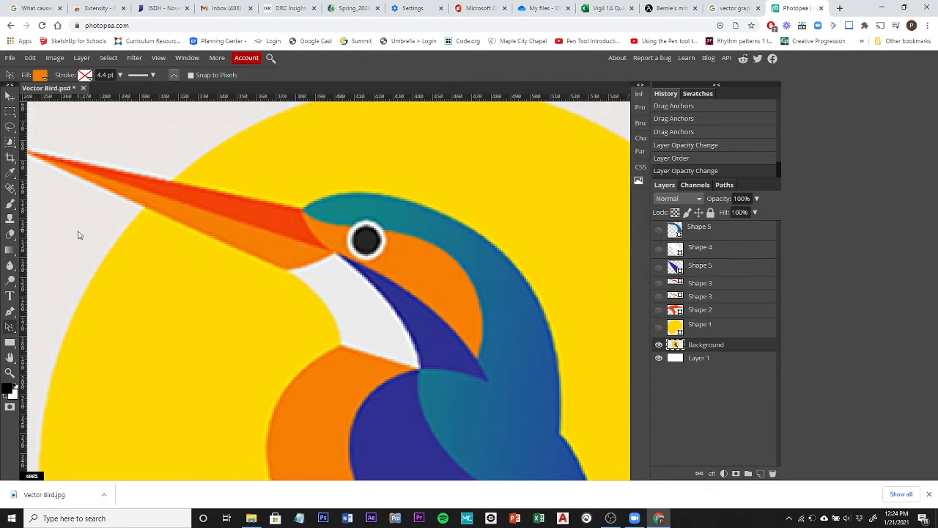
Step: Trace the orange cheek patch with the Pen tool along its lower edge to the rear tip and curve up its back edge
left_click(14, 312)
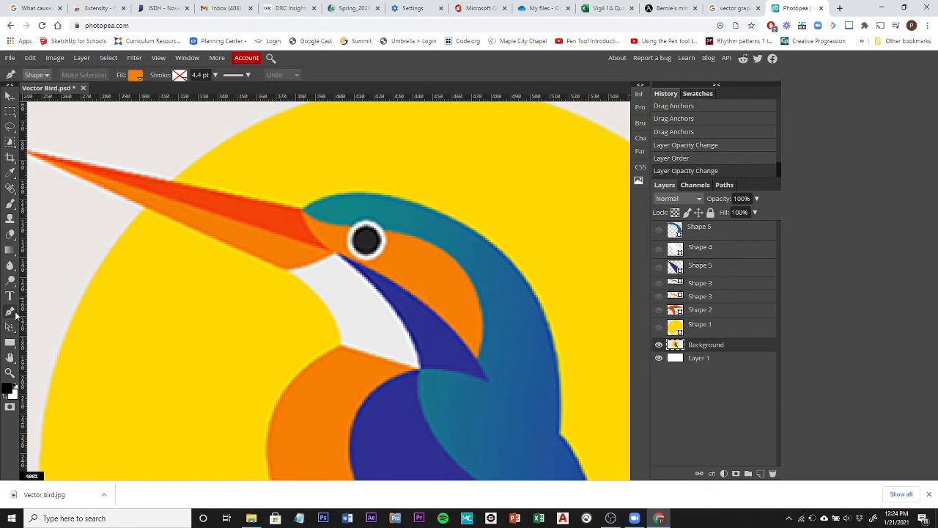
left_click(370, 273)
left_click(394, 291)
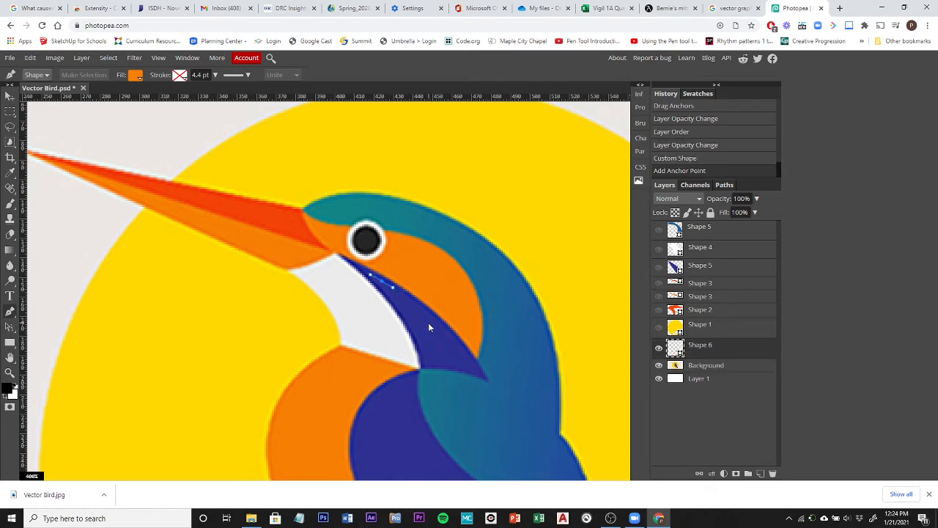
left_click(429, 321)
left_click(445, 336)
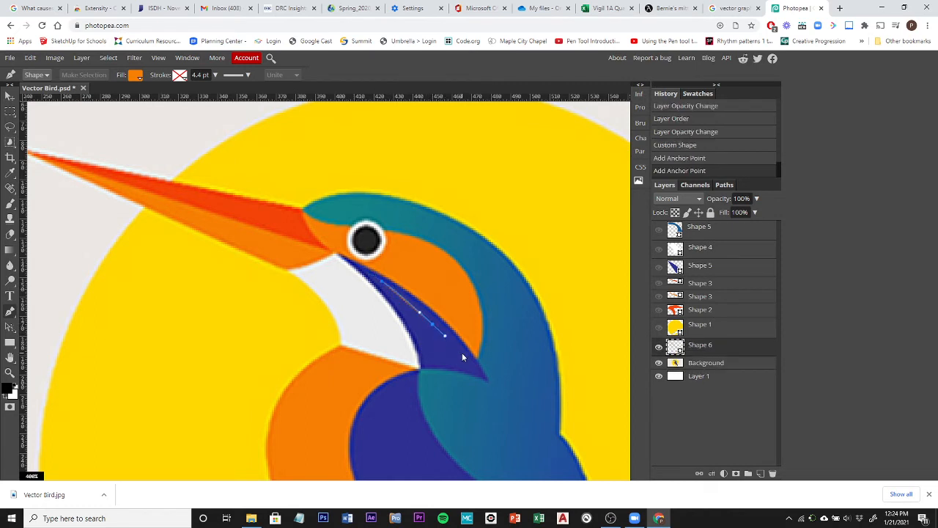
left_click(456, 349)
left_click(464, 356)
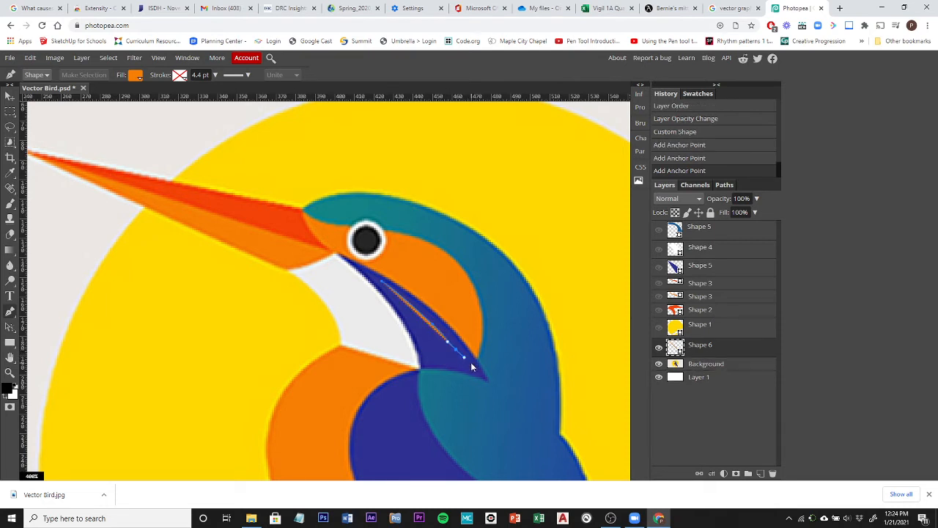
left_click(470, 362)
left_click(474, 366)
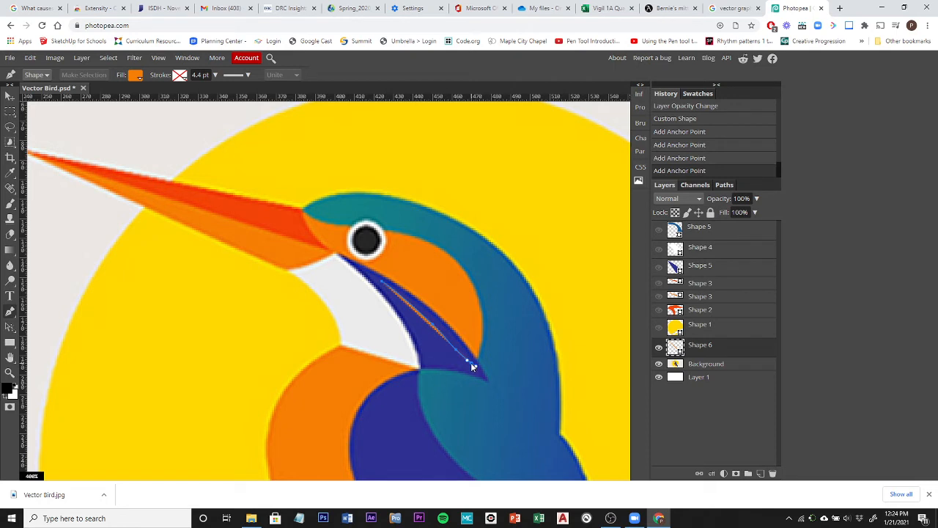
left_click(471, 362)
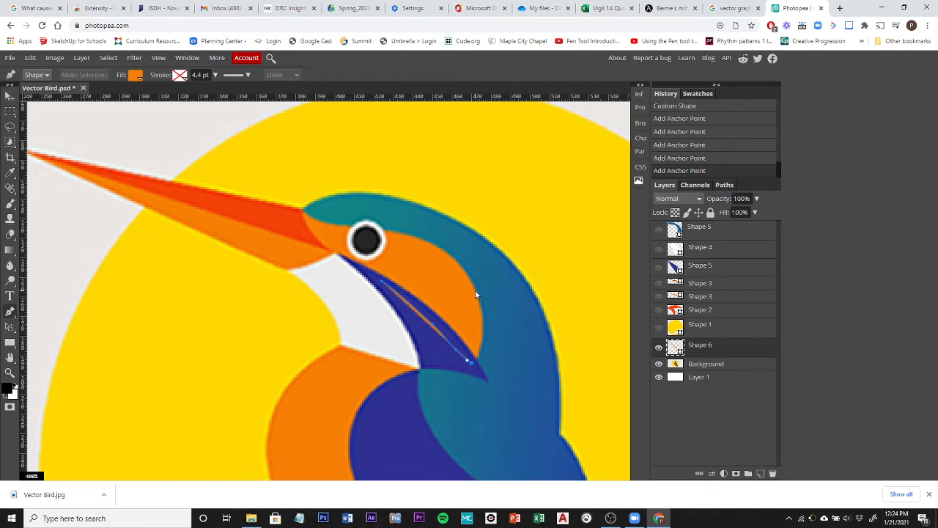
left_click_drag(475, 291, 458, 243)
Step: Lower the new orange cheek shape's layer opacity to 23%
left_click(757, 198)
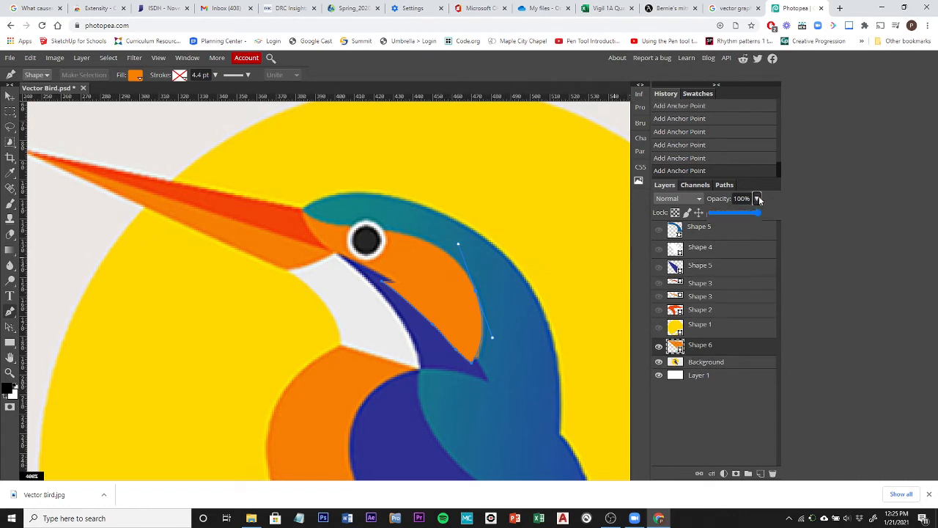
left_click_drag(758, 213, 725, 217)
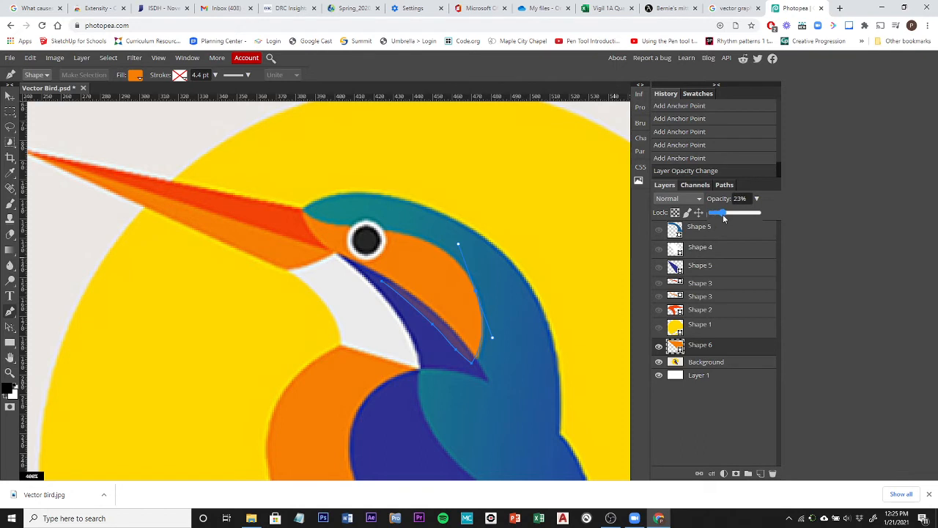
left_click(415, 237)
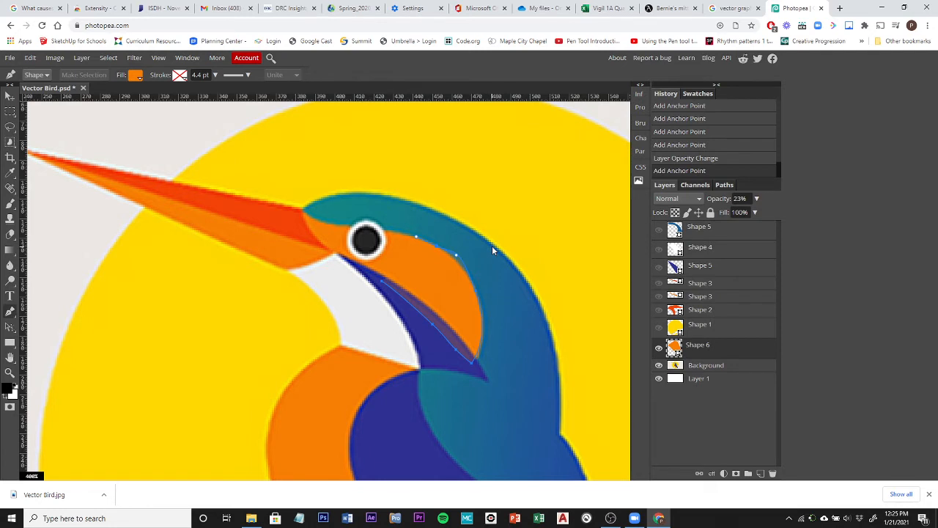
key("ctrl+z")
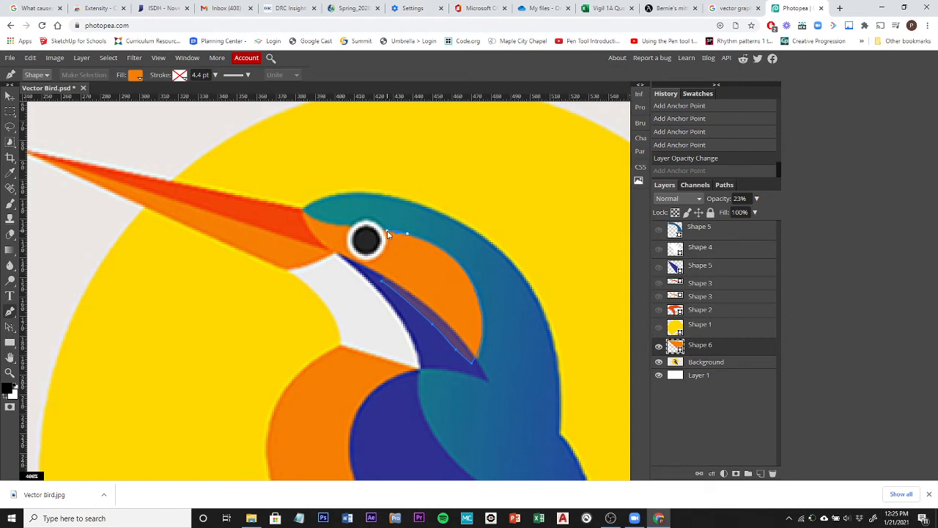
Step: Trace the cheek patch's upper edge past the eye to the beak, follow the beak's base down, and close the path at its starting point
left_click(387, 230)
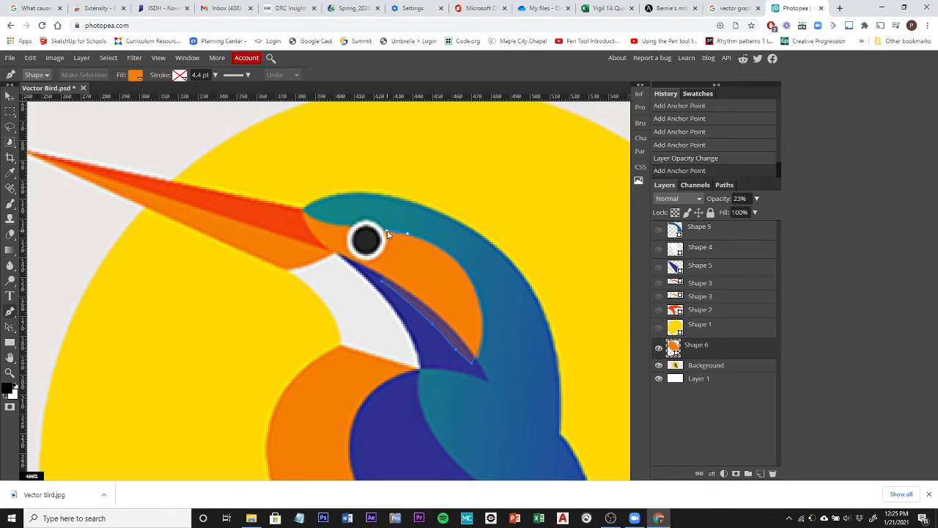
left_click(330, 224)
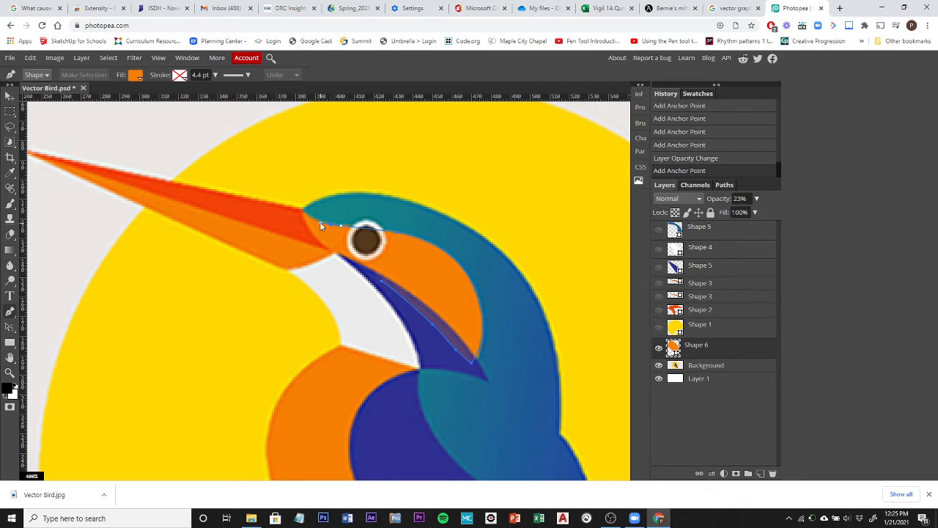
left_click(320, 222)
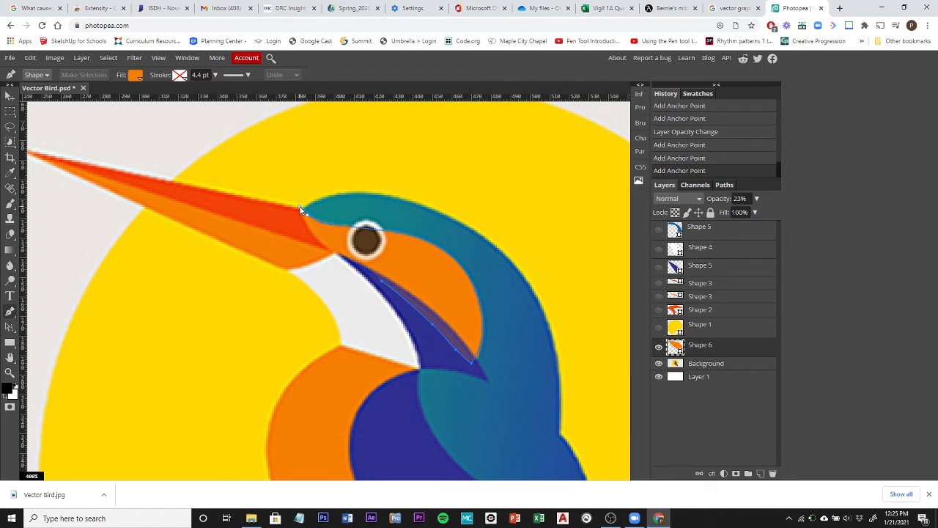
left_click(299, 210)
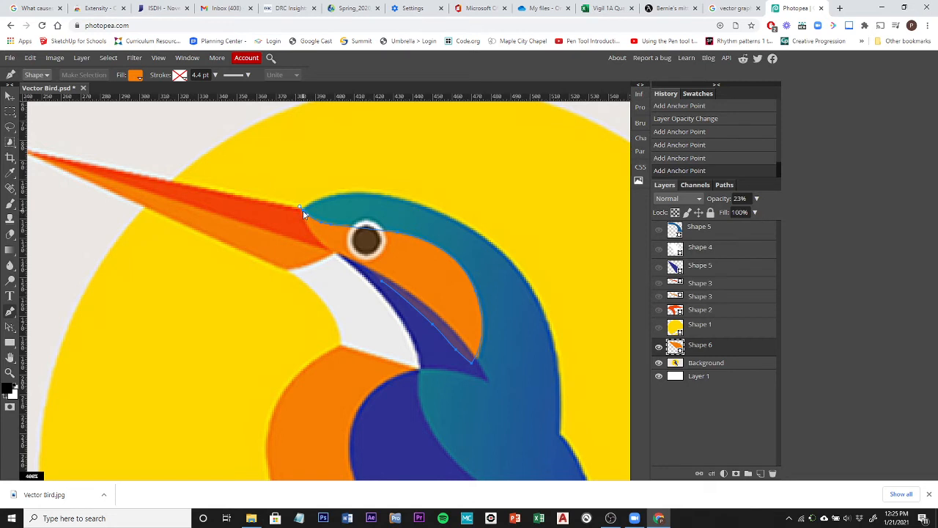
left_click(303, 212)
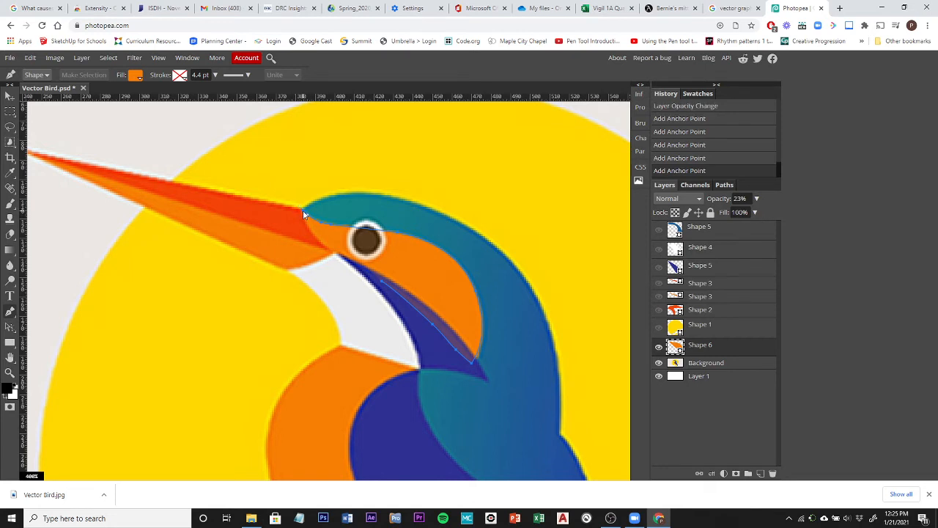
left_click_drag(314, 235, 317, 240)
left_click(324, 244)
left_click(382, 280)
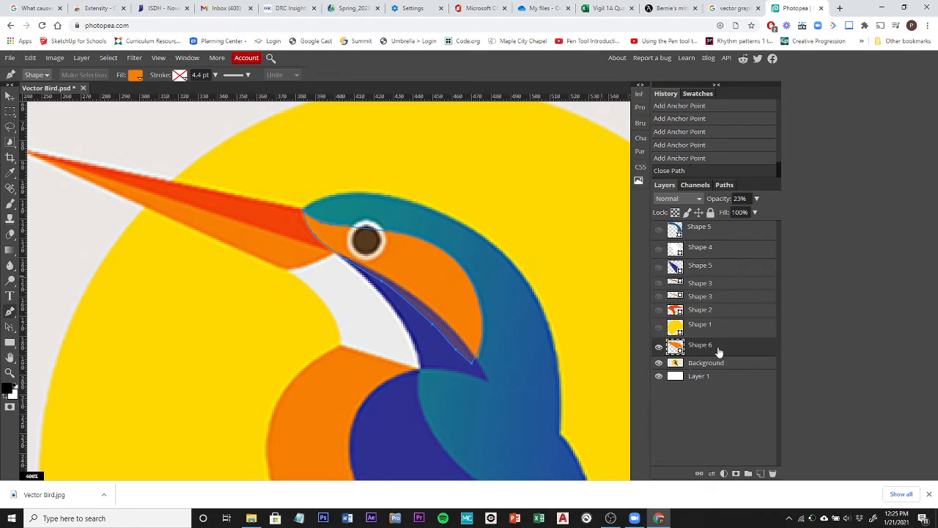
Step: Move the Shape 6 layer above the dark blue Shape 5 and show the dark blue, white and blue head shape layers
left_click_drag(719, 351, 724, 264)
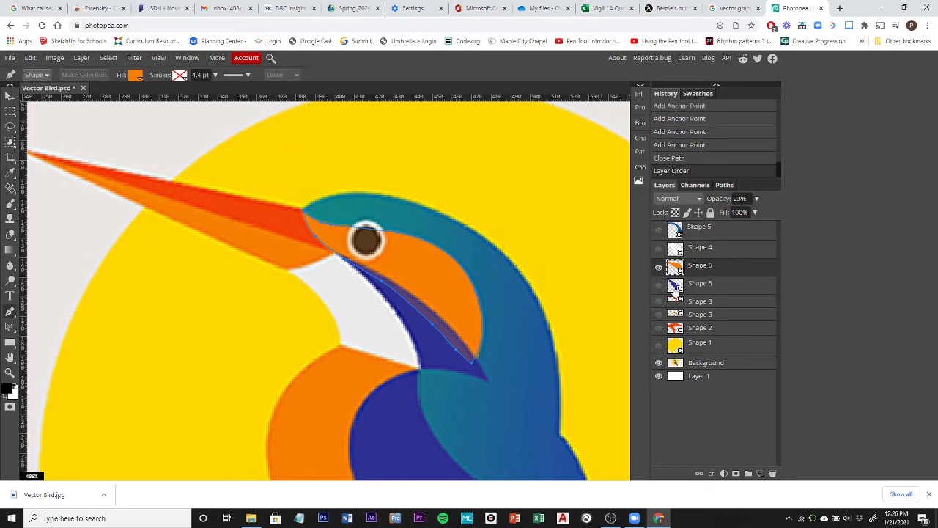
left_click(659, 286)
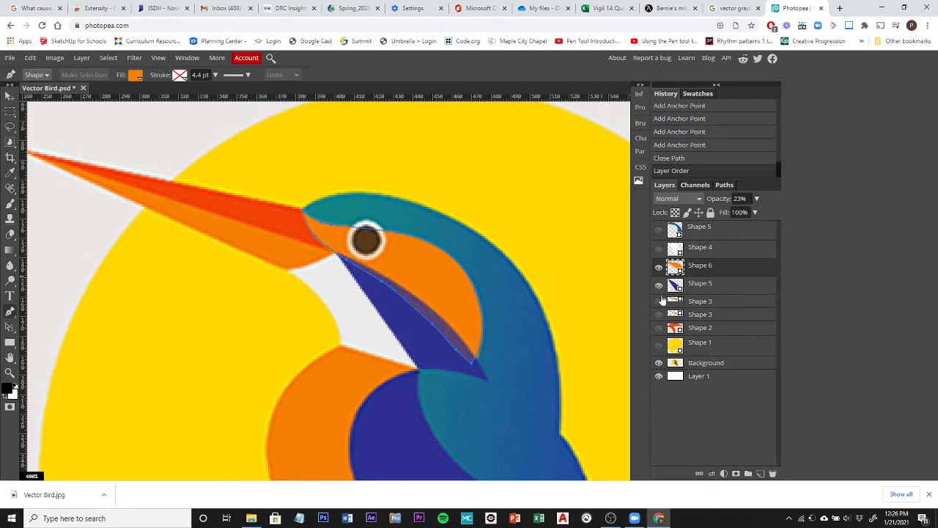
left_click(659, 249)
left_click(659, 232)
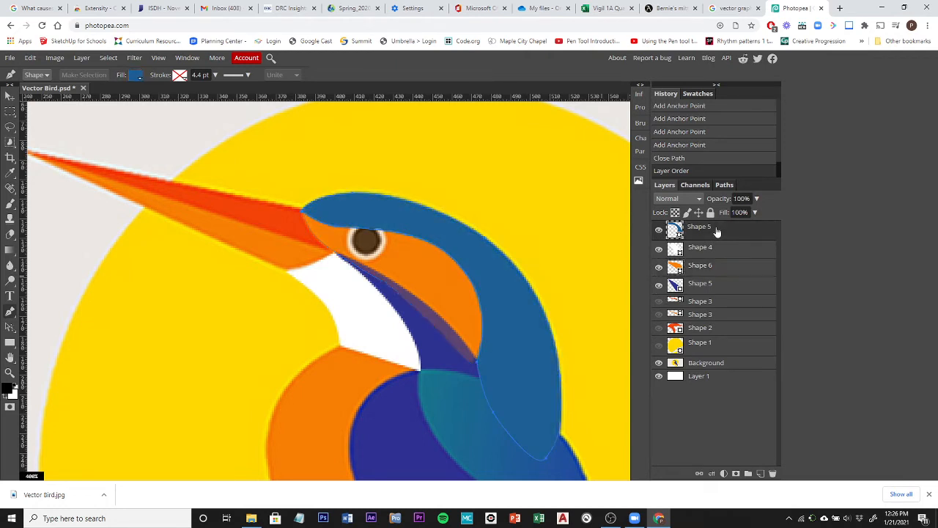
left_click(673, 230)
Step: Hide the Background reference layer and show the yellow circle on Shape 1, keeping the white Layer 1 shown
left_click(659, 363)
left_click(659, 376)
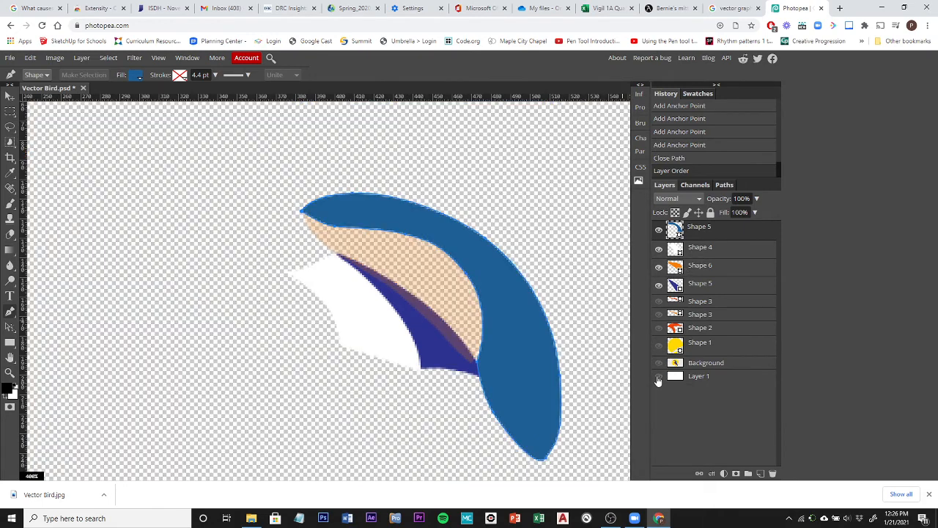
left_click(658, 377)
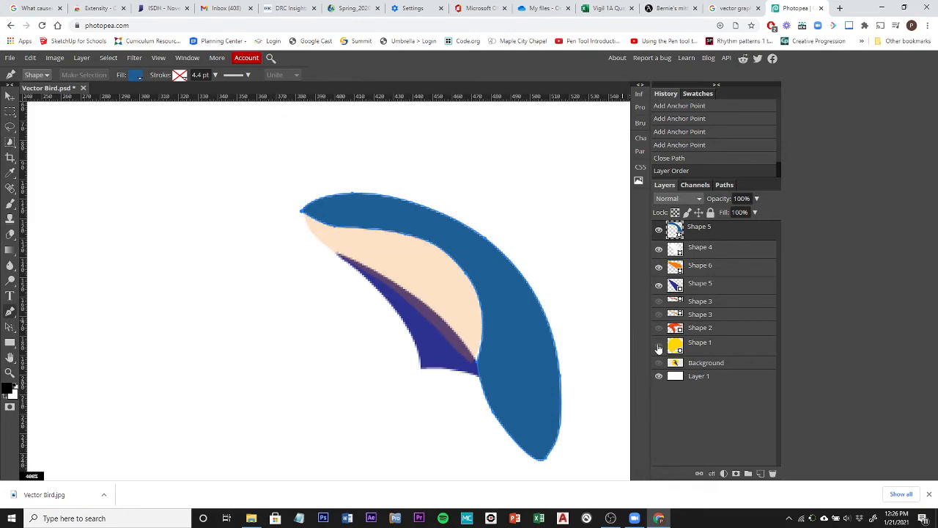
left_click(658, 345)
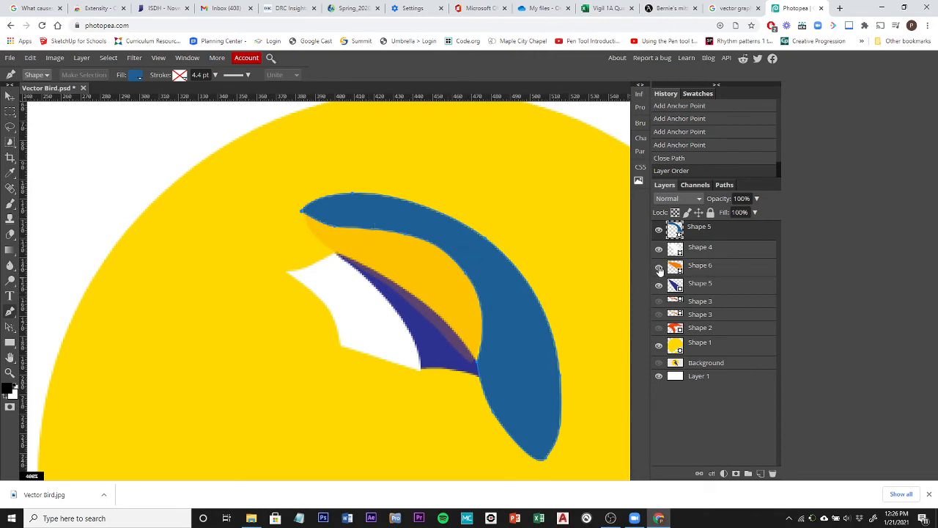
Step: Set the opacity of the orange Shape 6 layer to 100%
left_click(717, 272)
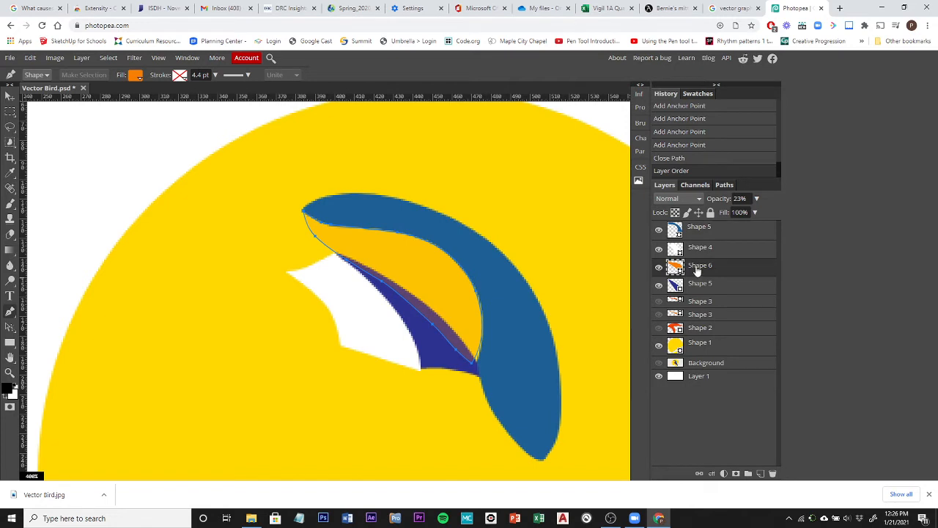
left_click(757, 199)
left_click_drag(723, 214, 761, 213)
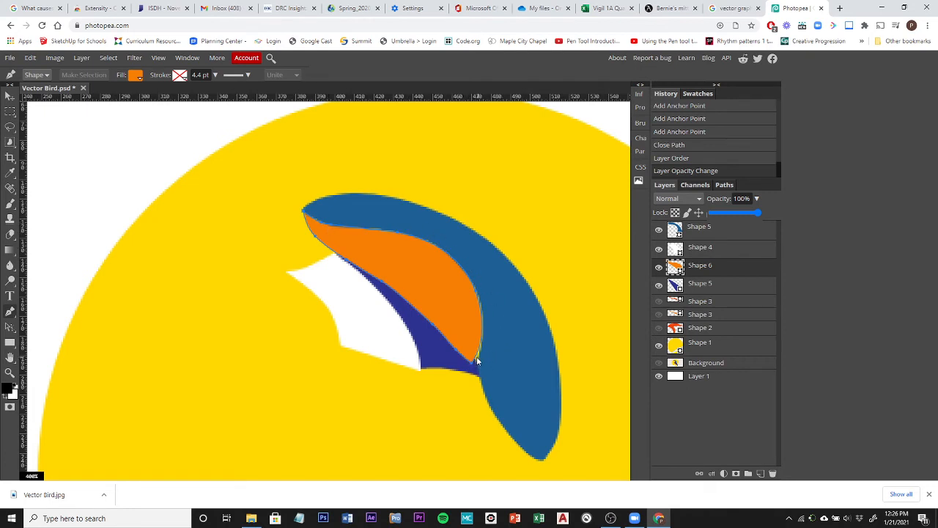
Step: Adjust the light blue head shape's inner edge by nudging its lower corner anchor left and its upper edge anchor slightly down
left_click(709, 230)
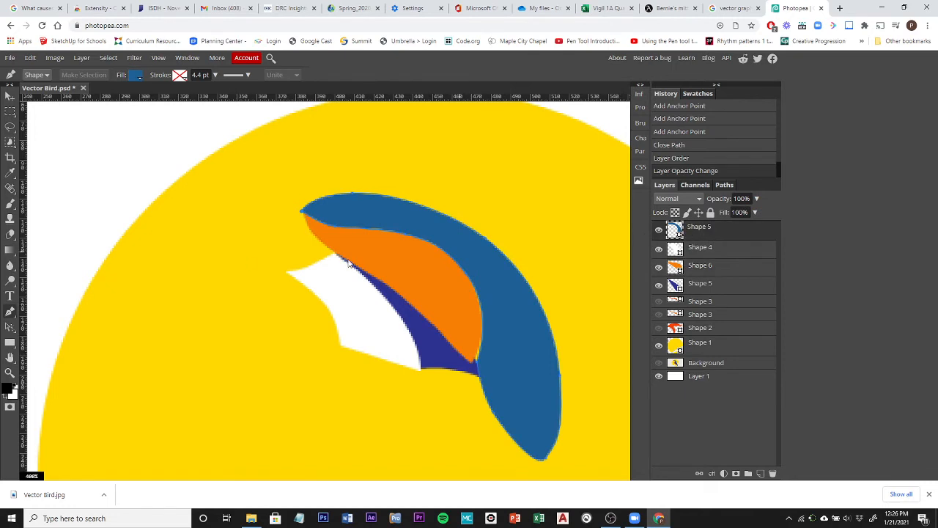
left_click(9, 326)
left_click(53, 343)
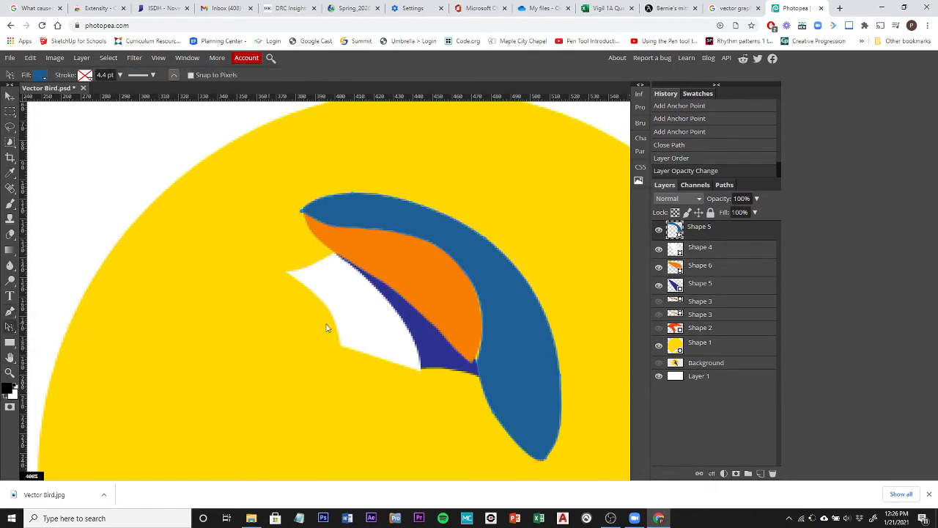
left_click_drag(475, 360, 471, 359)
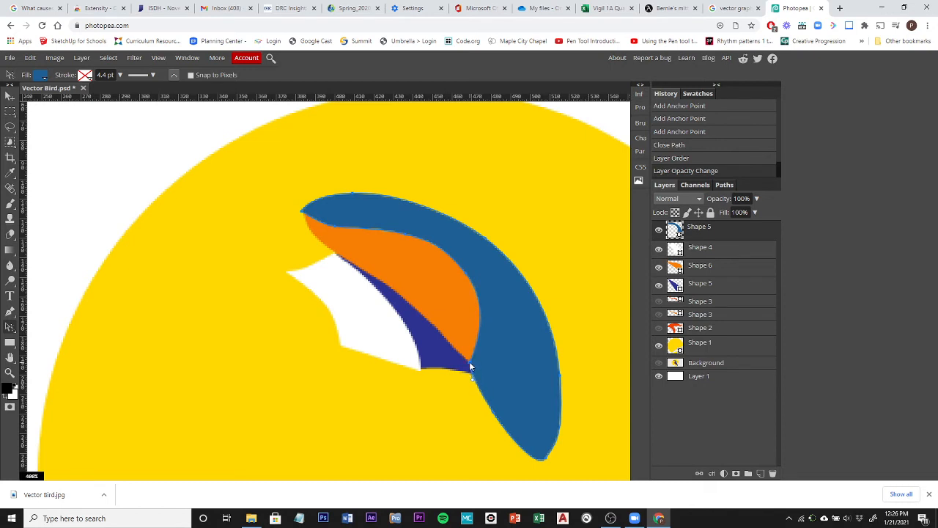
left_click(471, 366)
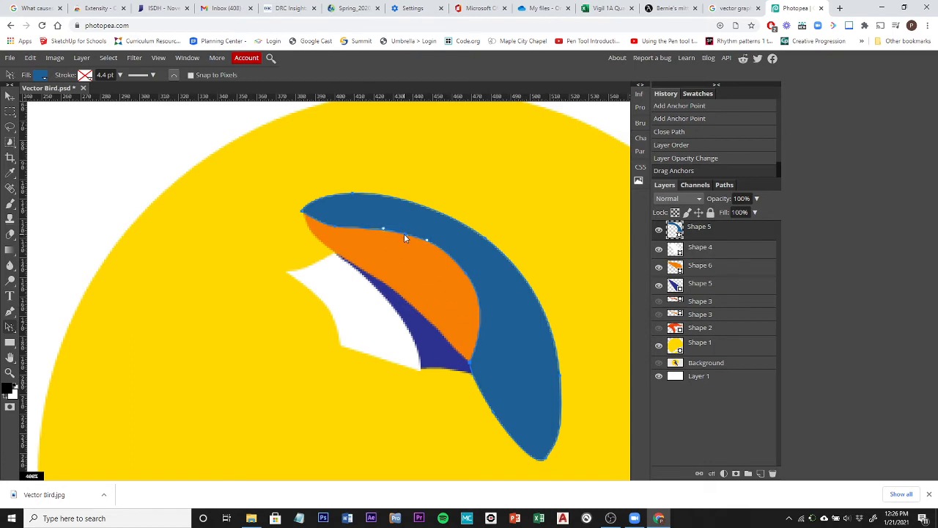
left_click_drag(404, 233, 404, 235)
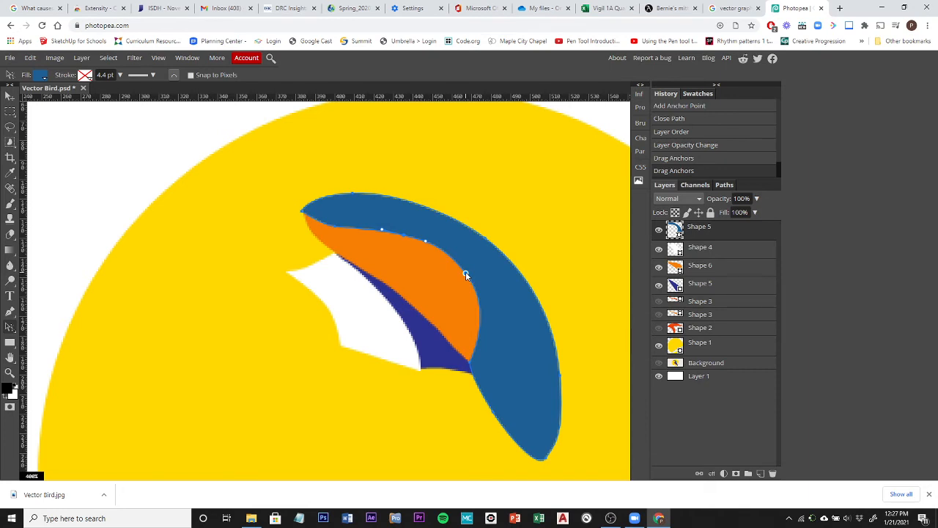
Step: Nudge the orange Shape 6 cheek patch's upper and rear edge anchors so its outline sits beneath the blue head shape
left_click(709, 270)
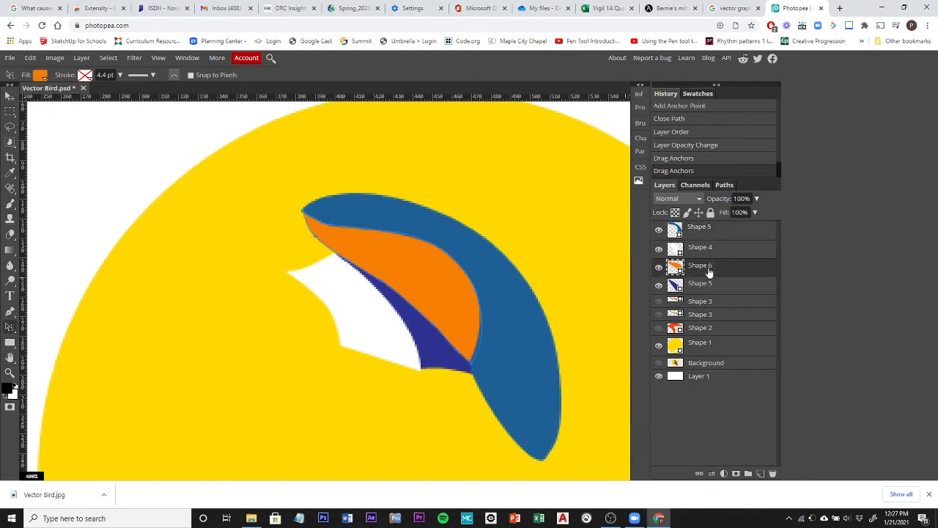
left_click(396, 232)
left_click(397, 233)
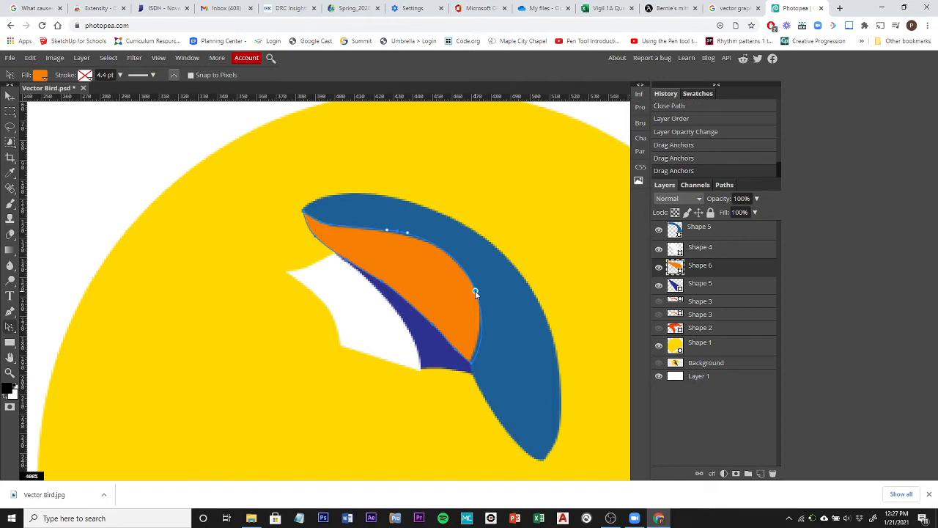
left_click(475, 292)
left_click_drag(478, 294, 476, 293)
left_click(476, 294)
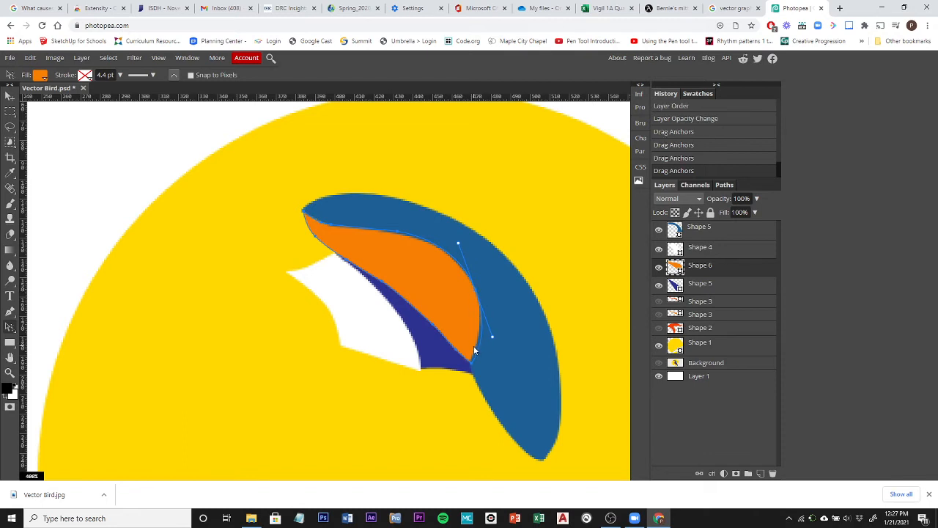
Step: Show the two Shape 3 layers, Shape 2 and the Background reference, and hide the yellow Shape 1 circle
left_click(699, 253)
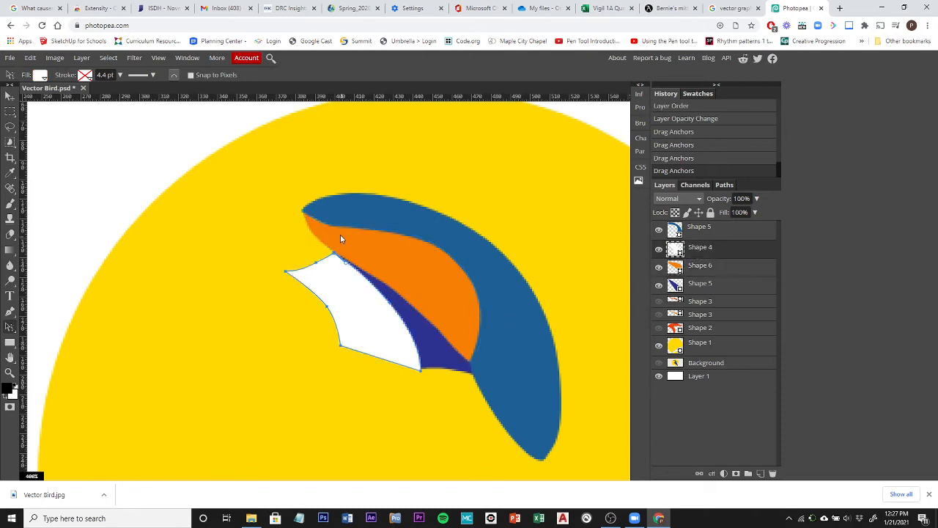
left_click(692, 234)
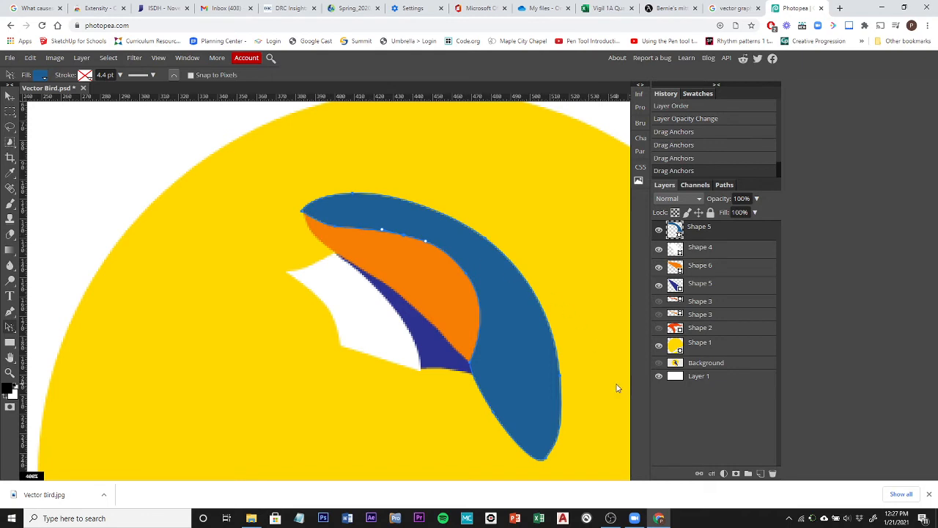
left_click(659, 301)
left_click(659, 314)
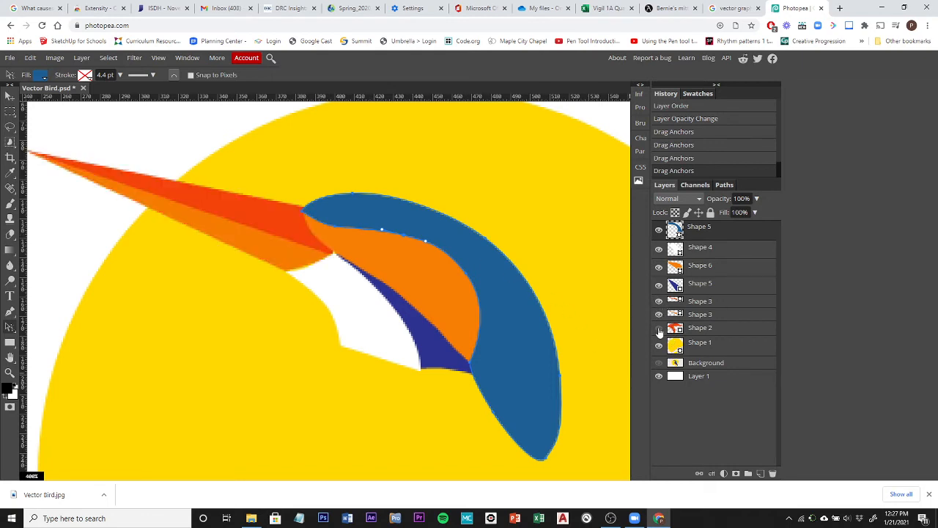
left_click(659, 328)
left_click(659, 365)
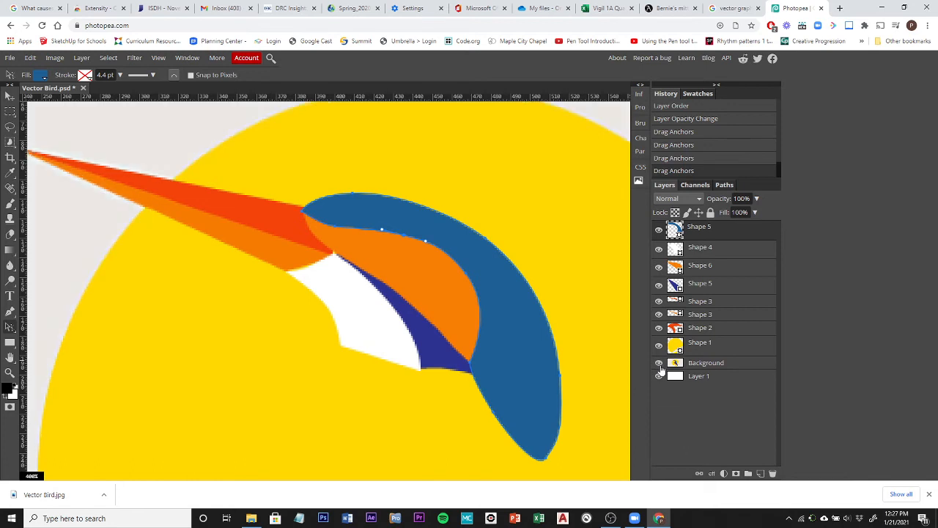
left_click(659, 345)
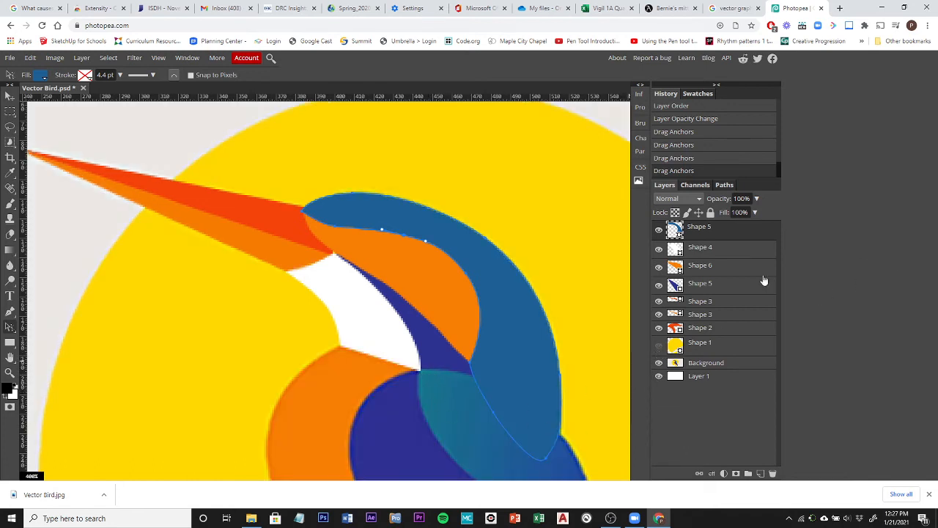
Step: Start a Pen shape above the Background layer, from inside the dark blue wing up to the white patch's lower corner
key("space")
left_click_drag(346, 318, 291, 205)
left_click_drag(379, 336, 306, 243)
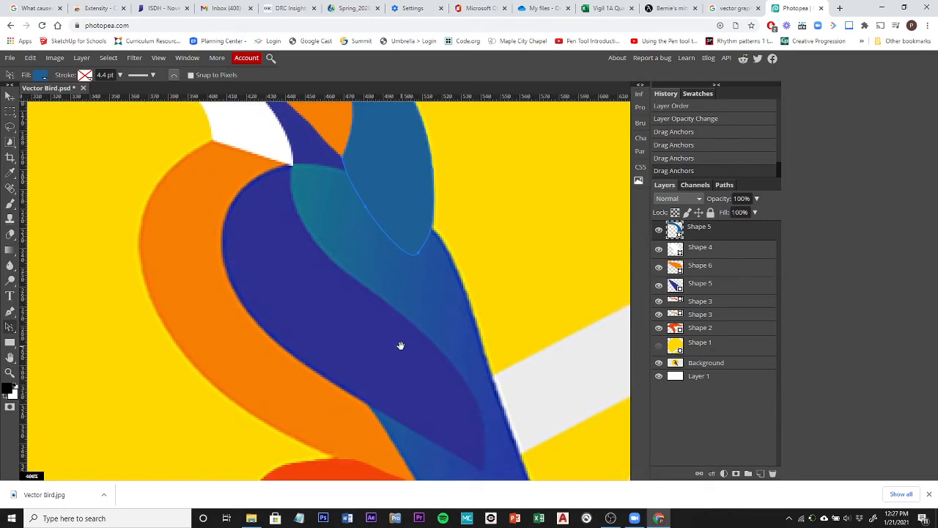
left_click_drag(400, 345, 420, 371)
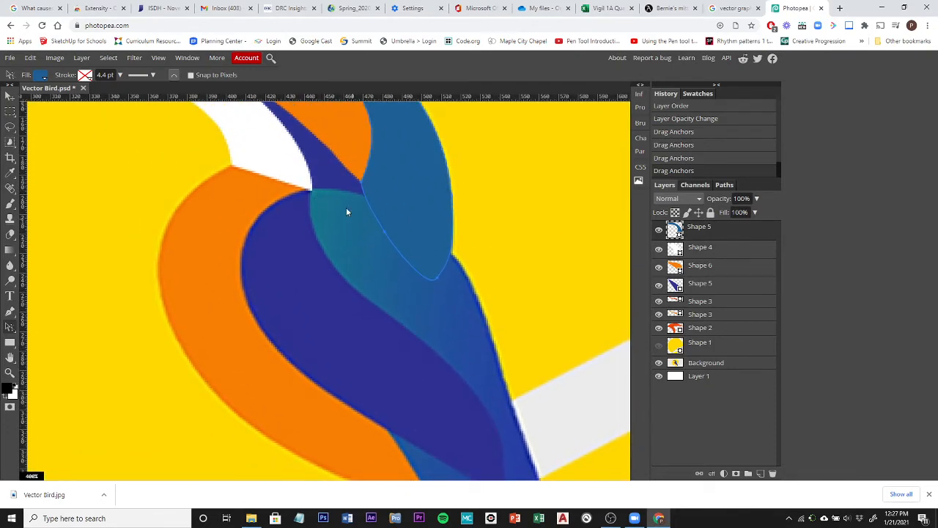
left_click(693, 363)
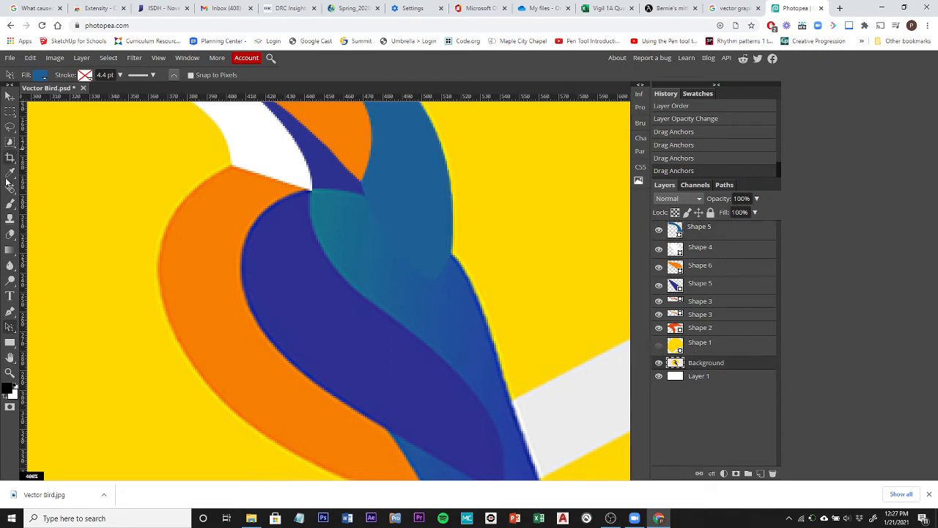
left_click(9, 311)
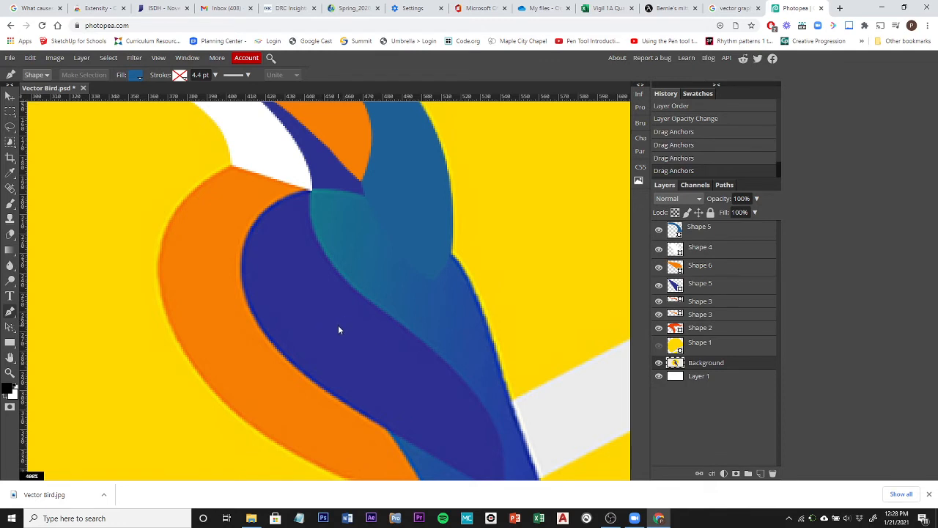
left_click_drag(334, 312, 327, 298)
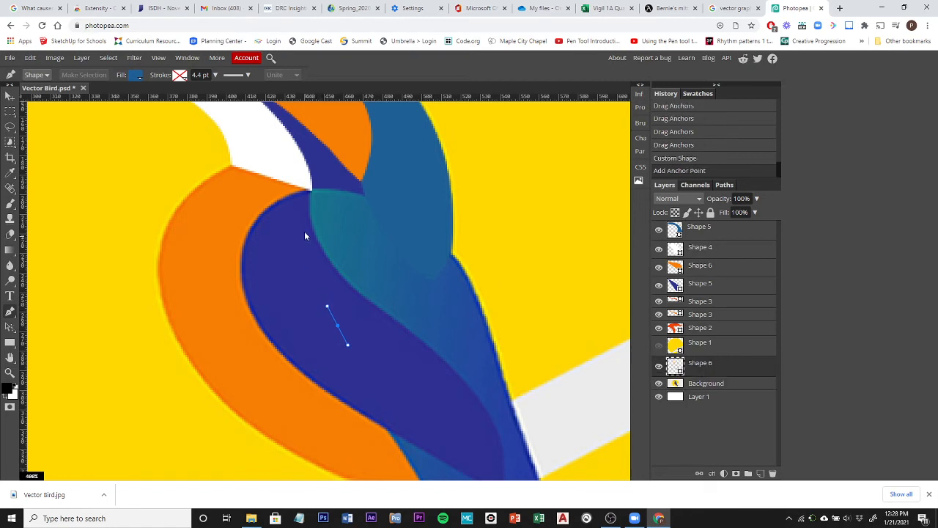
left_click_drag(304, 225, 302, 208)
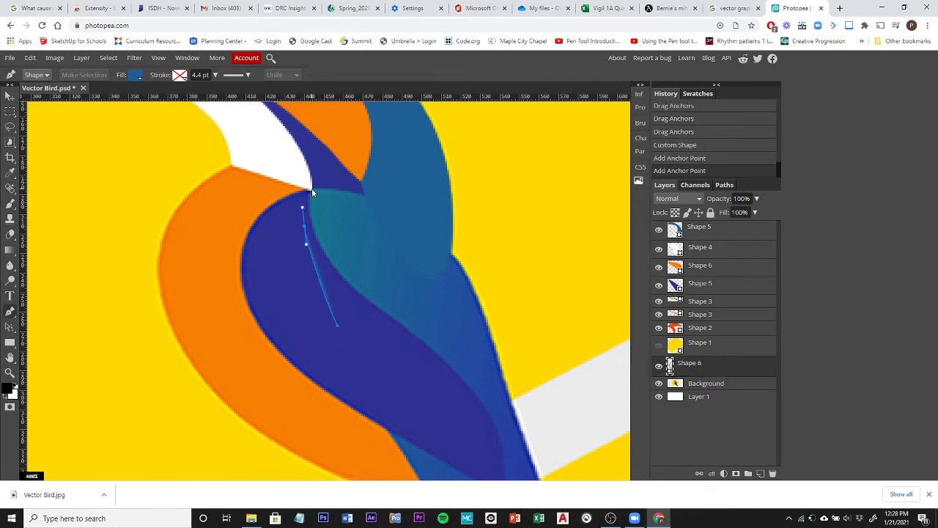
left_click(311, 191)
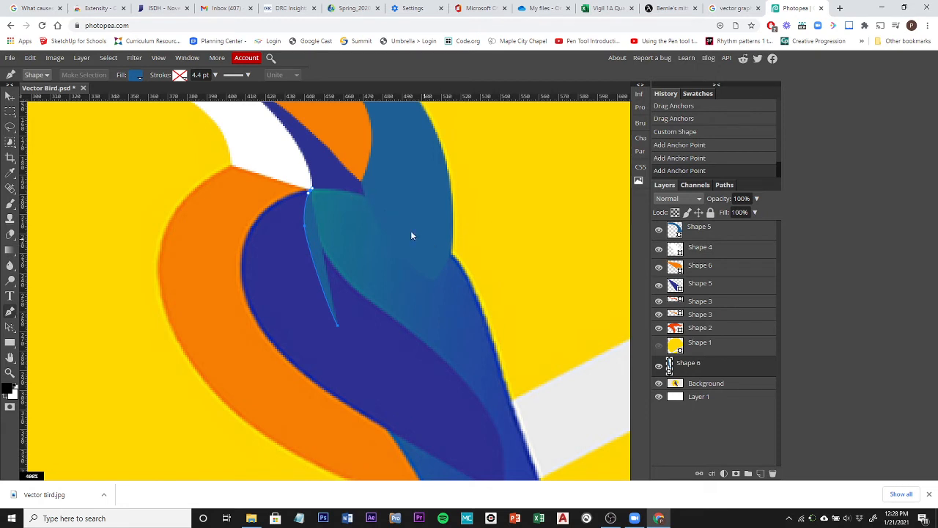
Step: Continue the path across the top of the back and down the bird's outer edge to the tail tip
left_click_drag(362, 196, 397, 210)
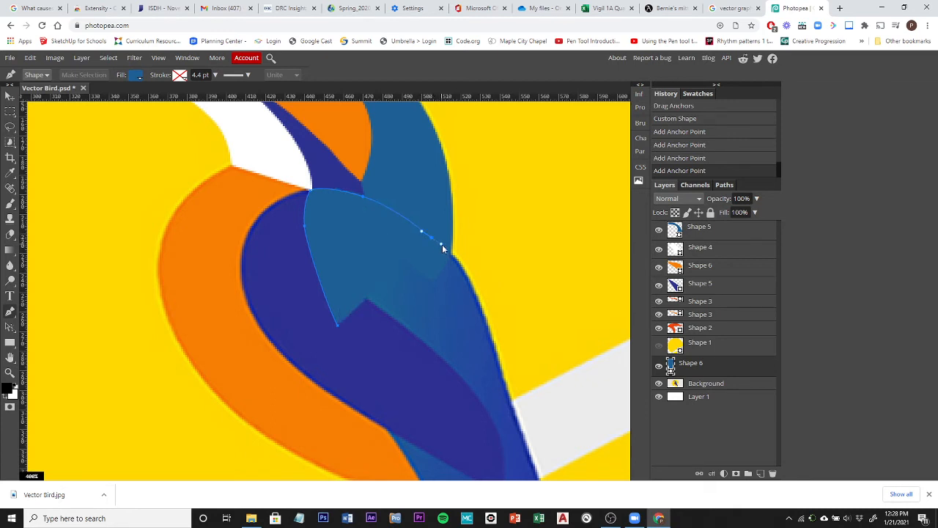
left_click_drag(442, 245, 444, 249)
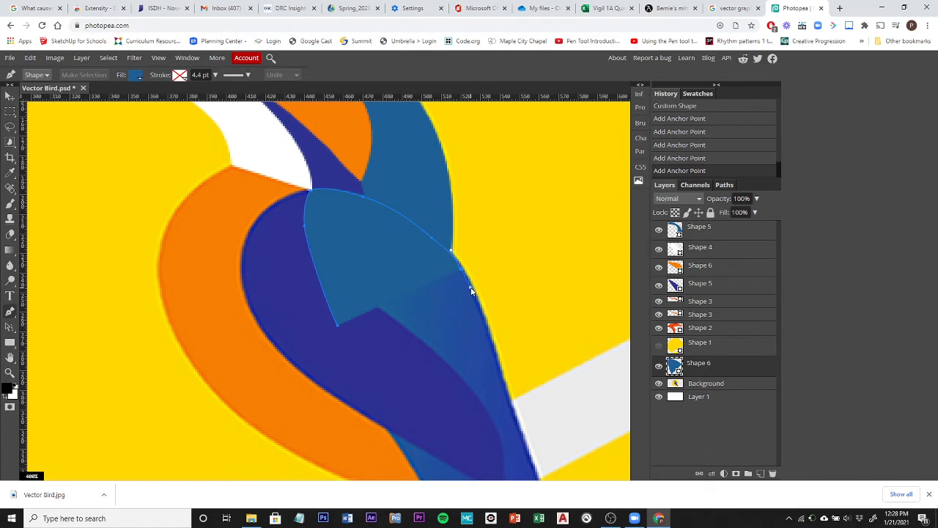
left_click(471, 287)
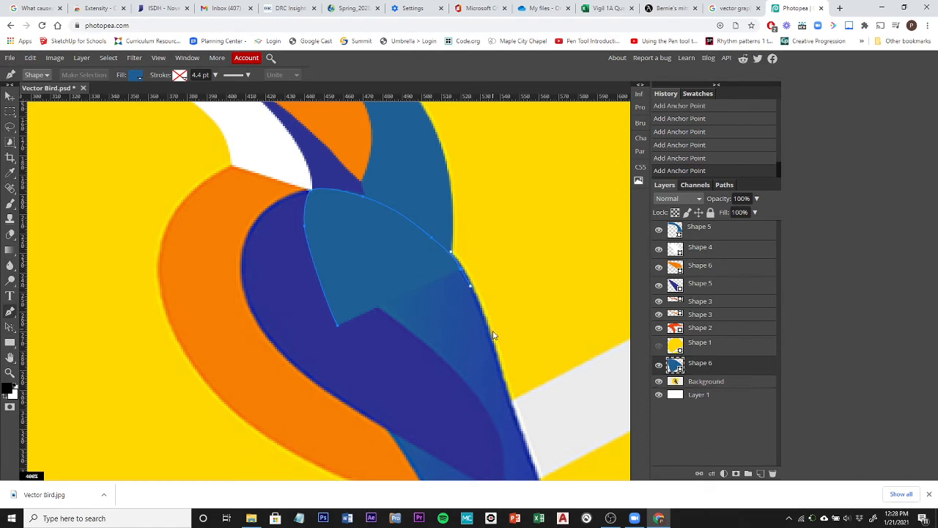
left_click_drag(497, 361, 535, 466)
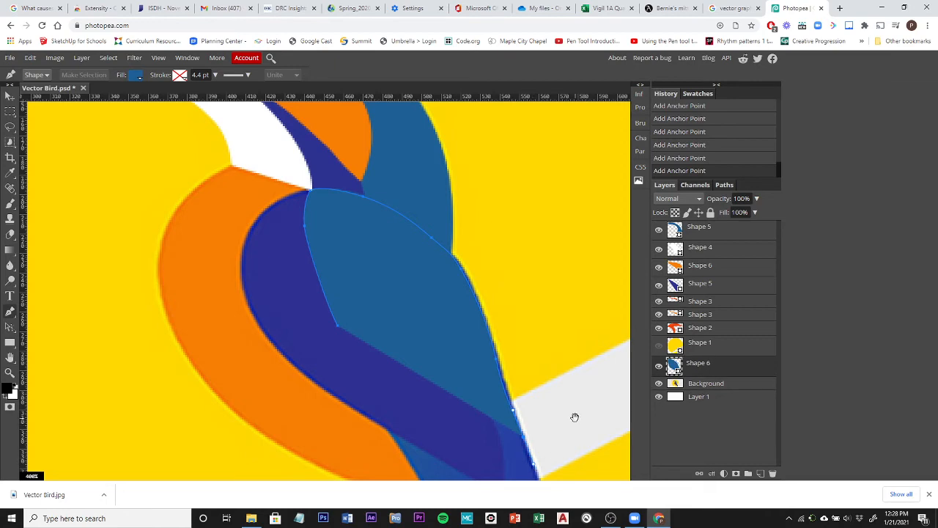
left_click_drag(574, 415, 364, 195)
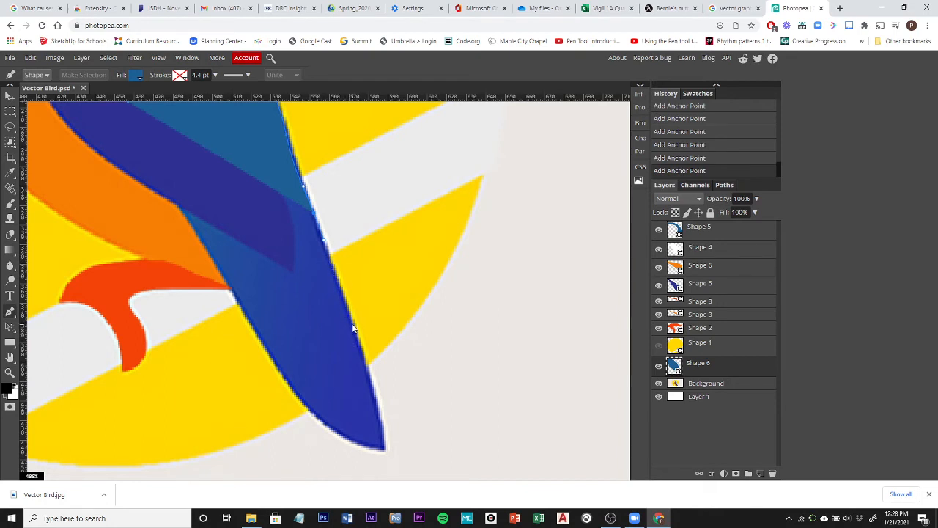
left_click_drag(352, 331, 358, 357)
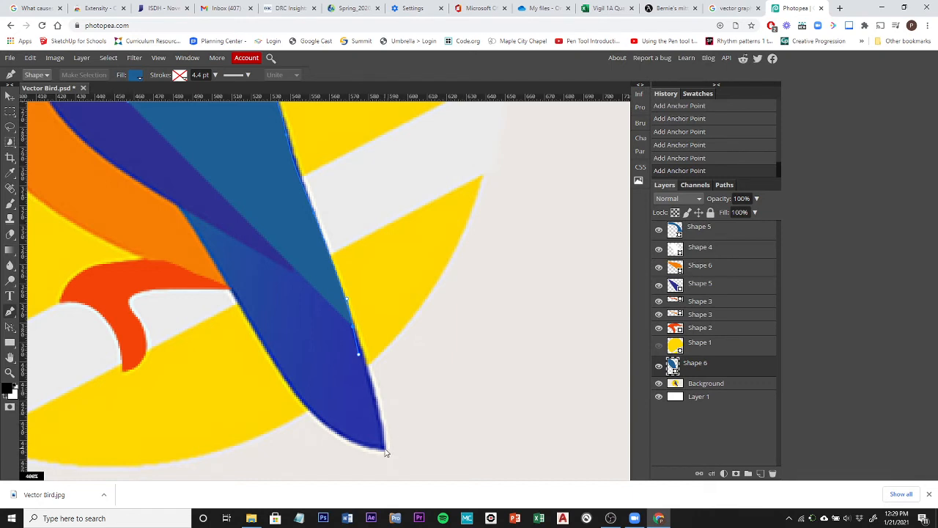
mouse_move(387, 453)
left_mouse_down()
mouse_move(384, 497)
mouse_move(393, 446)
mouse_move(396, 455)
left_mouse_up()
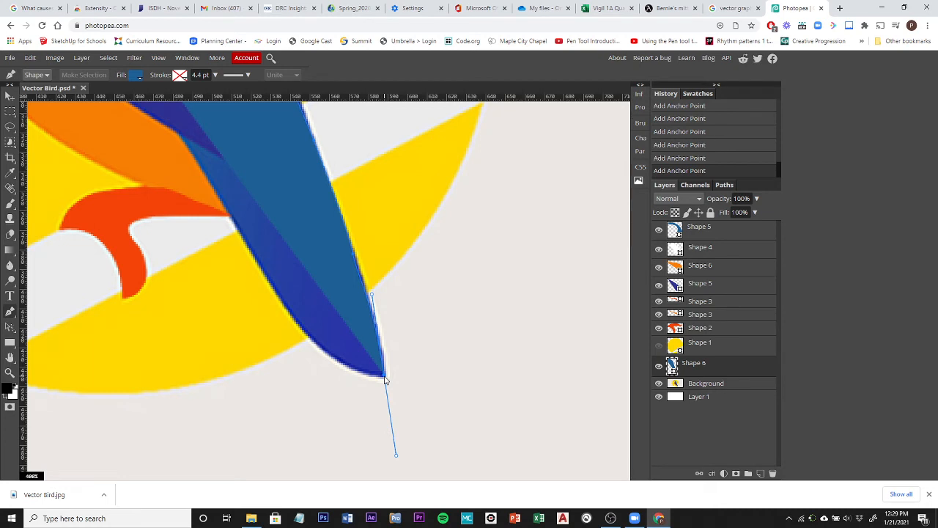
Step: Trace the tail's underside back up to the dark blue wing and close the path at its starting point
left_click(385, 379)
left_click_drag(348, 369, 319, 353)
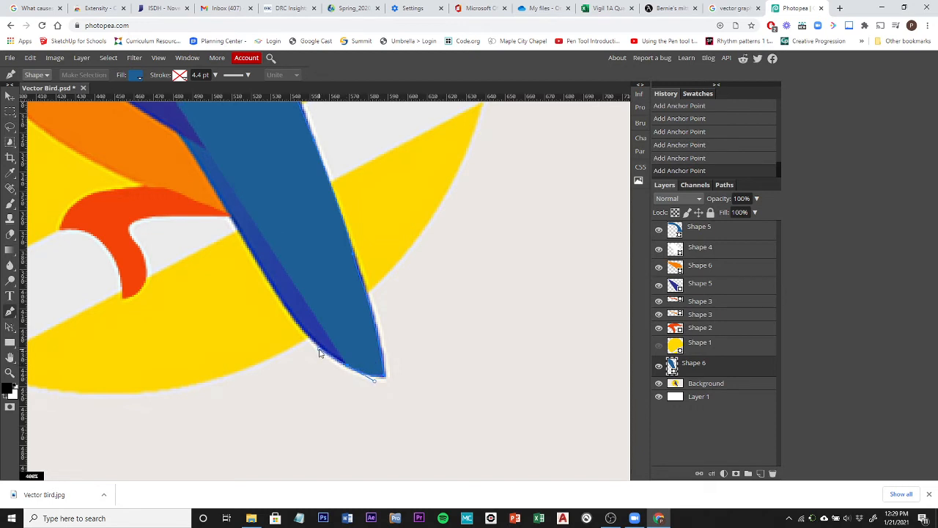
left_click(256, 261)
left_click_drag(255, 261, 228, 212)
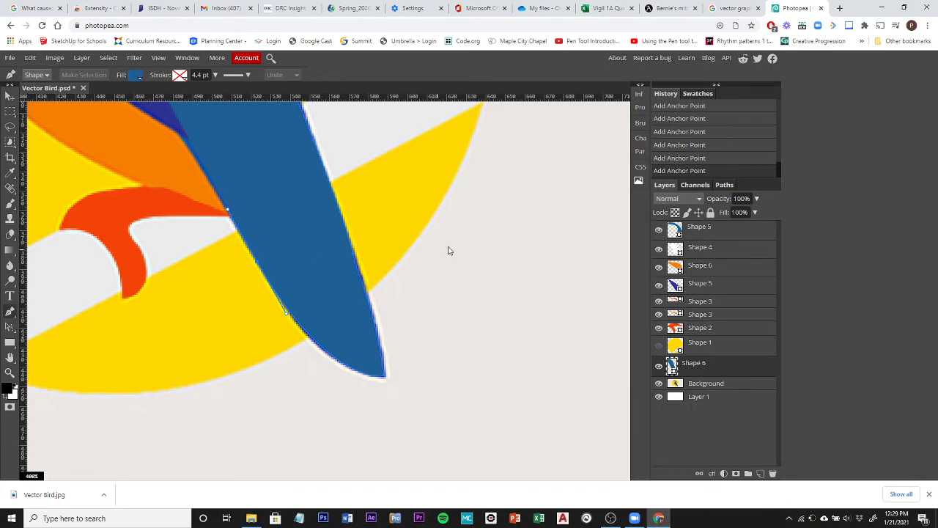
scroll(325, 190, "up", 5)
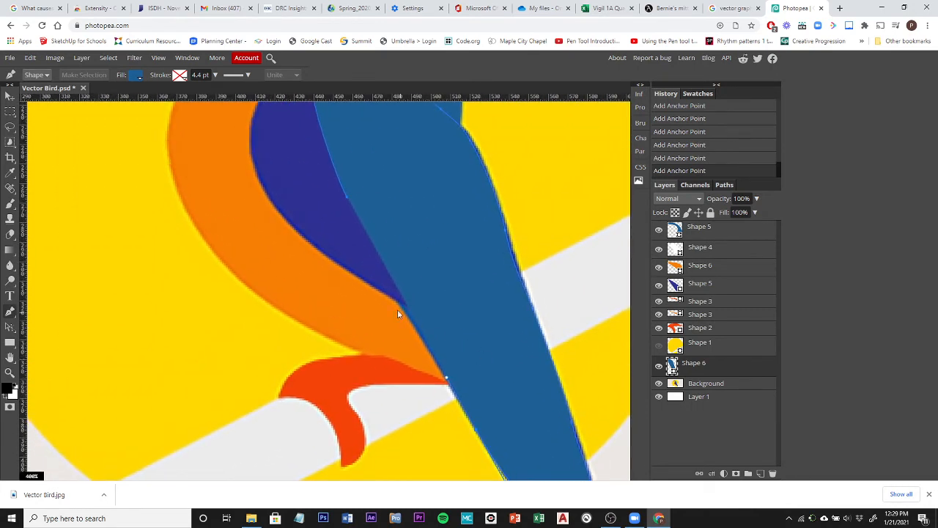
left_click_drag(396, 301, 380, 285)
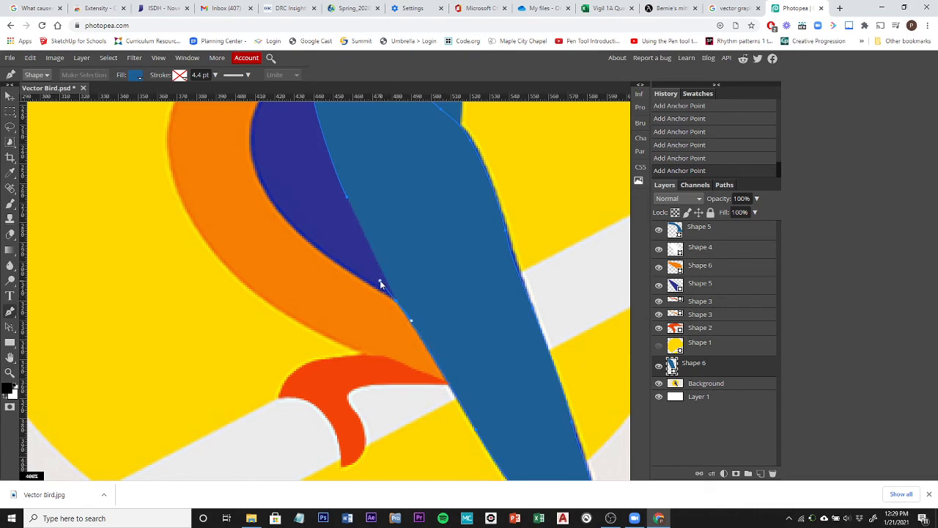
left_click(345, 197)
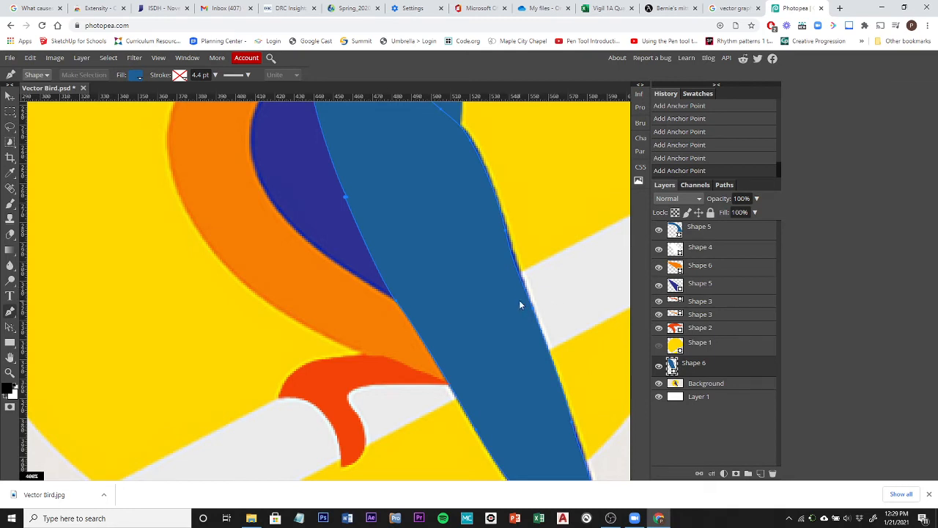
Step: Lower the new blue back-and-tail shape's layer opacity to 30%
left_click(314, 305, "alt")
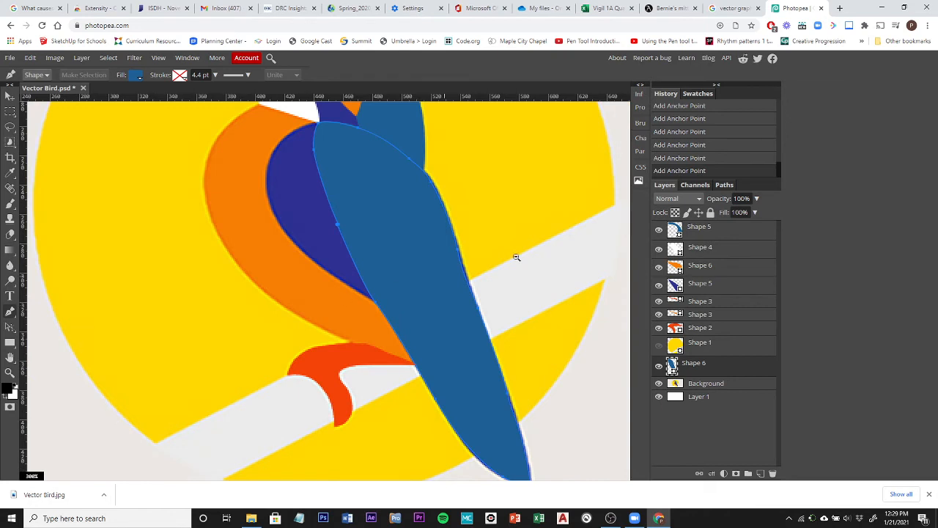
left_click(758, 200)
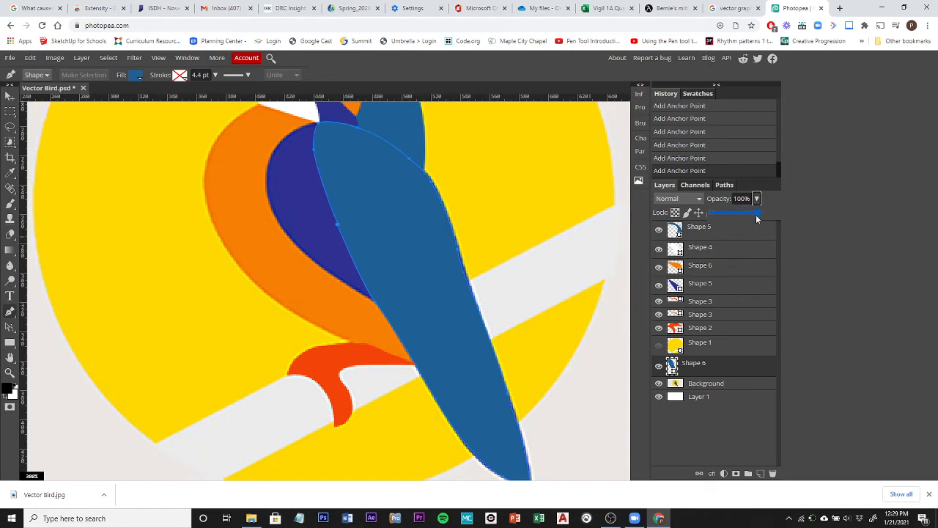
left_click_drag(758, 213, 727, 214)
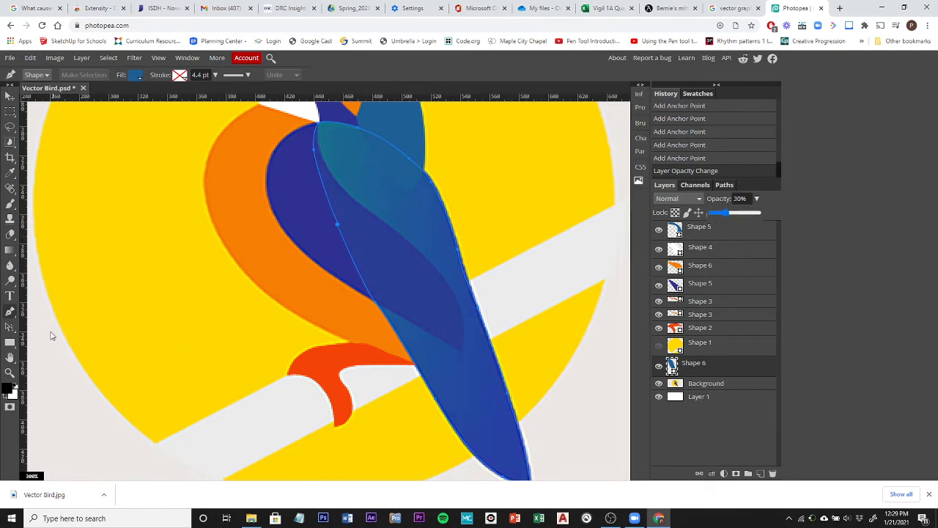
Step: Refine the blue back-and-tail path's outer edge with Direct Select, adjusting its anchors and handles to match the bird's contour
left_click(10, 327)
left_click(45, 343)
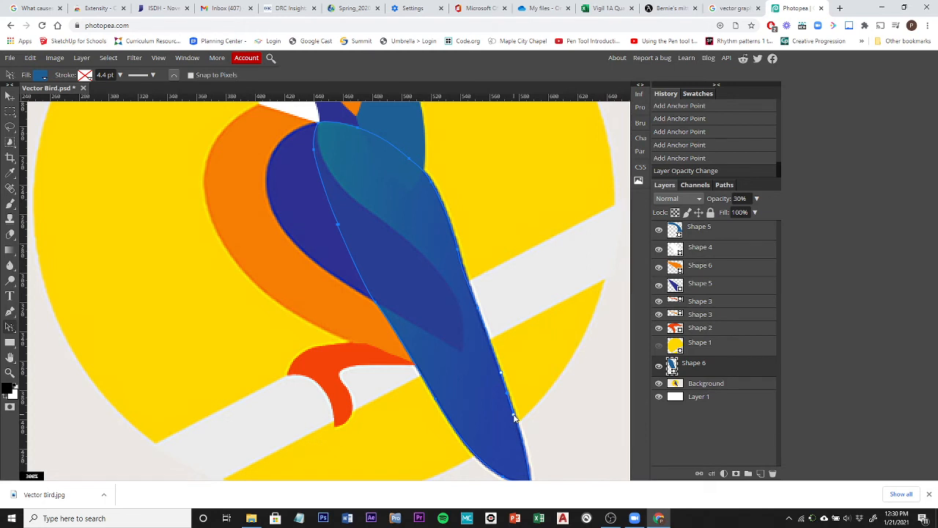
left_click(514, 417)
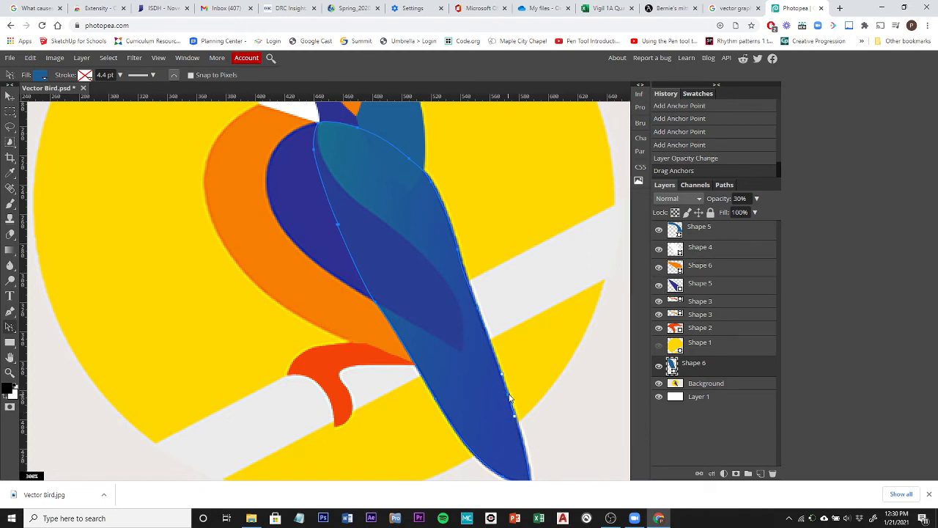
left_click(510, 397)
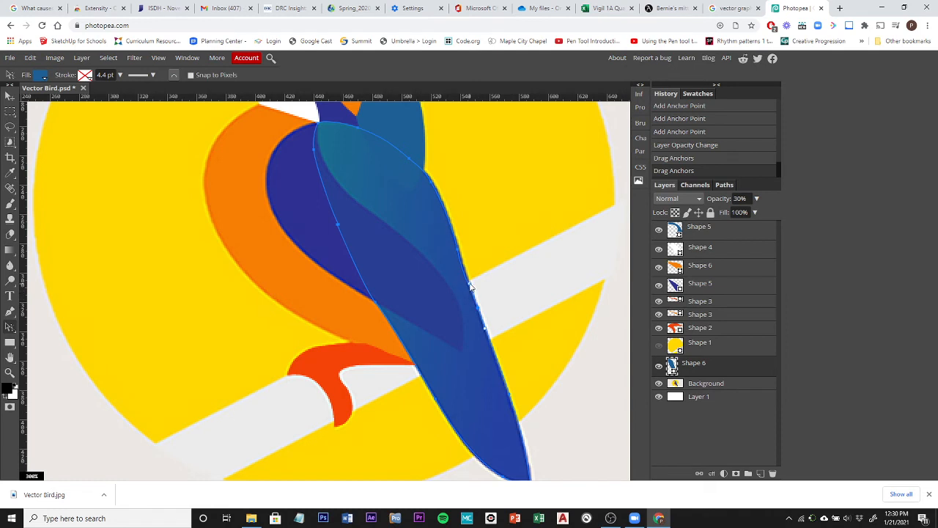
left_click_drag(471, 287, 459, 249)
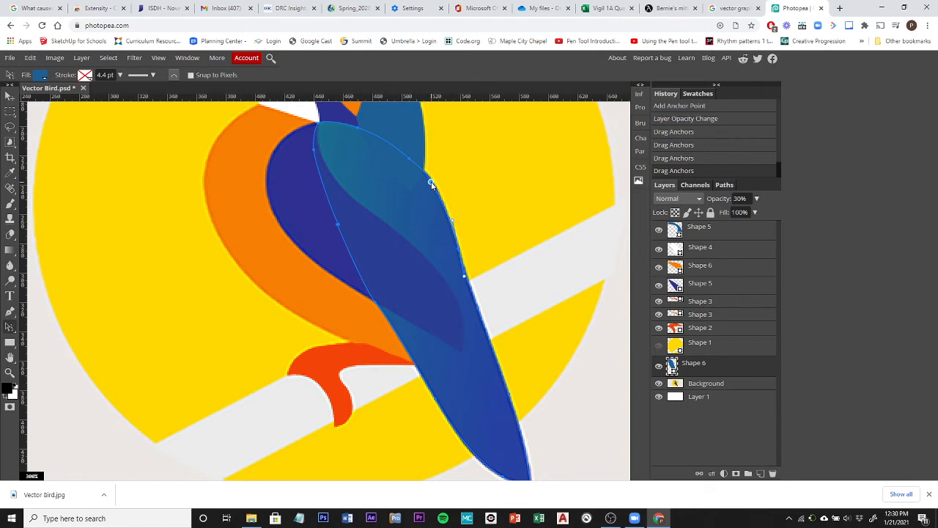
left_click(431, 181)
left_click(431, 183)
left_click_drag(430, 183, 434, 183)
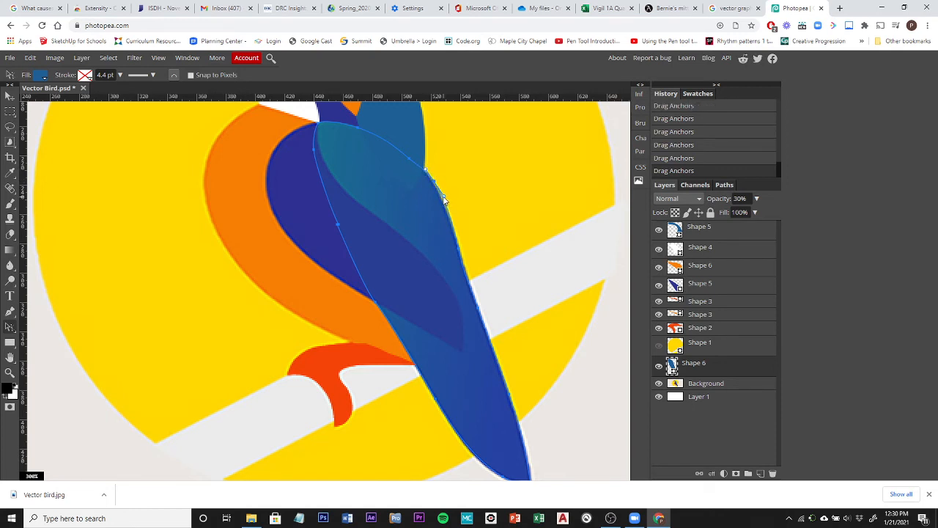
left_click(459, 249)
left_click_drag(464, 276, 466, 272)
Step: Adjust the anchors at the tail tip and along the tail's underside up to the dark blue wing
left_click_drag(526, 363, 473, 232)
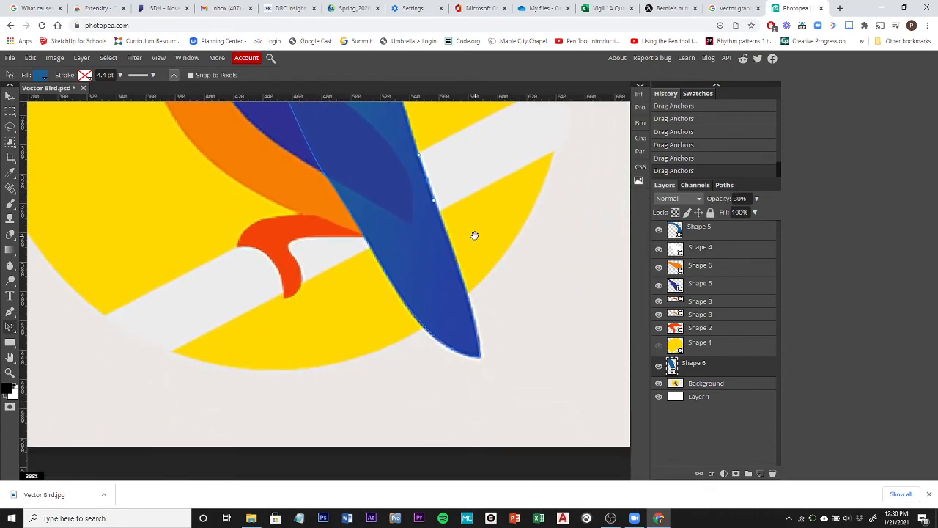
left_click(481, 356)
left_click_drag(481, 356, 451, 354)
left_click(385, 274)
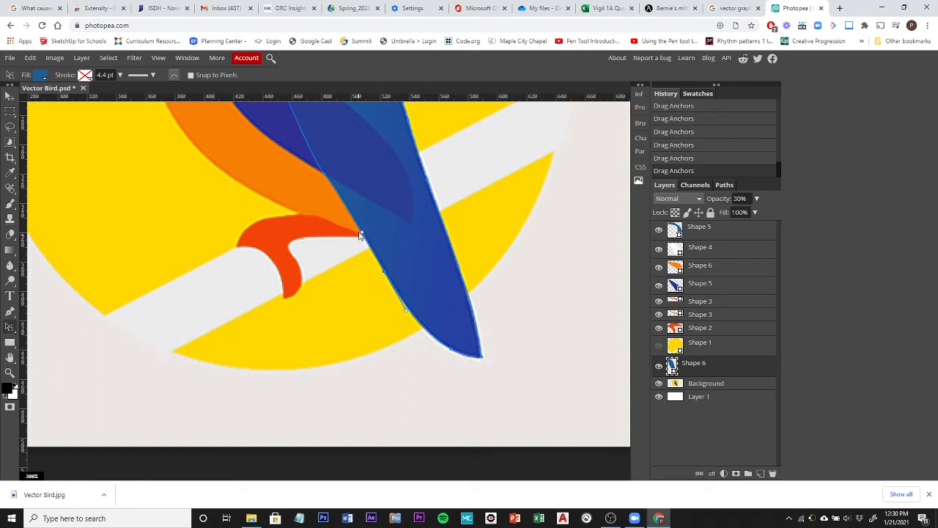
left_click(327, 179)
left_click_drag(327, 179, 325, 180)
Step: Move the back-and-tail shape layer to the top of the layer stack and set its opacity to 100%
left_click(406, 230, "alt")
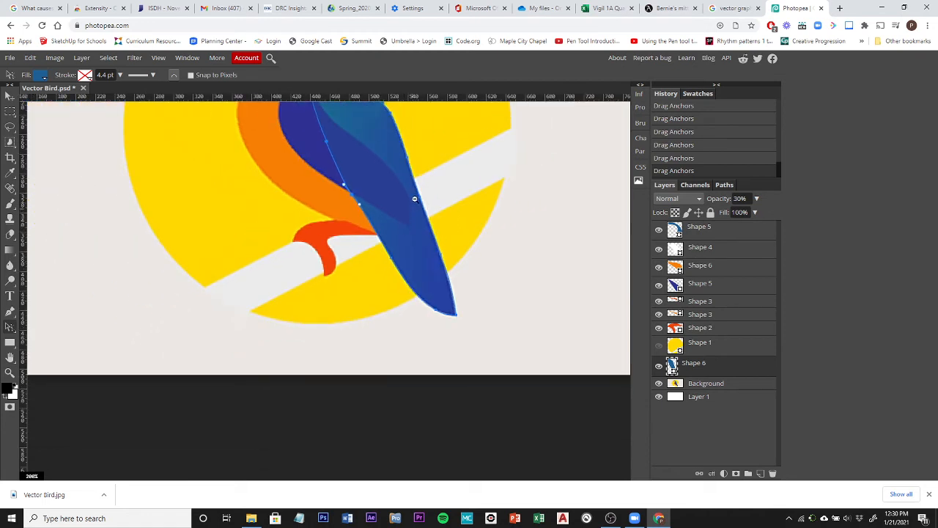
left_click(465, 188, "alt")
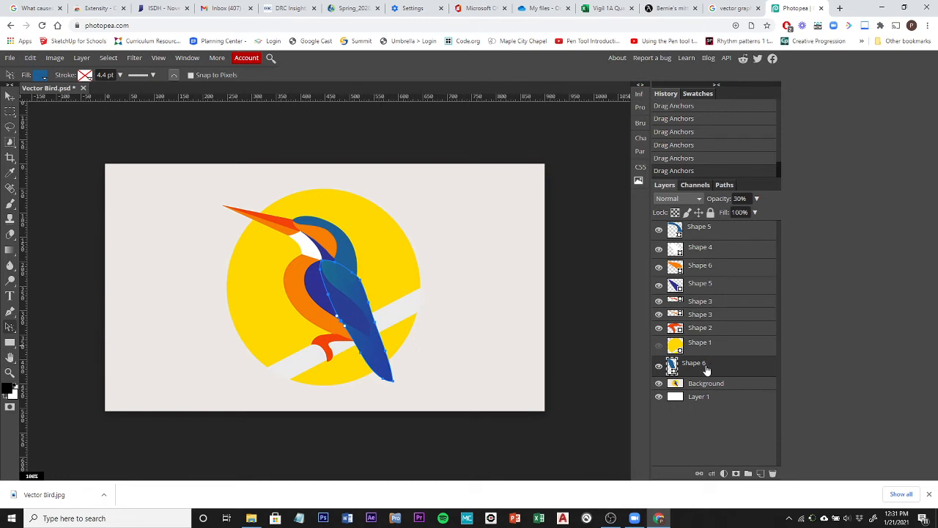
left_click_drag(706, 369, 705, 225)
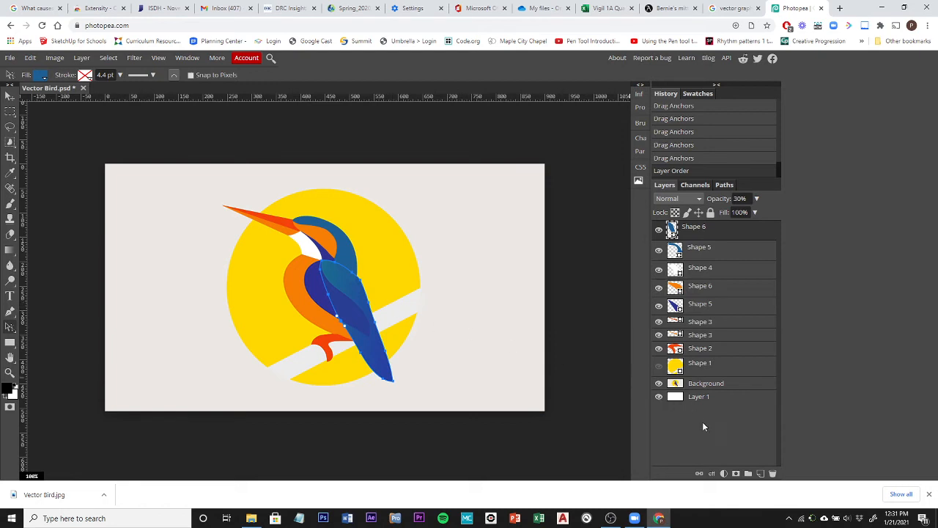
left_click(700, 384)
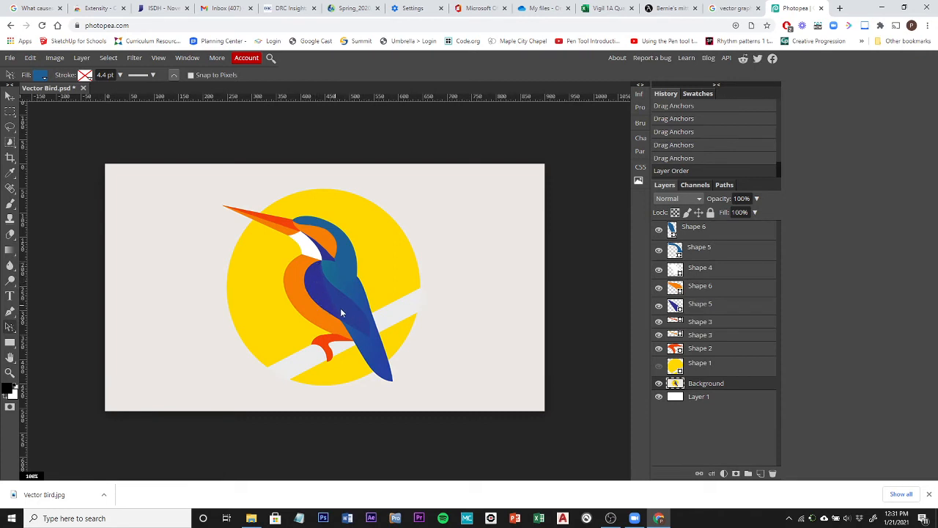
left_click(698, 232)
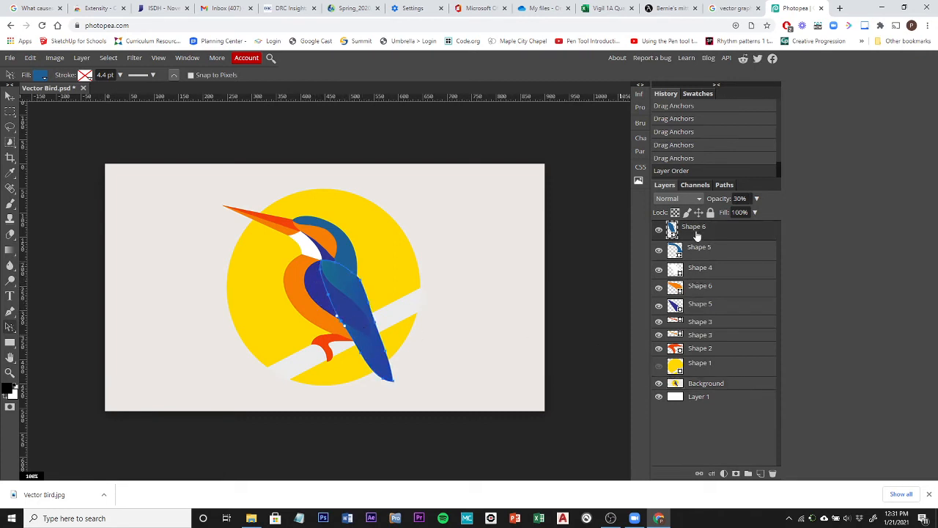
left_click(757, 199)
left_click_drag(724, 212, 795, 212)
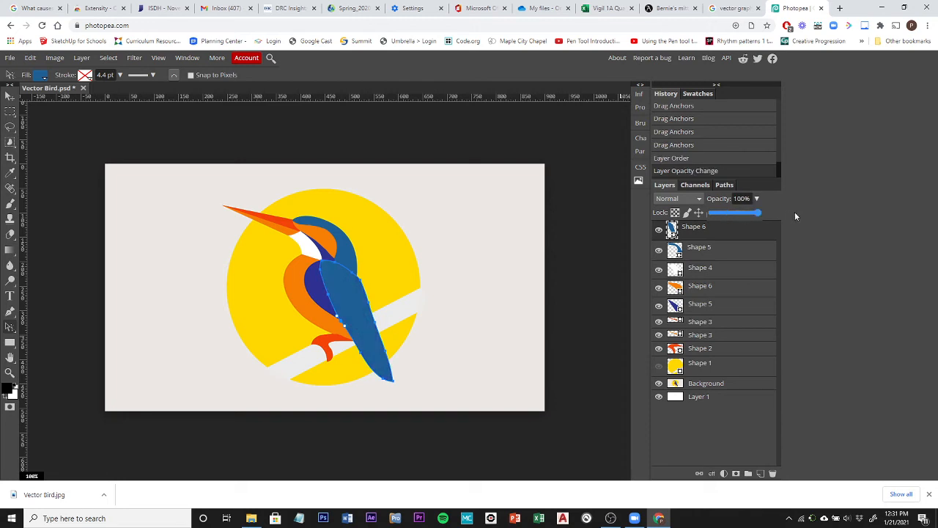
Step: Hide all visible shape layers above the Background layer, from the back-and-tail shape down to Shape 2
left_click(658, 232)
left_click(658, 250)
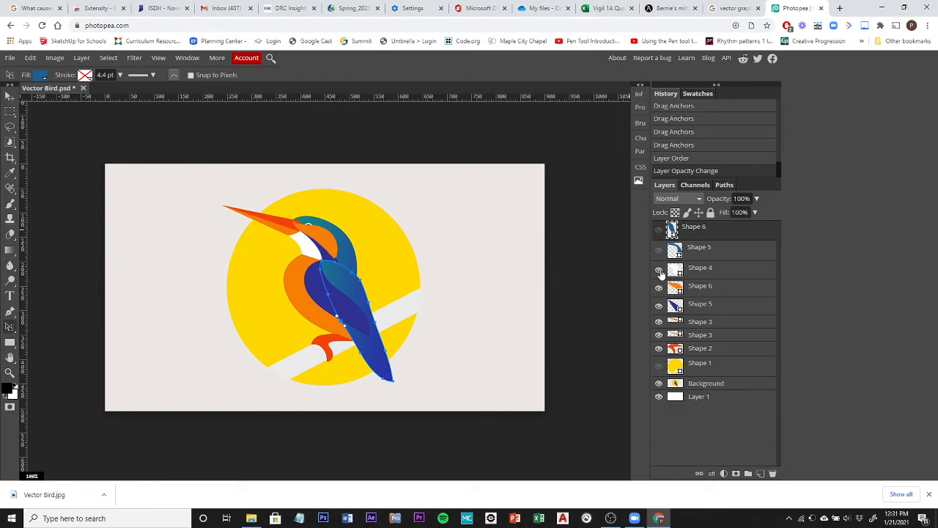
left_click(659, 271)
left_click(659, 287)
left_click(659, 306)
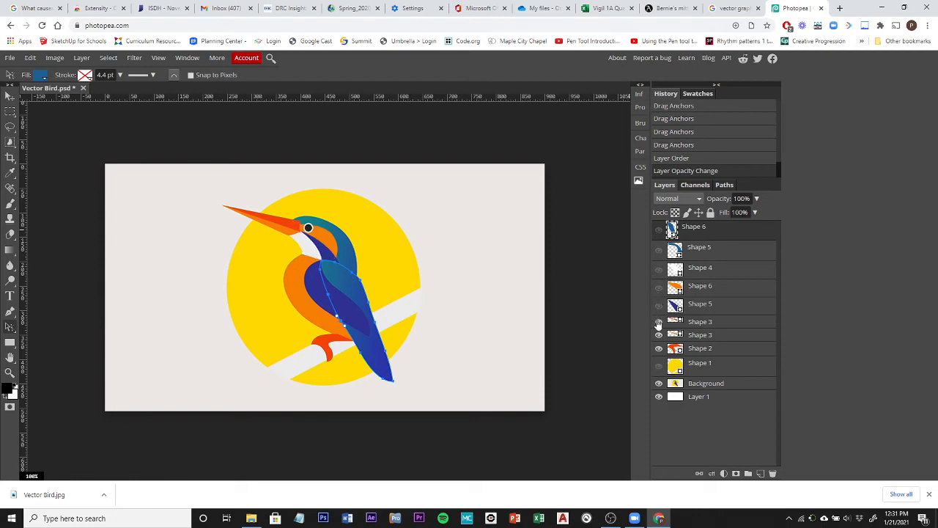
left_click(658, 323)
left_click(658, 335)
left_click(658, 348)
Step: Select the Background layer and set the shape fill to the wing's dark blue, 2e3192, sampled from the reference image
left_click(704, 384)
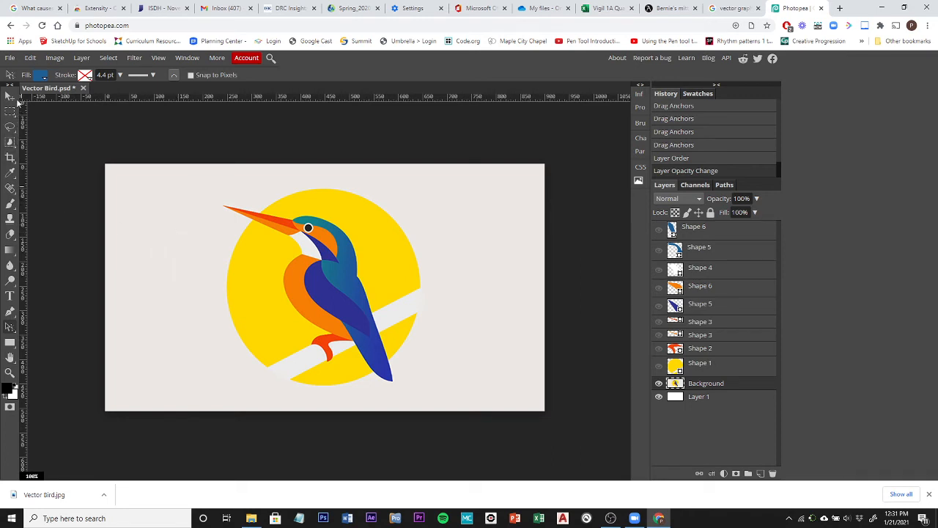
left_click(41, 75)
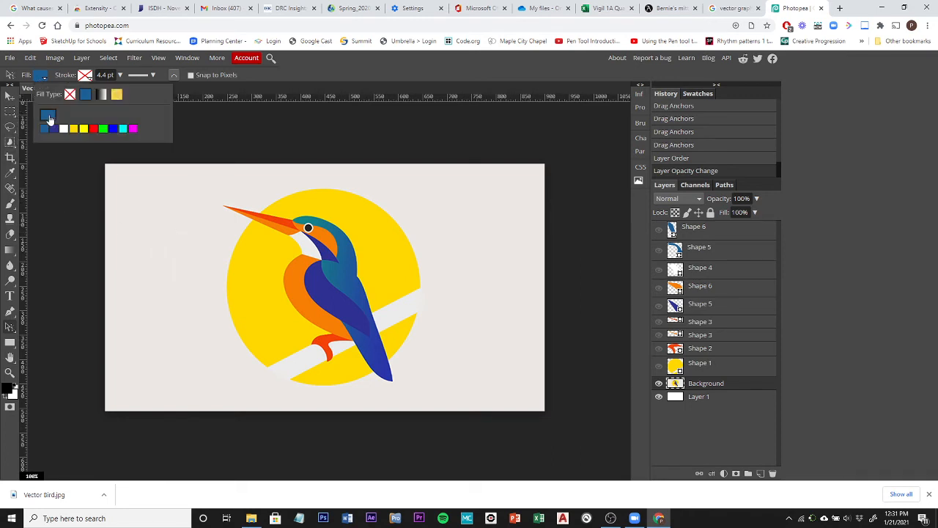
left_click(48, 116)
left_click(316, 297)
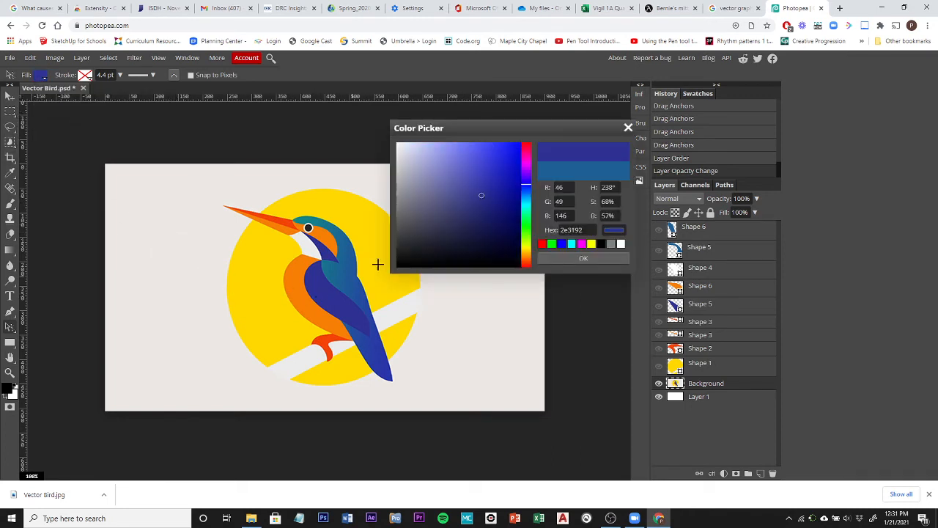
left_click(565, 258)
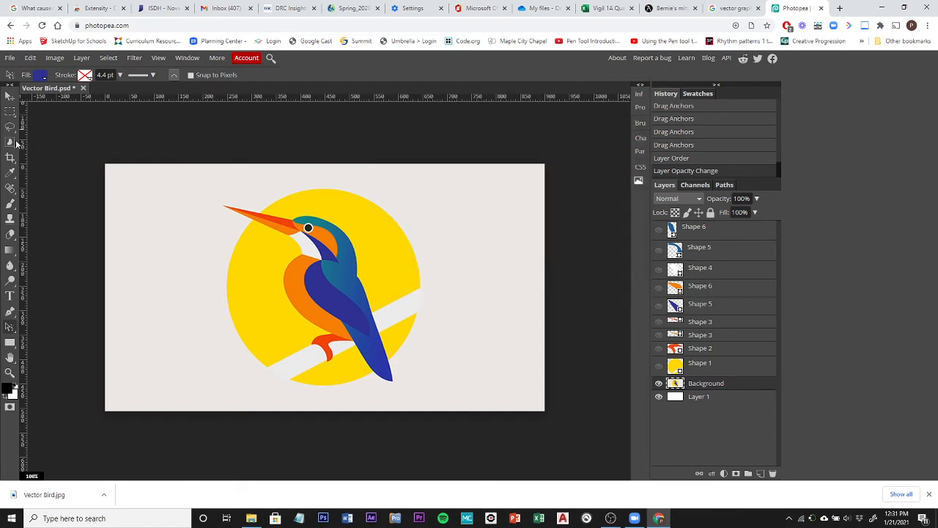
Step: Start a Pen shape on the dark blue wing's edge beside the teal back and trace it down to the wing's lower tip
left_click(11, 313)
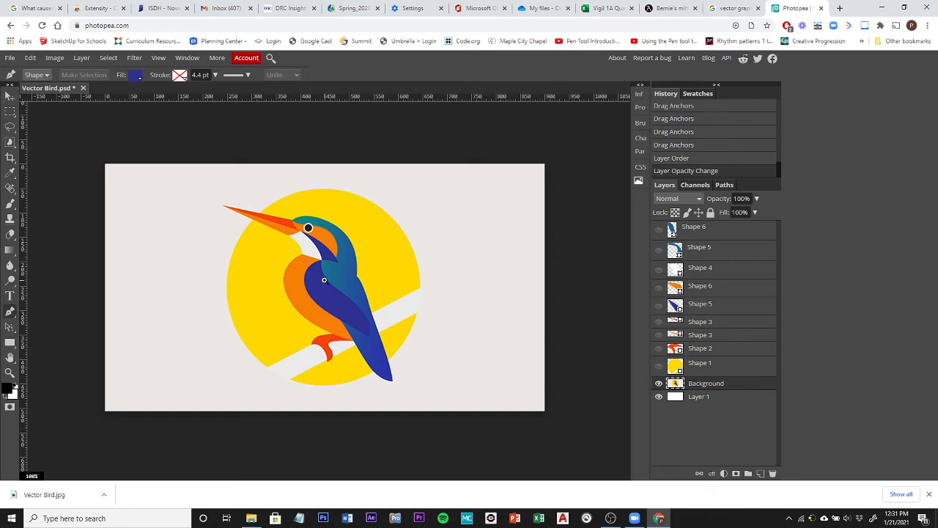
scroll(324, 280, "up", 5)
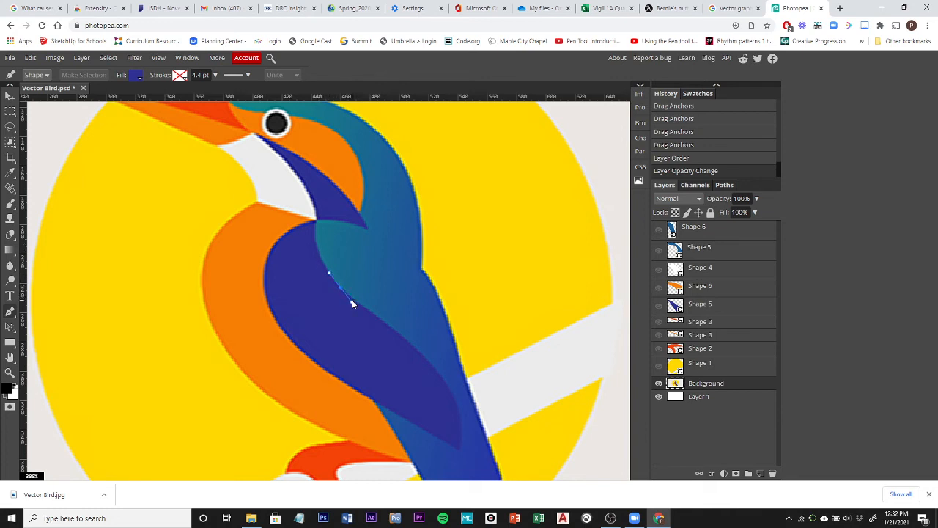
left_click(354, 301)
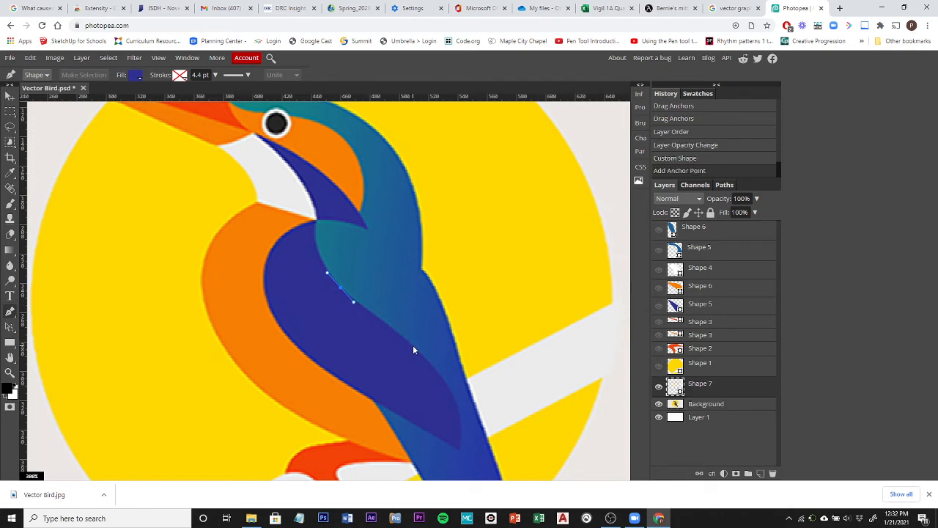
left_click_drag(412, 344, 429, 365)
left_click_drag(458, 410, 466, 438)
left_click(458, 449)
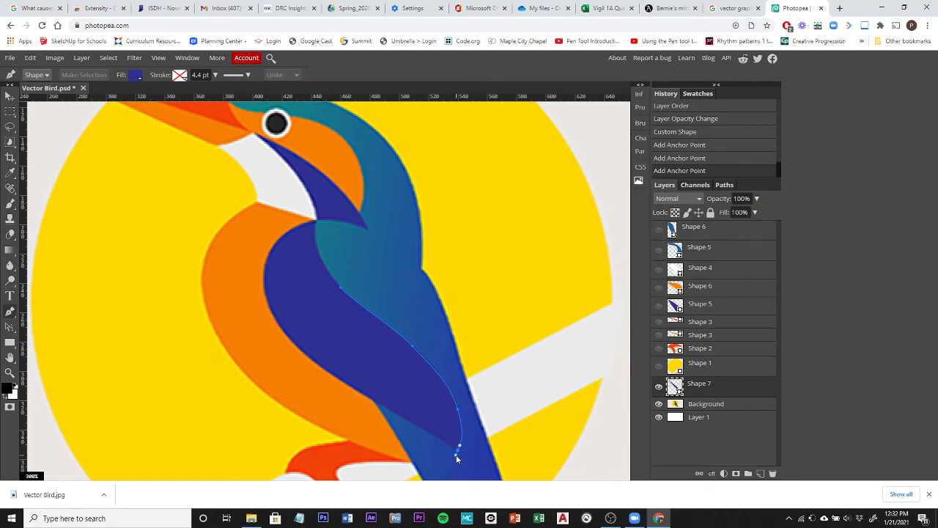
left_click_drag(456, 454, 456, 454)
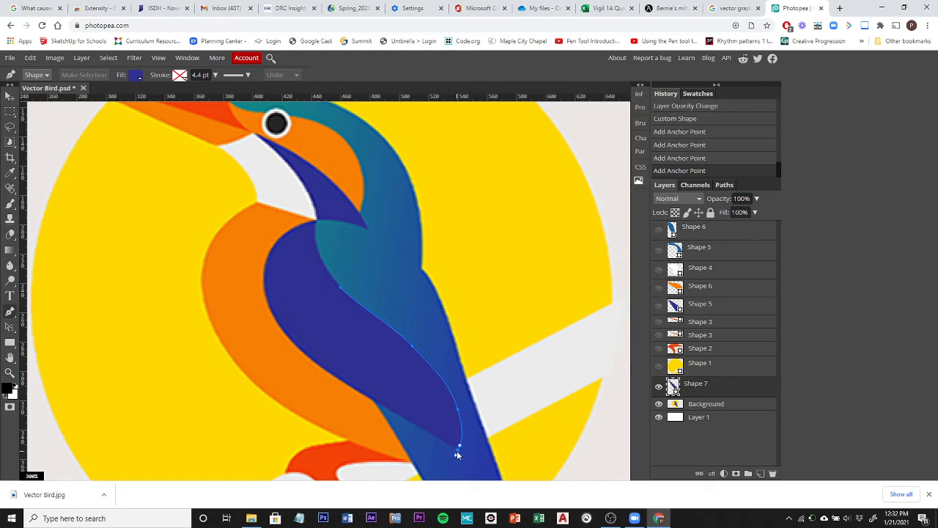
left_click(456, 450)
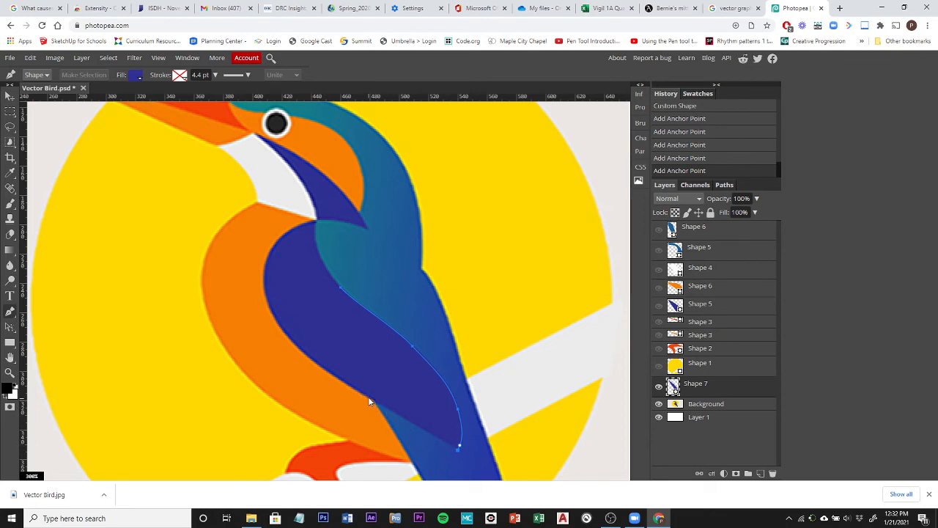
Step: Continue the wing path up along the orange belly to the white patch's lower corner
left_click_drag(367, 397, 337, 379)
left_click_drag(269, 308, 254, 264)
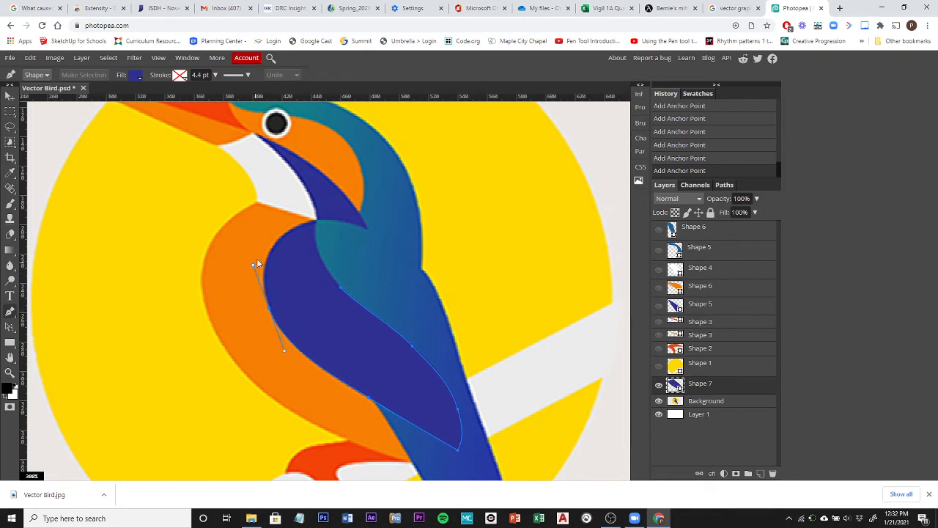
left_click(316, 220)
left_click_drag(321, 220, 360, 214)
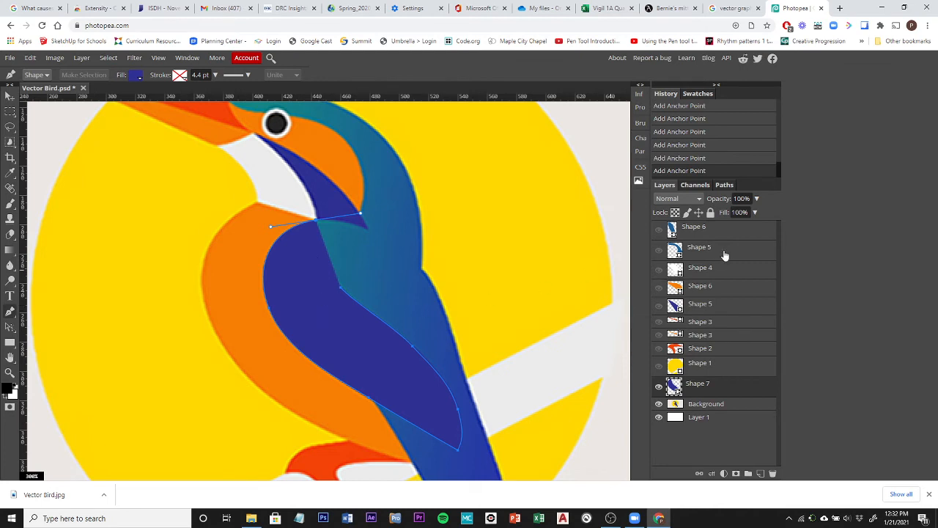
Step: Lower the wing shape's opacity to 0% and trace the remaining edge beside the teal area, closing the path at its start
left_click(757, 198)
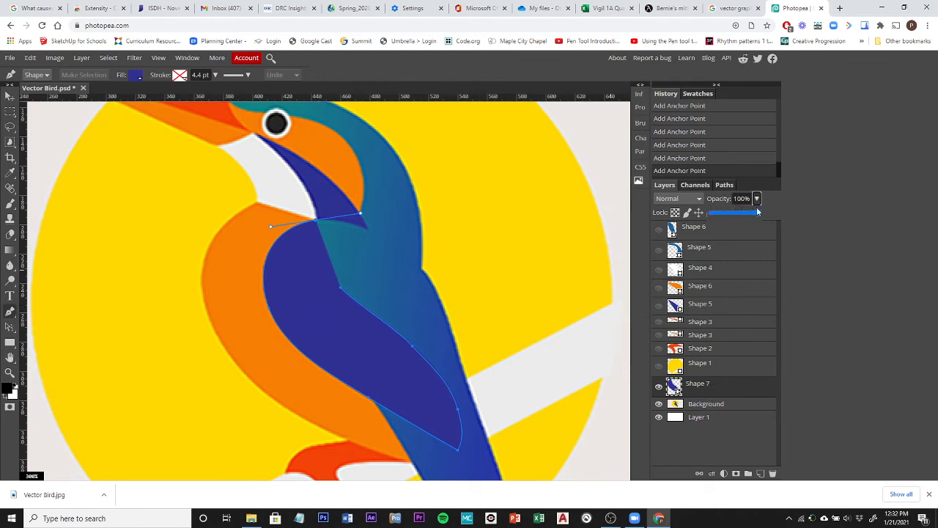
left_click_drag(759, 213, 711, 216)
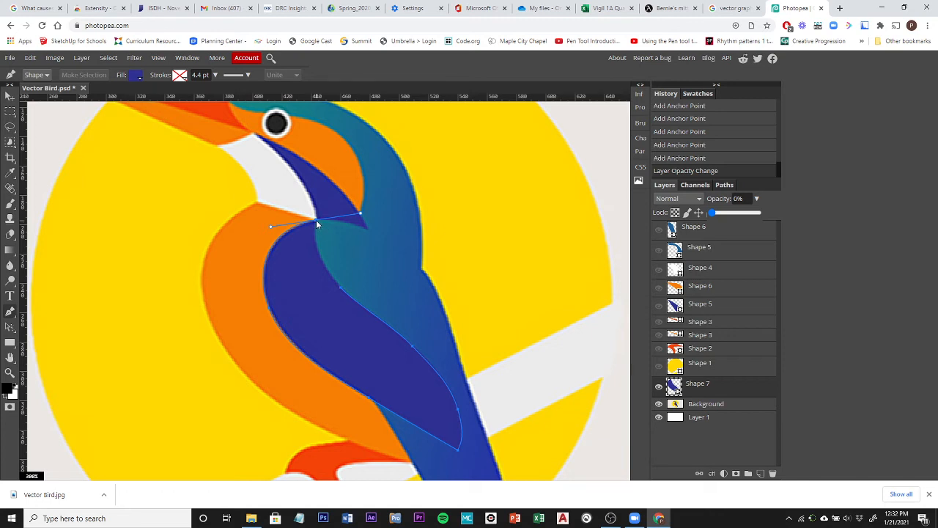
left_click(317, 247)
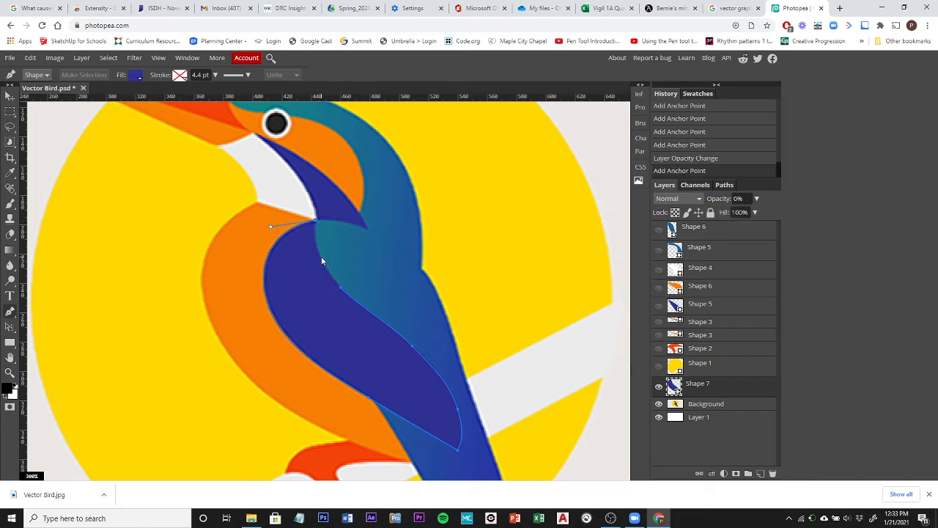
left_click_drag(318, 254, 327, 271)
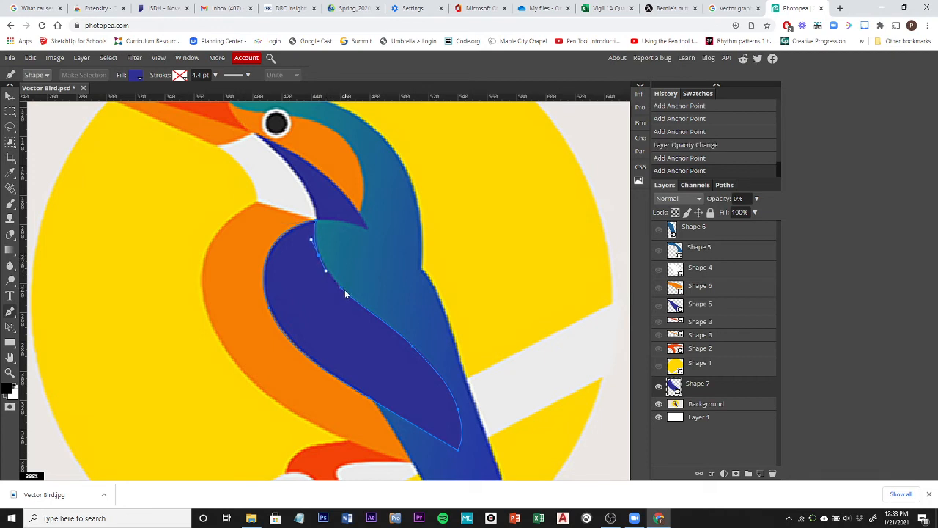
left_click(340, 287)
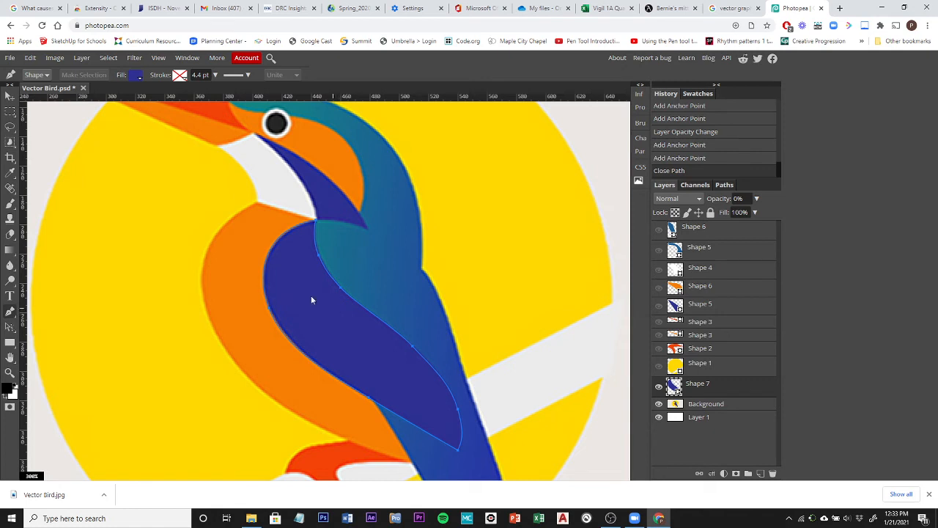
Step: Use Direct Select to adjust the wing path's anchors and curve handles so its edge follows the teal back
right_click(10, 327)
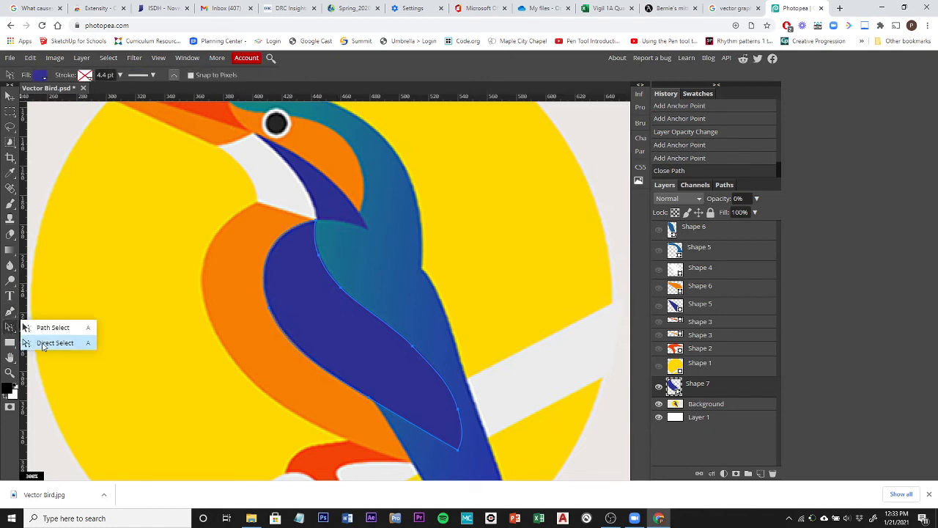
left_click(45, 343)
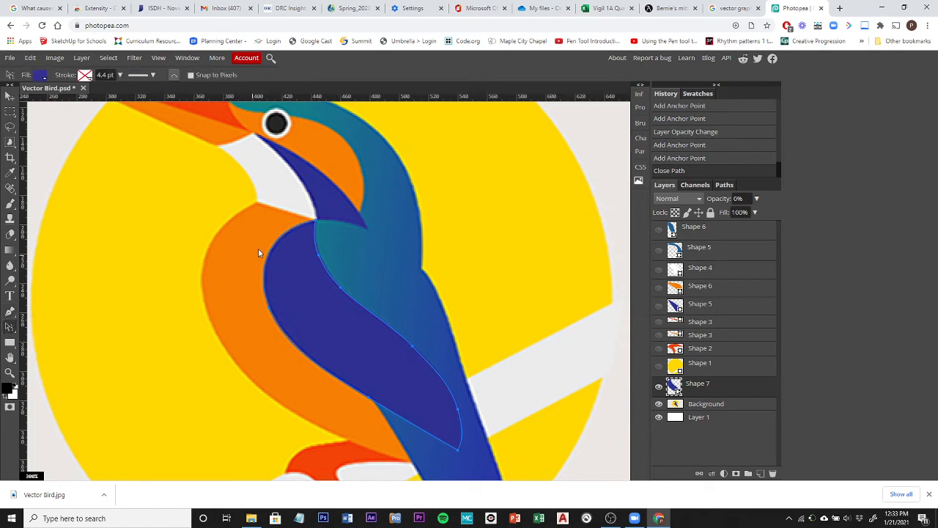
left_click(316, 221)
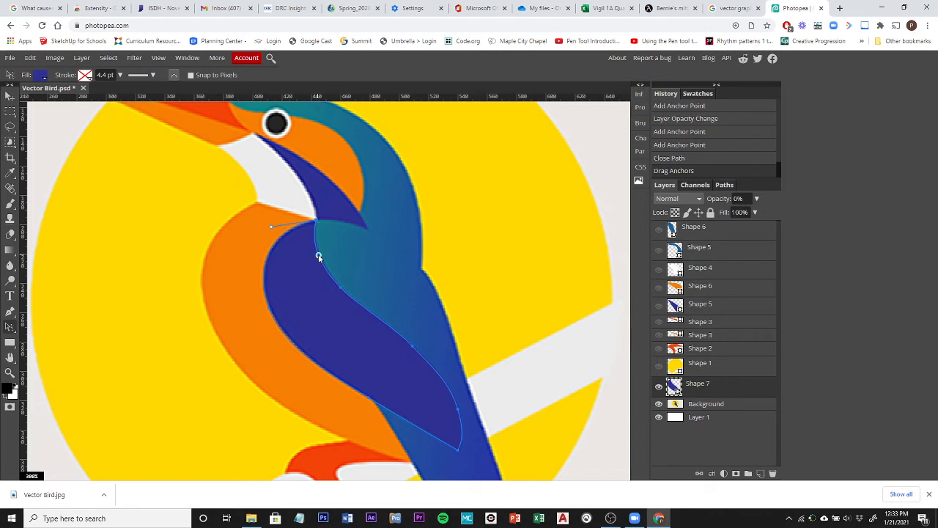
left_click(328, 272)
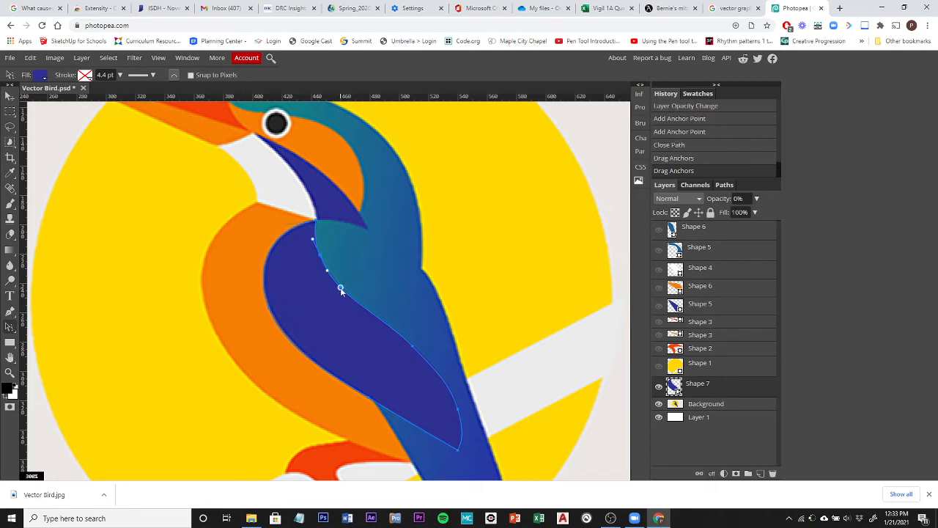
left_click(355, 301)
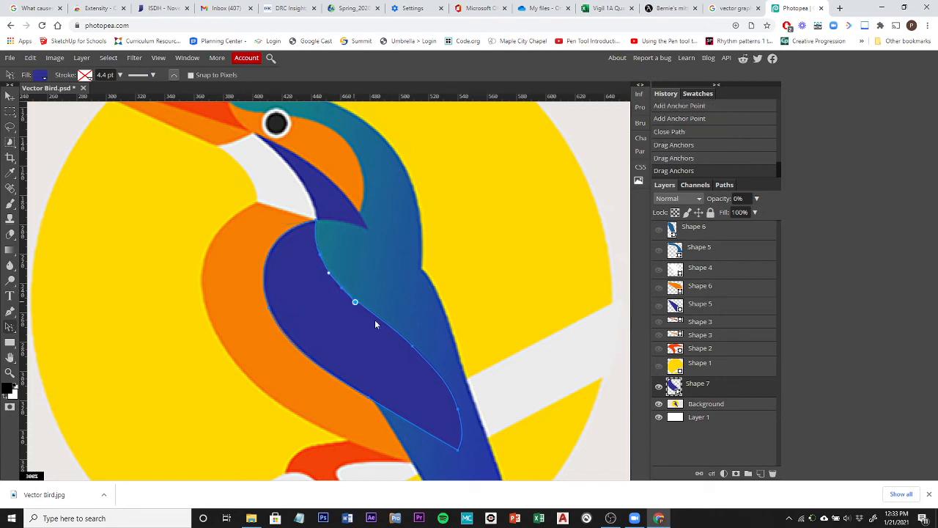
left_click(413, 347)
left_click(415, 345)
left_click_drag(399, 332, 396, 329)
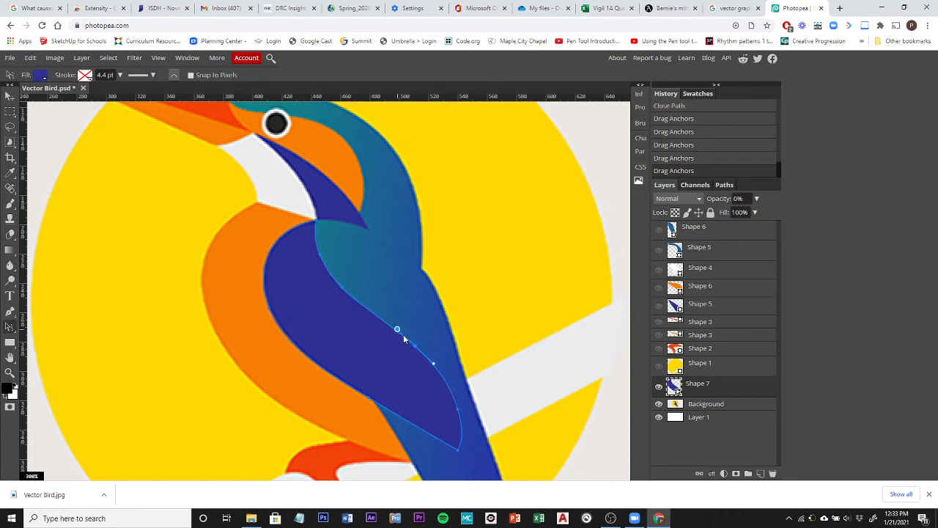
Step: Refine the anchors and curves at the wing's lower tip and along its edge beside the orange belly
left_click(458, 408)
left_click_drag(458, 451, 460, 454)
left_click(459, 408)
left_click_drag(468, 438, 465, 431)
left_click(267, 308)
left_click_drag(283, 350, 283, 349)
left_click(368, 398)
left_click(269, 308)
Step: Move the wing layer Shape 7 to the top of the layer stack and make all the hidden shape layers visible
left_click_drag(697, 389, 696, 226)
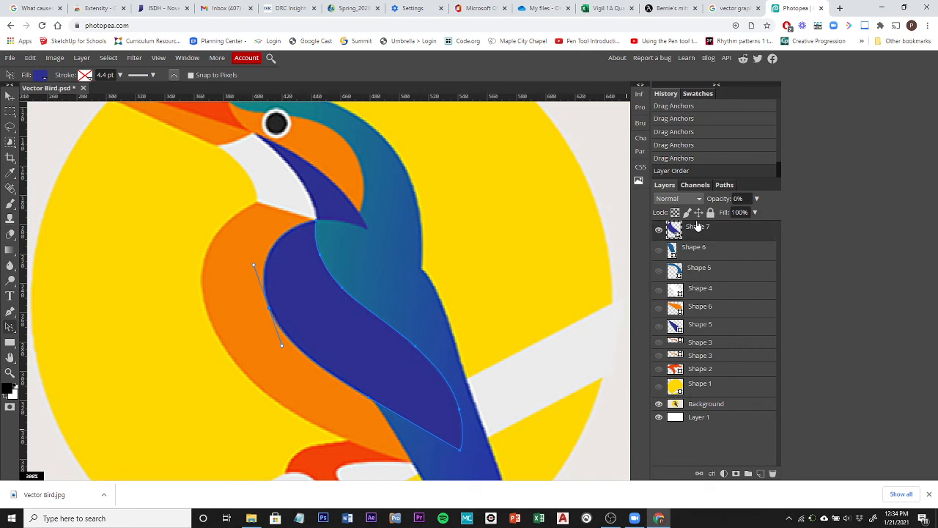
left_click(659, 250)
left_click(659, 270)
left_click(659, 291)
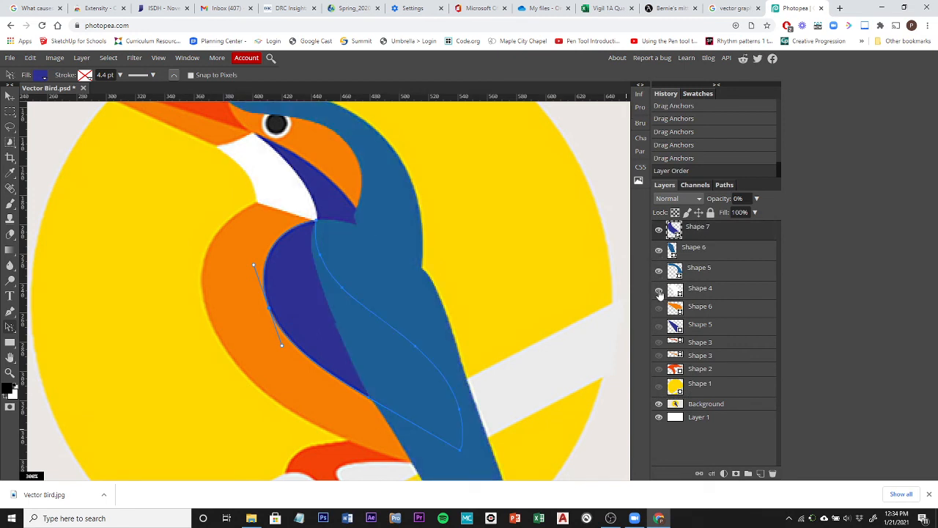
left_click(659, 309)
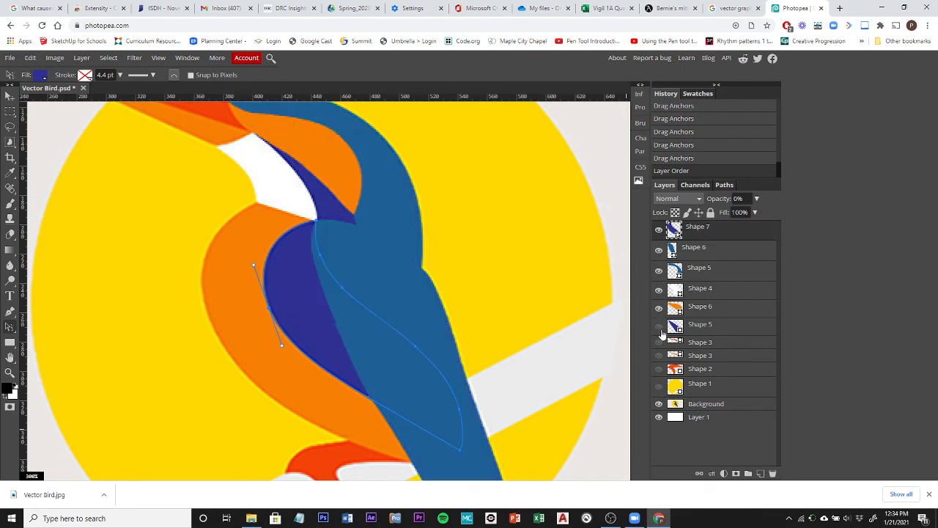
left_click(659, 327)
left_click(659, 342)
left_click(659, 355)
left_click(659, 368)
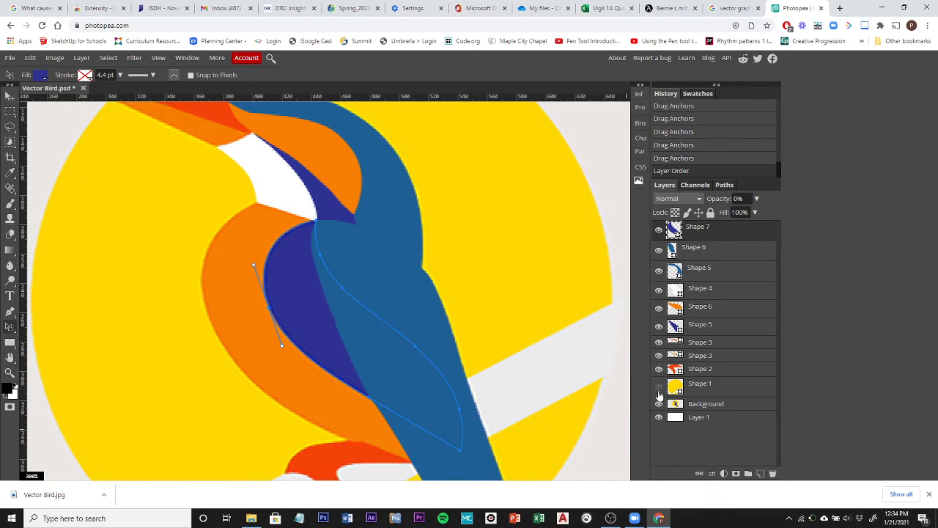
left_click(659, 386)
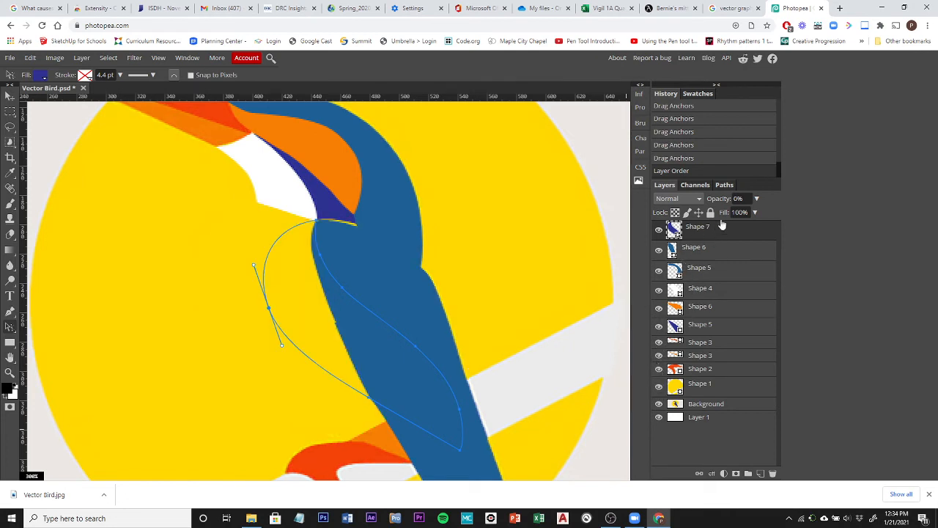
Step: Set the wing shape's opacity to 100%
left_click(756, 198)
left_click_drag(716, 214, 766, 215)
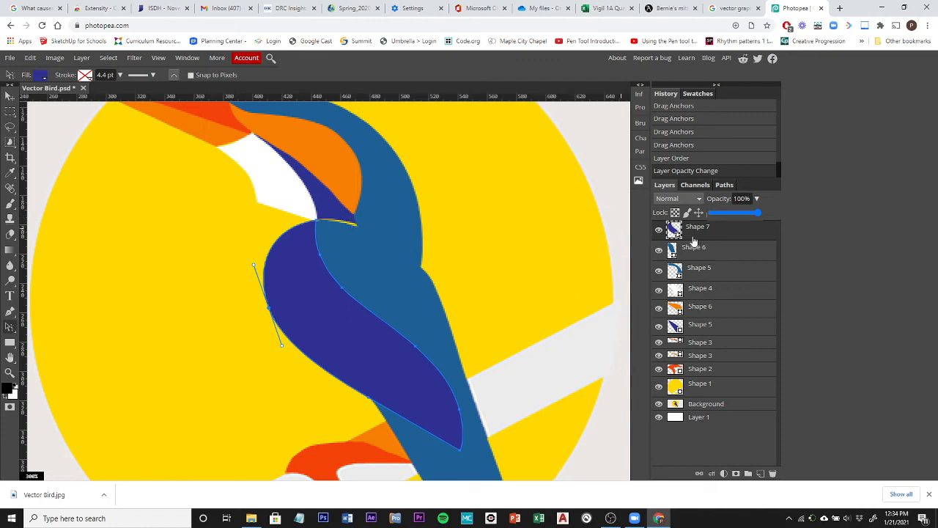
Step: Select the dark blue neck stripe layer and pull its lower-edge anchors down with Direct Select to cover the yellow gap above the wing
left_click(688, 330)
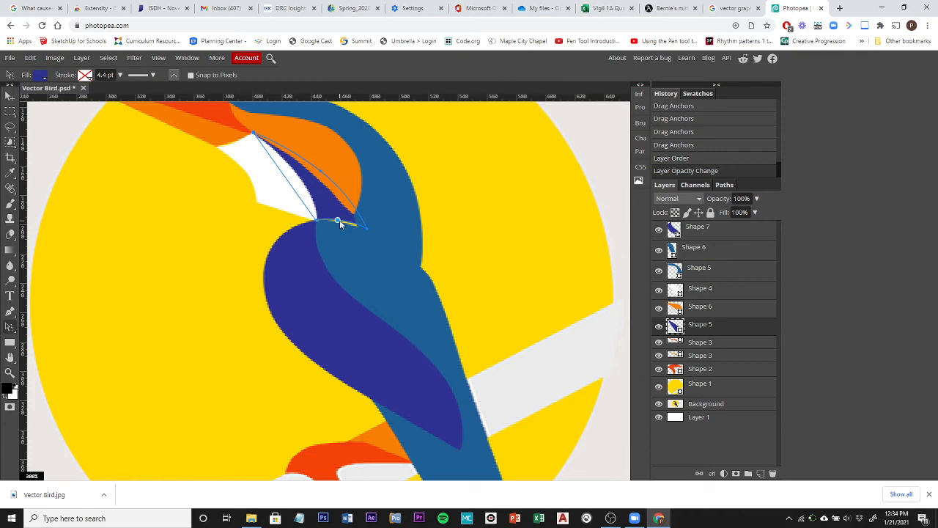
right_click(9, 327)
left_click(50, 342)
left_click(337, 223)
left_click_drag(337, 227, 366, 235)
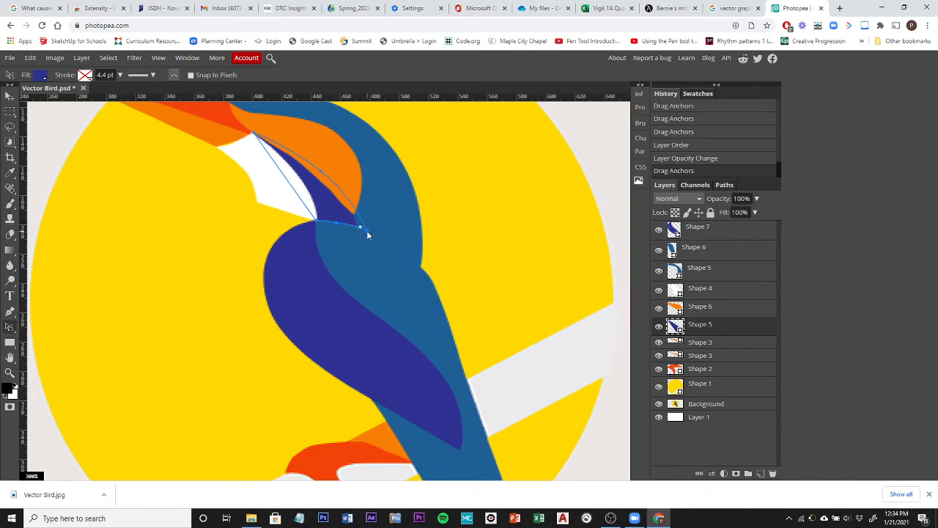
left_click(367, 233)
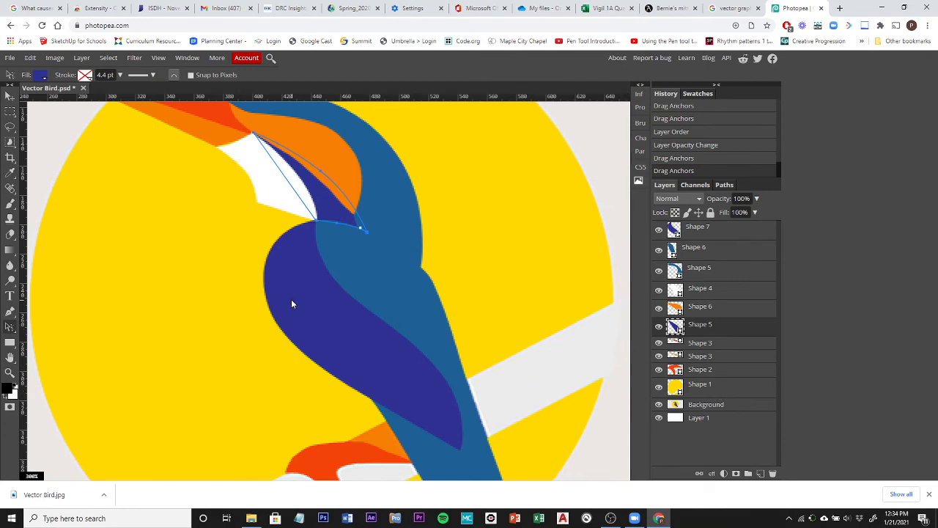
Step: Select the Background layer and inspect the whole drawing at 100%, toggling the cheek, Shape 3, neck stripe and Background layers off and on
key("ctrl+1")
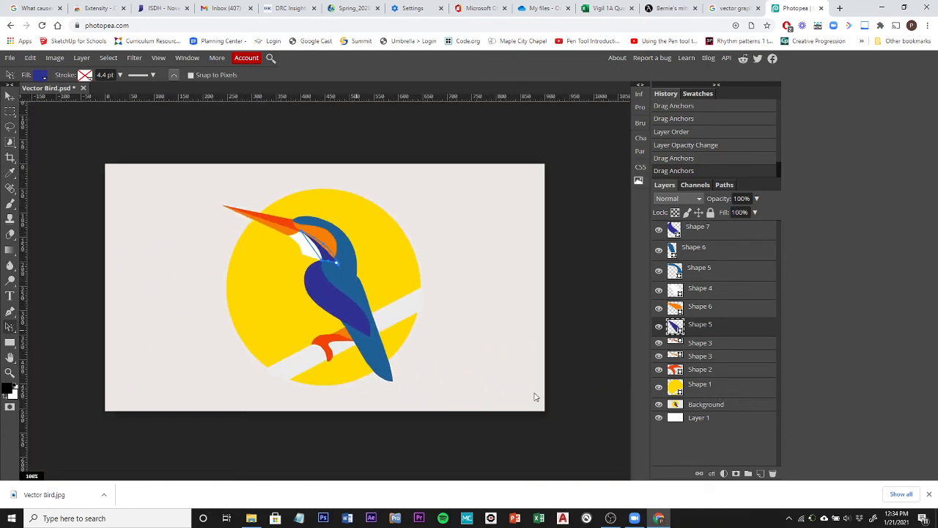
left_click(709, 410)
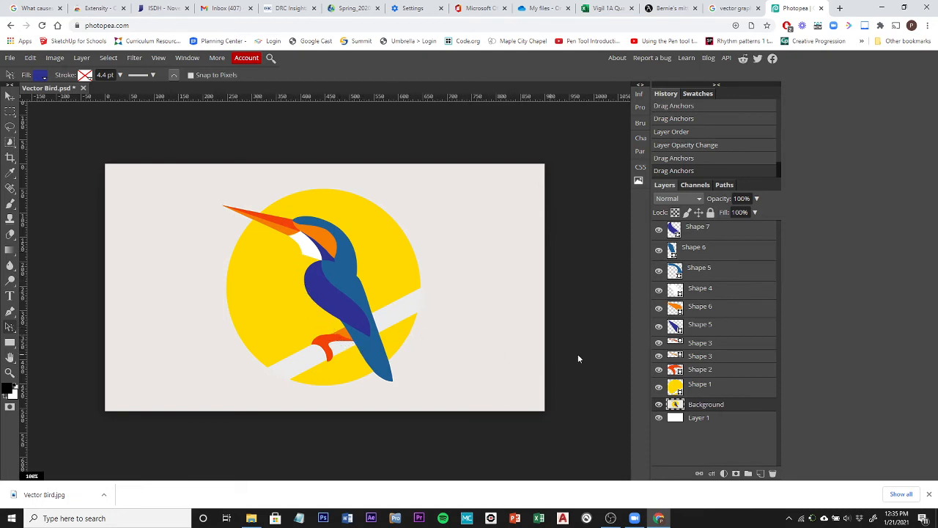
left_click(659, 309)
left_click(659, 308)
left_click(659, 356)
left_click(659, 356)
left_click(660, 327)
left_click(659, 327)
left_click(659, 309)
left_click(659, 309)
left_click(658, 405)
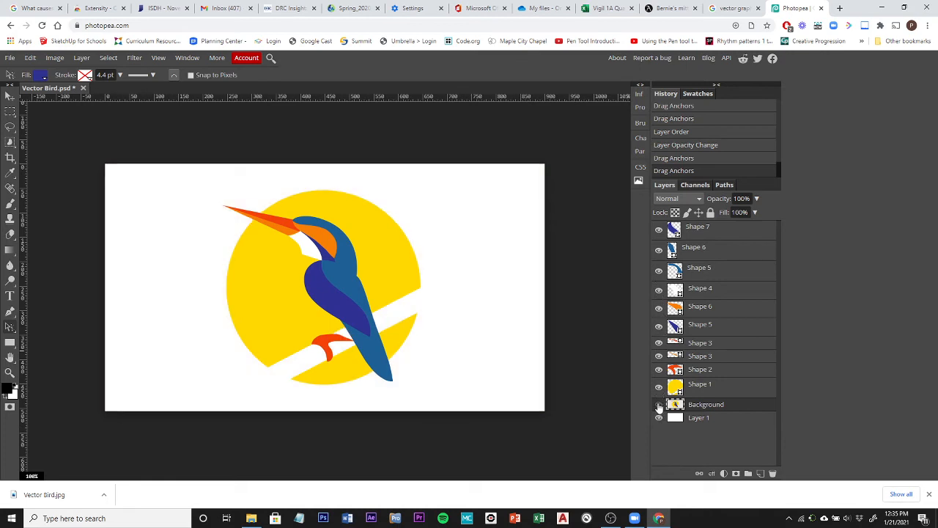
left_click(659, 405)
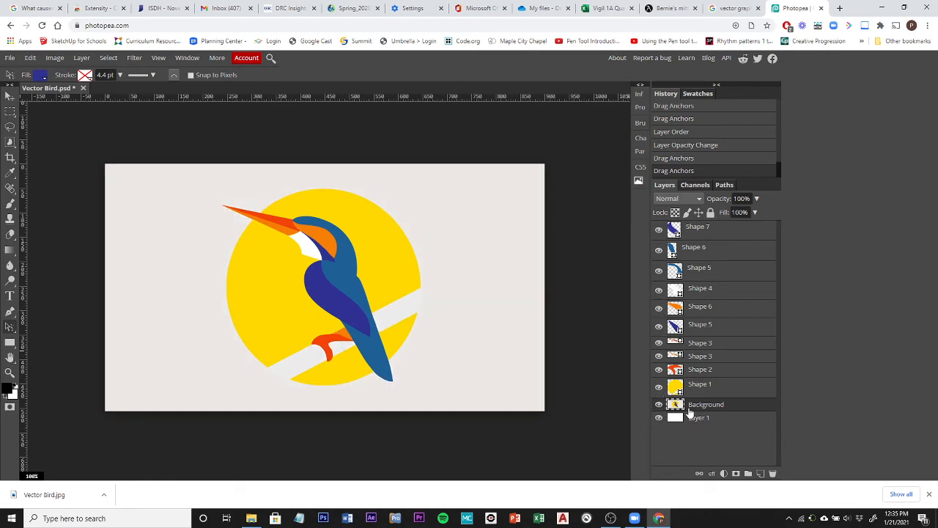
Step: Hide the yellow circle layer and set the Pen tool's shape fill to the belly's orange, f67e04, sampled from the reference image
left_click(659, 388)
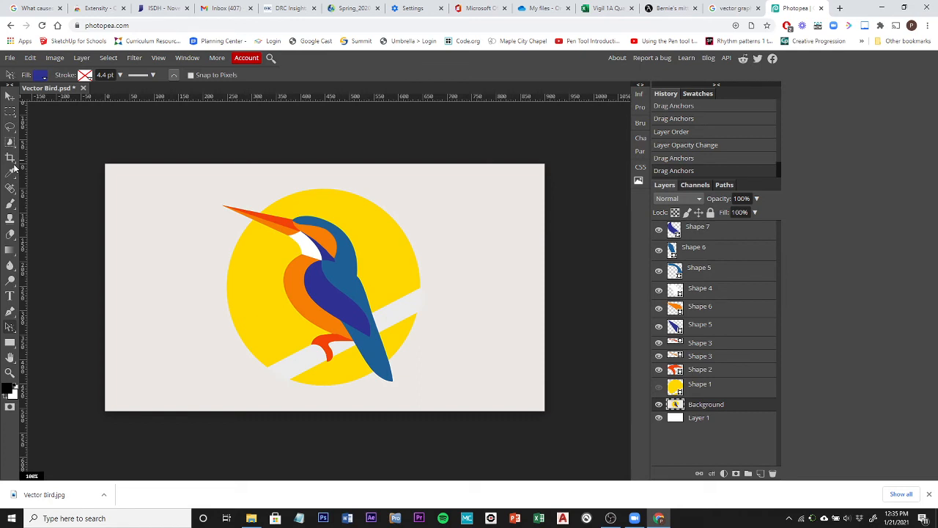
left_click(10, 311)
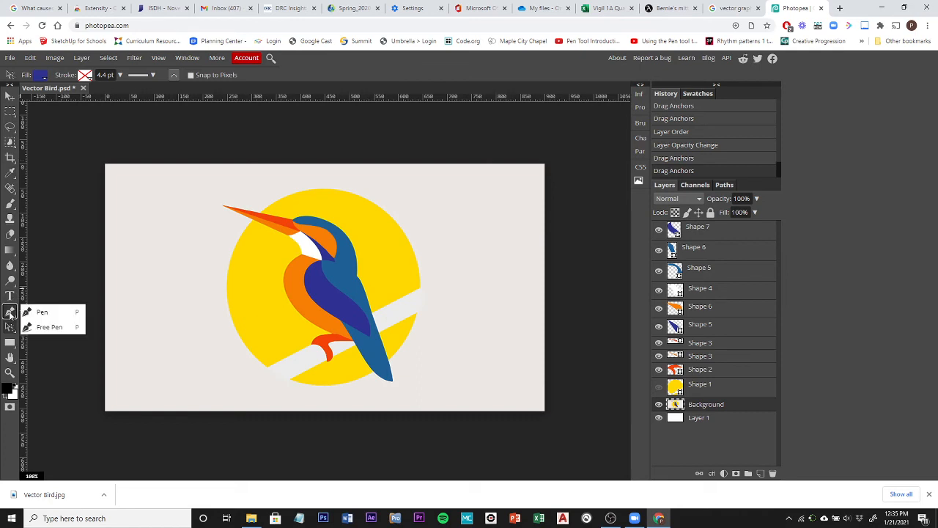
left_click(40, 313)
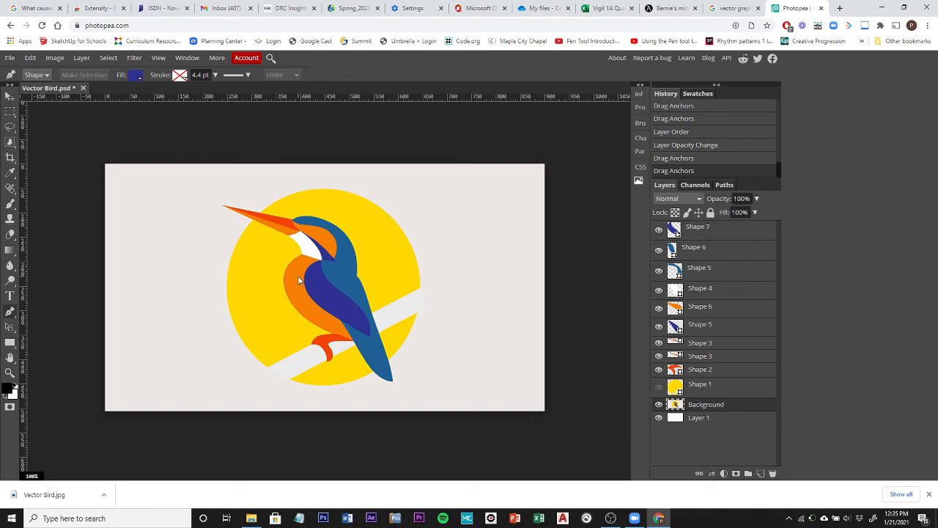
left_click(138, 77)
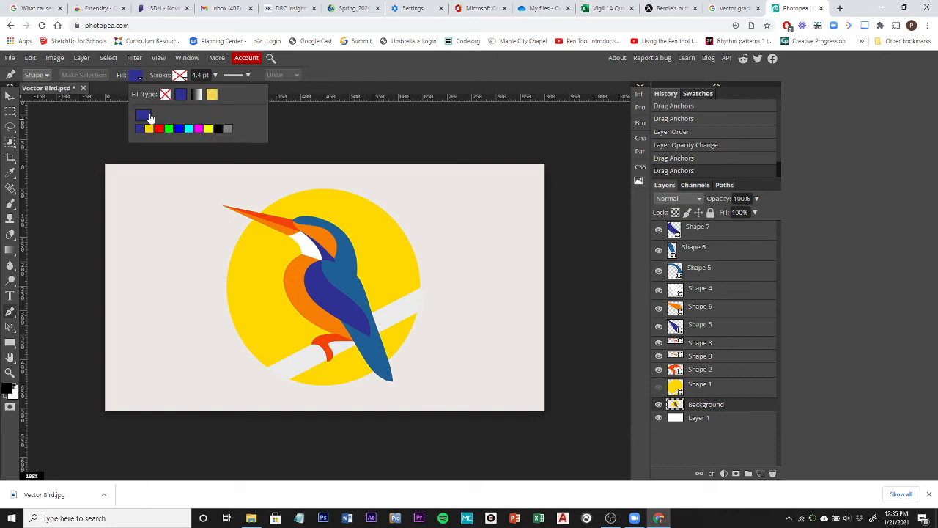
left_click(143, 116)
left_click(292, 287)
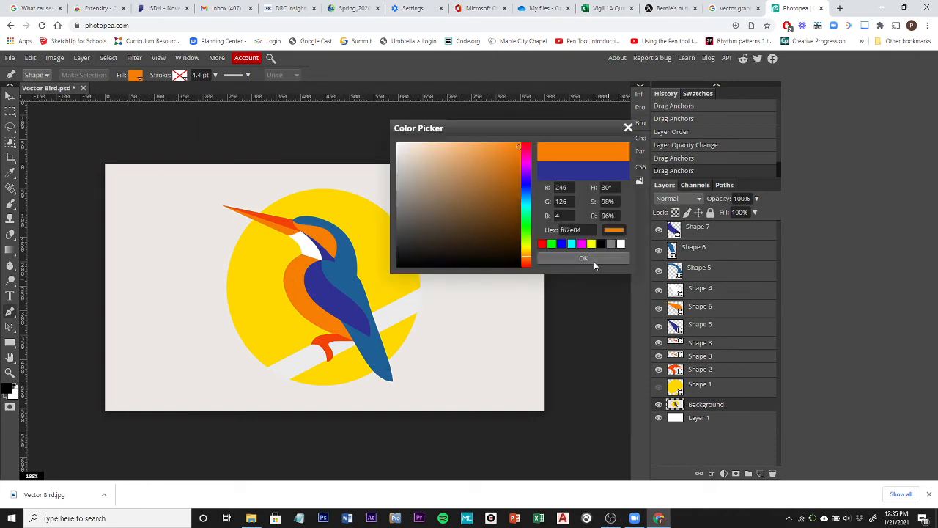
left_click(584, 259)
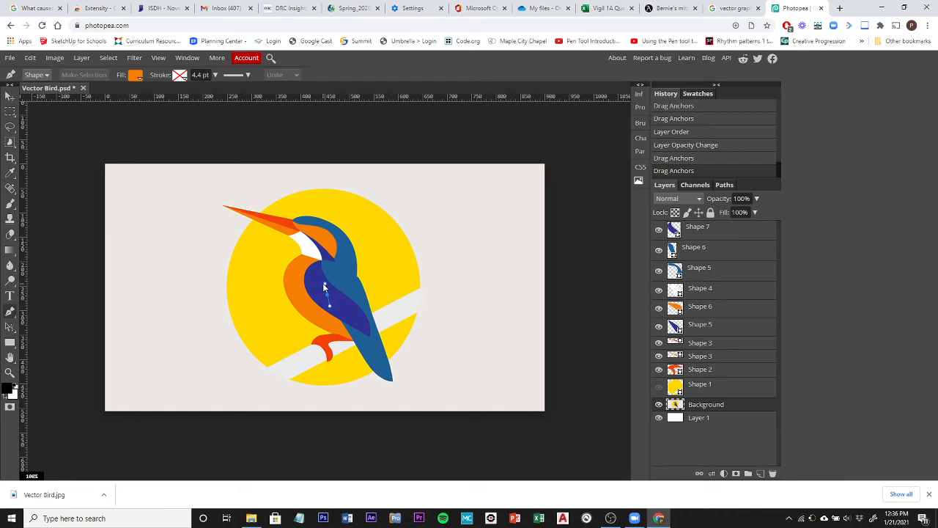
Step: Trace the orange belly with the Pen tool from inside the wing, around its outer edge to the tail, closing the path at its start
left_click(324, 286)
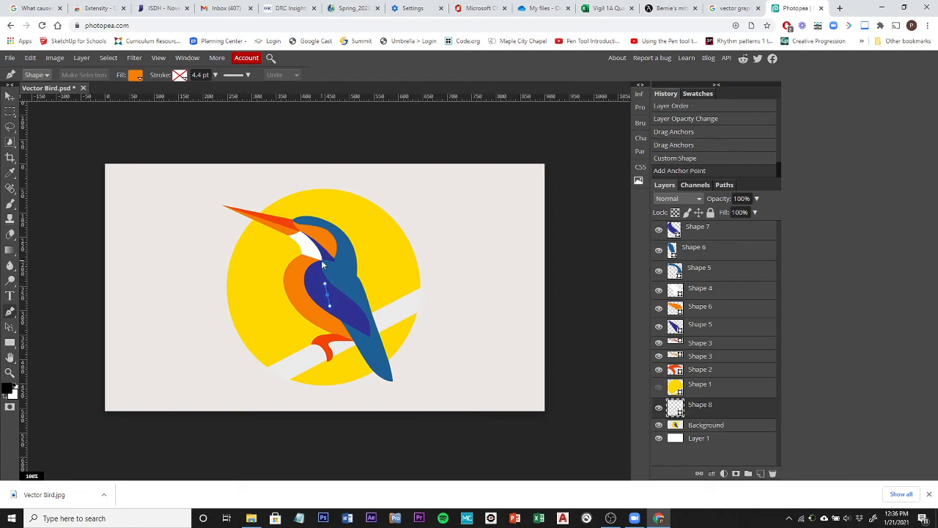
left_click(325, 258)
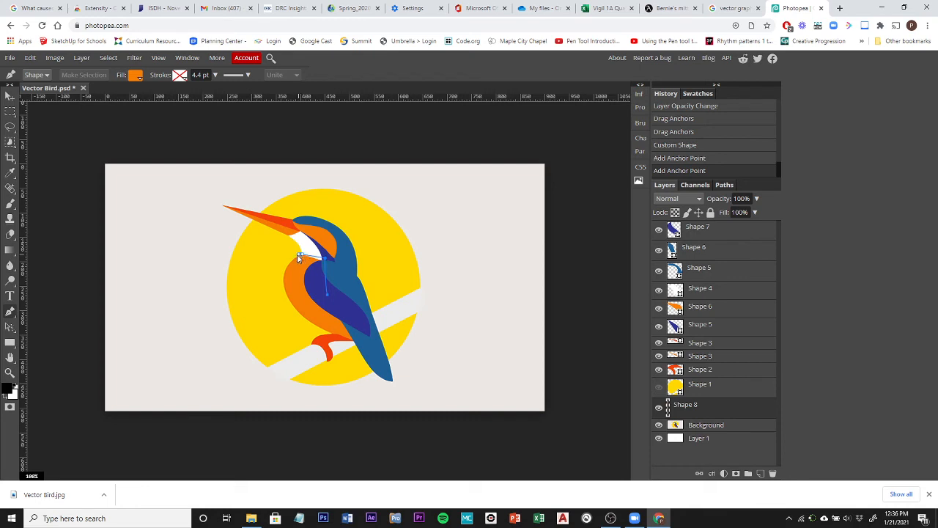
left_click_drag(297, 255, 291, 260)
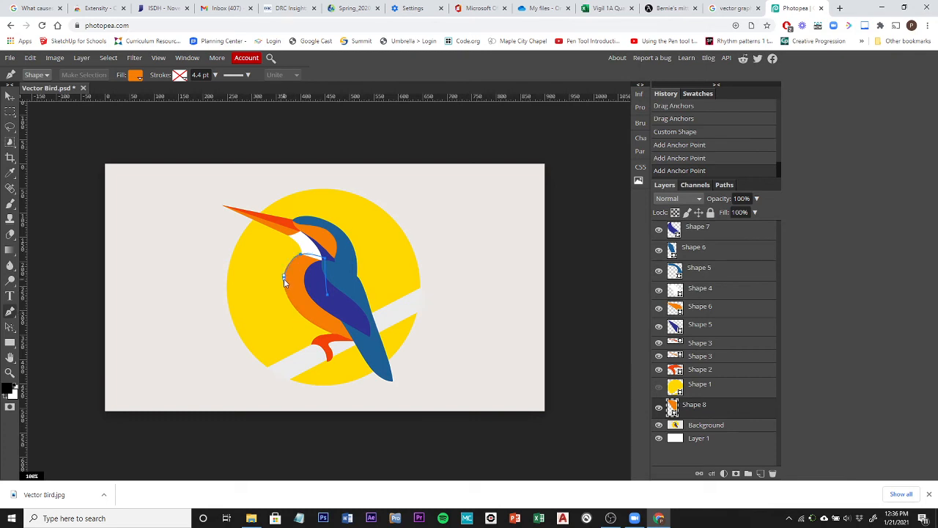
left_click_drag(284, 279, 330, 339)
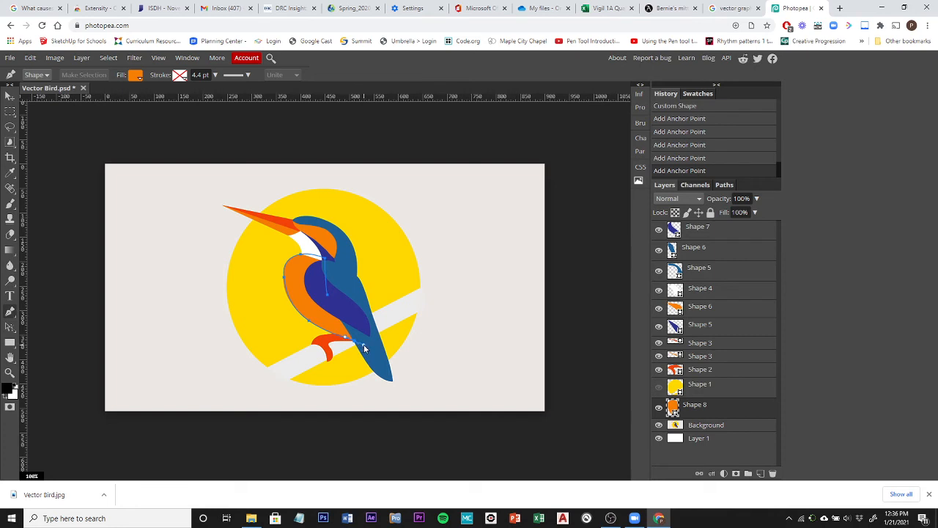
left_click(363, 345)
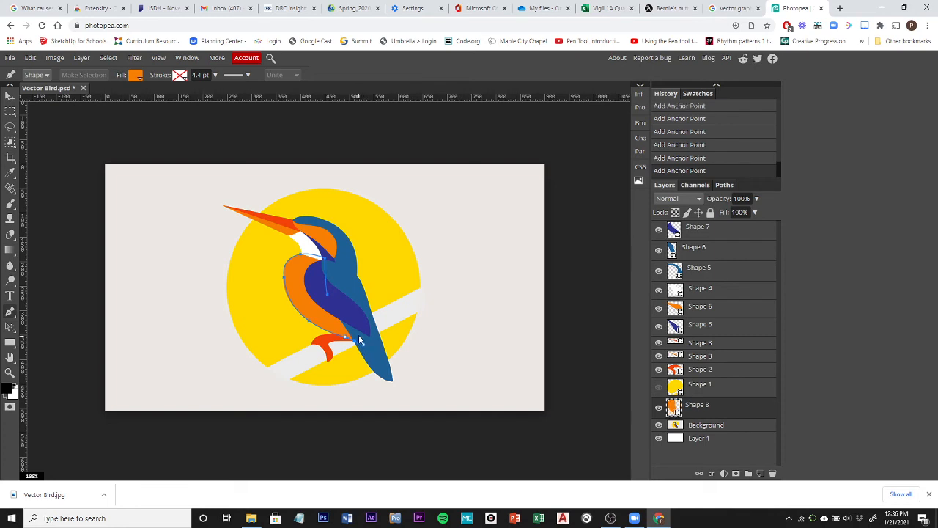
left_click(329, 300)
Step: Move the belly layer Shape 8 directly above Shape 1 and lower its opacity to 25%
left_click_drag(698, 411, 697, 379)
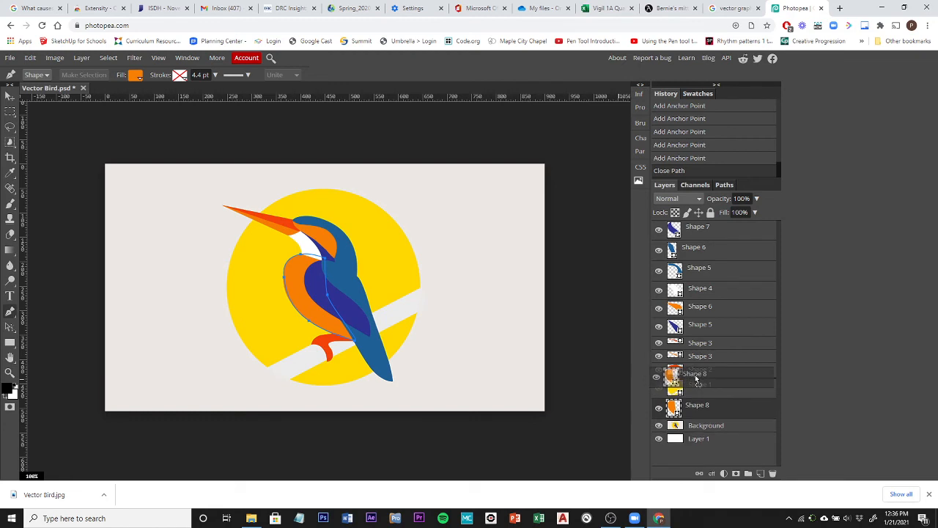
left_click_drag(696, 378, 696, 379)
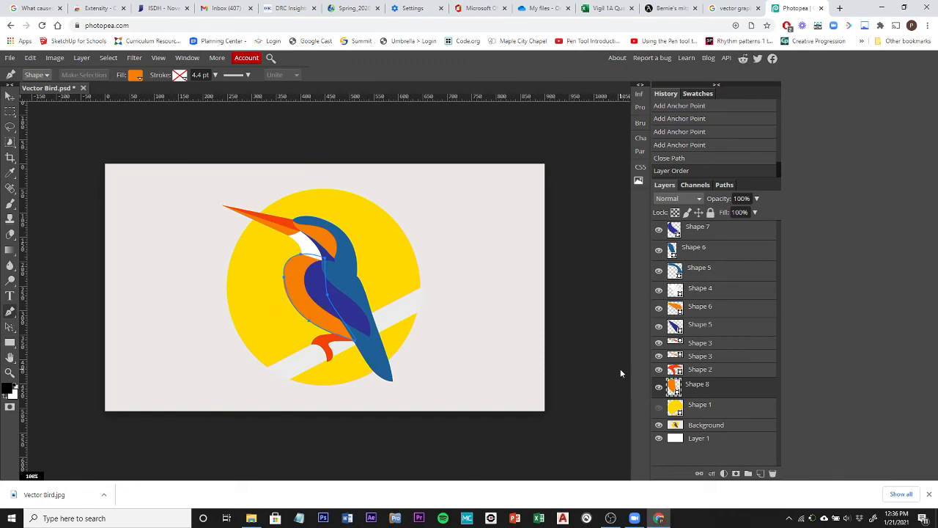
left_click(757, 199)
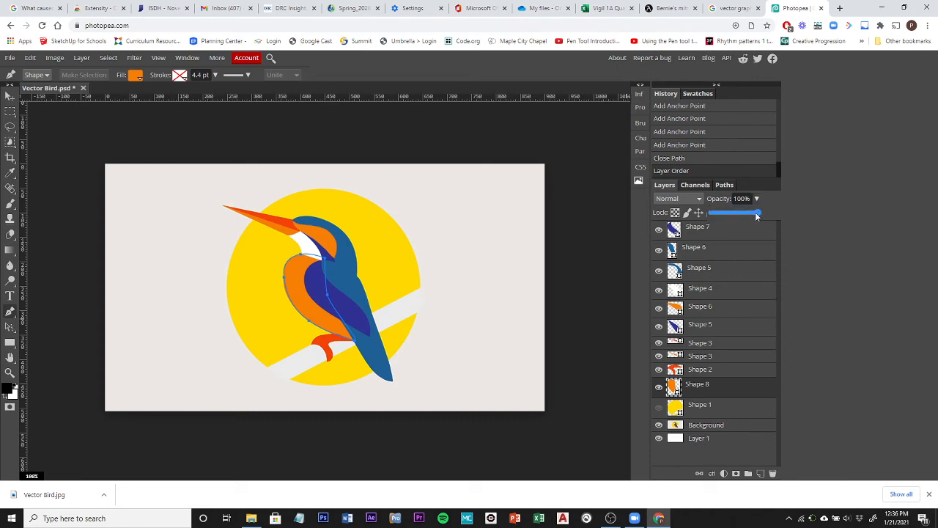
left_click_drag(757, 214, 720, 213)
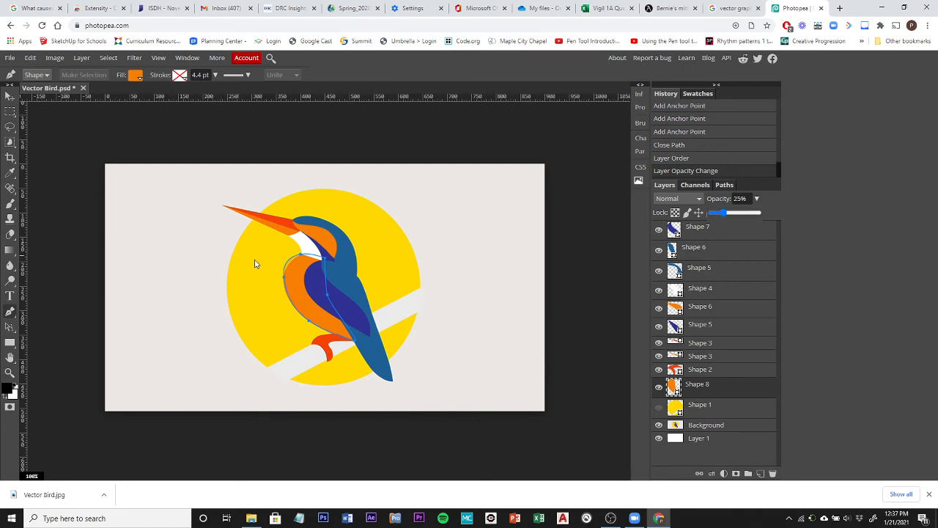
Step: Adjust the belly shape's anchors and curve handles at the throat, outer edge and tail with Direct Select to match the reference outline
right_click(10, 326)
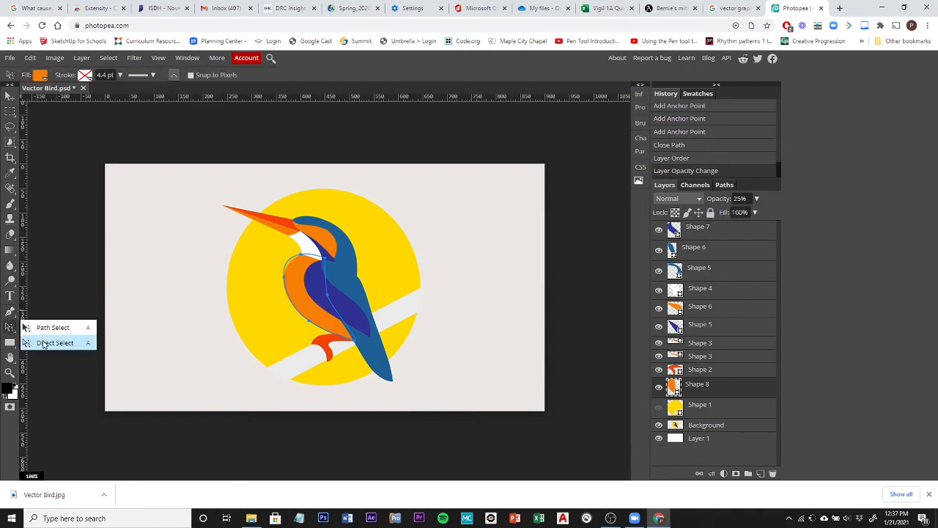
left_click(46, 341)
left_click(301, 256)
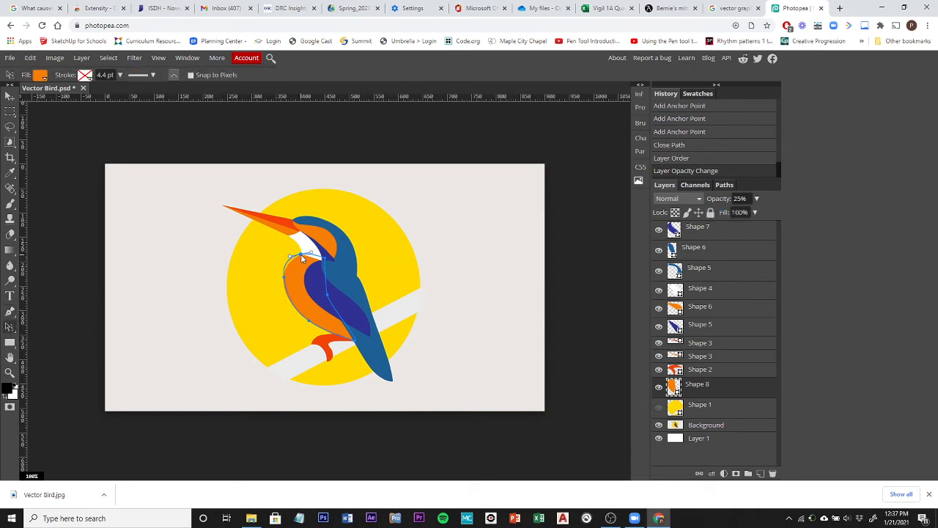
left_click_drag(292, 255, 284, 286)
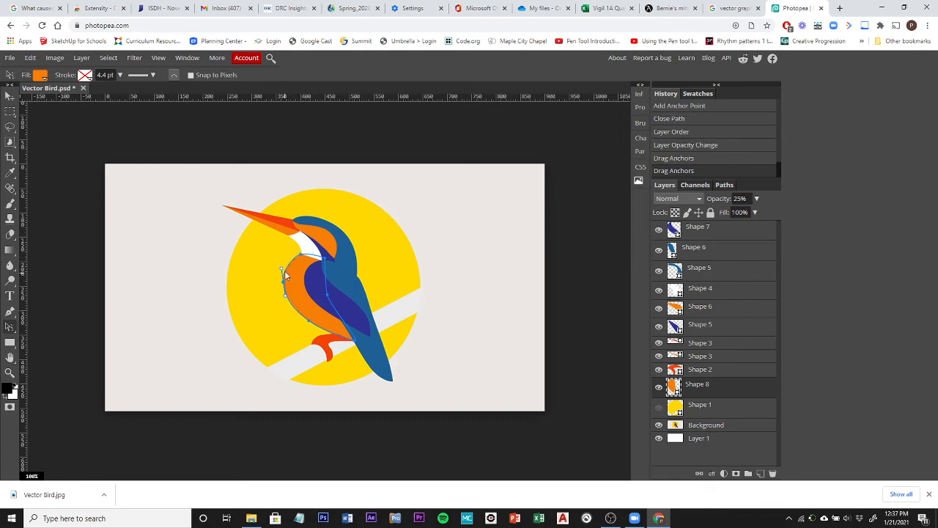
left_click(309, 323)
left_click_drag(309, 324, 310, 324)
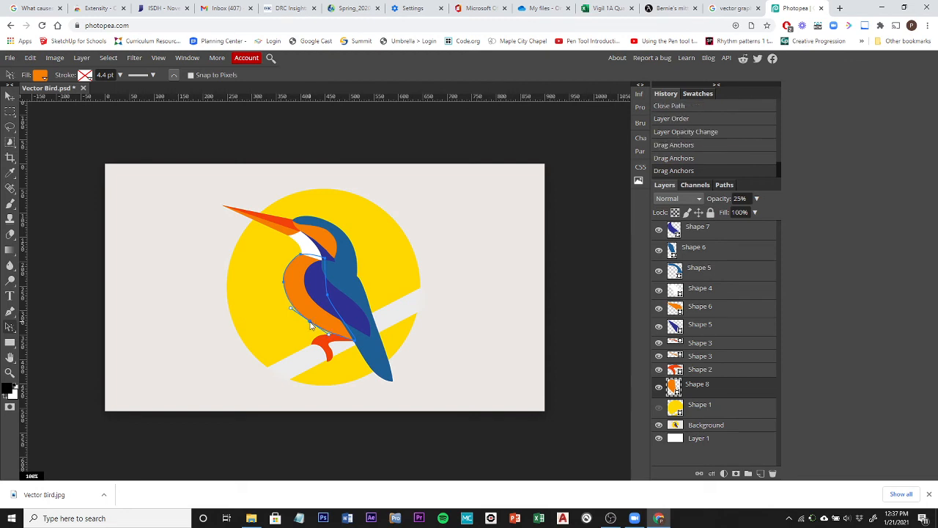
left_click(356, 344)
left_click_drag(356, 342, 357, 344)
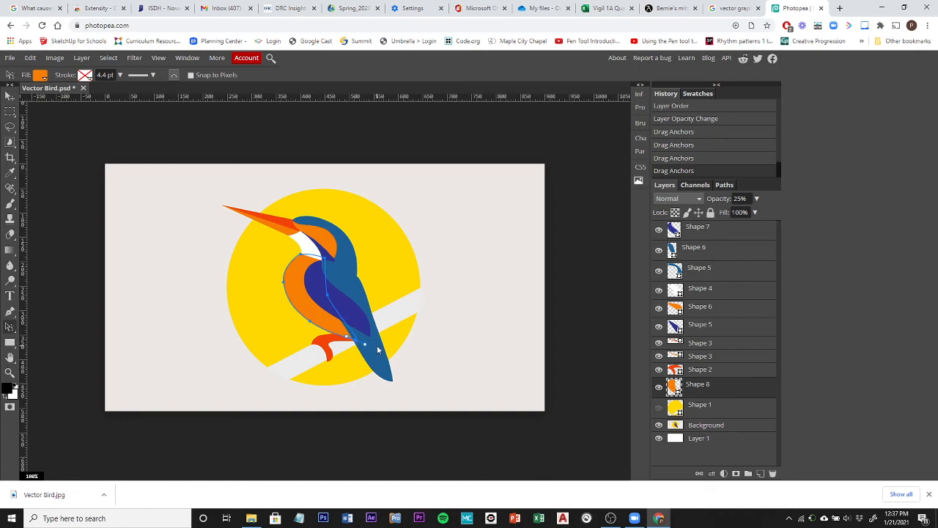
left_click(301, 258)
left_click_drag(303, 257, 302, 256)
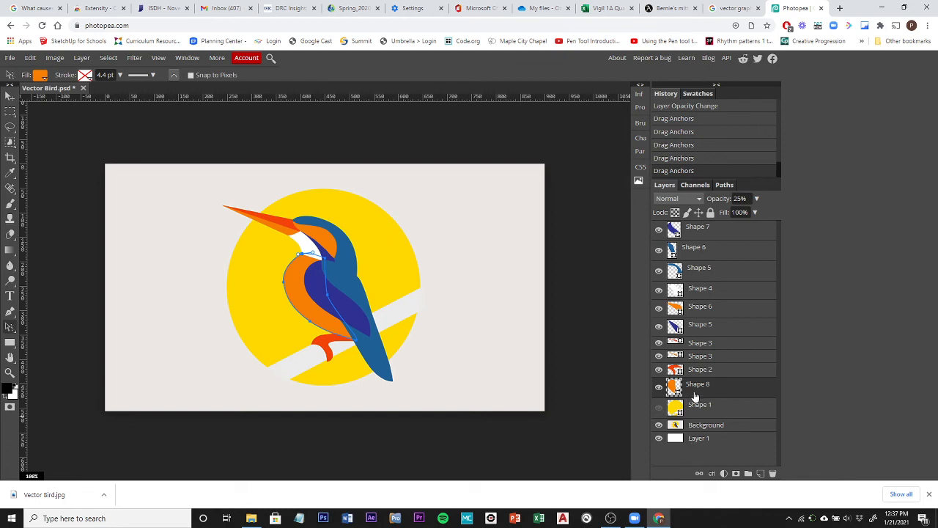
Step: Restore the belly layer's opacity to 100%, then show the yellow circle layer Shape 1 and hide the Background layer
left_click(756, 198)
left_click_drag(725, 214, 777, 211)
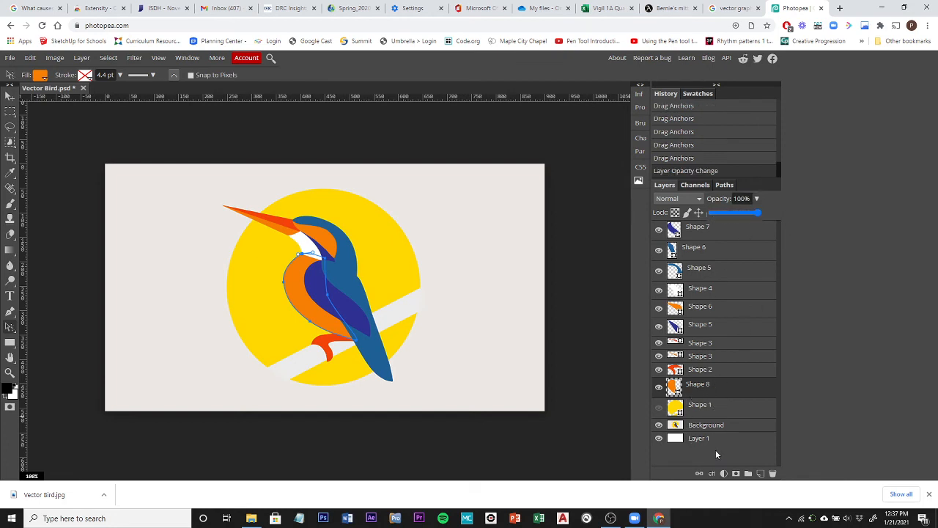
left_click(658, 408)
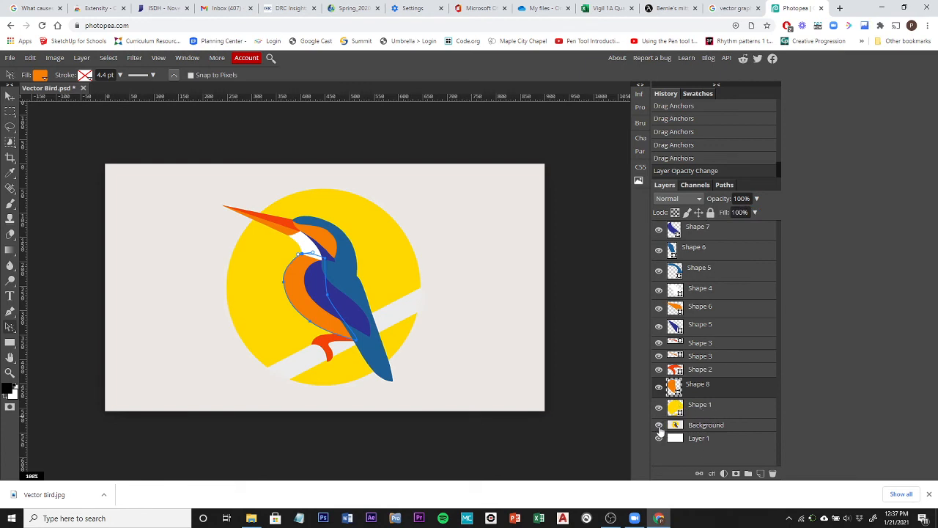
left_click(659, 426)
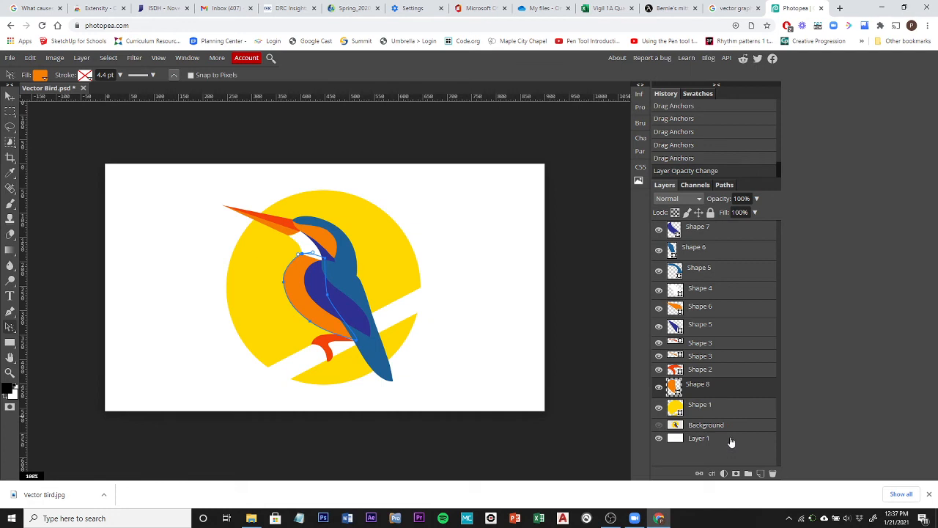
left_click(731, 441)
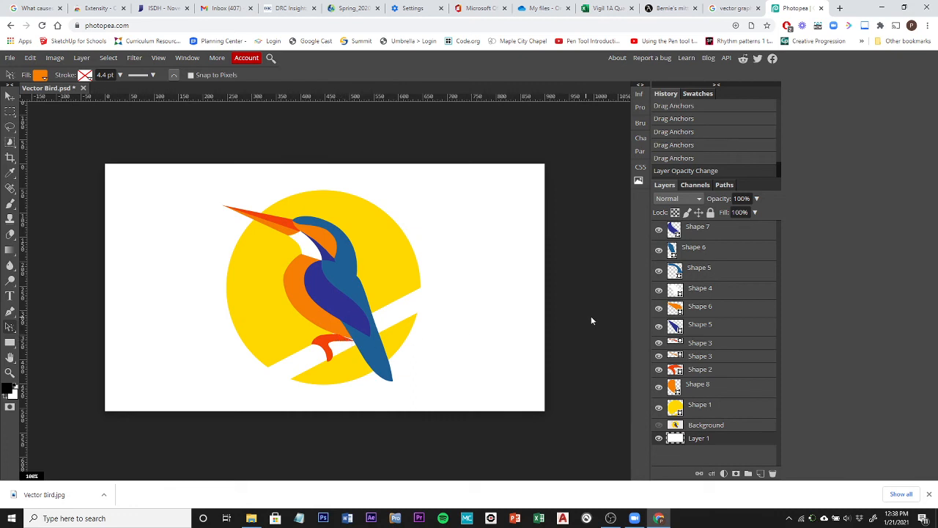
Step: Reshape the red leg on layer Shape 2 by moving its upper anchors up and its end anchors further into the tail
left_click(698, 374)
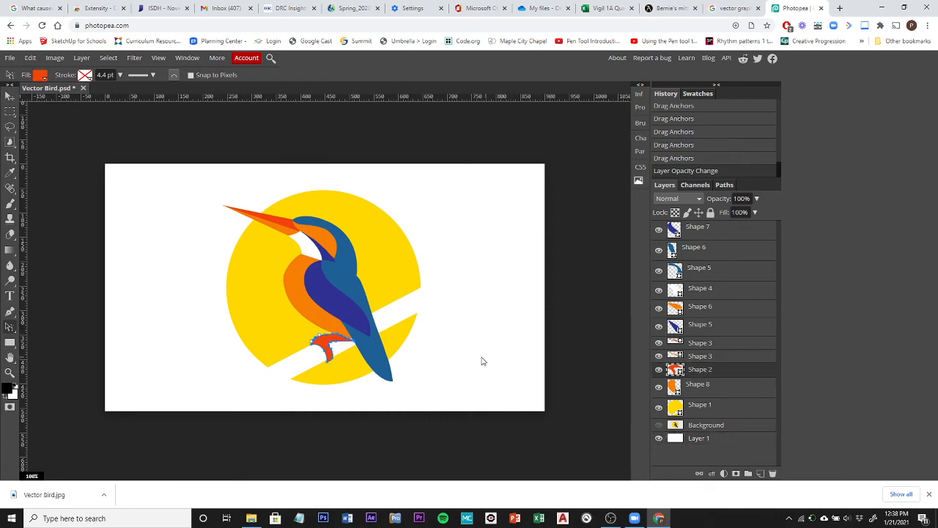
left_click(340, 330, "ctrl")
left_click(340, 329, "ctrl")
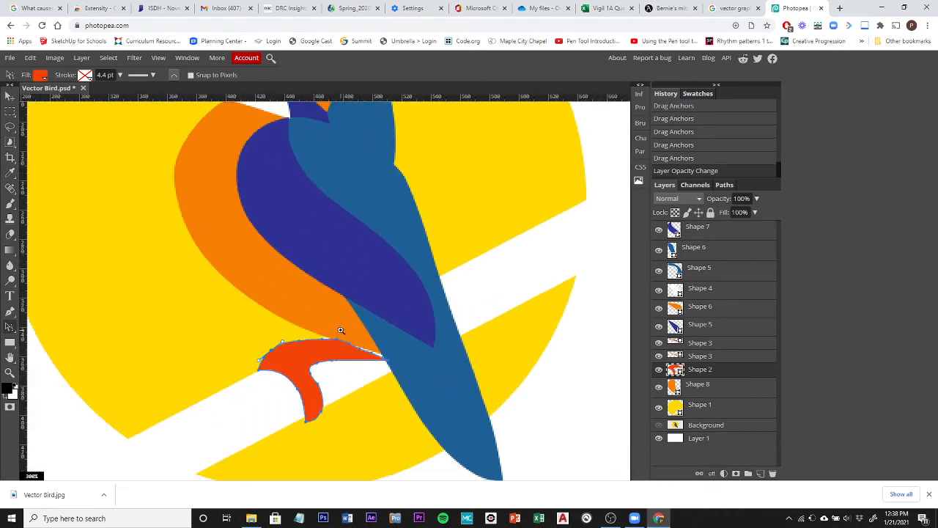
left_click(340, 330, "ctrl")
left_click(340, 330, "ctrl")
left_click(340, 330, "ctrl")
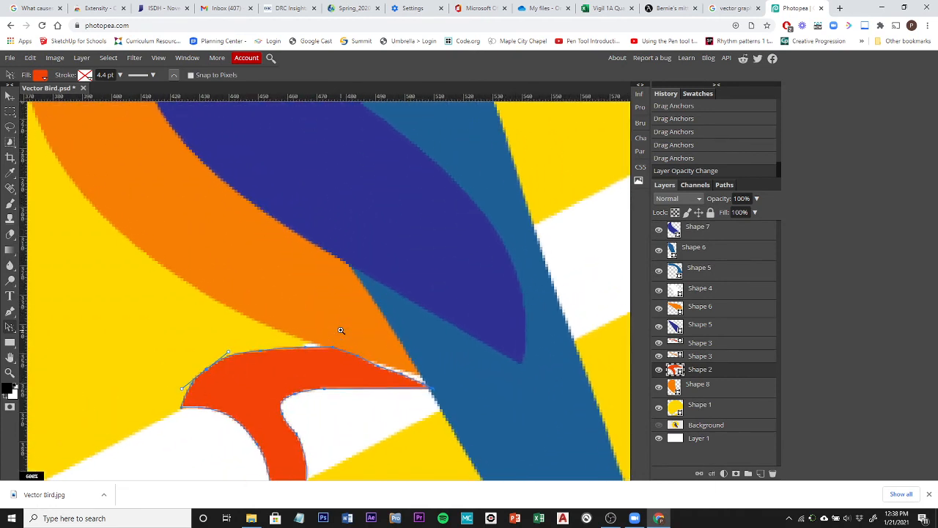
left_click(378, 367)
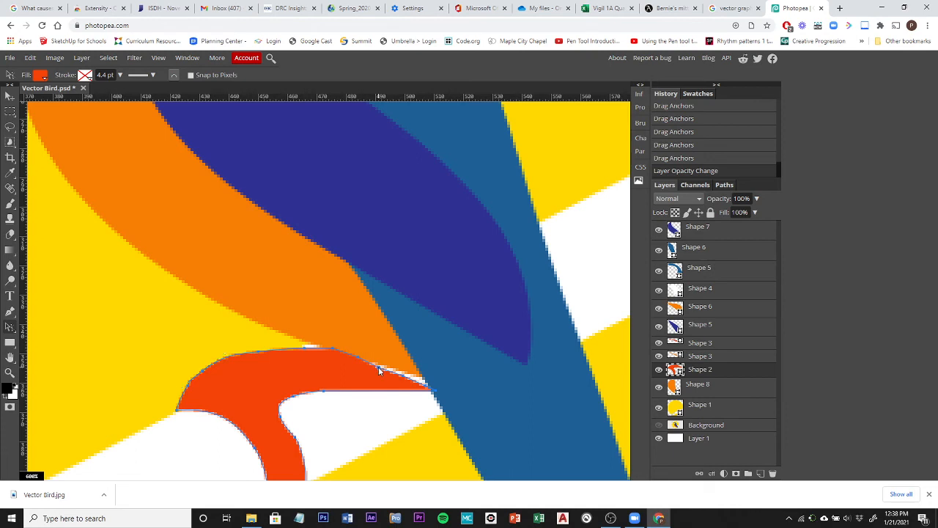
mouse_move(381, 363)
left_mouse_down()
mouse_move(449, 383)
mouse_move(443, 393)
mouse_move(430, 383)
mouse_move(436, 371)
mouse_move(387, 365)
left_mouse_up()
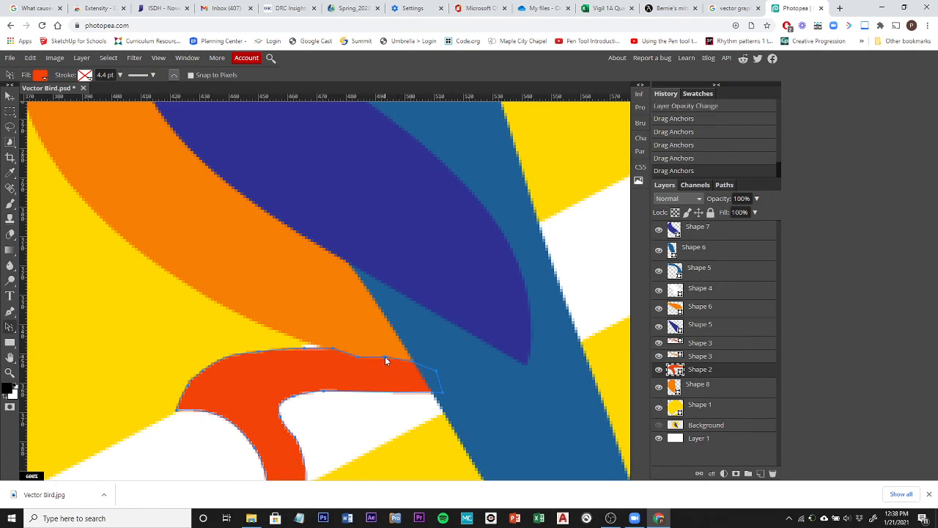
left_click(385, 356)
Step: Move the leg layer Shape 2 below the belly layer and raise the anchor on its upper edge behind the belly
left_click_drag(708, 370, 708, 401)
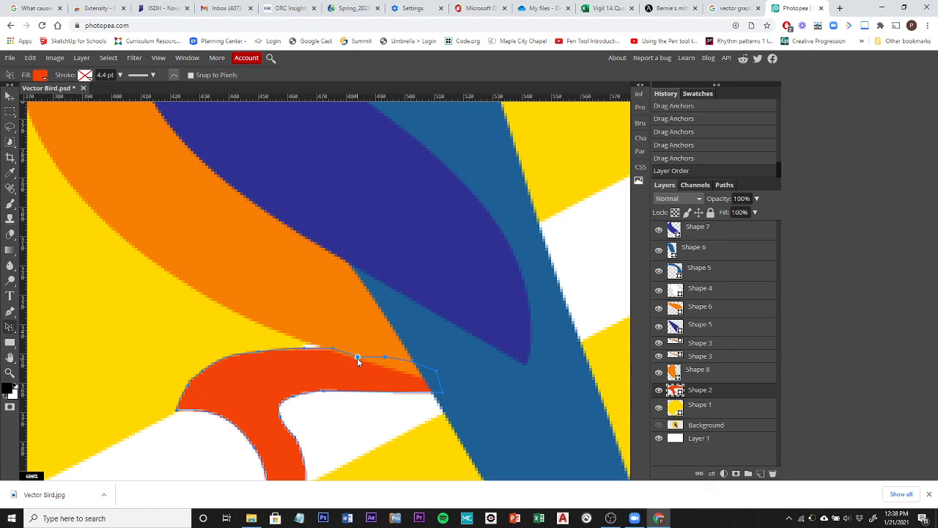
left_click_drag(360, 360, 360, 350)
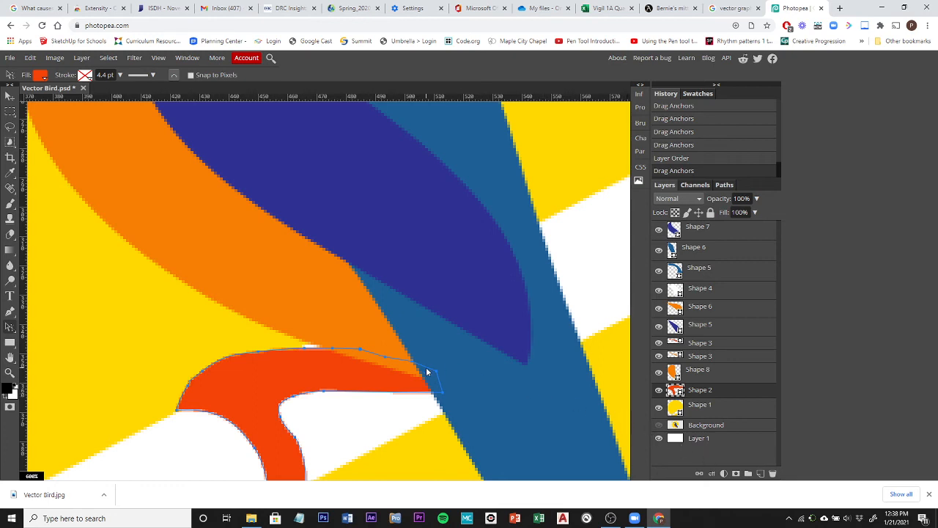
scroll(427, 370, "down", 5)
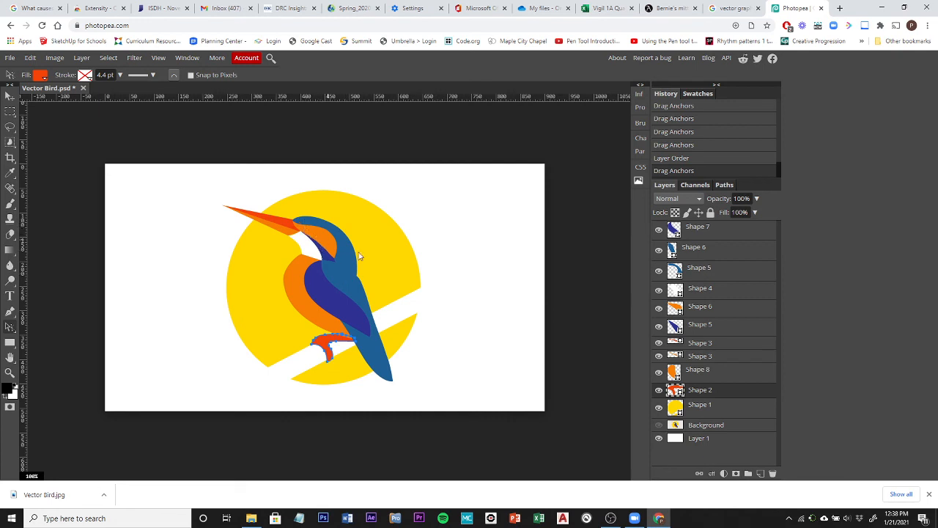
Step: Show the Background reference image and hide all the vector shape layers to expose the bird's original eye
left_click(700, 428)
left_click(658, 425)
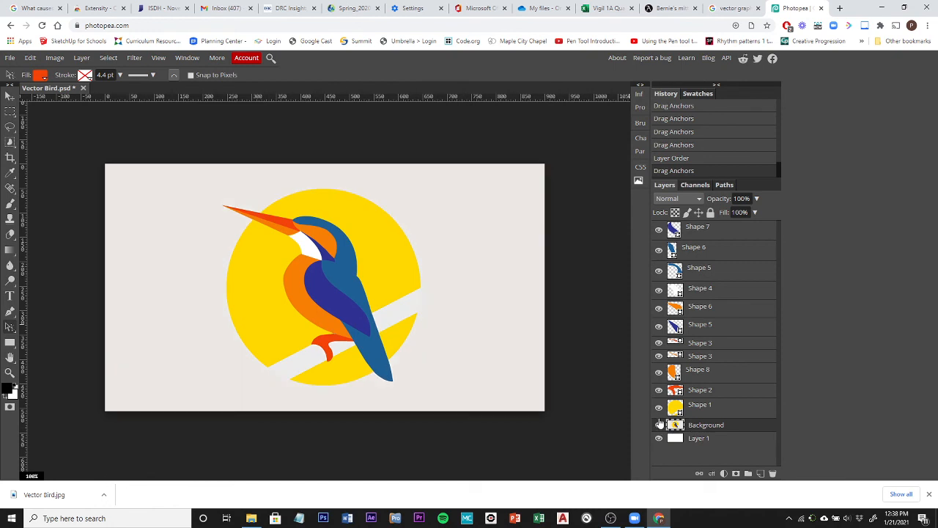
left_click_drag(658, 414, 659, 230)
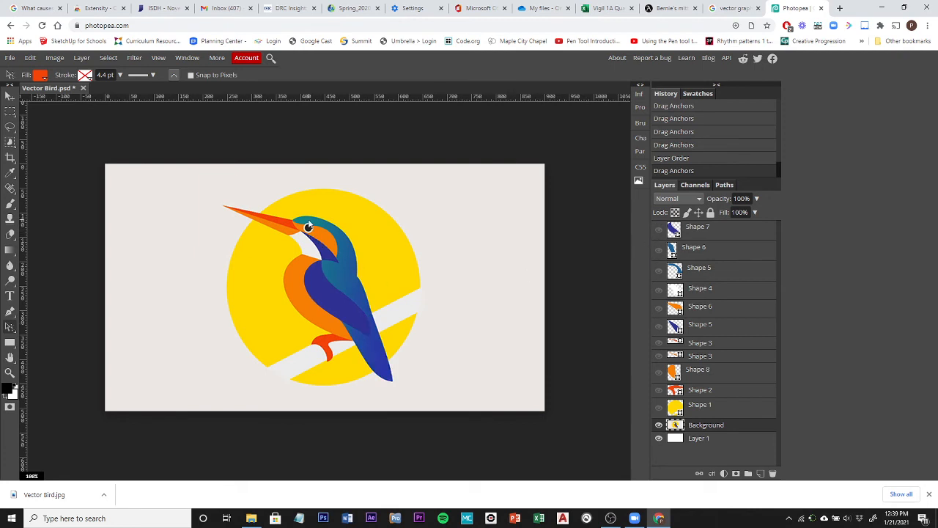
scroll(307, 224, "up", 4)
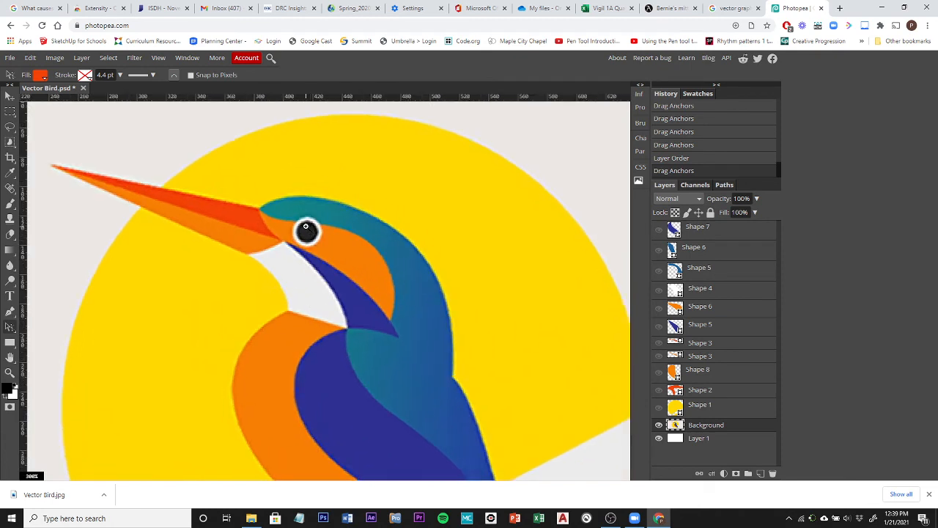
scroll(306, 226, "up", 1)
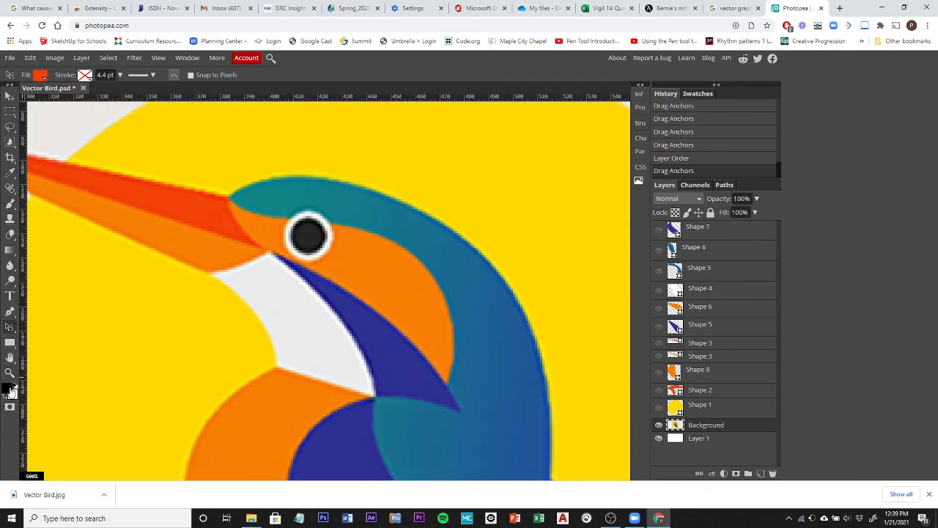
Step: Choose the Ellipse tool in Shape mode and set its fill to white, ffffff
right_click(14, 346)
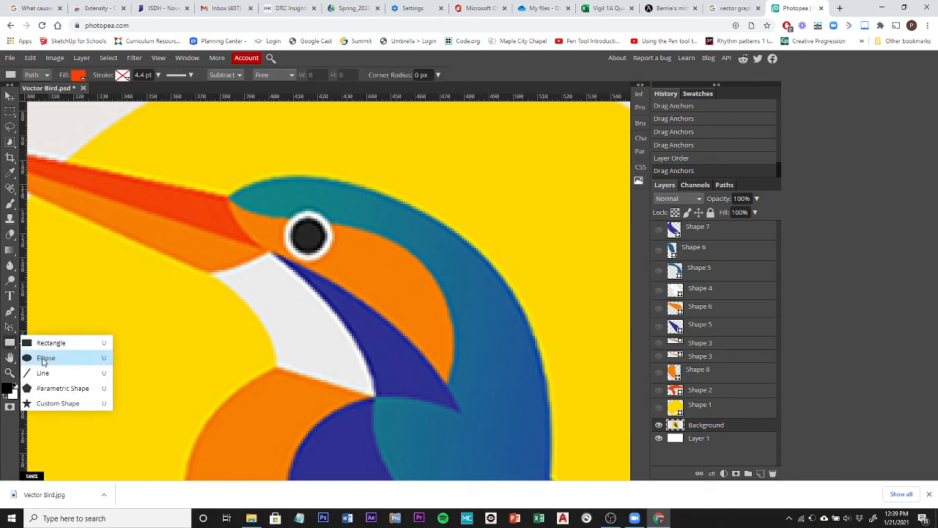
left_click(42, 357)
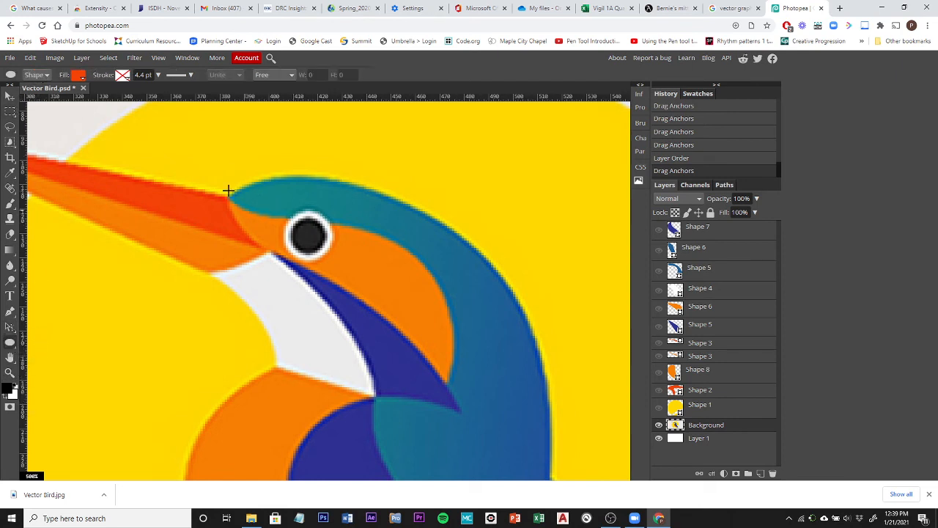
left_click(77, 76)
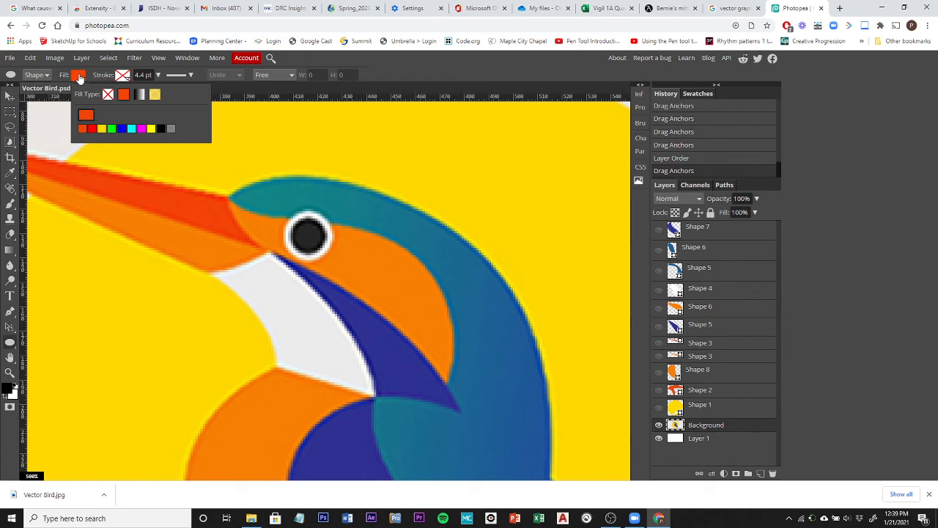
left_click(86, 115)
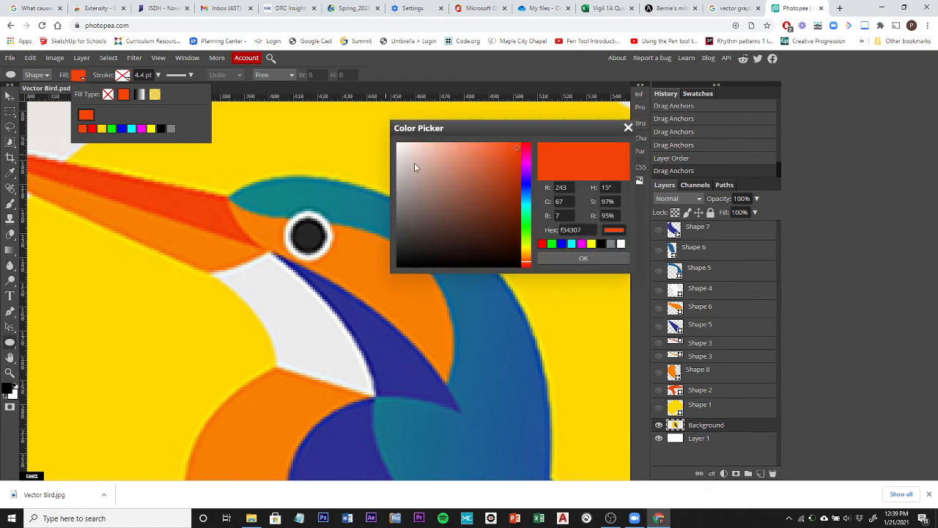
left_click_drag(414, 167, 366, 118)
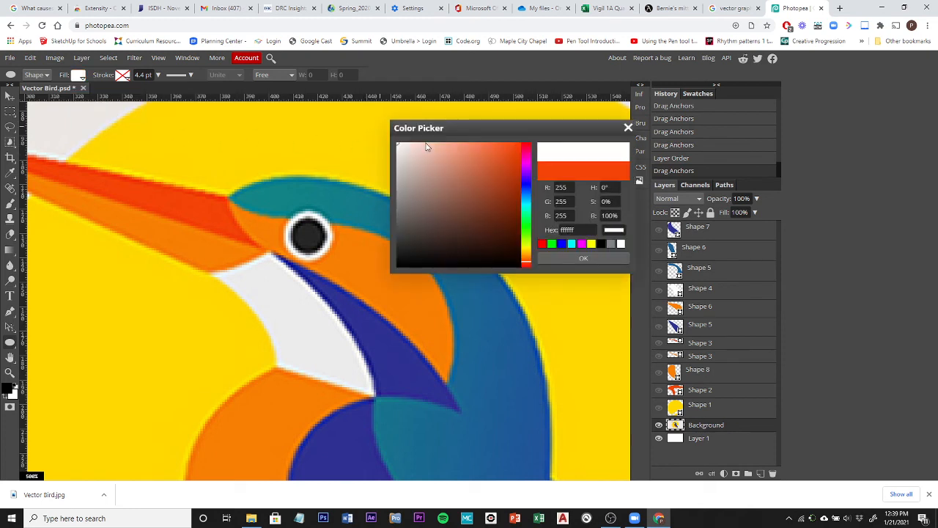
left_click(579, 260)
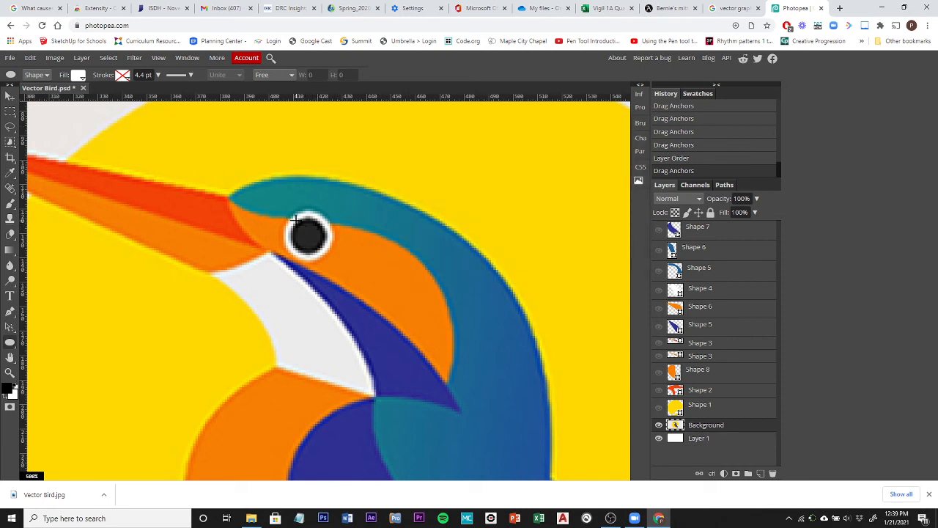
Step: Draw a white circle about 21 px wide over the outer ring of the bird's eye
left_click_drag(290, 215, 324, 247)
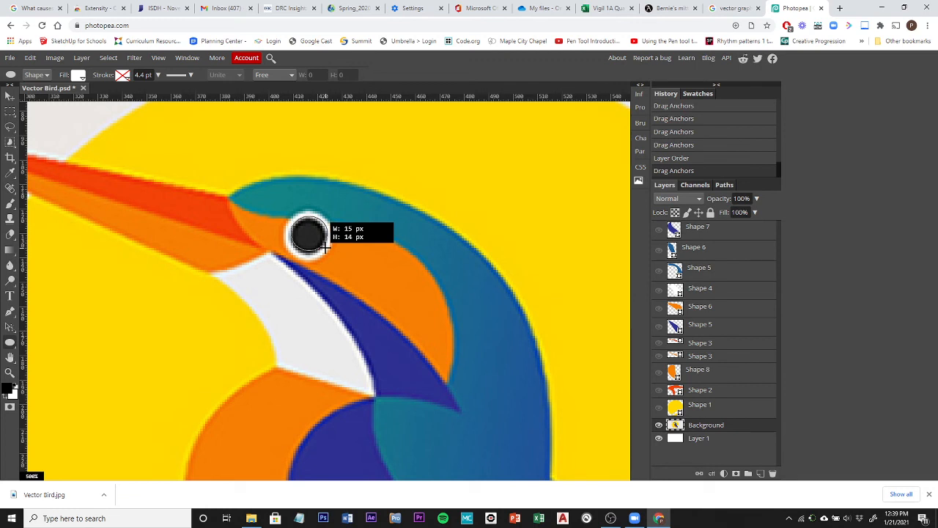
left_click_drag(325, 247, 347, 260)
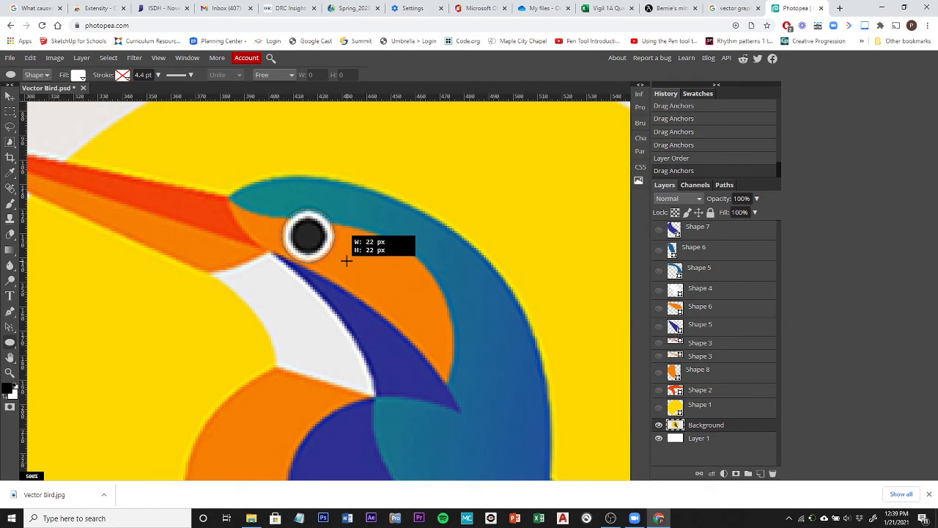
left_click_drag(346, 260, 338, 258)
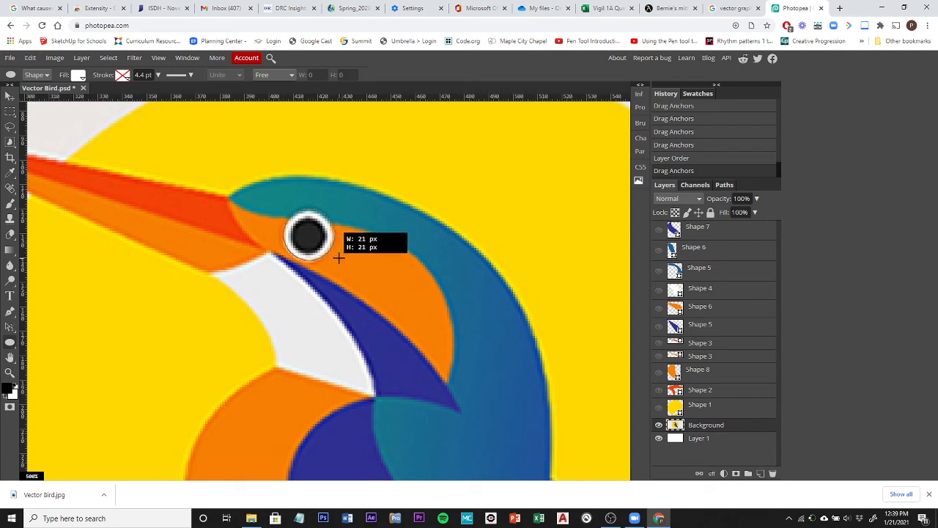
left_click_drag(339, 258, 339, 258)
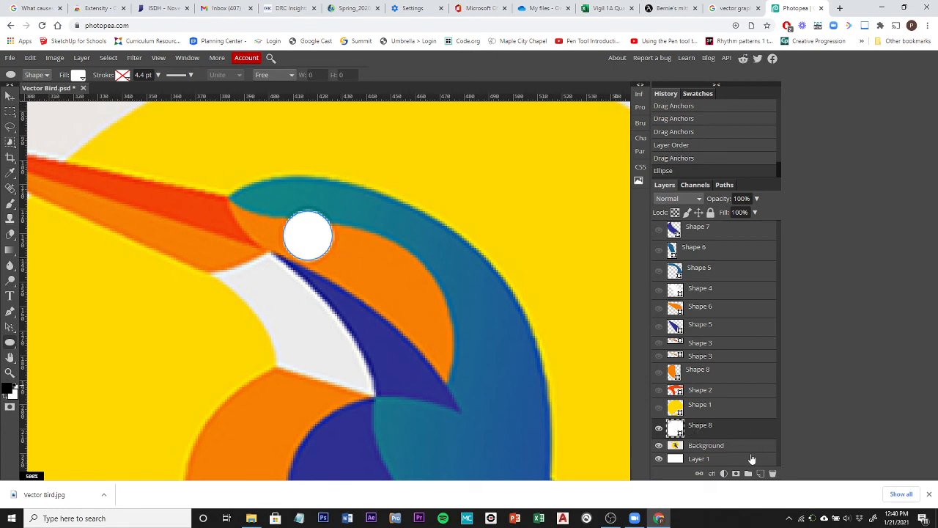
left_click(711, 449)
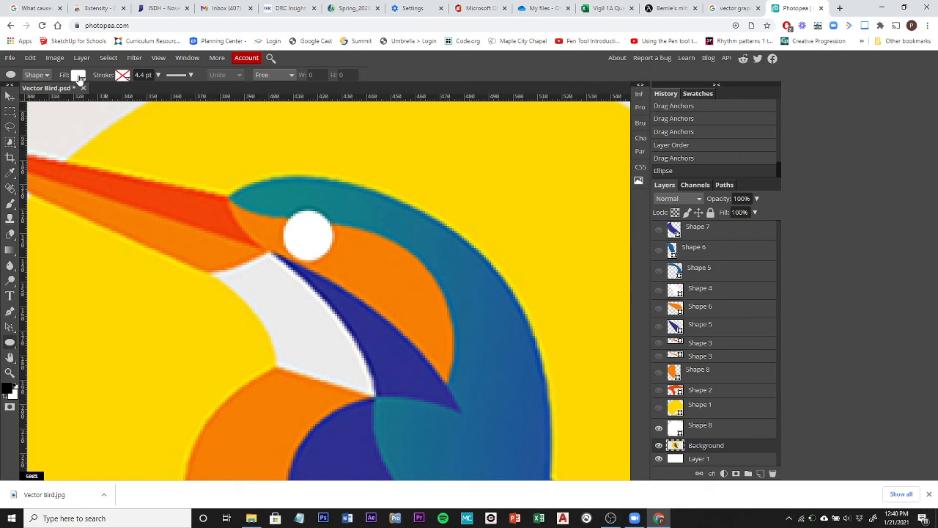
left_click(79, 76)
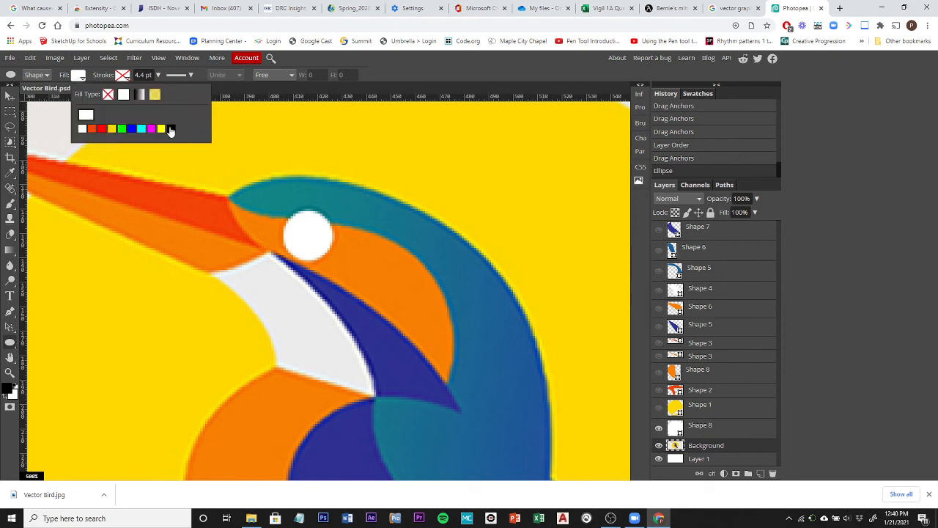
left_click(171, 129)
Step: Lower the opacity of the white eye circle's layer to 30% so the original pupil shows through
left_click(704, 428)
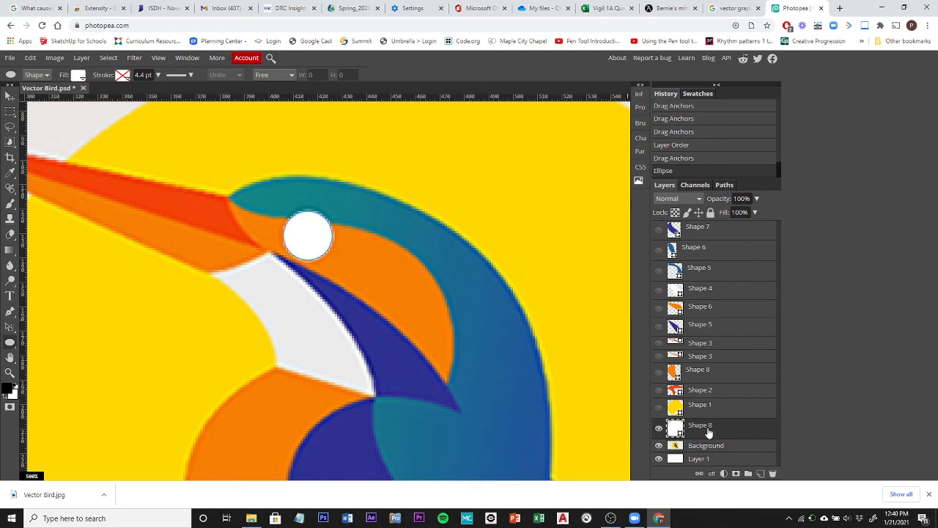
left_click(757, 199)
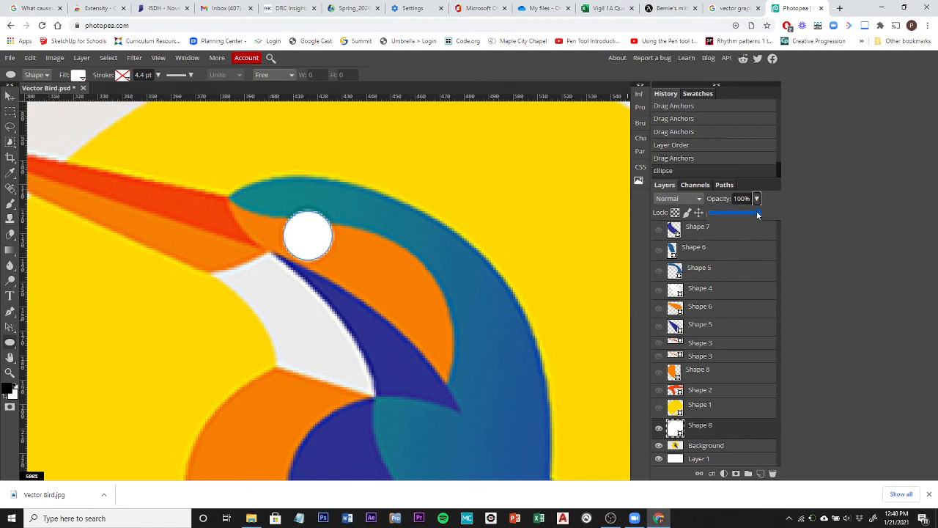
left_click_drag(760, 216, 726, 222)
Step: Draw a black-filled circle about 13 px wide over the pupil, starting from the Background layer
left_click(719, 449)
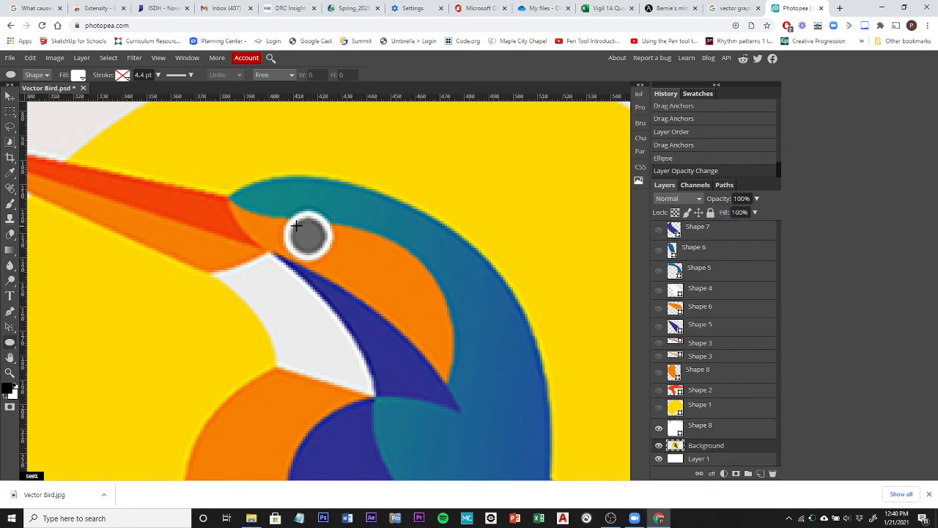
left_click(78, 75)
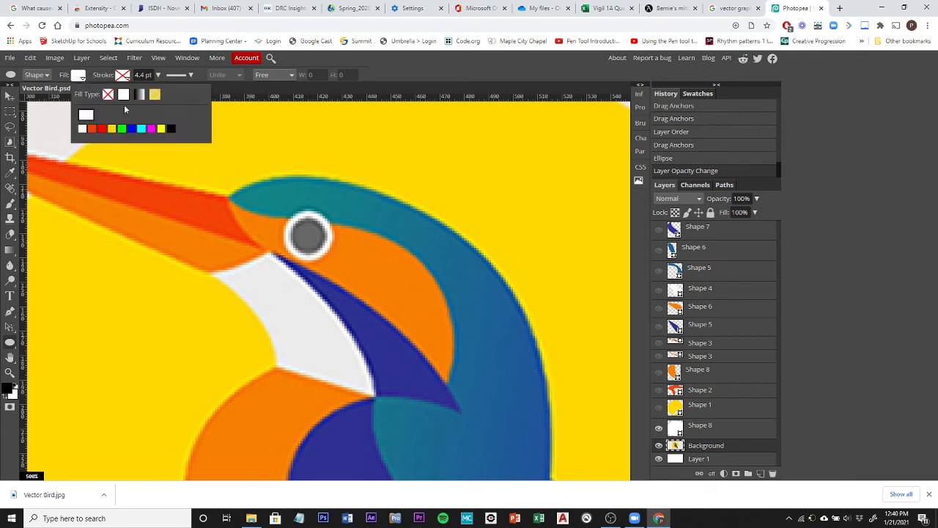
left_click(171, 129)
left_click_drag(294, 224, 334, 249)
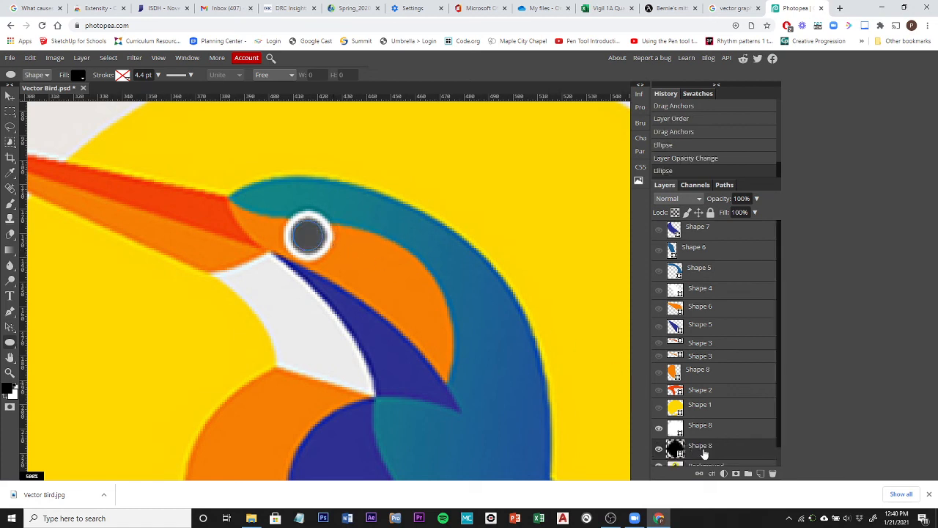
Step: Move the black pupil layer above the white circle layer and set the white circle's opacity back to 100%
left_click_drag(704, 453, 703, 425)
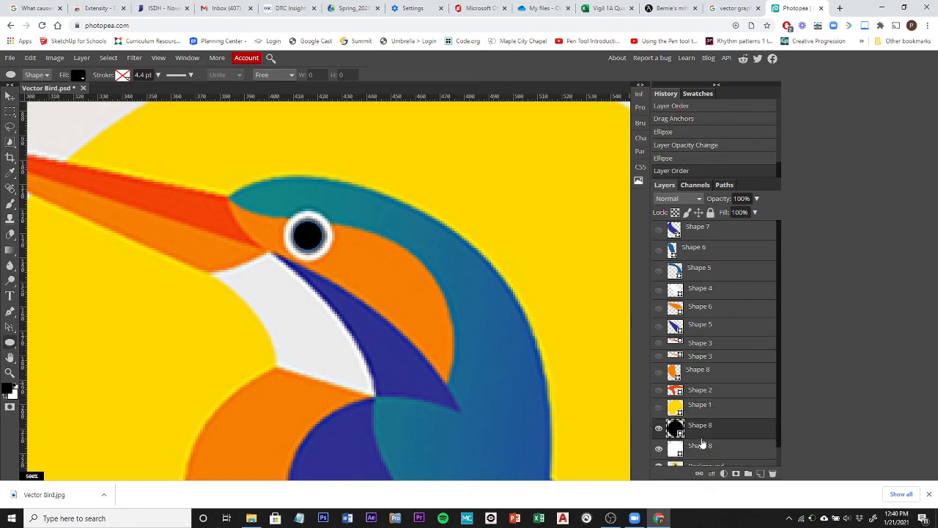
left_click(711, 449)
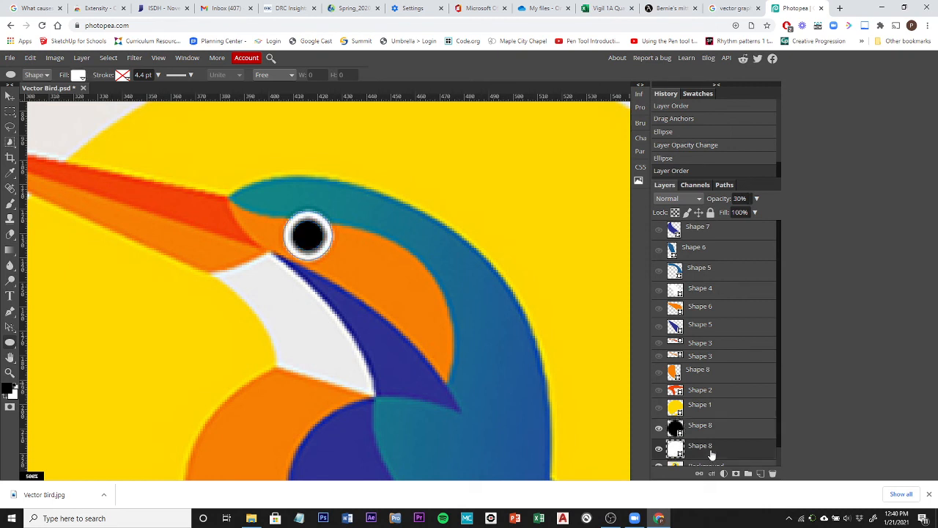
left_click(757, 198)
left_click_drag(727, 211, 783, 211)
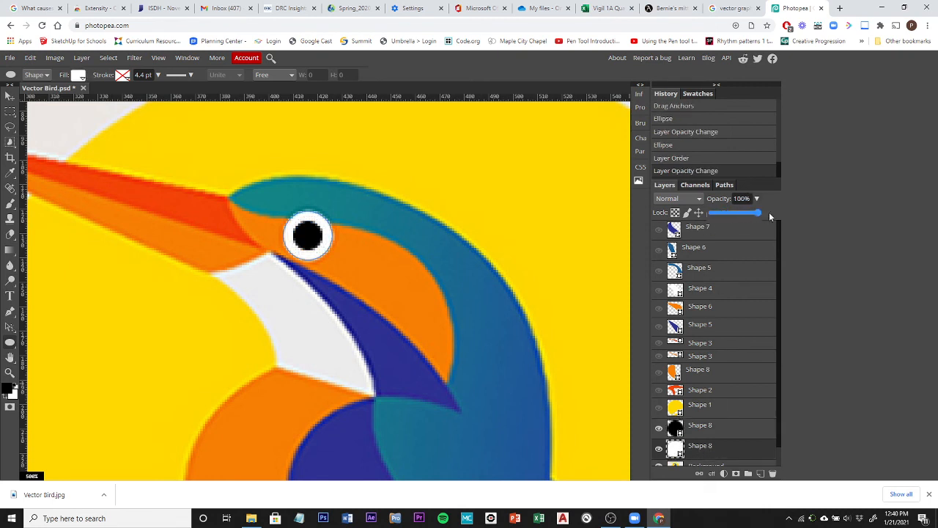
left_click(816, 352)
Step: Show all the hidden shape layers and move both eye circle layers to the top of the layer stack
scroll(259, 250, "down", 10)
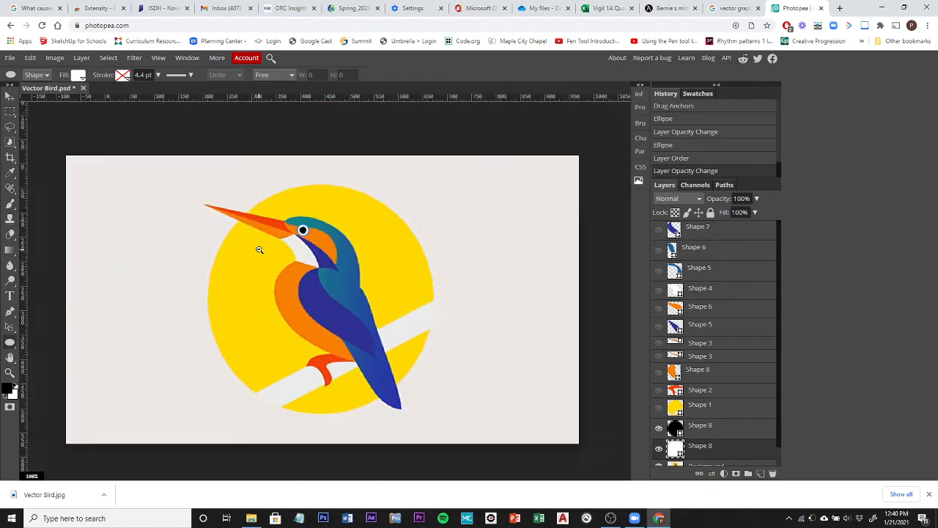
left_click(659, 408)
left_click_drag(662, 412, 660, 231)
left_click(696, 431)
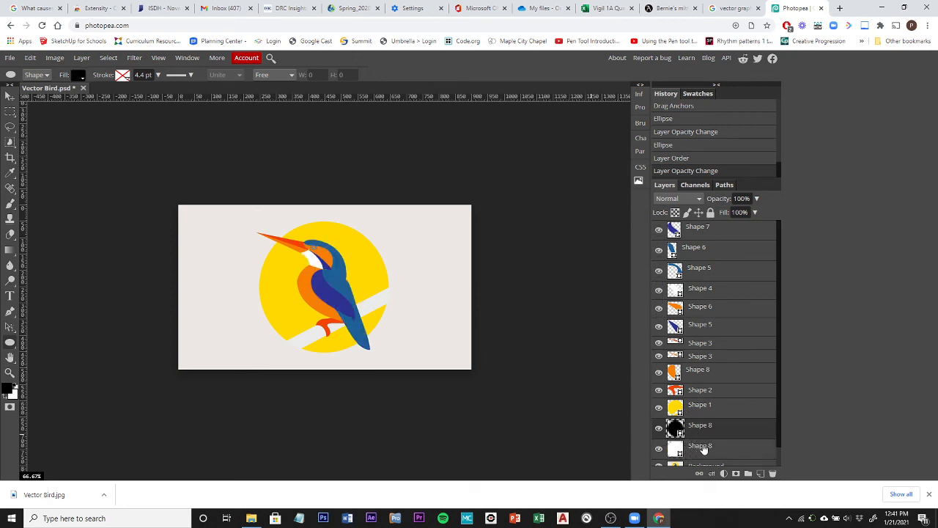
left_click(697, 449)
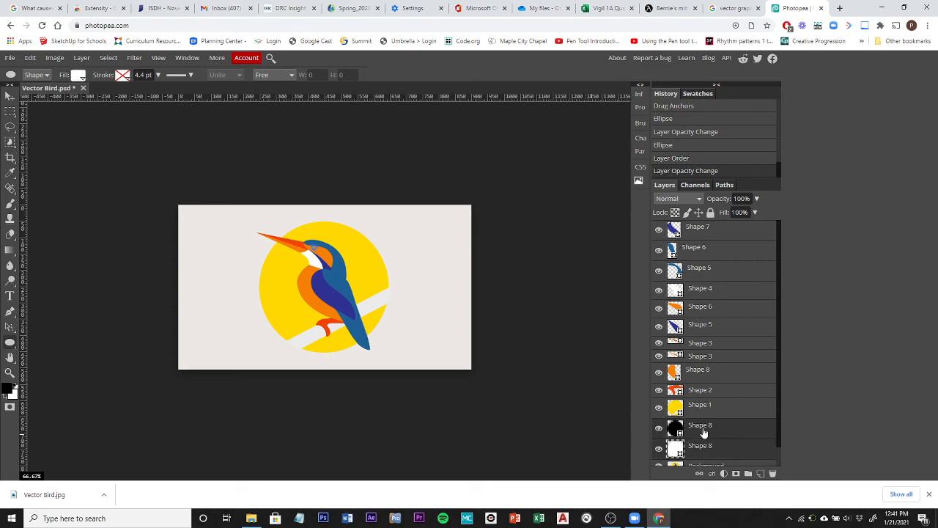
left_click_drag(703, 433, 701, 225)
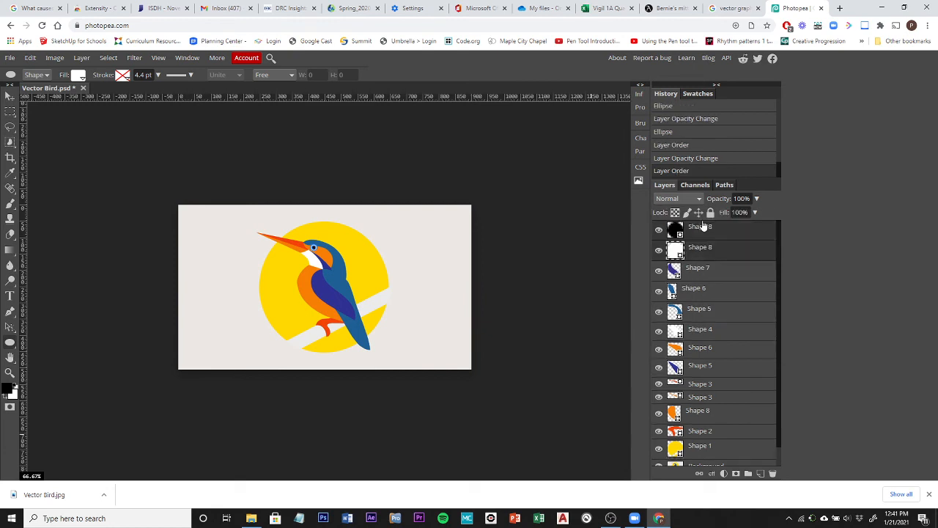
Step: Toggle the Background reference layer off and on to examine the vector bird against the white Layer 1
left_click_drag(781, 333, 781, 374)
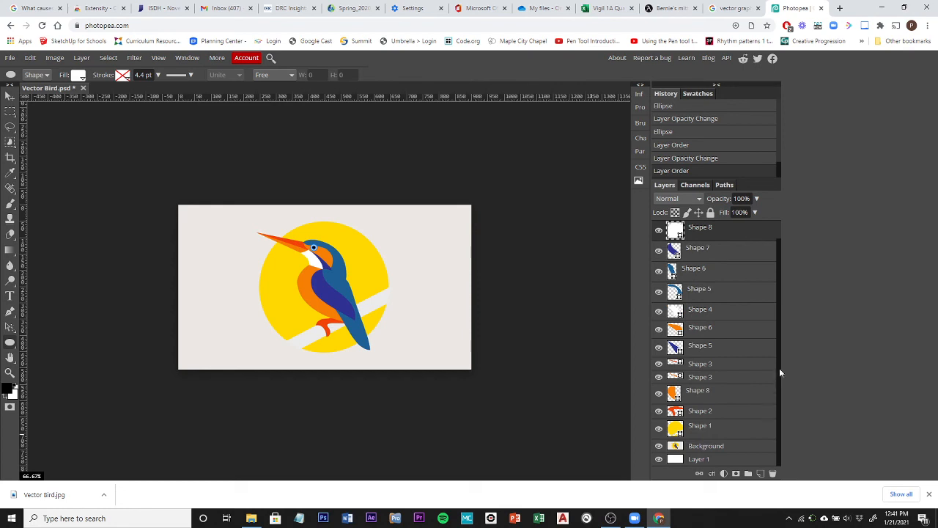
left_click(9, 96)
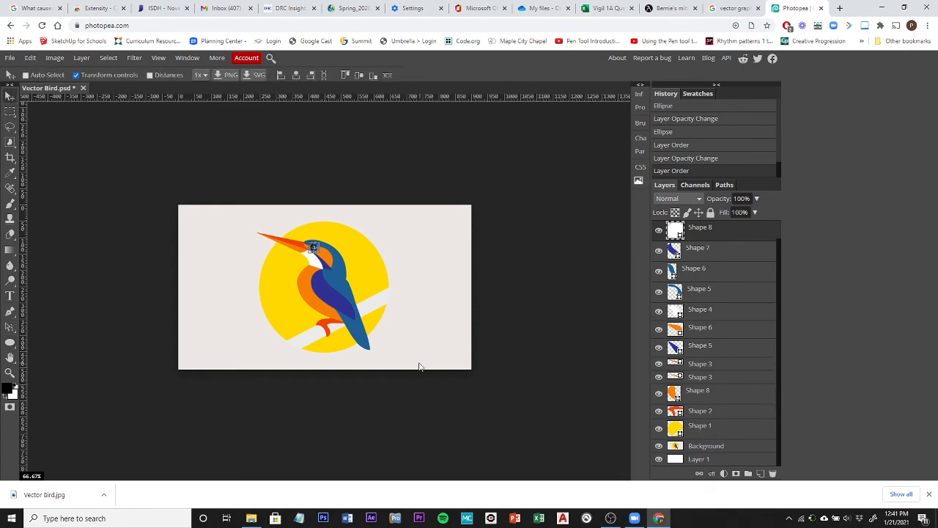
left_click(704, 449)
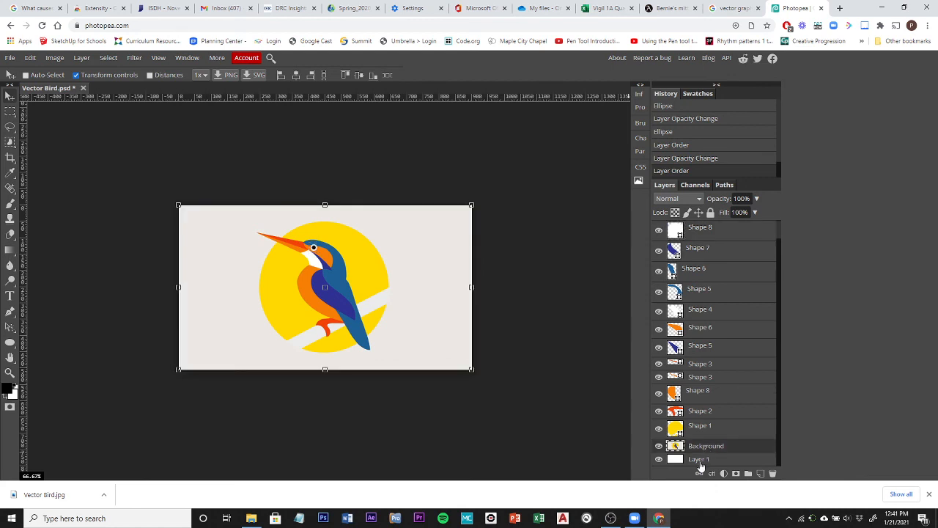
left_click(659, 447)
left_click(658, 447)
left_click(658, 447)
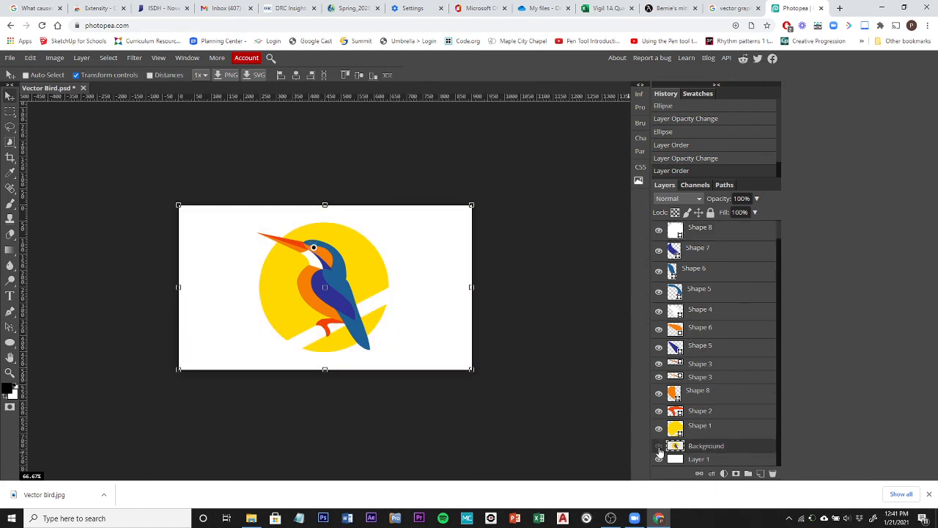
left_click(699, 462)
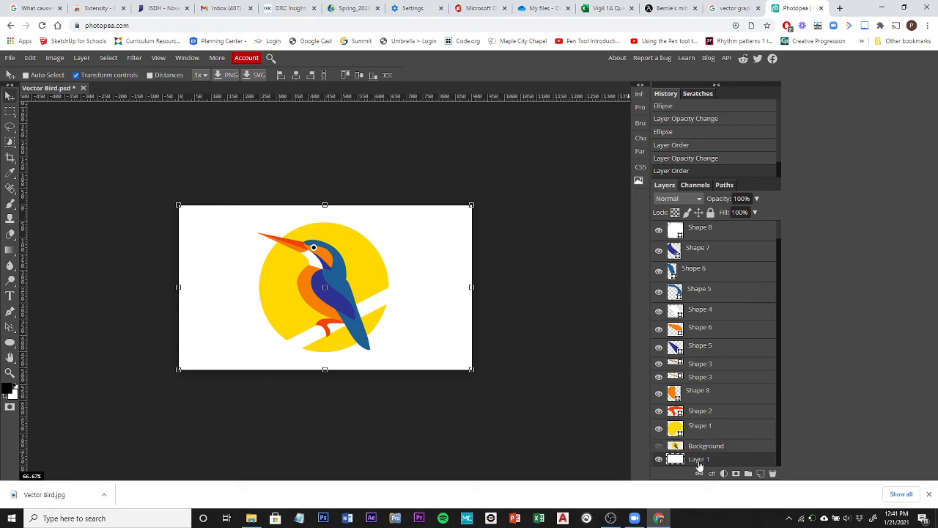
left_click(658, 447)
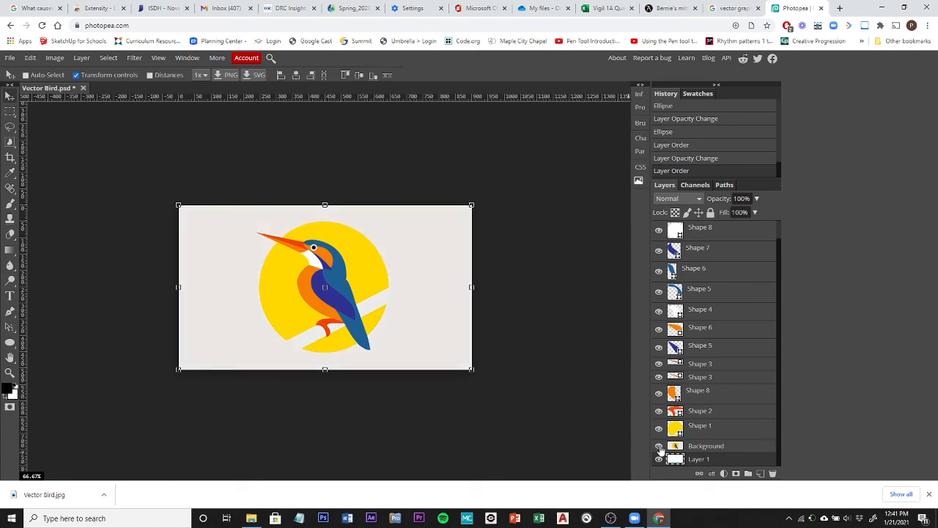
Step: Compare the vector bird with the original by repeatedly isolating the Background layer and restoring all the other layers
left_click(659, 448, "alt")
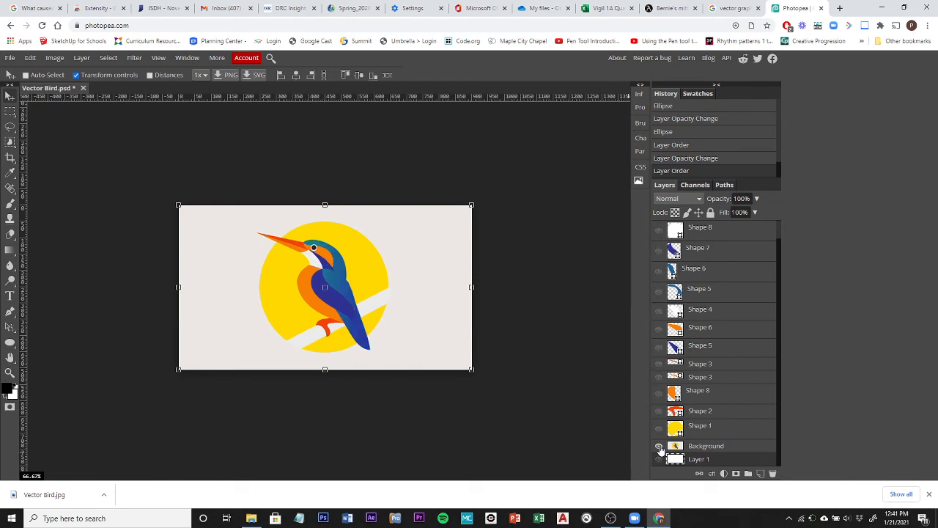
left_click(659, 447, "alt")
left_click(659, 448, "alt")
left_click(659, 448, "alt")
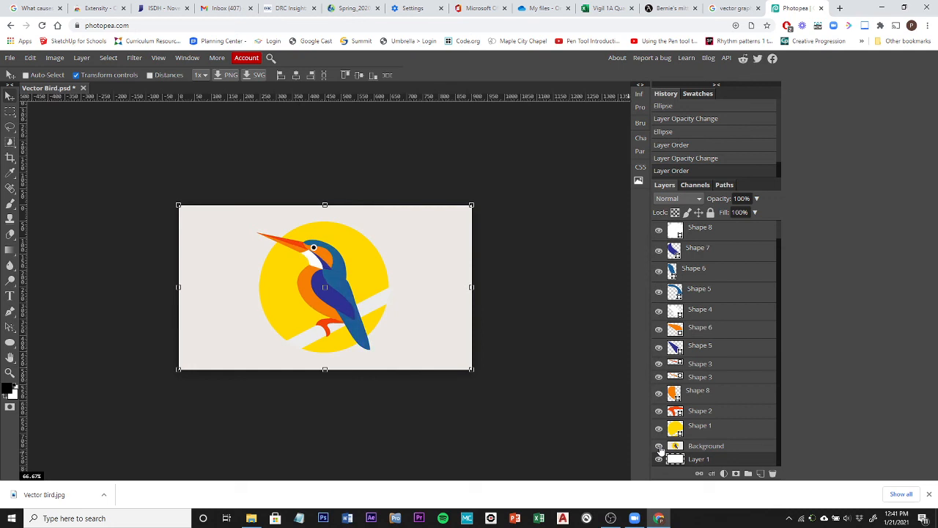
left_click(659, 448, "alt")
left_click(659, 448, "alt")
left_click(659, 448, "alt")
left_click(659, 448, "alt")
left_click(659, 448, "alt")
left_click(659, 448, "alt")
left_click(659, 448, "alt")
left_click(659, 448, "alt")
left_click(659, 448, "alt")
left_click(659, 447, "alt")
left_click(659, 448, "alt")
left_click(659, 448, "alt")
left_click(660, 448, "alt")
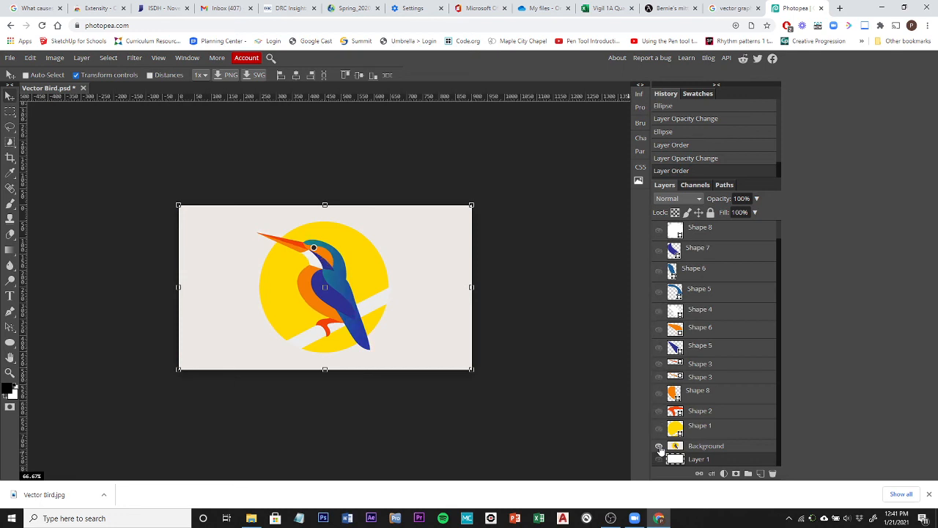
left_click(659, 448, "alt")
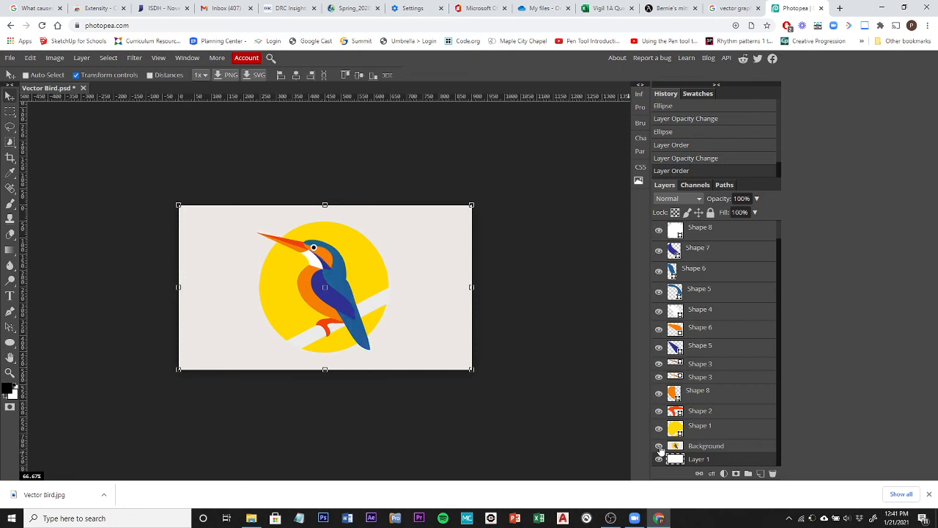
left_click(659, 448, "alt")
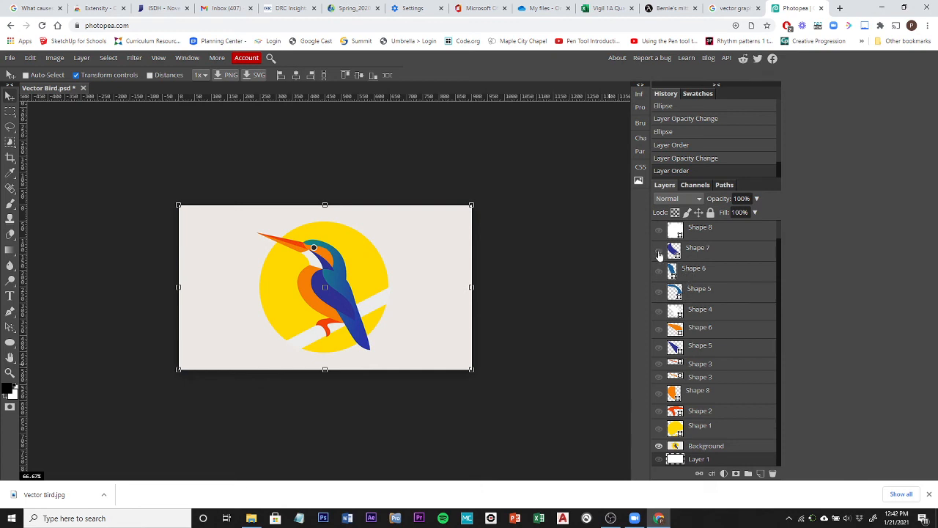
Step: Set the layer visibility so that only the back and tail layer Shape 6 and the Background reference are shown
left_click(659, 447)
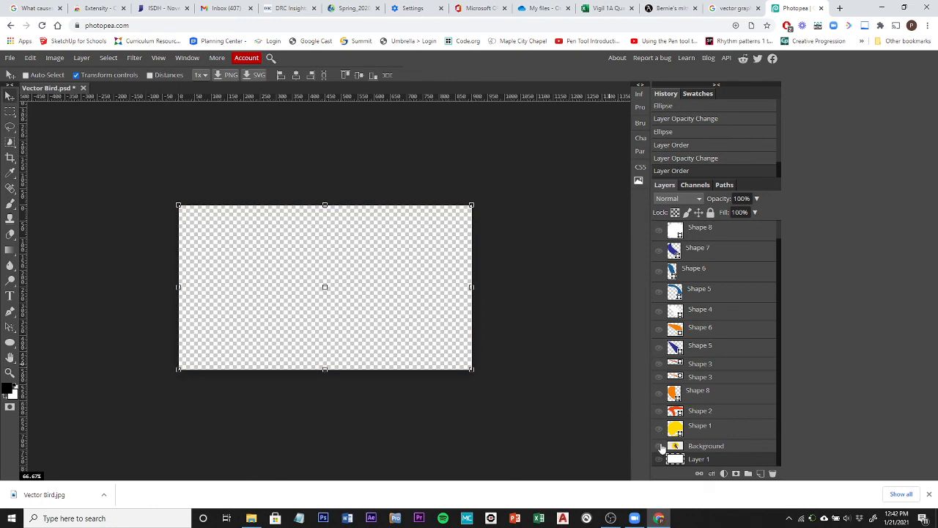
left_click_drag(662, 447, 660, 273)
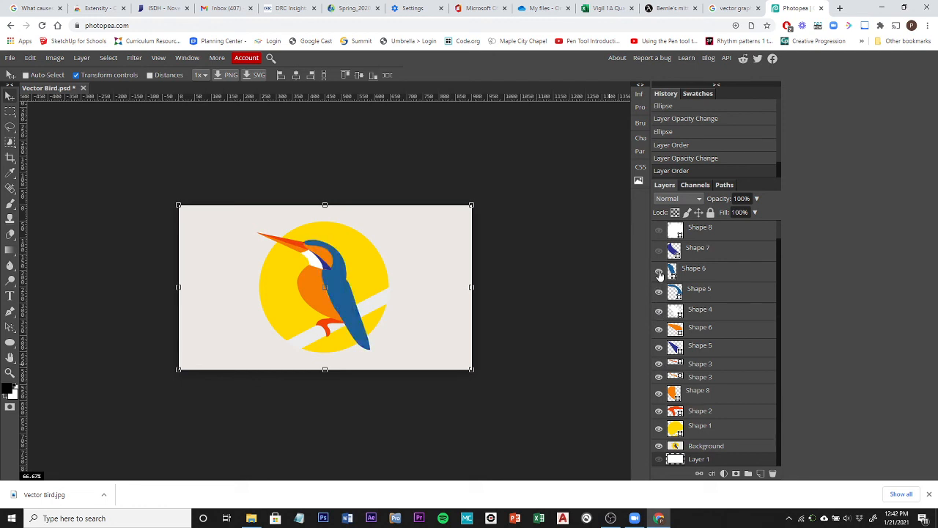
left_click(660, 273)
left_click(660, 274)
left_click(660, 273)
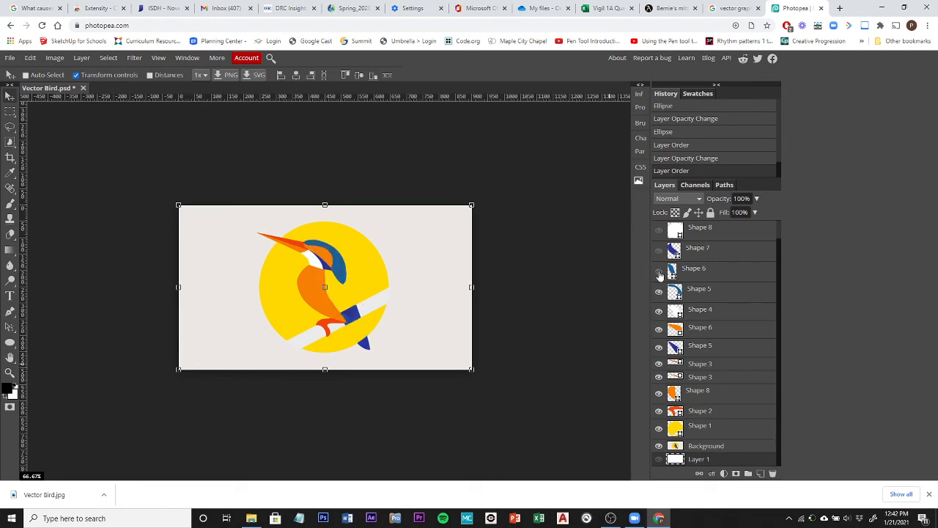
left_click(660, 273)
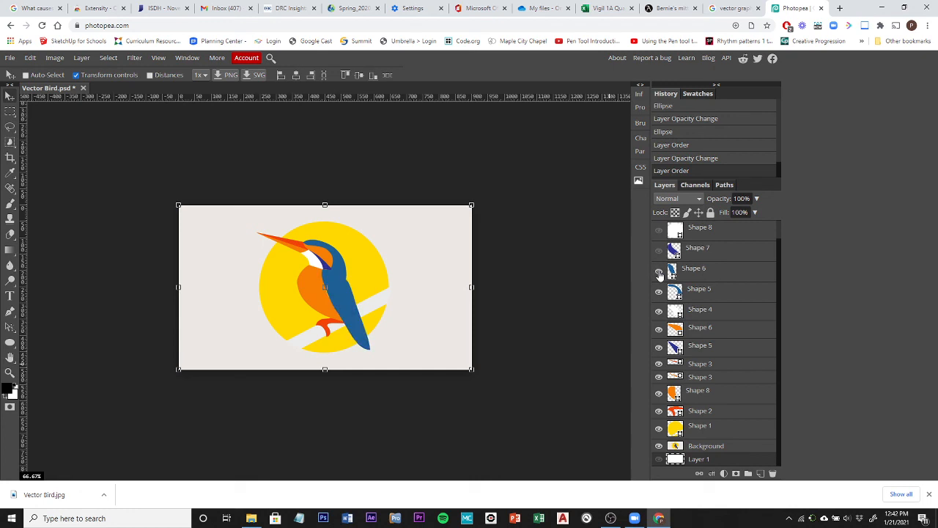
left_click_drag(659, 291, 660, 439)
left_click(659, 446)
left_click(659, 446)
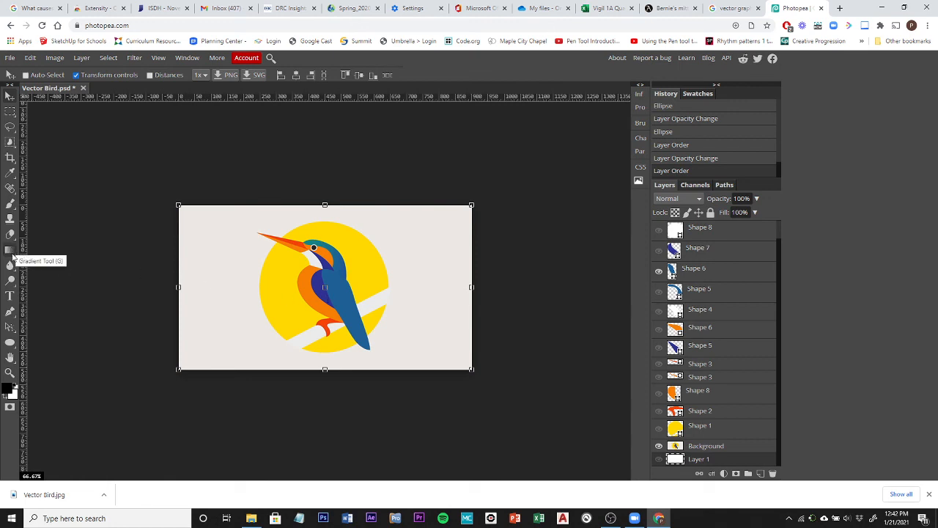
Step: Sample the reference bird to set the foreground color to teal 118286 from the head and the background color to blue 2e3192 from the wing
left_click(11, 344)
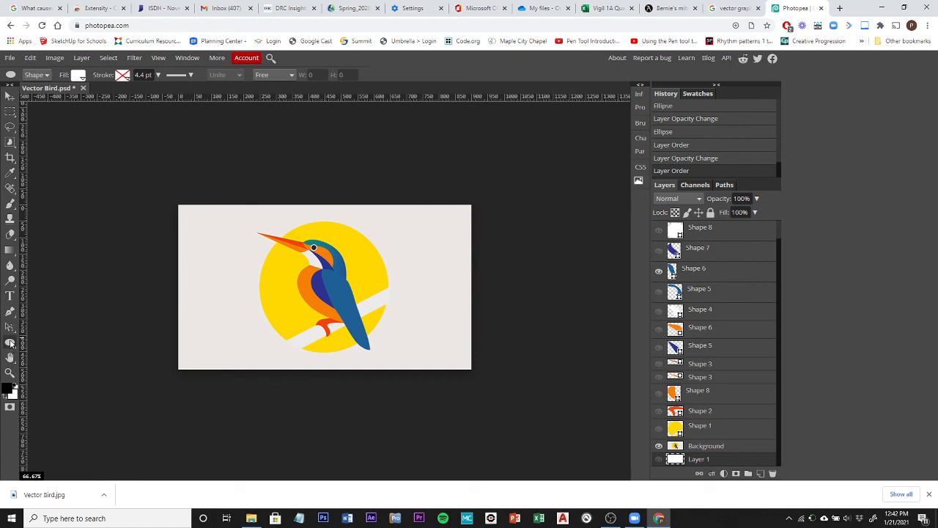
left_click(686, 270)
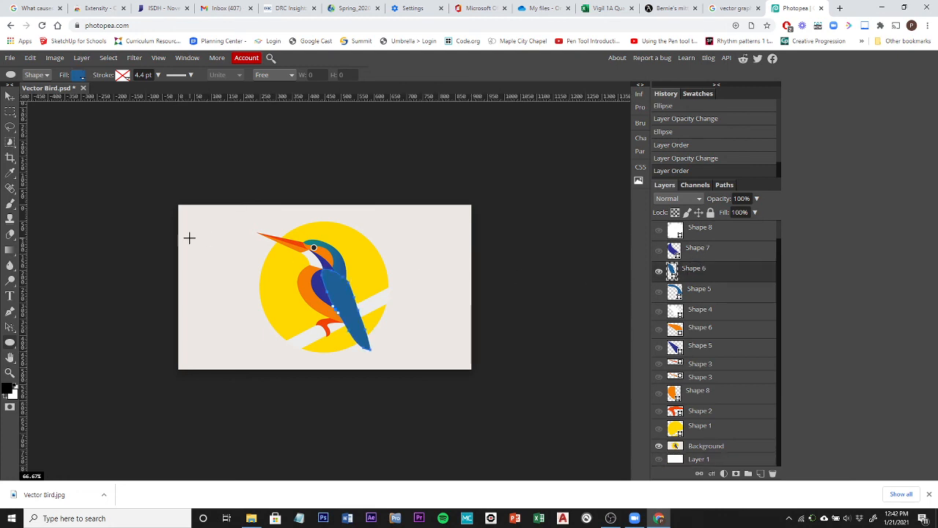
left_click(79, 76)
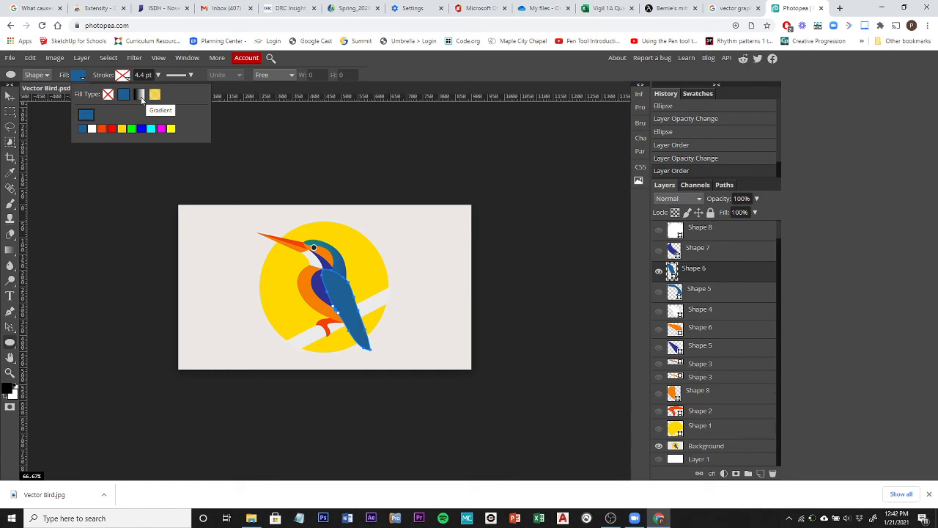
left_click(9, 390)
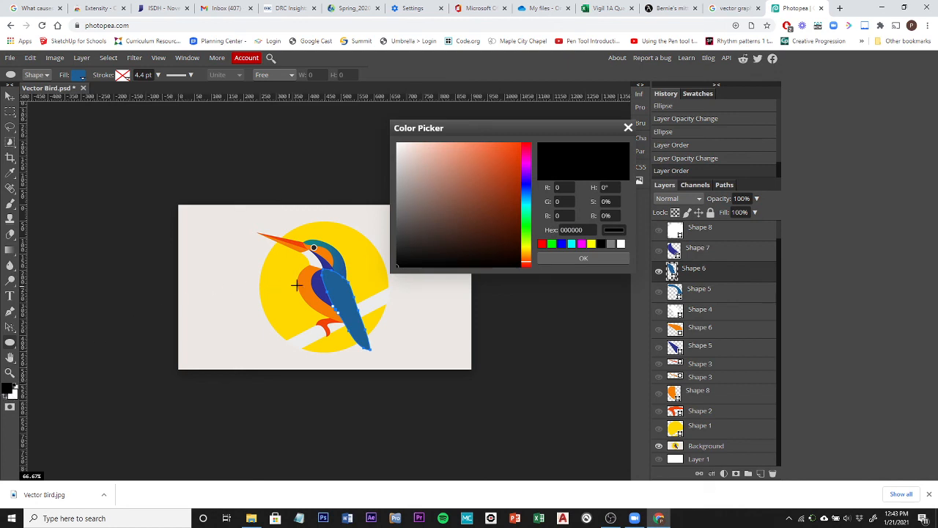
left_click(313, 244)
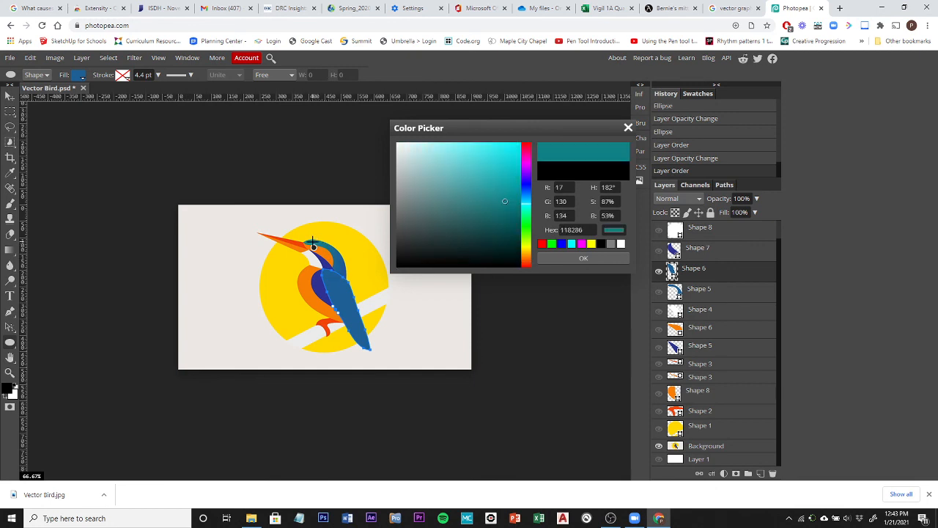
left_click(568, 257)
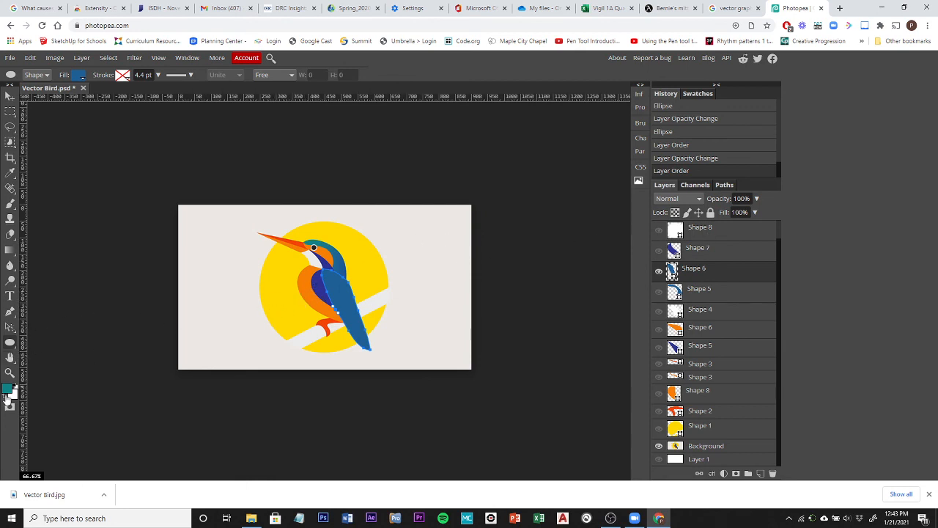
left_click(13, 397)
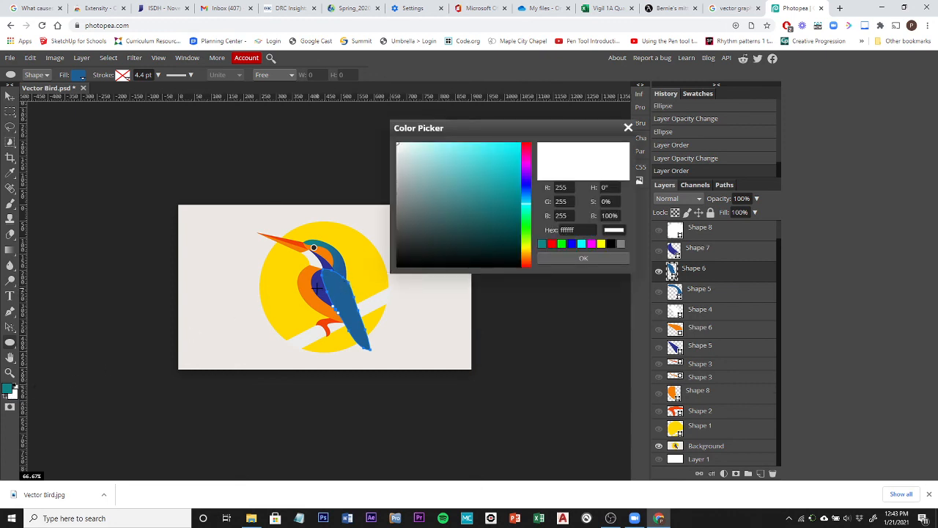
left_click(318, 287)
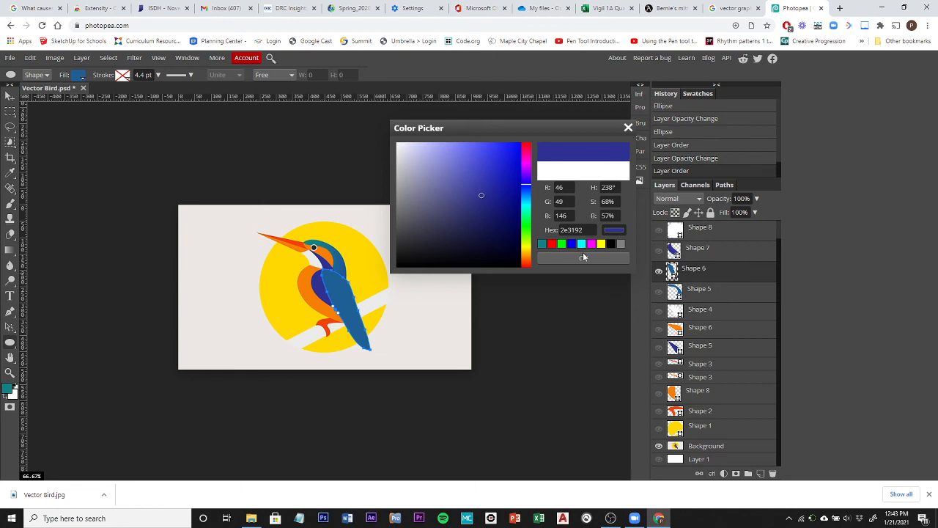
left_click(583, 257)
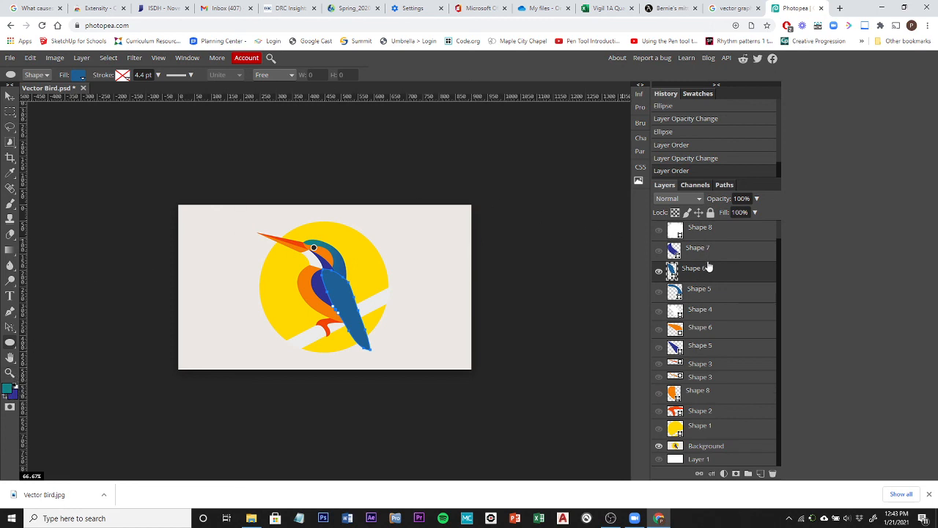
Step: Give the back and tail layer Shape 6 a gradient fill using the teal-to-blue foreground-to-background preset
left_click(78, 76)
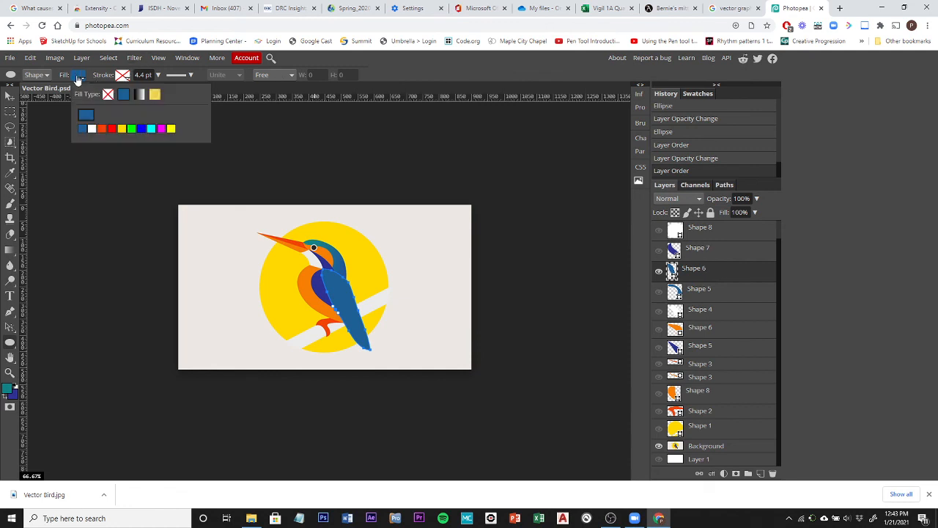
left_click(139, 95)
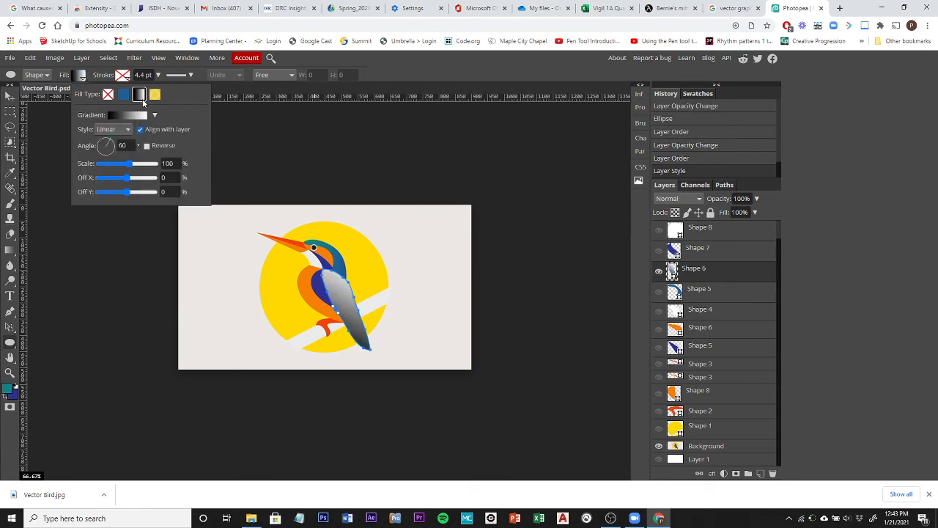
left_click(155, 116)
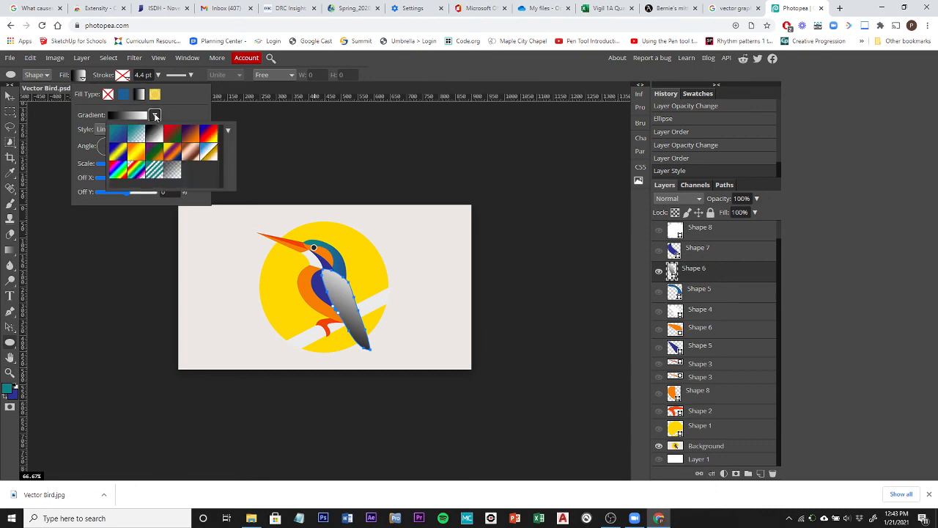
left_click(122, 136)
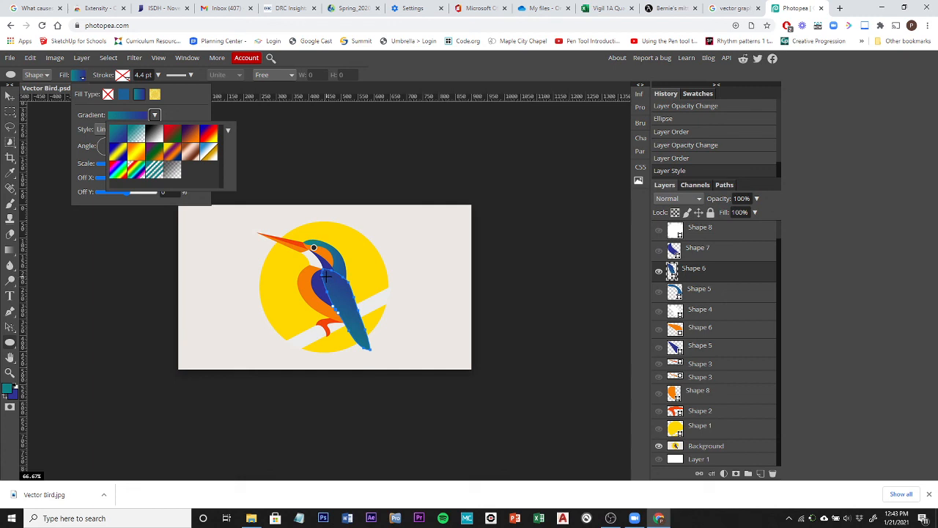
left_click_drag(326, 276, 348, 300)
key("ctrl+z")
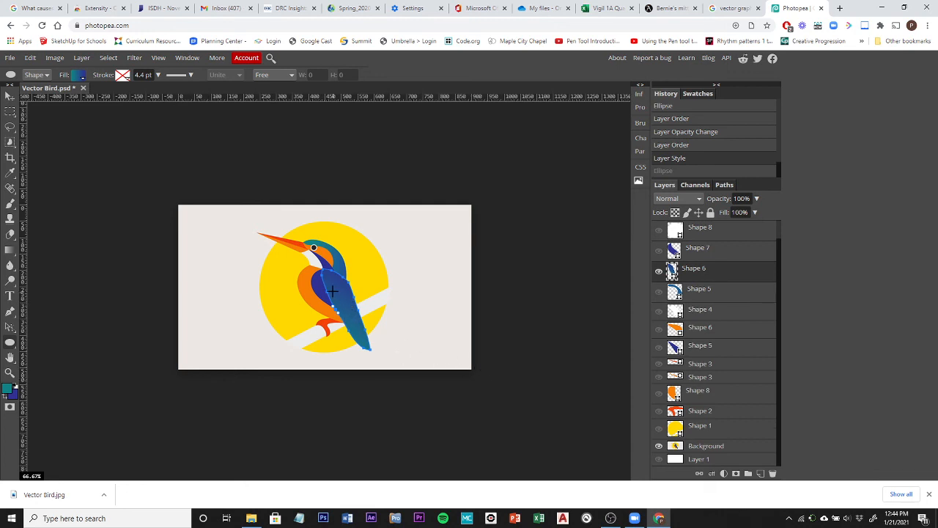
Step: Adjust the Shape 6 gradient to Linear style with angle -4°, scale 57%, X offset 22% and Y offset -17%
left_click(79, 76)
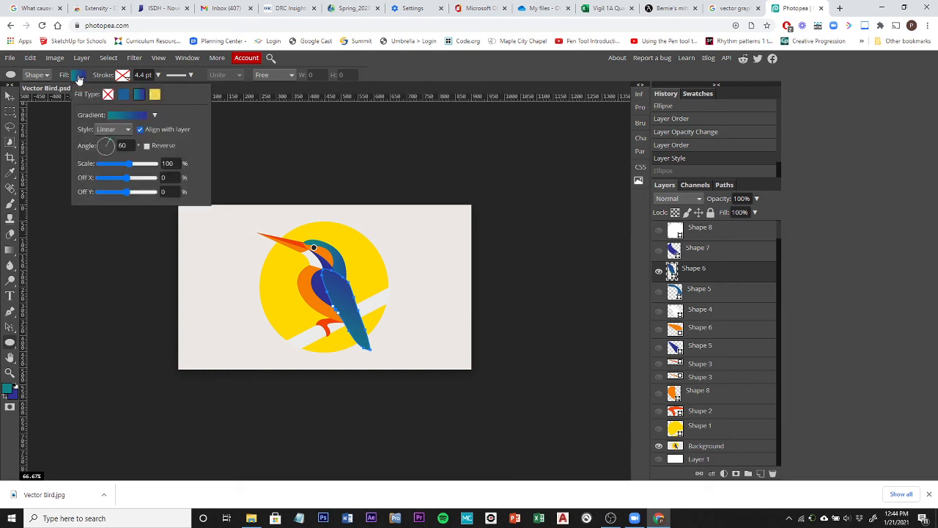
left_click(121, 133)
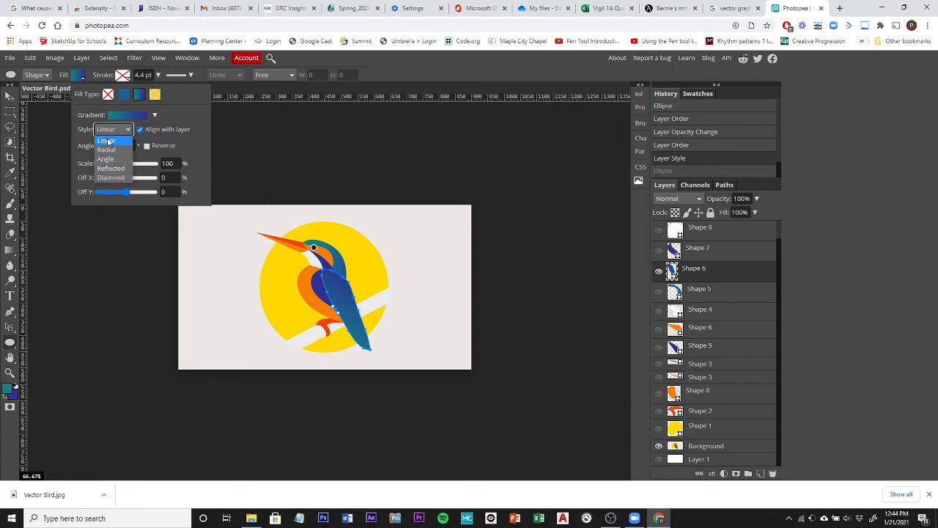
left_click(108, 140)
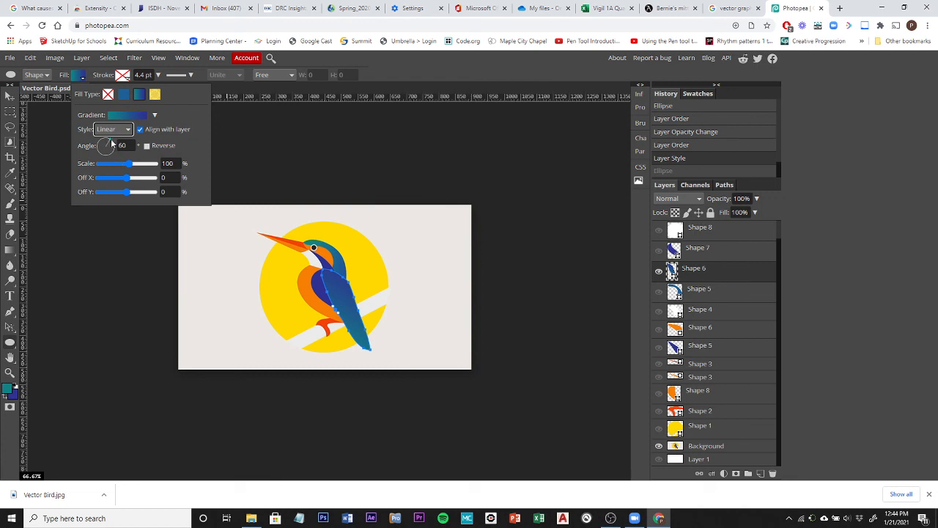
left_click_drag(112, 144, 116, 151)
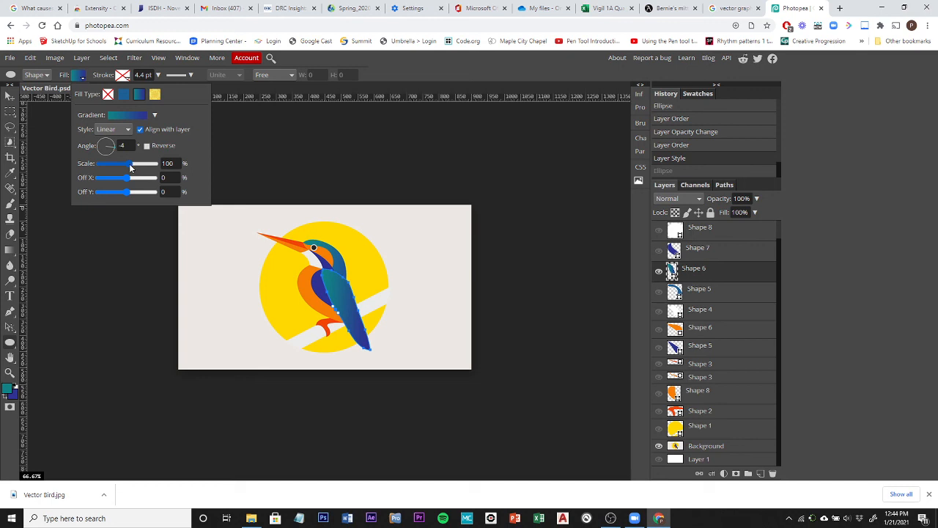
mouse_move(131, 168)
left_mouse_down()
mouse_move(110, 169)
mouse_move(124, 169)
left_mouse_up()
mouse_move(127, 183)
left_mouse_down()
mouse_move(143, 184)
mouse_move(134, 183)
left_mouse_up()
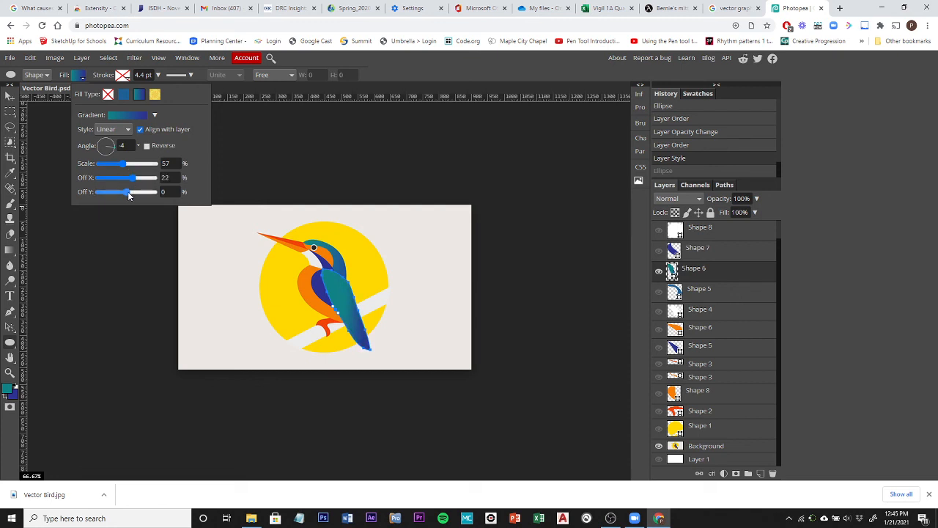
mouse_move(129, 192)
left_mouse_down()
mouse_move(150, 192)
mouse_move(108, 194)
mouse_move(121, 192)
left_mouse_up()
left_click(696, 275)
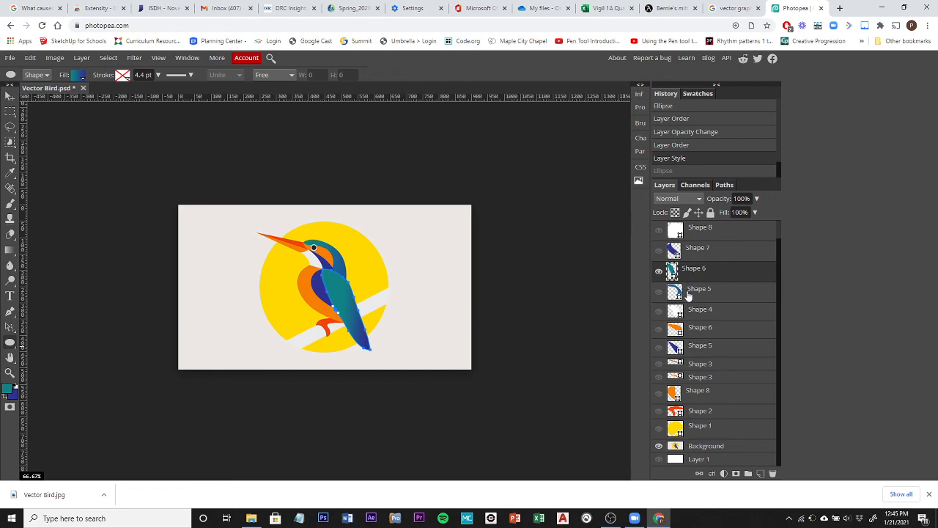
Step: Apply the teal-to-blue gradient fill to the head layer Shape 5 with angle 48° and scale 163%
left_click(687, 295)
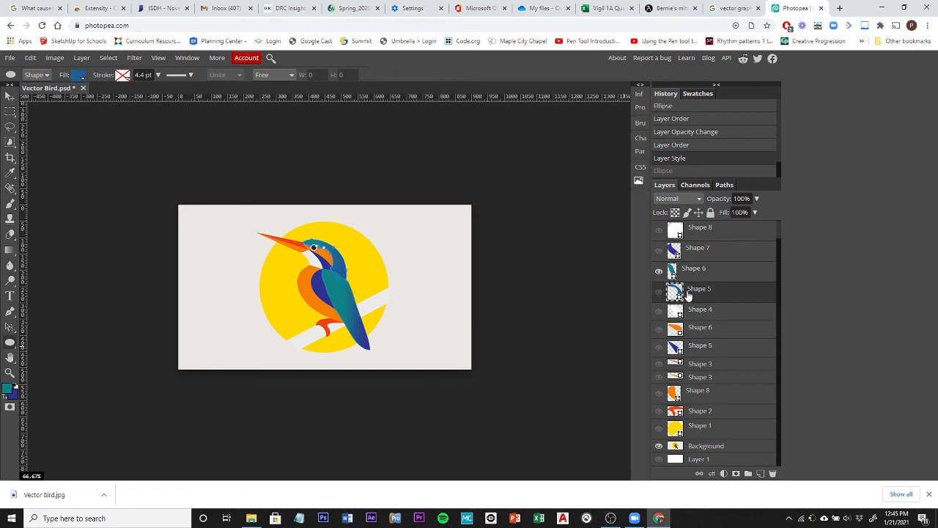
left_click(80, 76)
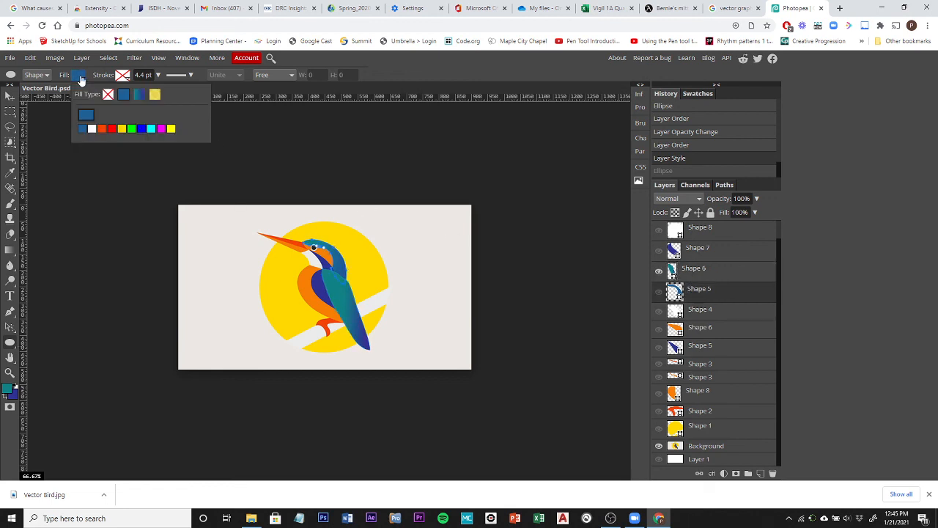
left_click(140, 96)
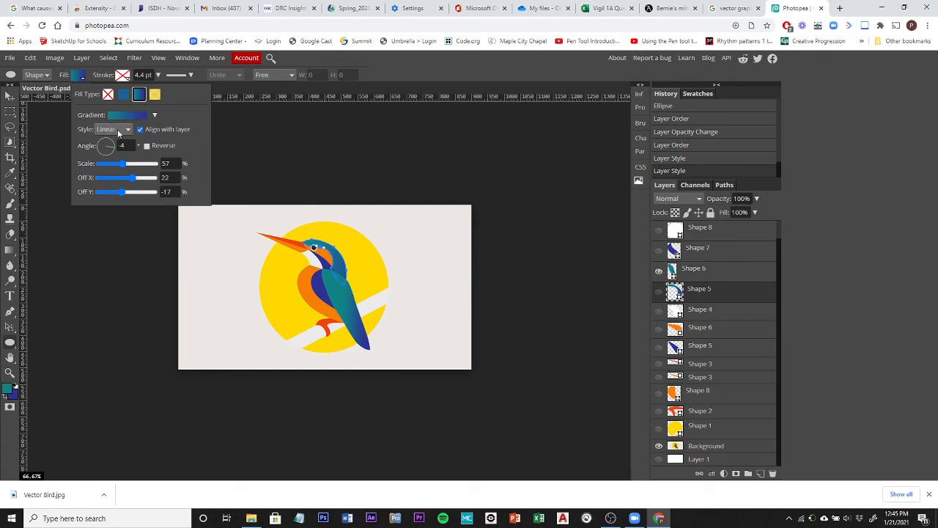
left_click(113, 146)
left_click(99, 146)
left_click_drag(98, 146, 114, 141)
mouse_move(150, 165)
left_mouse_down()
mouse_move(81, 166)
mouse_move(136, 168)
left_mouse_up()
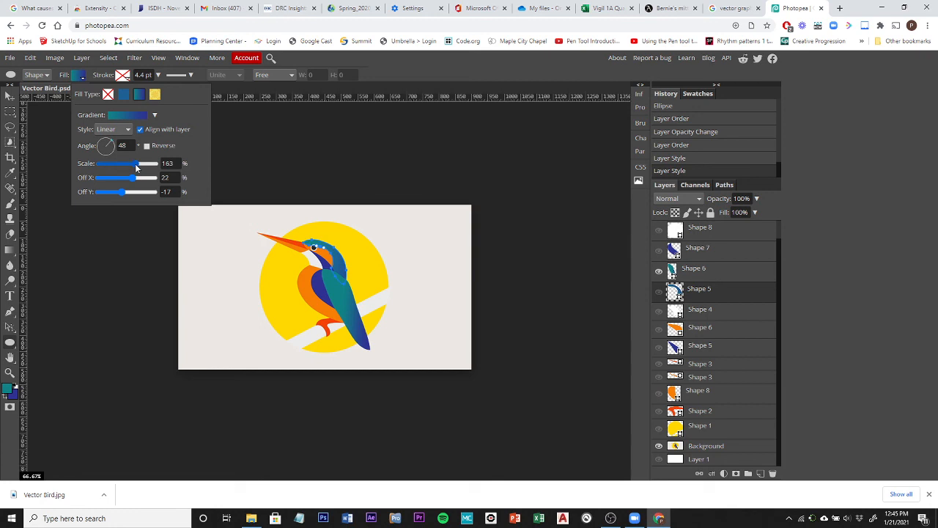
Step: Show the head layer Shape 5 and rotate its gradient angle by eye so teal starts at the crown and blends into blue toward the nape
left_click(659, 293)
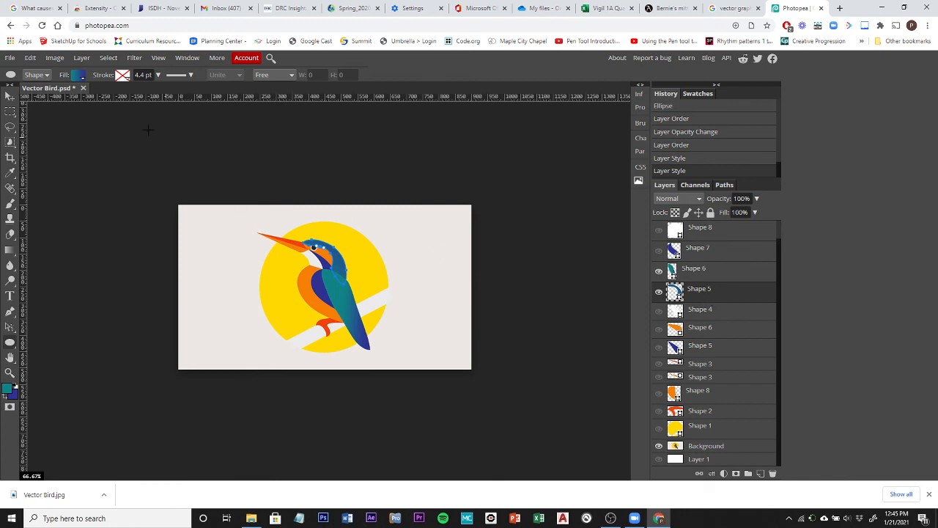
left_click(82, 76)
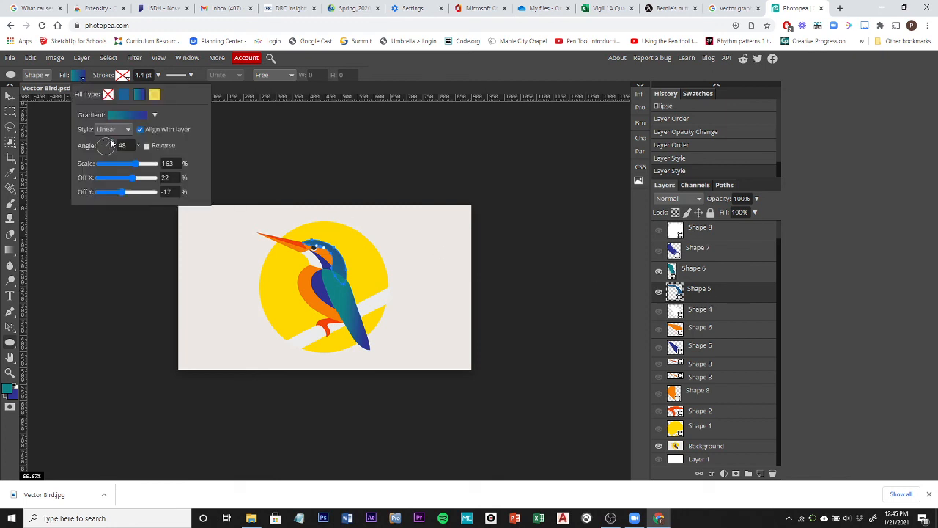
left_click_drag(104, 140, 100, 140)
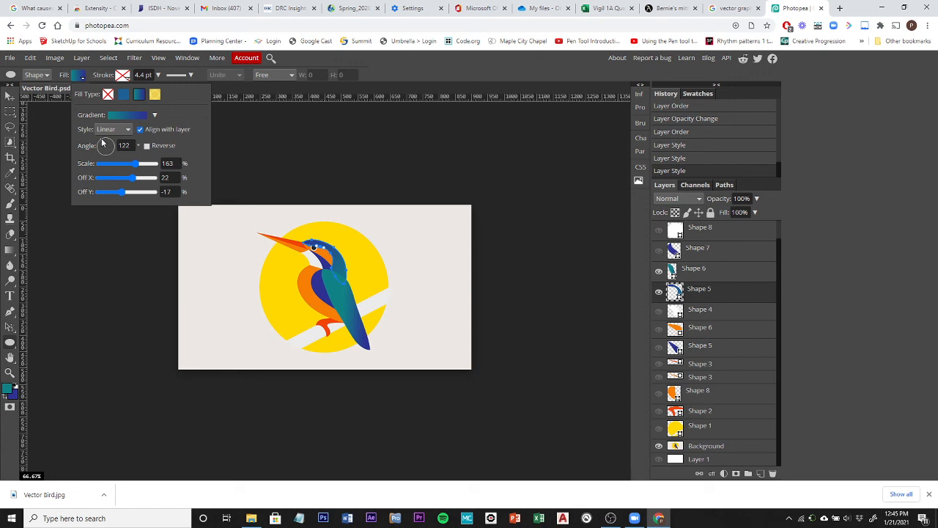
left_click_drag(104, 143, 114, 149)
left_click(711, 299)
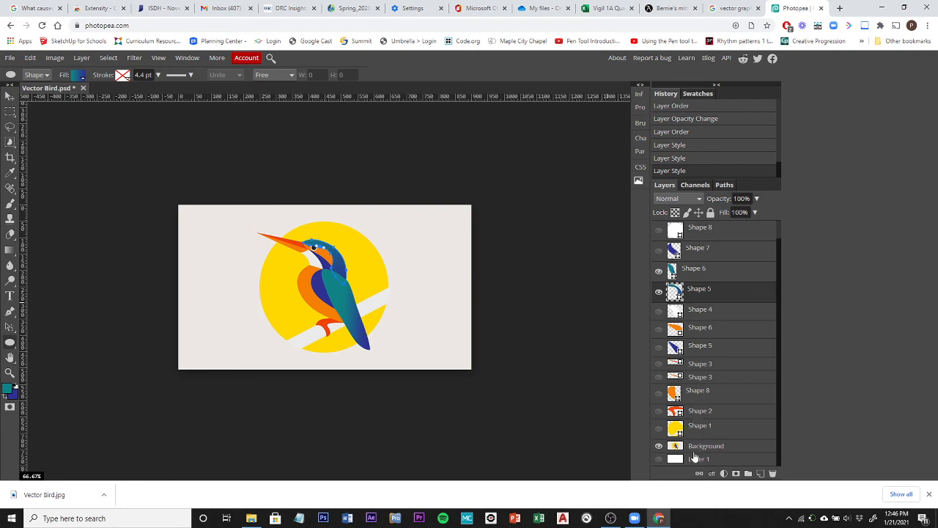
Step: Show all the remaining hidden shape layers, including the black eye circle, and the white Layer 1
left_click(659, 428)
left_click_drag(659, 419, 659, 230)
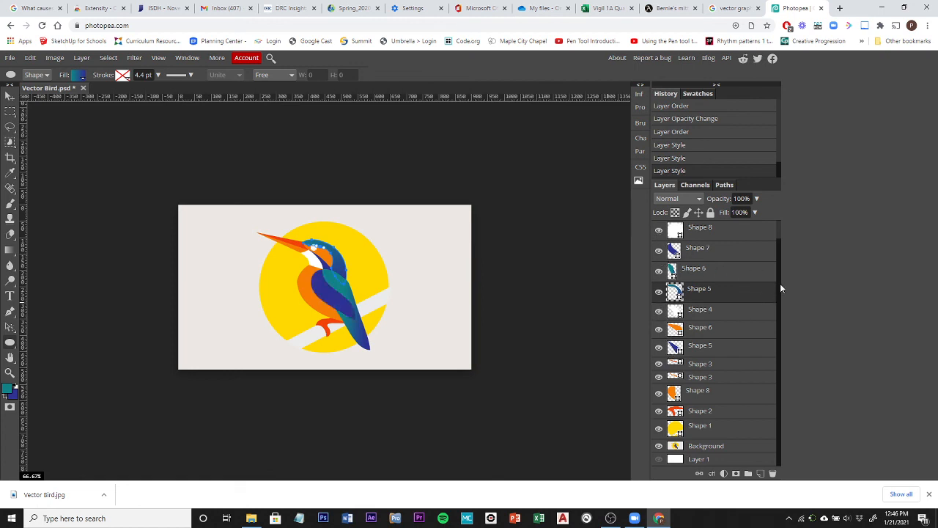
scroll(780, 281, "up", 1)
left_click(659, 231)
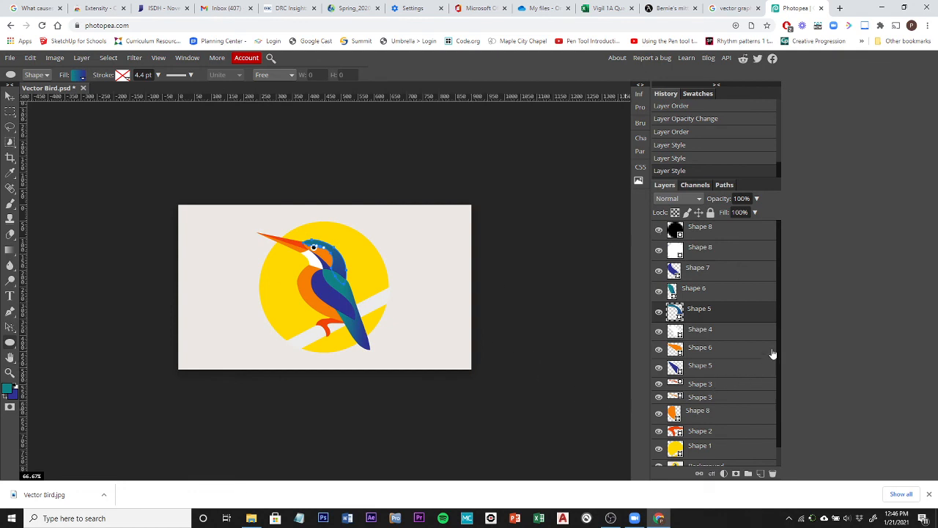
scroll(778, 343, "down", 1)
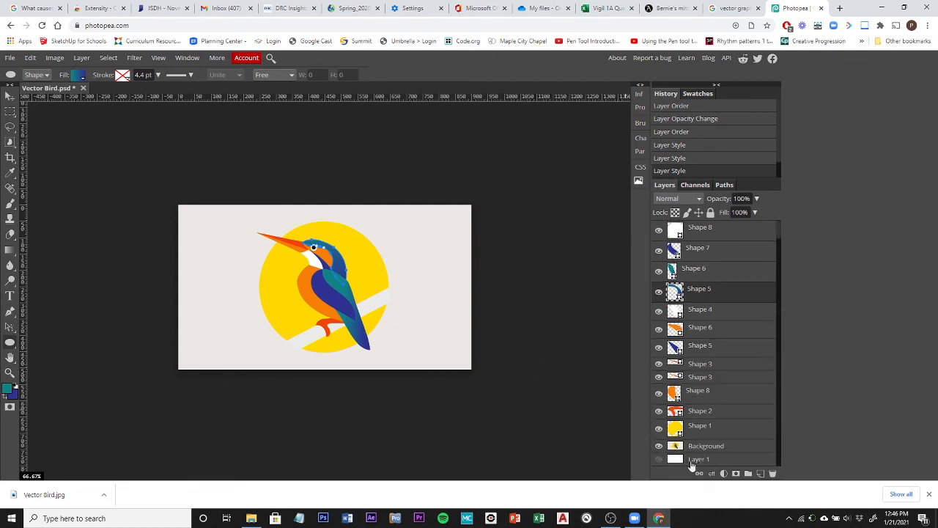
left_click(697, 450)
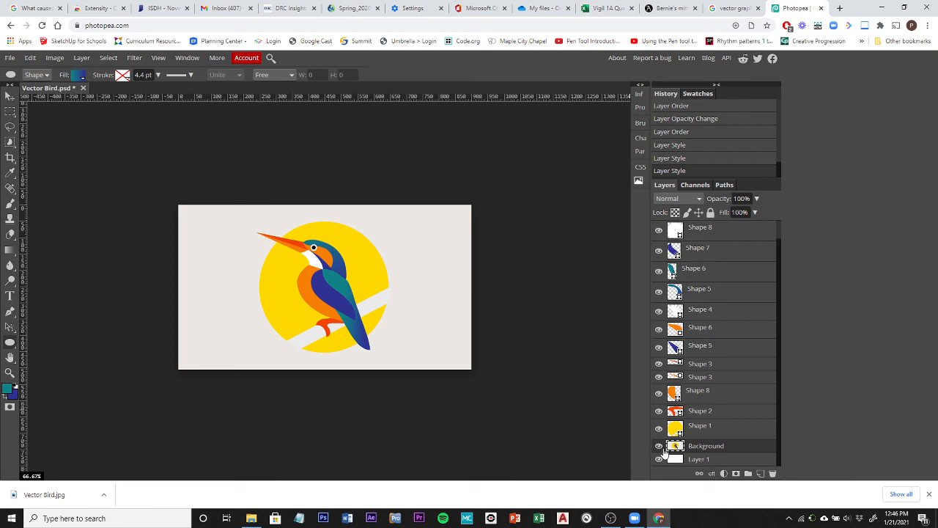
Step: Compare the gradient-filled vector bird with the original by alternately isolating the Background layer and showing all the other layers
left_click(658, 449, "alt")
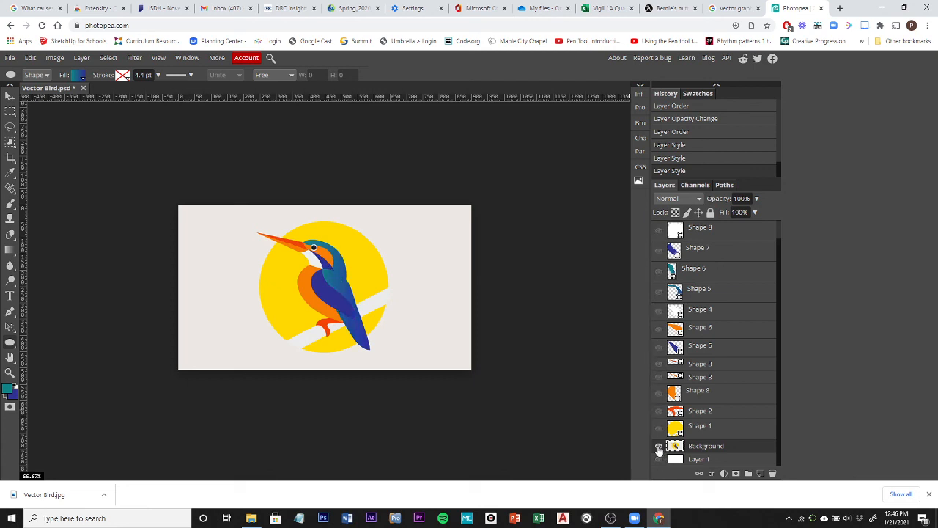
left_click(658, 449, "alt")
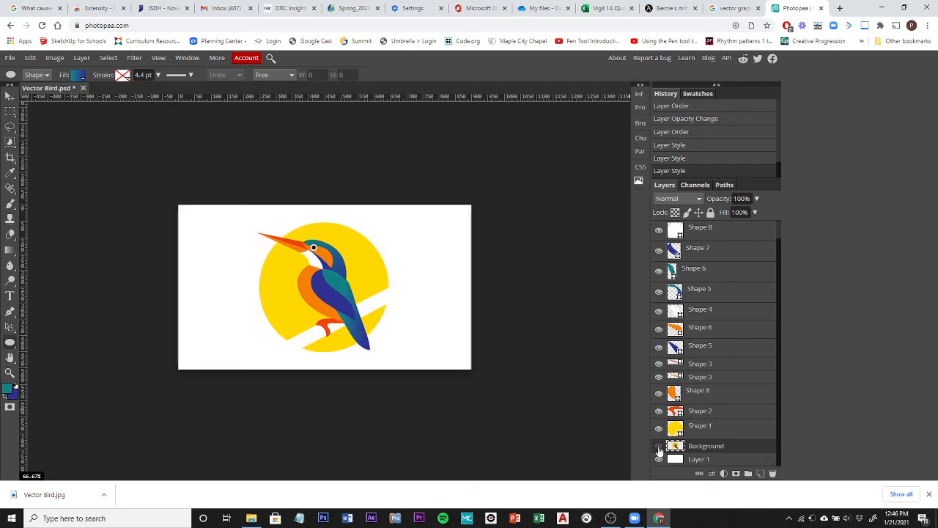
left_click(659, 448, "alt")
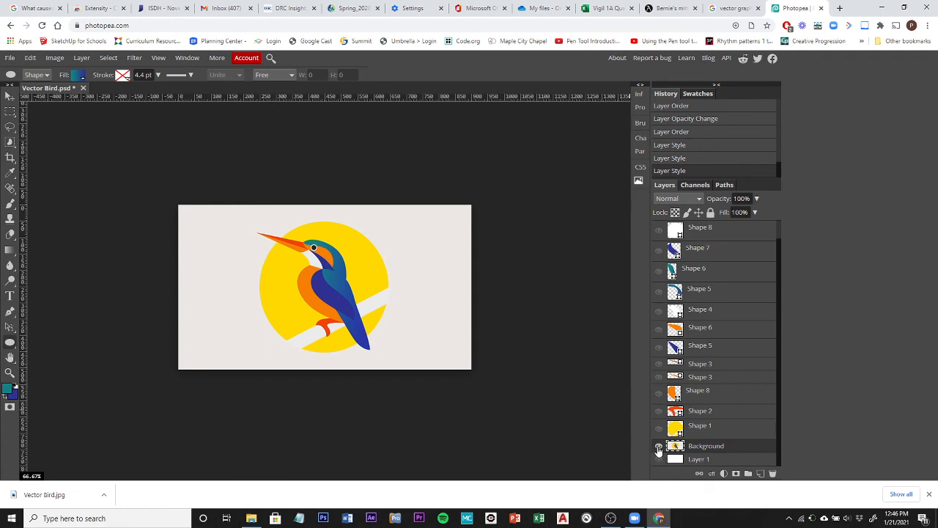
Step: Switch repeatedly between the original Background image alone and the full vector layer stack to check the match, leaving the vector version displayed
left_click(659, 449, "alt")
left_click(659, 450, "alt")
left_click(659, 449, "alt")
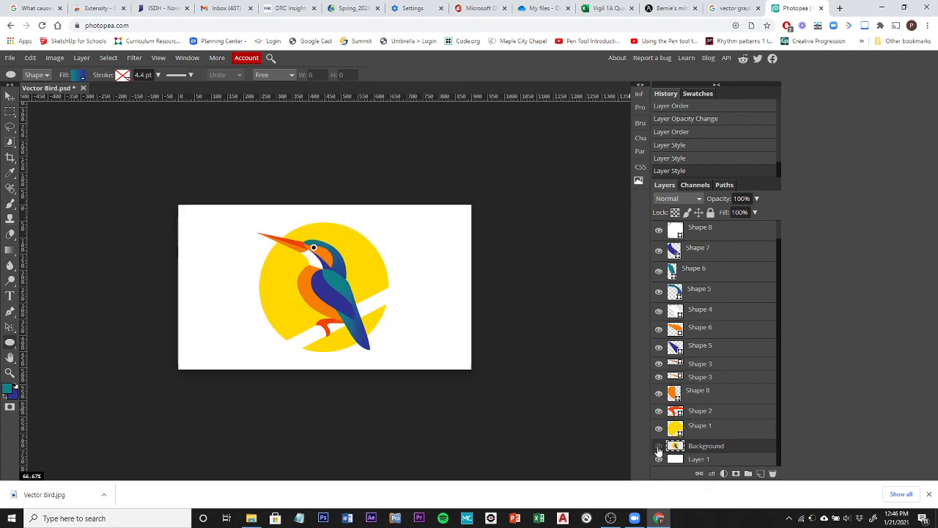
left_click(659, 449, "alt")
left_click(659, 450, "alt")
left_click(659, 449, "alt")
left_click(659, 450, "alt")
left_click(659, 450, "alt")
left_click(659, 450, "alt")
left_click(659, 449, "alt")
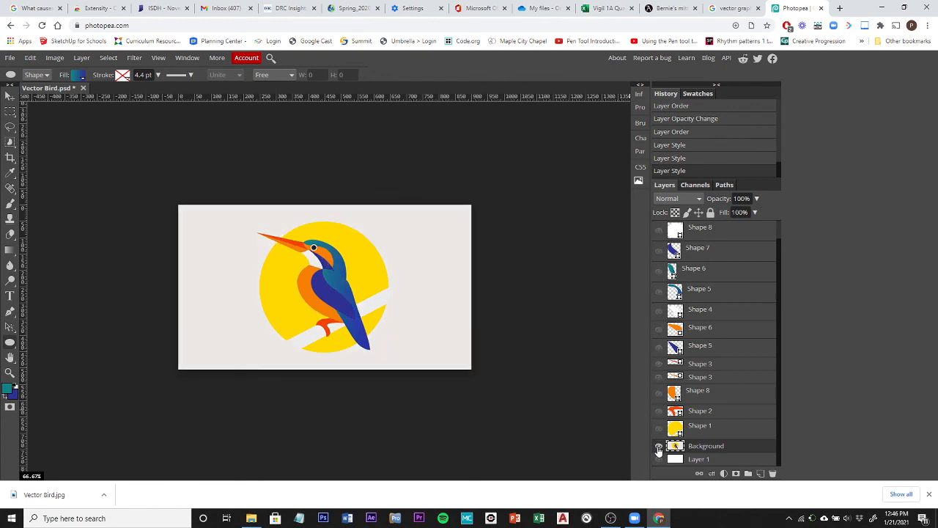
left_click(659, 449, "alt")
left_click(659, 449, "alt")
left_click(659, 450, "alt")
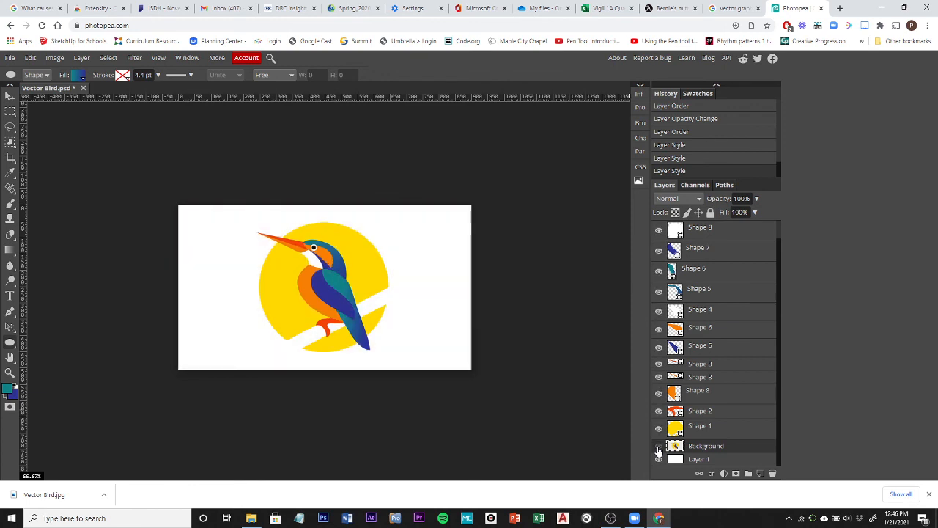
left_click(659, 449, "alt")
left_click(659, 449, "alt")
left_click(659, 449, "alt")
left_click(659, 449, "alt")
left_click(660, 450, "alt")
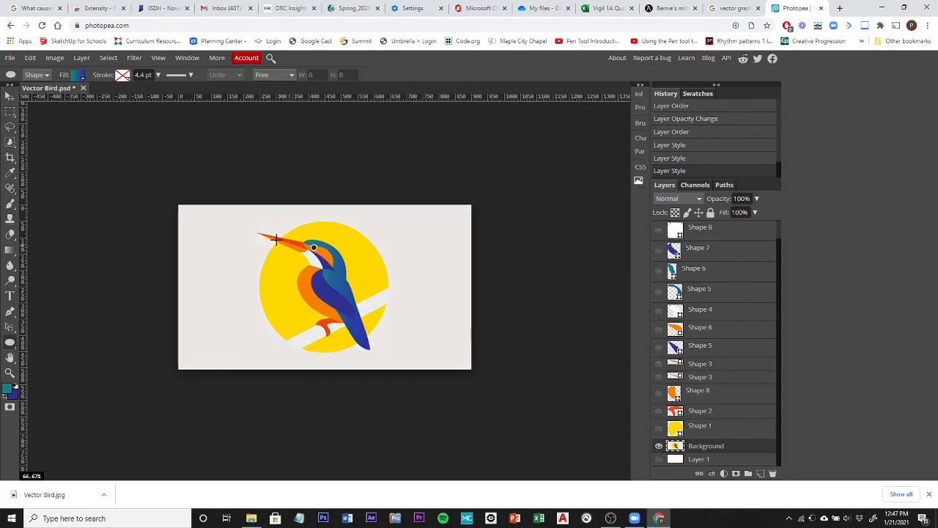
left_click(659, 449, "alt")
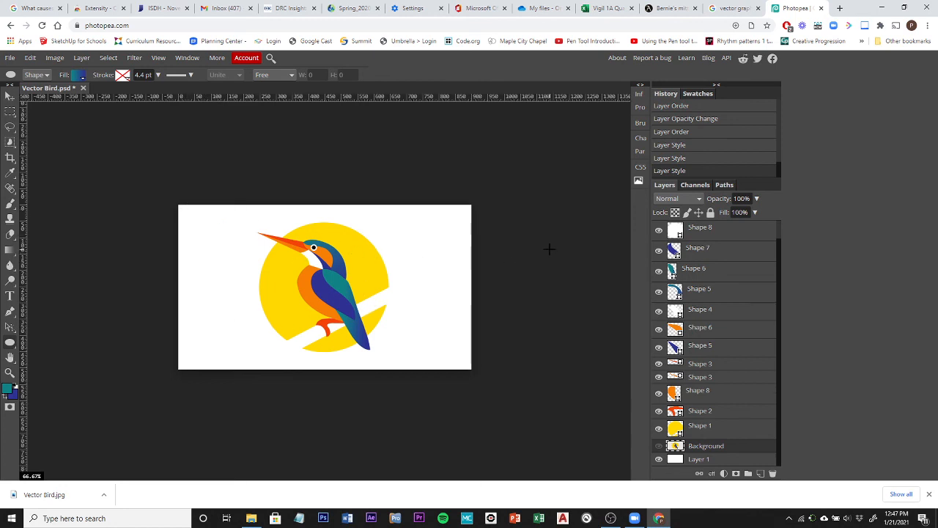
left_click(611, 518)
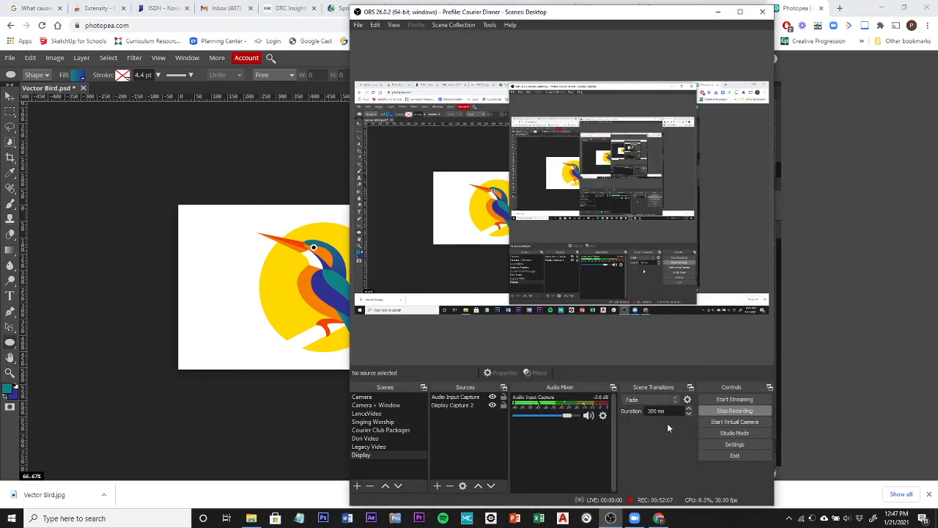